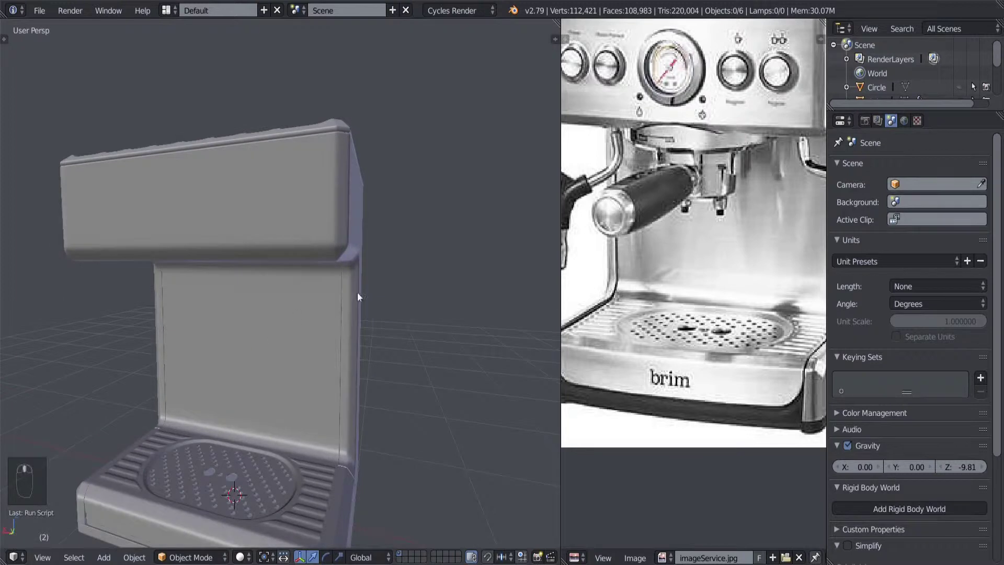
# Compare the coffee machine model with the reference photo, ending on a straight orthographic back view of the control panel side.
pyautogui.scroll(-2, 698, 206)
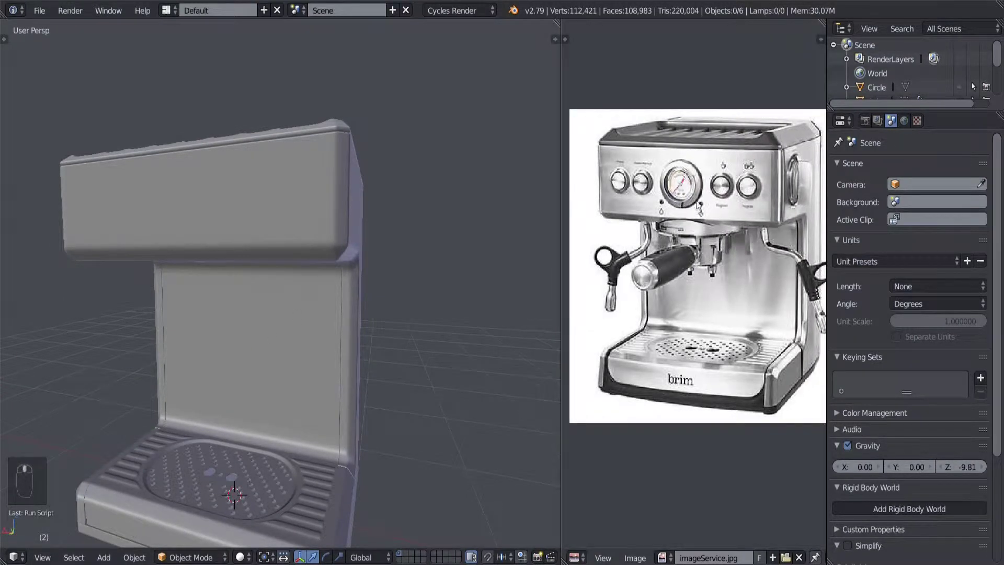
pyautogui.scroll(-3, 259, 277)
pyautogui.scroll(2, 262, 278)
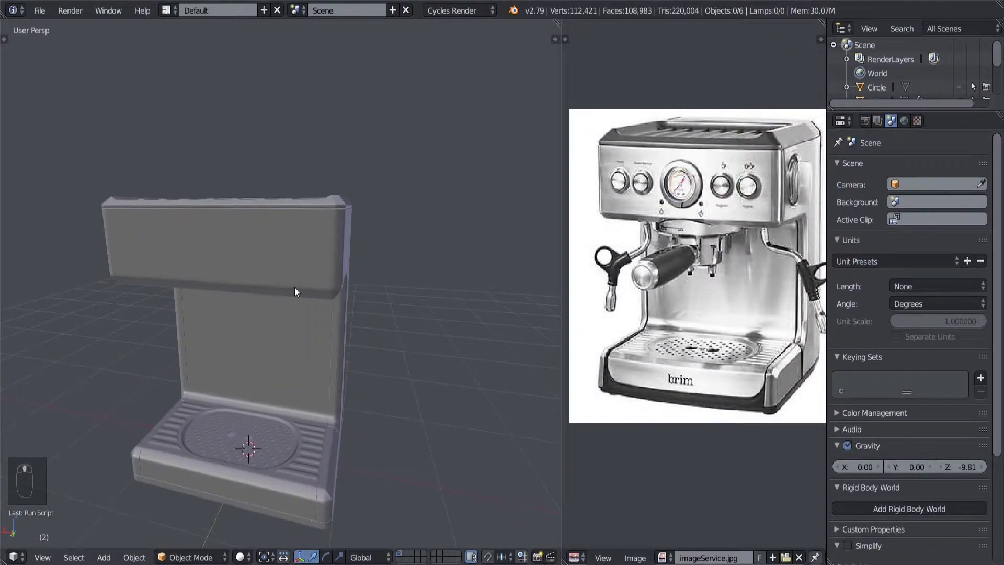
pyautogui.moveTo(294, 287); pyautogui.dragTo(254, 278, button='middle')
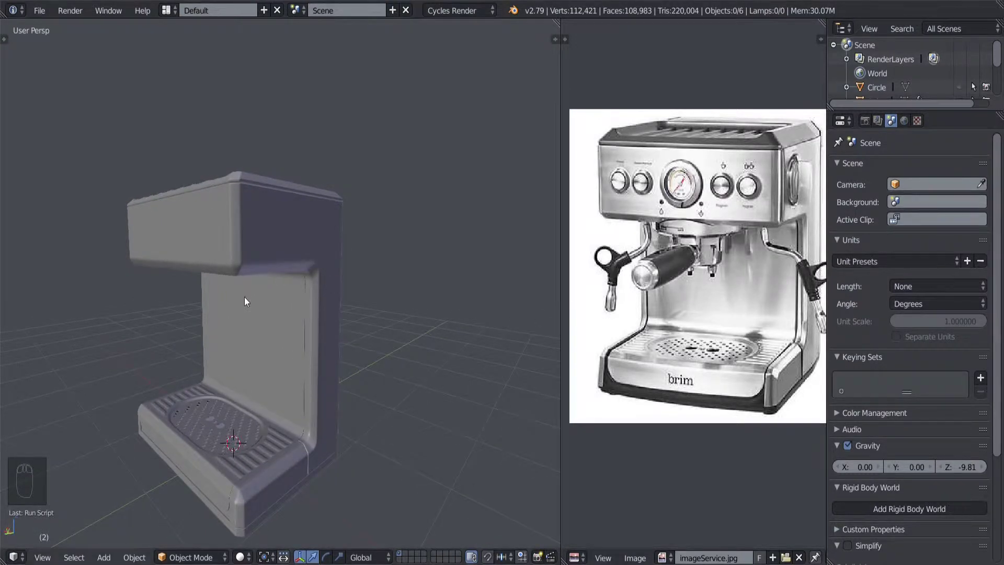
pyautogui.moveTo(244, 297); pyautogui.dragTo(275, 298, button='middle')
pyautogui.press('KP_1')
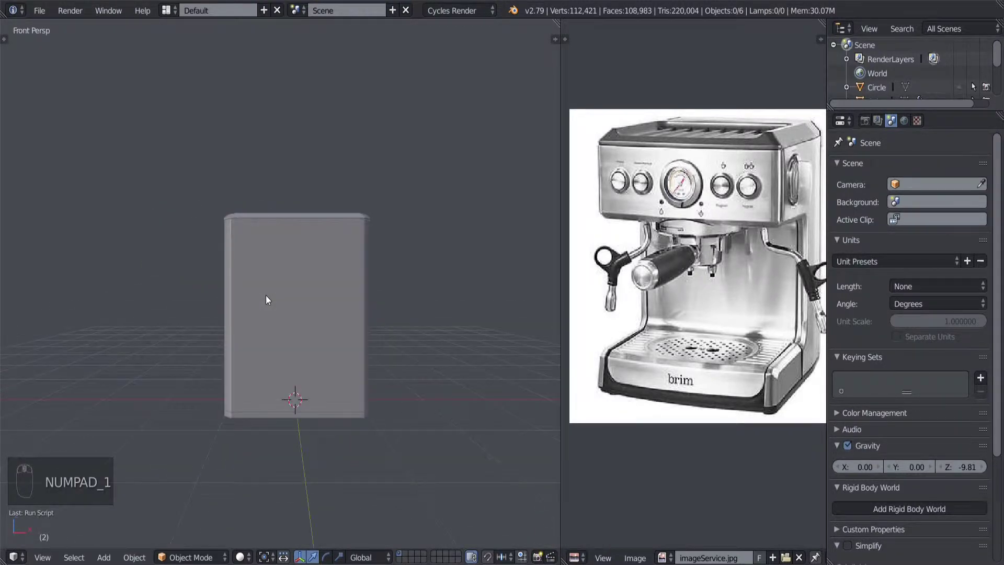
pyautogui.press('ctrl+KP_1')
pyautogui.press('KP_5')
pyautogui.scroll(5, 266, 300)
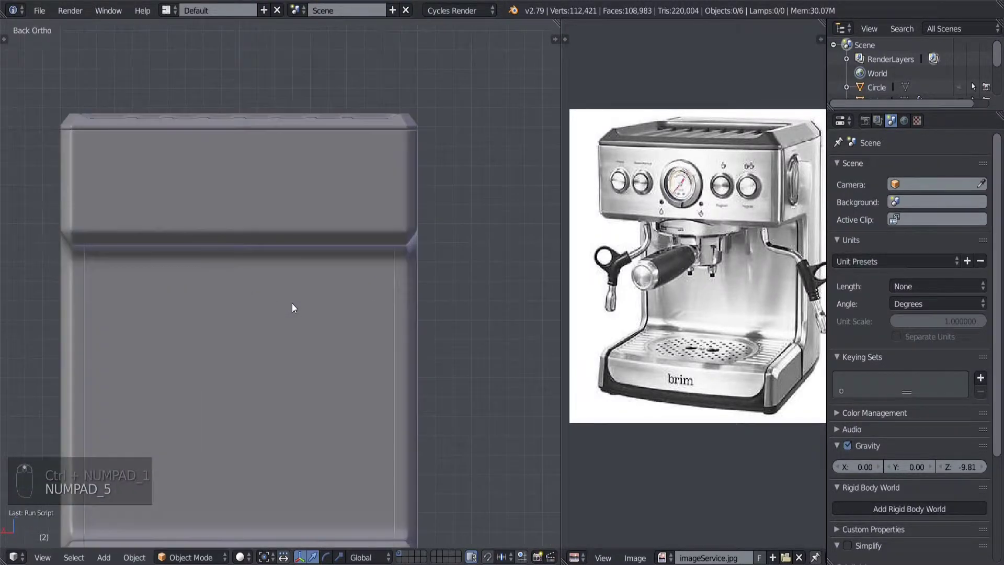
pyautogui.scroll(-5, 290, 304)
pyautogui.scroll(2, 295, 321)
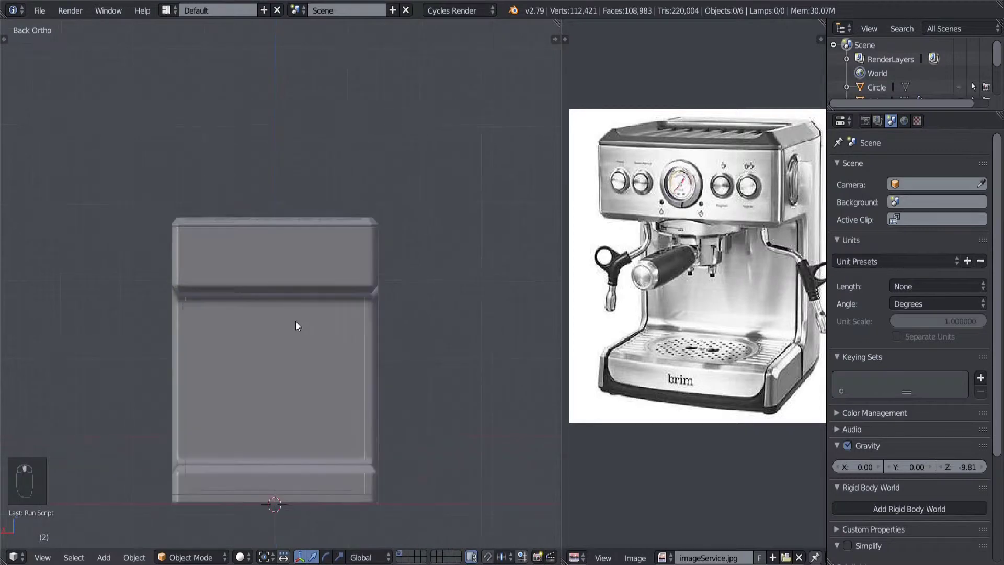
# Snap the 3D cursor to the scene center and add a mesh circle there.
pyautogui.hotkey('shift', 's')
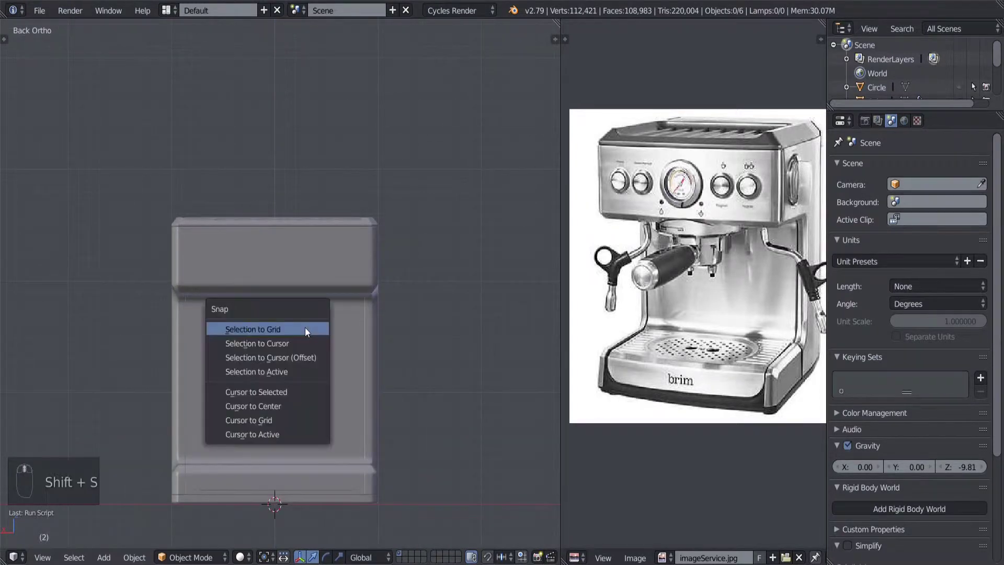
pyautogui.click(256, 406)
pyautogui.scroll(-1, 296, 366)
pyautogui.hotkey('shift', 'a')
pyautogui.moveTo(297, 359)
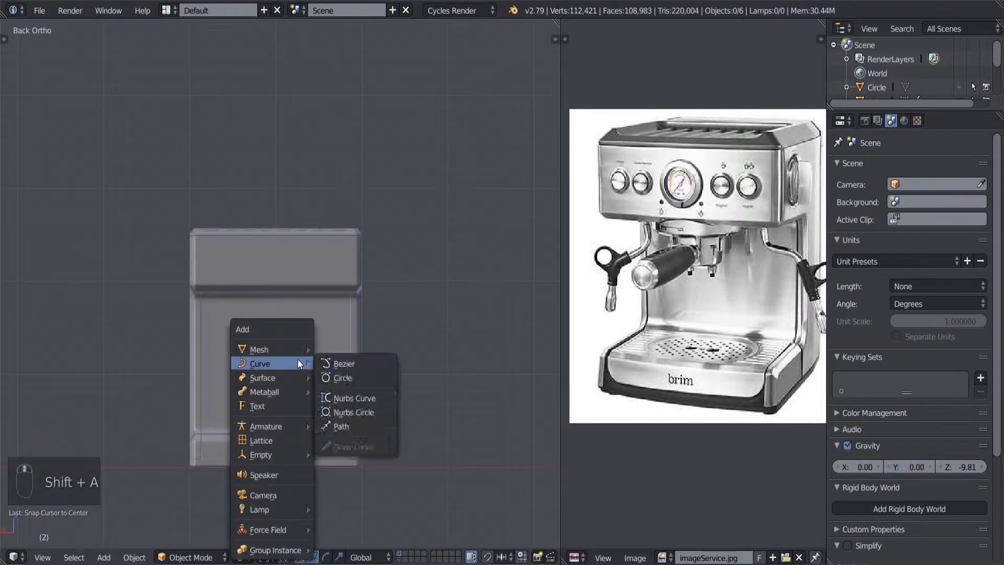
pyautogui.click(354, 372)
pyautogui.scroll(-3, 352, 374)
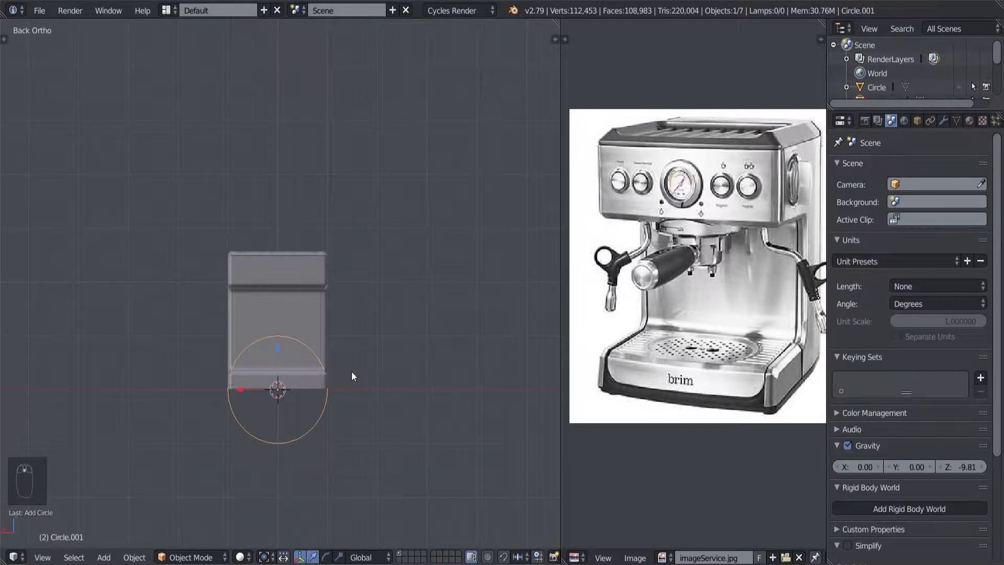
# Set the new circle's vertex count to 15.
pyautogui.press('t')
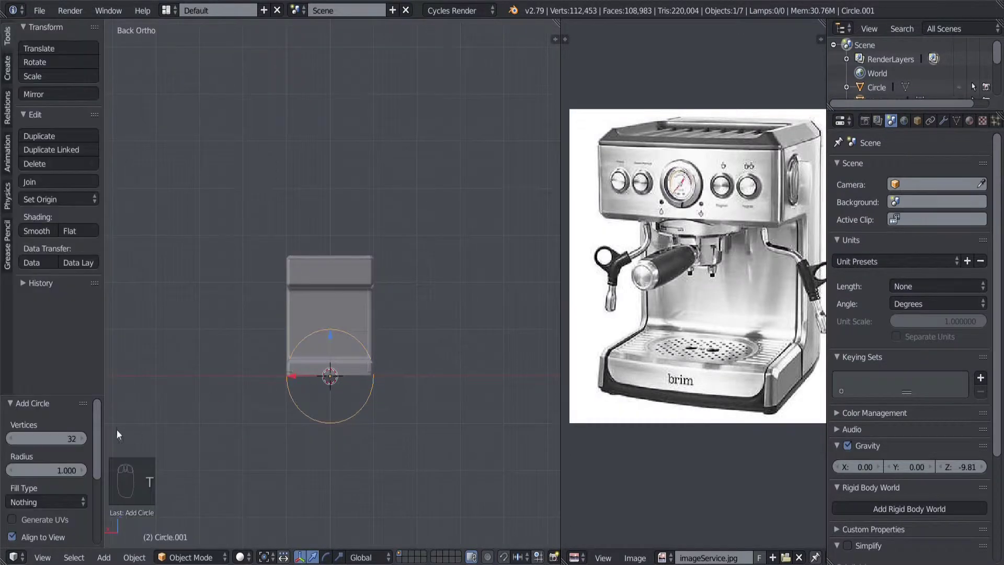
pyautogui.click(50, 437)
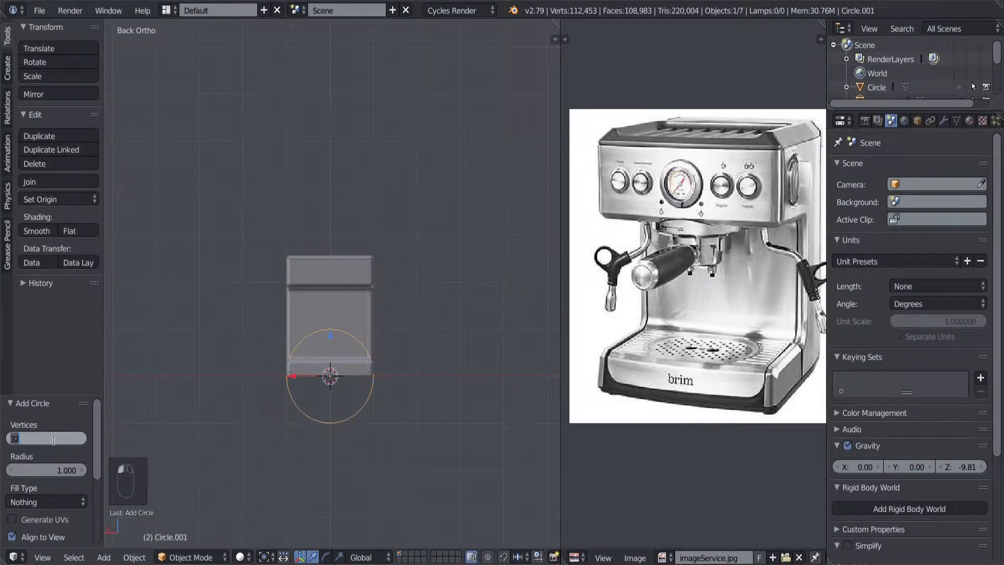
pyautogui.write('18')
pyautogui.press('Return')
pyautogui.click(51, 437)
pyautogui.write('12')
pyautogui.press('Return')
pyautogui.click(85, 440)
pyautogui.click(85, 437)
pyautogui.click(85, 438)
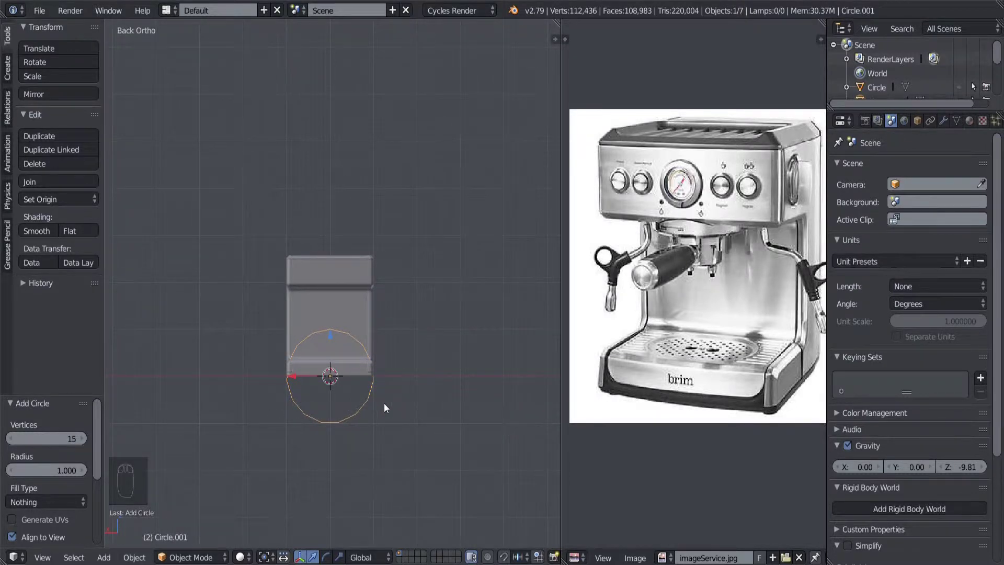
pyautogui.press('t')
# In Edit Mode, scale the circle down and raise it along Z to the machine's upper control panel.
pyautogui.scroll(2, 324, 396)
pyautogui.press('Tab')
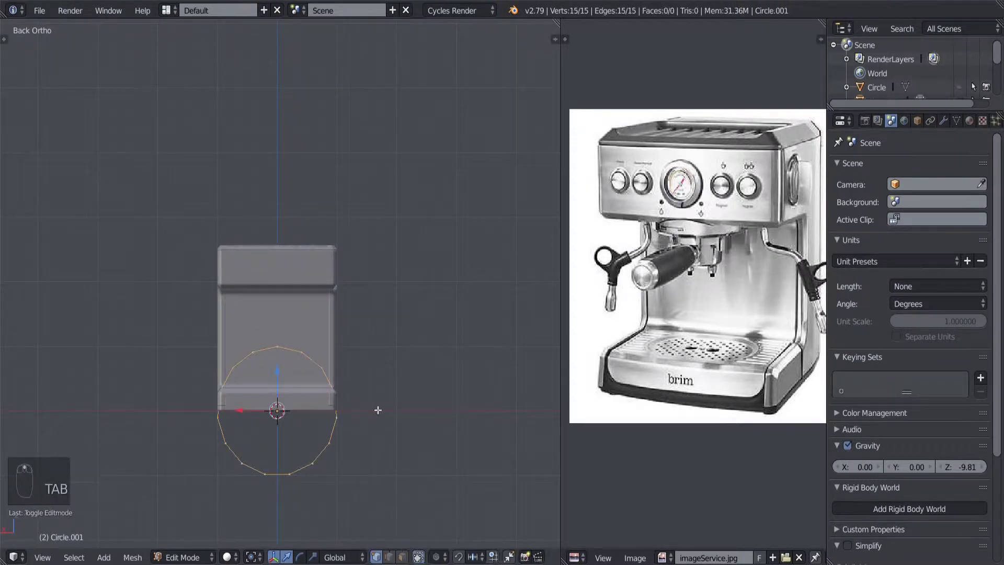
pyautogui.press('s')
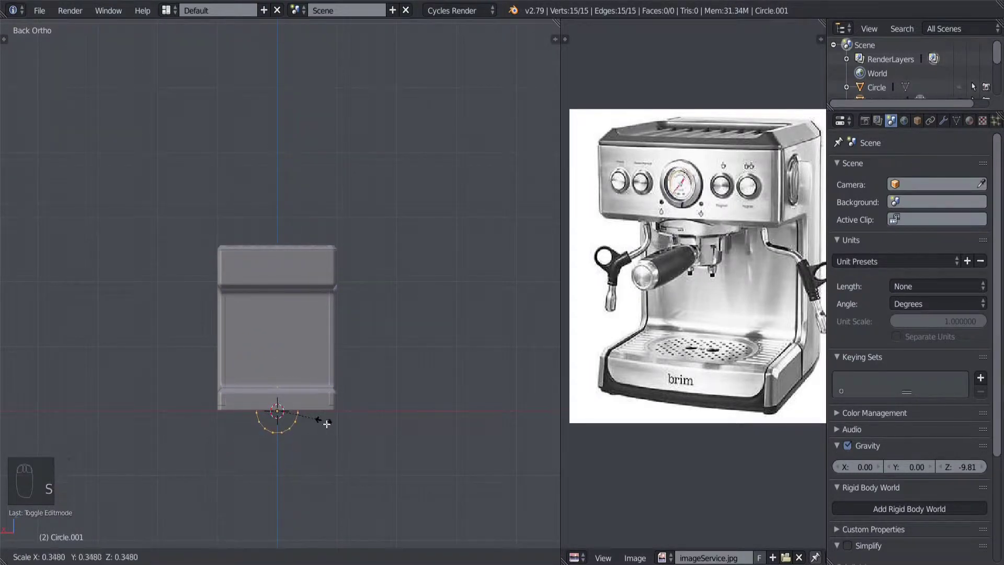
pyautogui.click(295, 400)
pyautogui.press('g')
pyautogui.press('z')
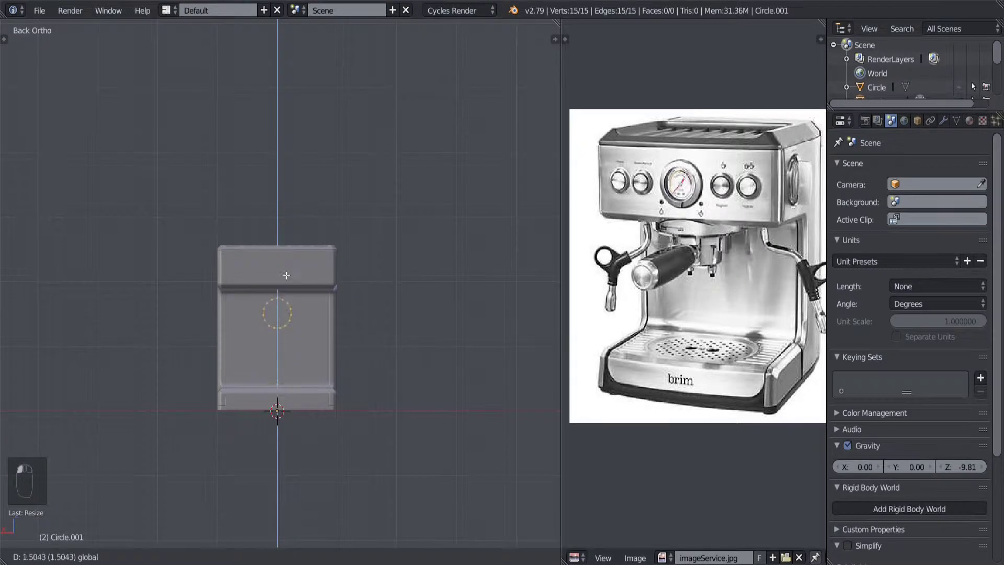
pyautogui.click(296, 229)
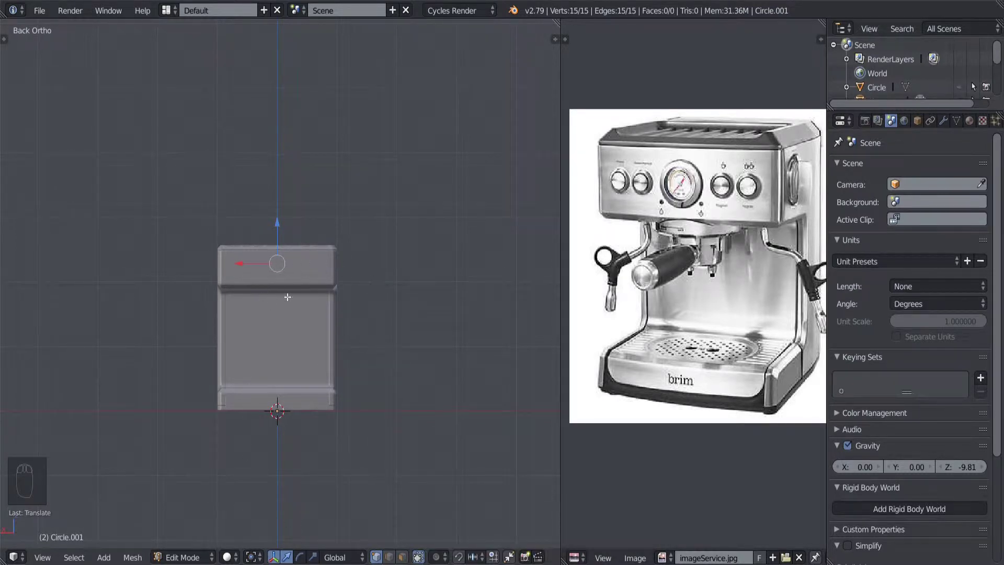
# Lower the circle slightly to mid-height on the upper panel and shrink it to match the reference photo's gauge.
pyautogui.scroll(2, 391, 445)
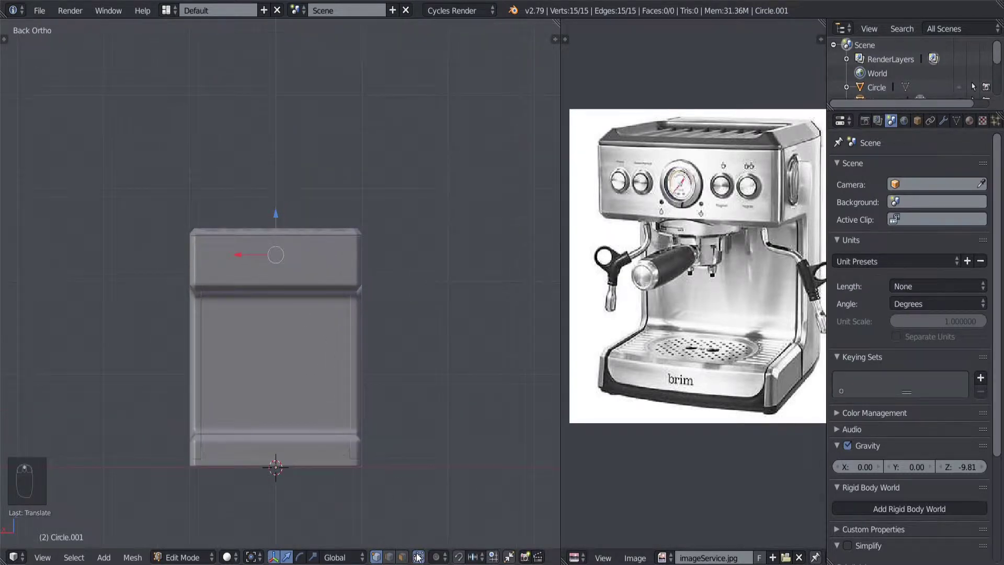
pyautogui.scroll(5, 275, 328)
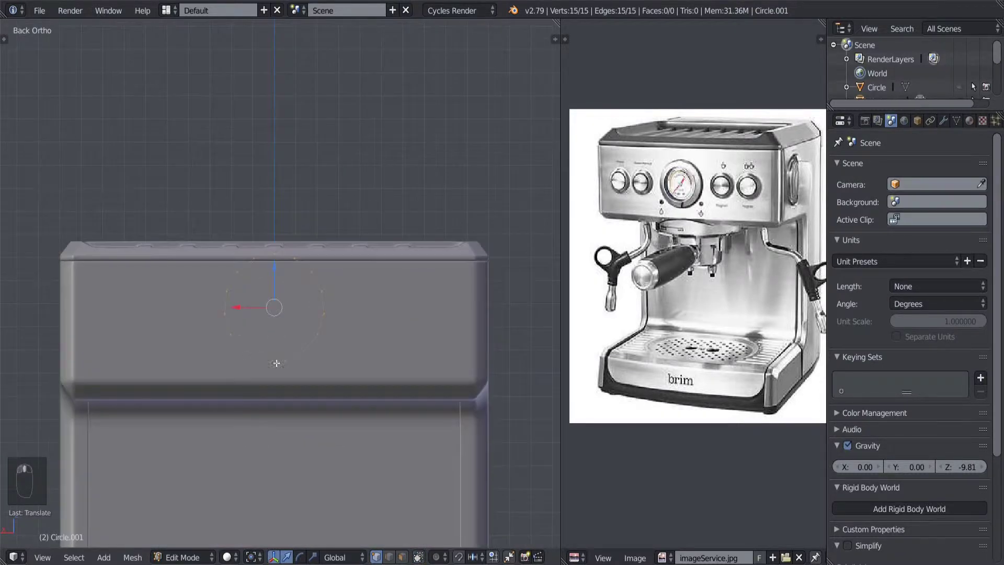
pyautogui.press('g')
pyautogui.press('Return')
pyautogui.press('s')
pyautogui.click(359, 370)
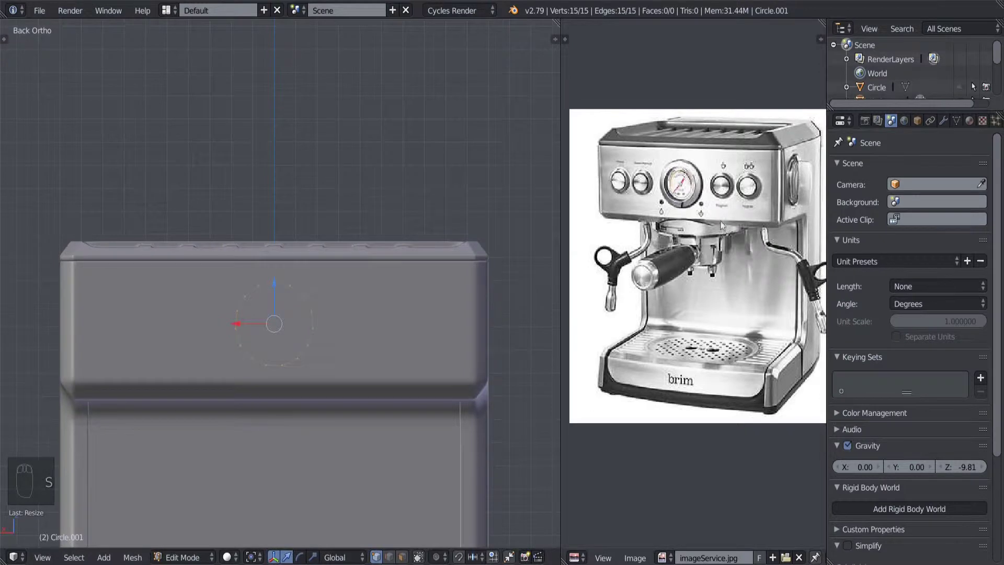
pyautogui.scroll(1, 377, 380)
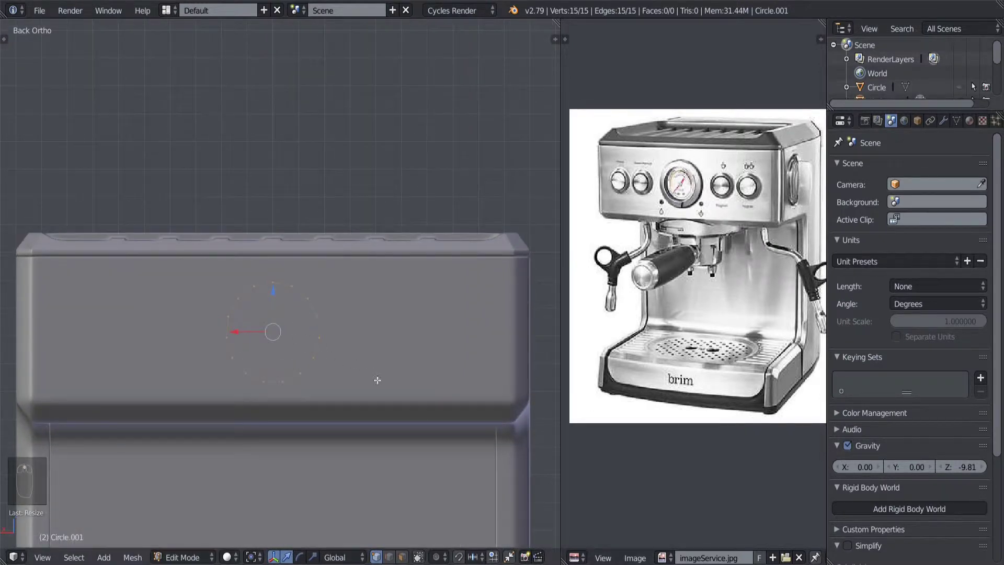
pyautogui.press('s')
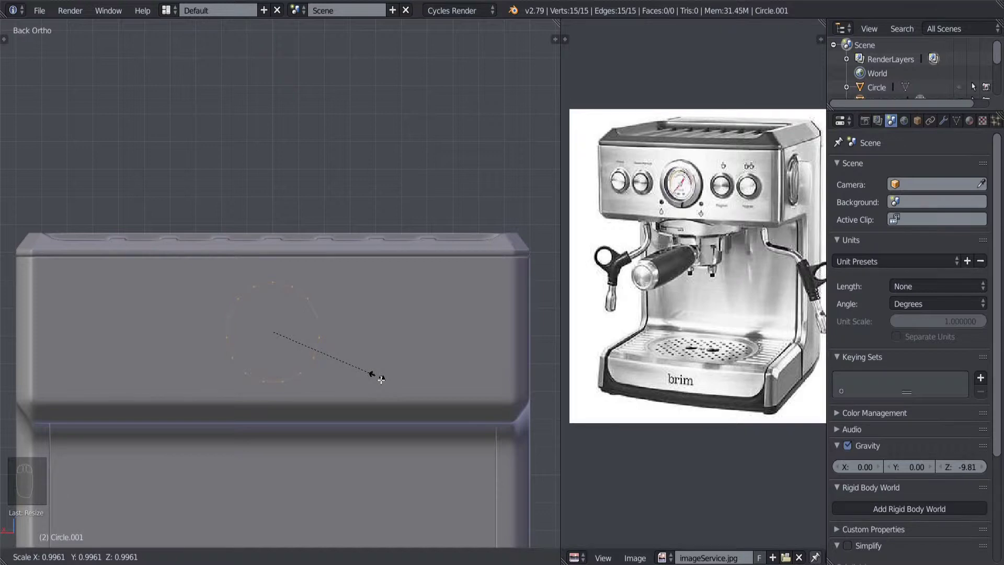
pyautogui.rightClick(381, 380)
pyautogui.scroll(-1, 270, 391)
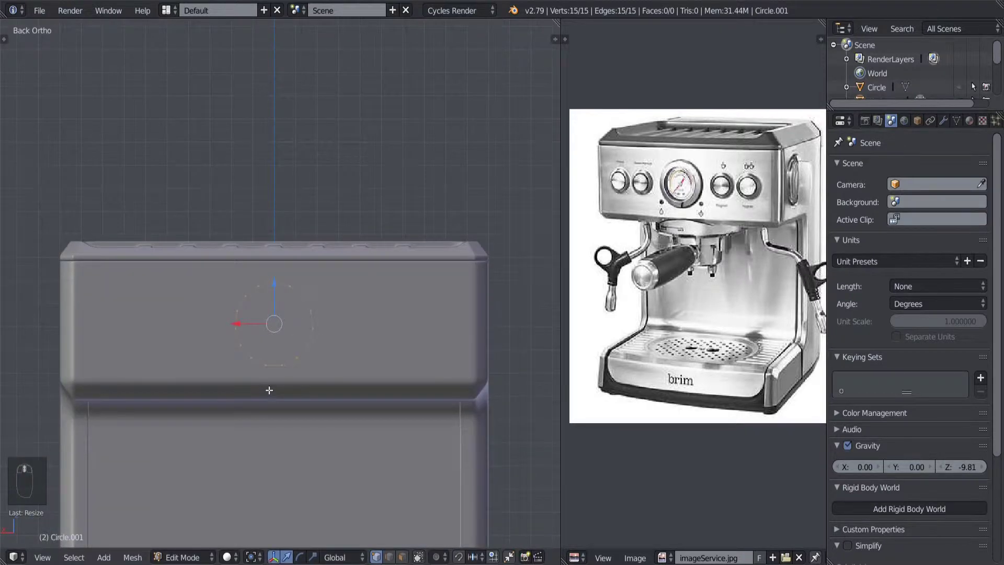
# Move the circle along Y until it sits just in front of the machine's upper control panel.
pyautogui.moveTo(264, 381); pyautogui.dragTo(335, 390, button='middle')
pyautogui.press('g')
pyautogui.press('y')
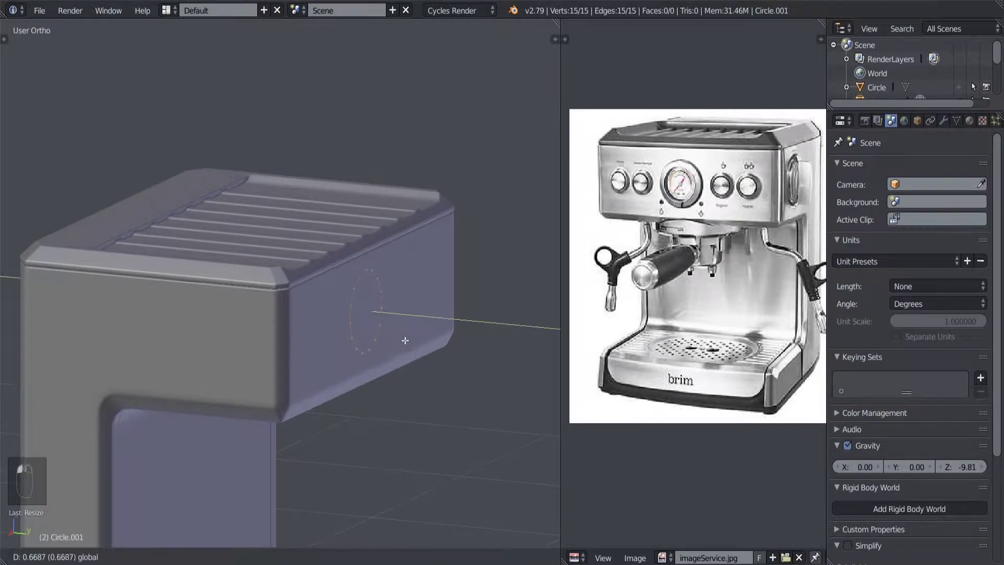
pyautogui.click(461, 335)
pyautogui.moveTo(462, 335); pyautogui.dragTo(359, 330, button='middle')
# Fill the circle with a face and inset it to form a narrow rim around the gauge.
pyautogui.press('ctrl+KP_1')
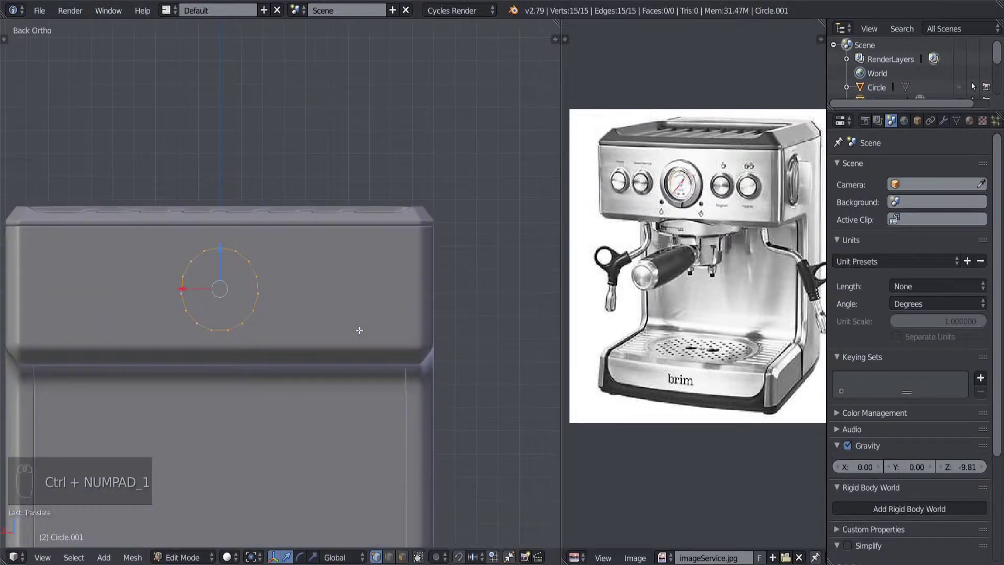
pyautogui.scroll(1, 359, 330)
pyautogui.keyDown('shift'); pyautogui.moveTo(292, 343); pyautogui.dragTo(346, 336, button='middle'); pyautogui.keyUp('shift')
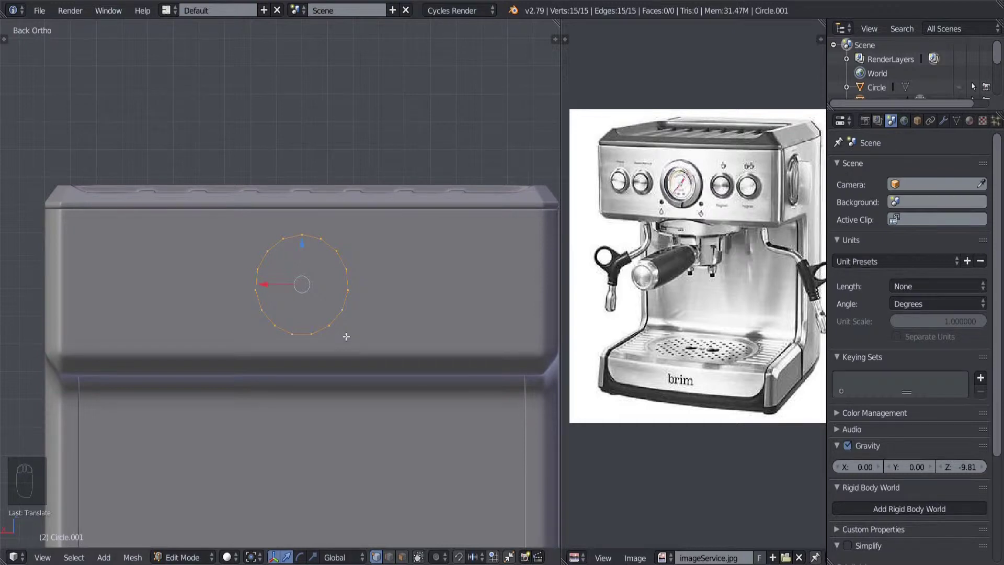
pyautogui.scroll(1, 346, 336)
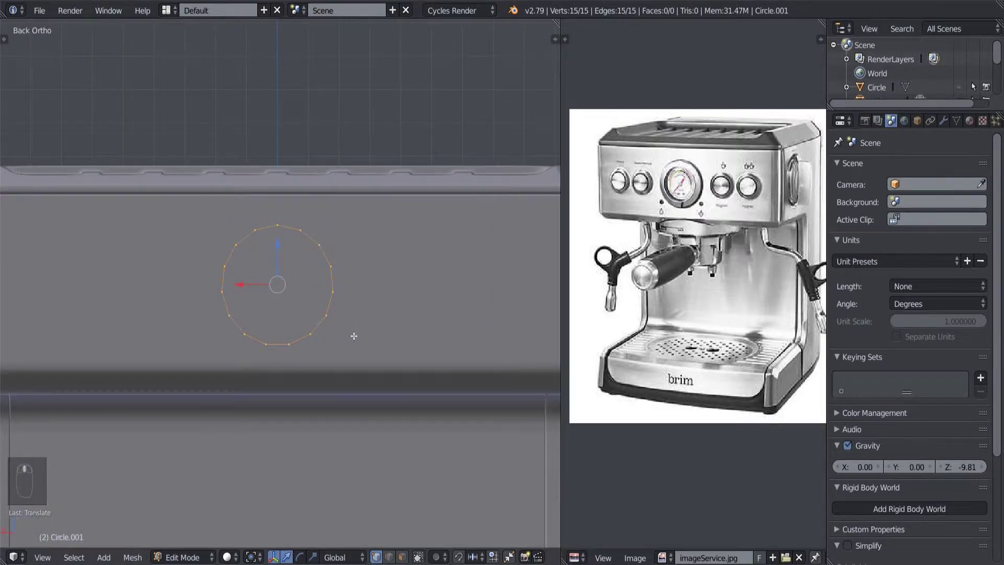
pyautogui.scroll(1, 354, 336)
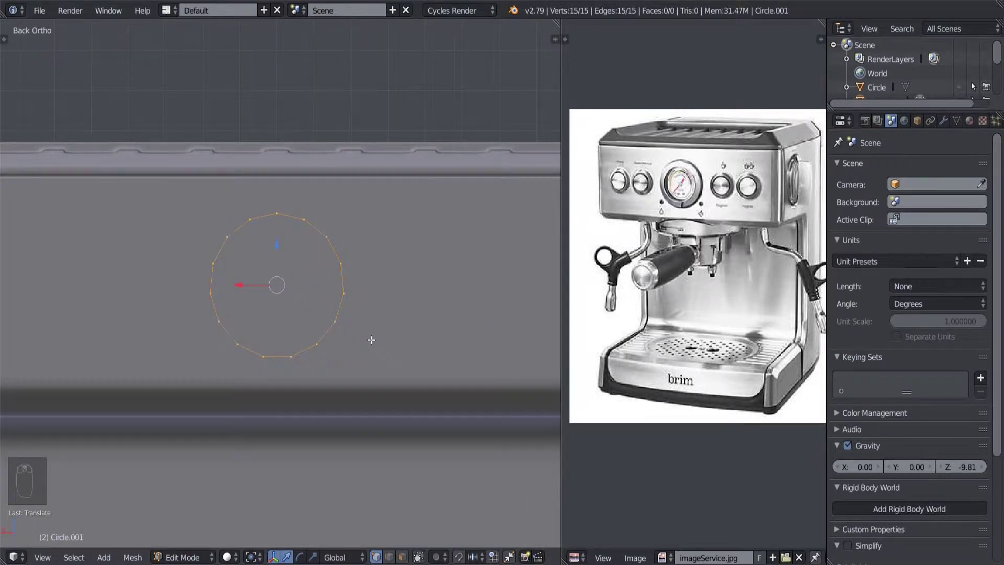
pyautogui.press('f')
pyautogui.scroll(1, 374, 326)
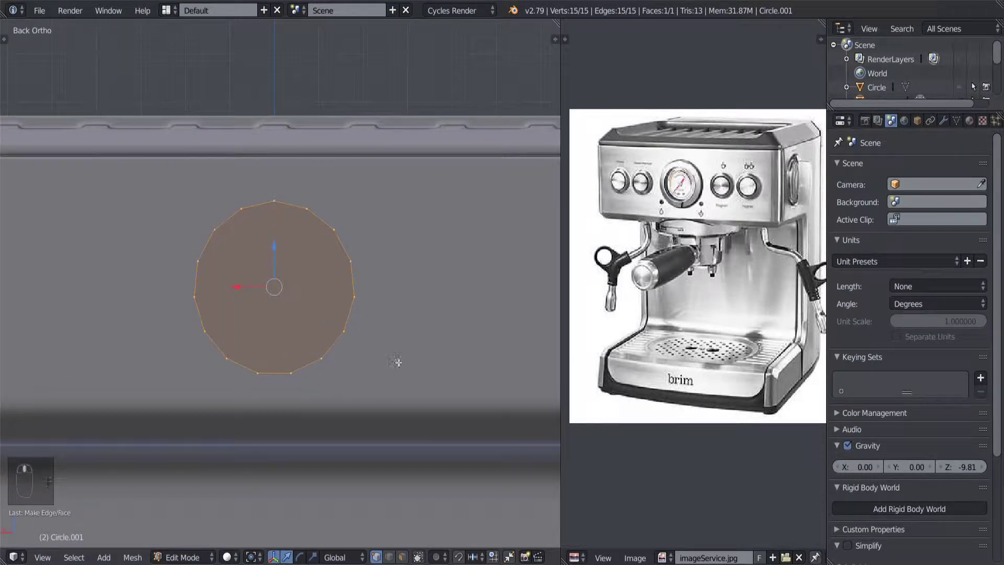
pyautogui.press('i')
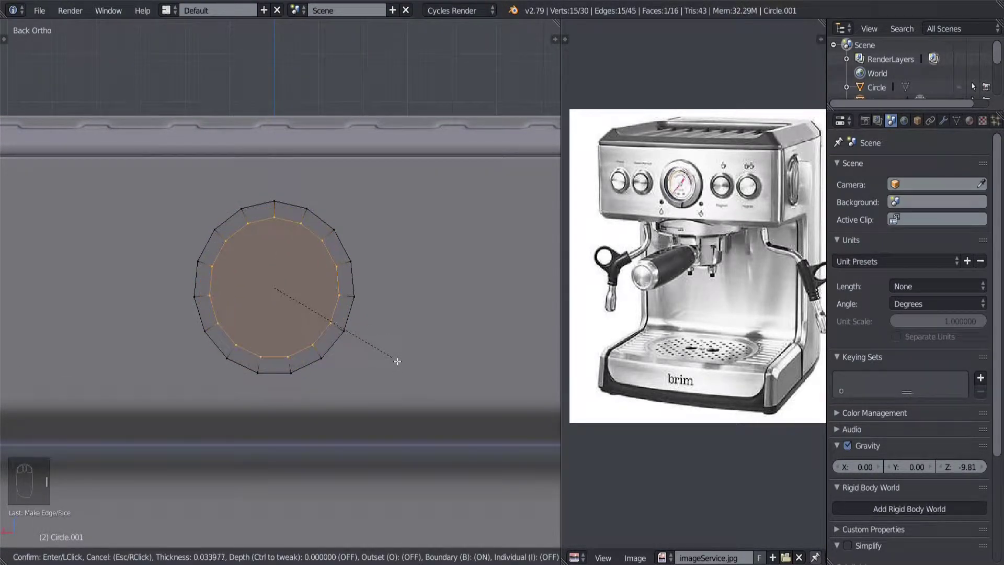
pyautogui.click(372, 360)
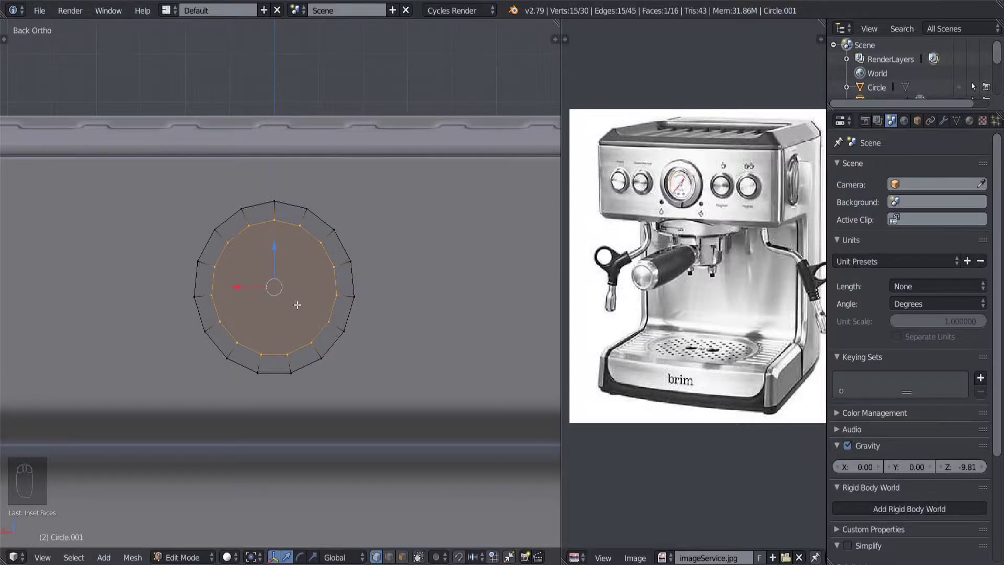
# Move the inset gauge face along Y, outward from the control panel, to slope the rim.
pyautogui.moveTo(297, 304); pyautogui.dragTo(407, 316, button='middle')
pyautogui.press('g')
pyautogui.press('y')
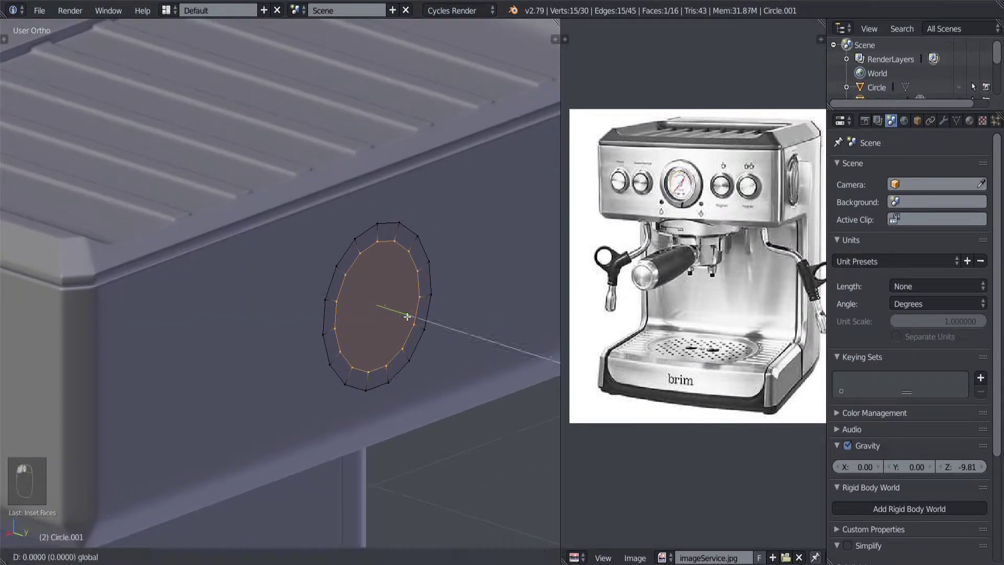
pyautogui.click(480, 344)
# Extrude the gauge's outer edge loop along Y back toward the control panel to give the rim a side wall.
pyautogui.moveTo(480, 344); pyautogui.dragTo(282, 310, button='middle')
pyautogui.press('a')
pyautogui.press('a')
pyautogui.press('a')
pyautogui.press('e')
pyautogui.click(158, 312)
pyautogui.scroll(2, 308, 307)
pyautogui.keyDown('alt'); pyautogui.rightClick(320, 301); pyautogui.keyUp('alt')
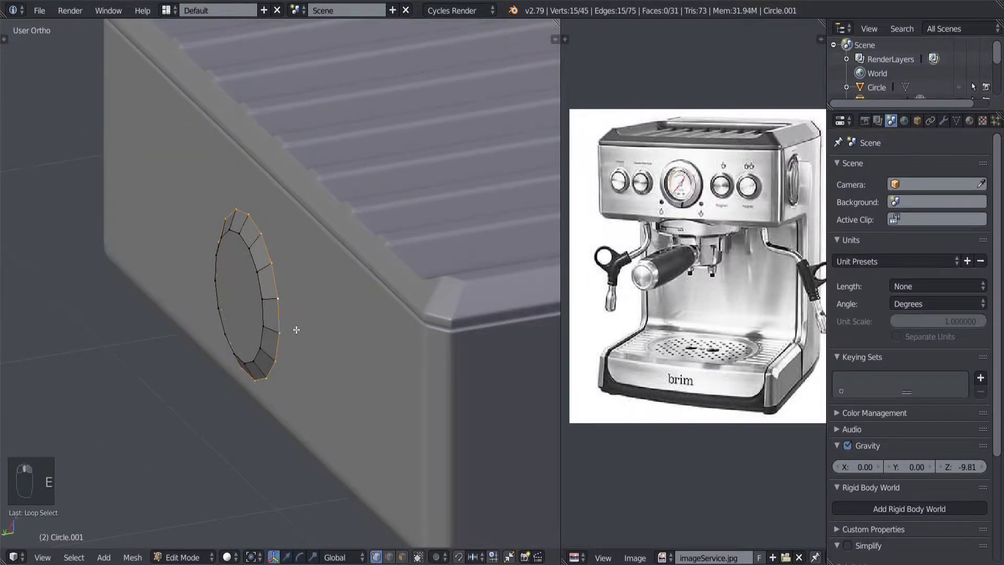
pyautogui.press('e')
pyautogui.press('y')
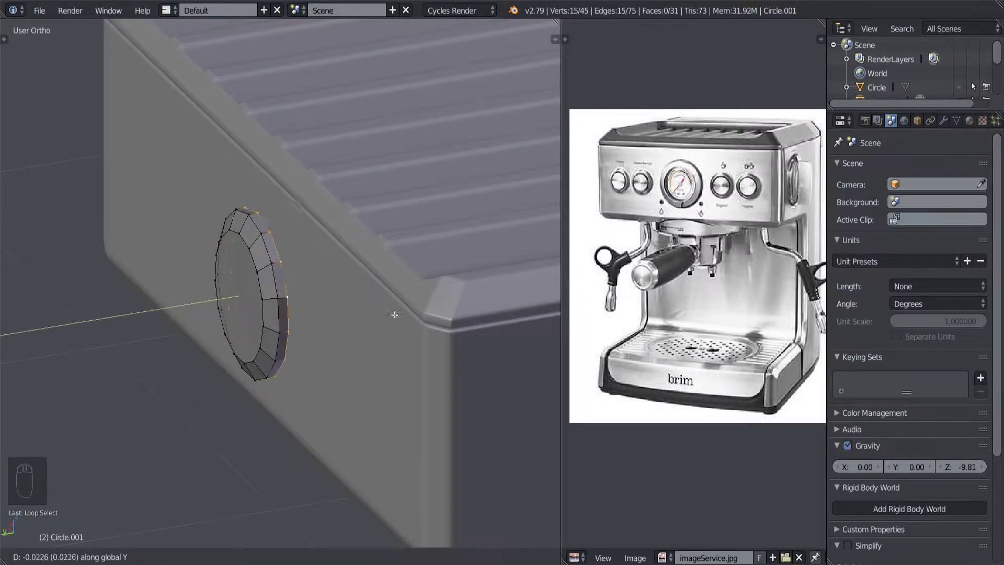
pyautogui.click(442, 292)
pyautogui.press('Tab')
pyautogui.moveTo(442, 291); pyautogui.dragTo(263, 319, button='middle')
# Select the gauge's entire mesh and shift it slightly along Y relative to the control panel.
pyautogui.press('Tab')
pyautogui.press('a')
pyautogui.press('a')
pyautogui.press('a')
pyautogui.press('a')
pyautogui.press('a')
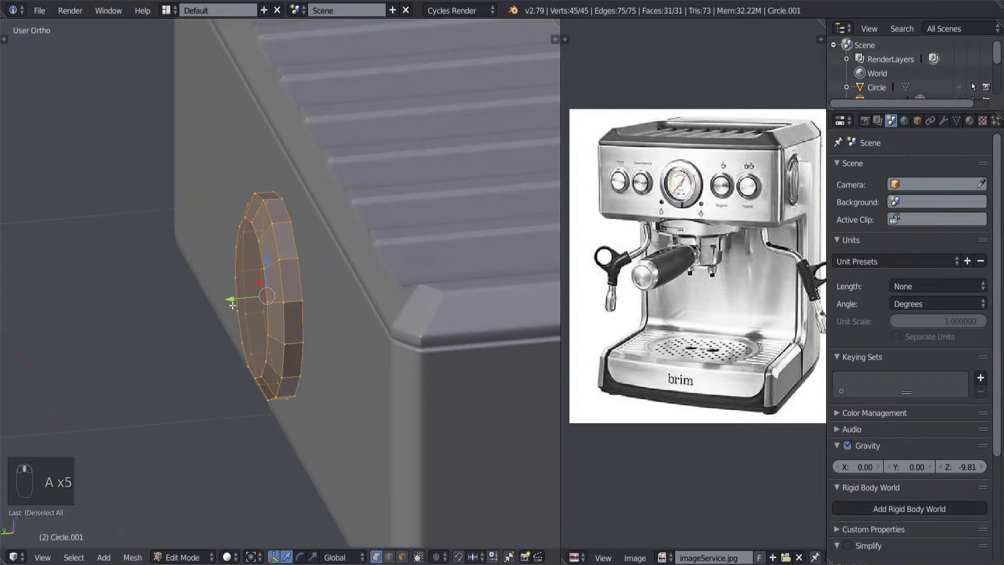
pyautogui.moveTo(232, 305)
pyautogui.mouseDown()
pyautogui.moveTo(242, 302)
pyautogui.moveTo(227, 298)
pyautogui.mouseUp()
# Move the rear edge loop of the gauge's side wall by about 0.006 along Y.
pyautogui.keyDown('alt'); pyautogui.rightClick(306, 282); pyautogui.keyUp('alt')
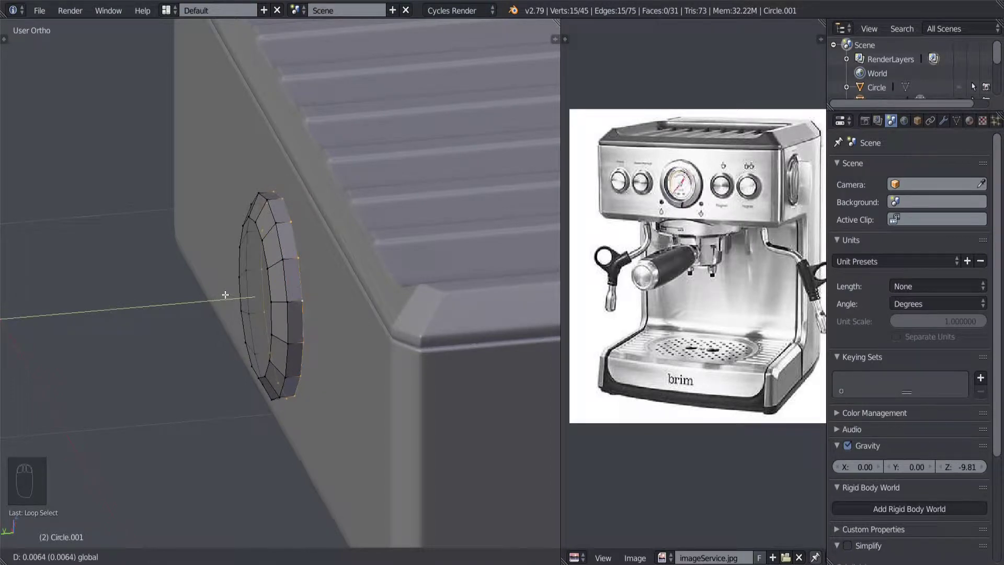
pyautogui.click(225, 295)
pyautogui.moveTo(225, 295)
pyautogui.mouseDown(button='middle')
pyautogui.moveTo(334, 294)
pyautogui.moveTo(321, 282)
pyautogui.moveTo(290, 283)
pyautogui.moveTo(241, 306)
pyautogui.mouseUp(button='middle')
pyautogui.press('a')
pyautogui.press('Tab')
# Extrude the gauge's central face inward toward the control panel to give the rim an inner wall.
pyautogui.scroll(5, 323, 282)
pyautogui.press('Tab')
pyautogui.scroll(2, 323, 282)
pyautogui.moveTo(312, 287); pyautogui.dragTo(323, 279, button='middle')
pyautogui.keyDown('alt'); pyautogui.rightClick(332, 263); pyautogui.keyUp('alt')
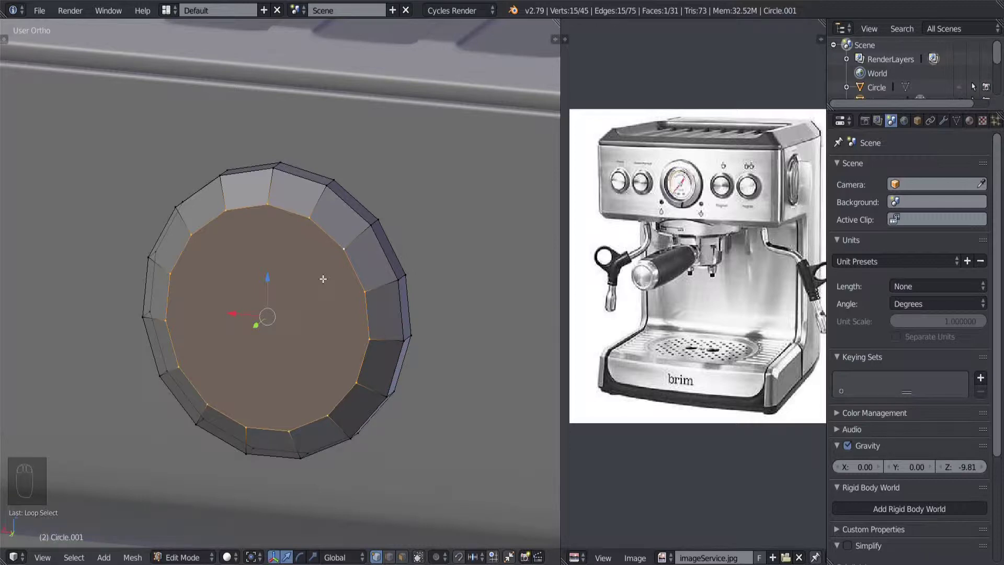
pyautogui.scroll(1, 349, 290)
pyautogui.moveTo(338, 305); pyautogui.dragTo(300, 313, button='middle')
pyautogui.press('e')
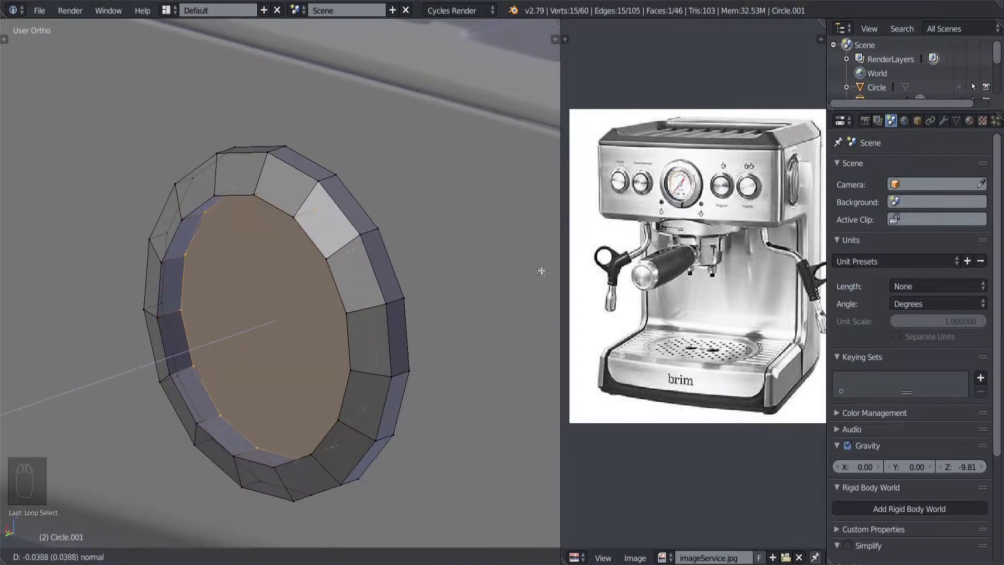
pyautogui.click(67, 245)
# Delete the recessed central face to leave the gauge as an open ring.
pyautogui.press('x')
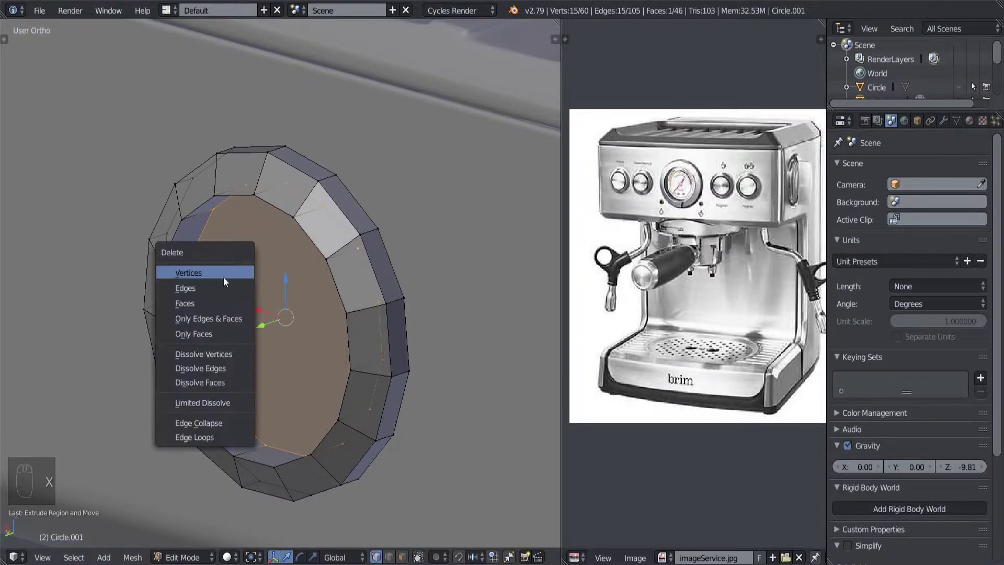
pyautogui.click(195, 301)
pyautogui.press('Tab')
pyautogui.scroll(-3, 195, 300)
pyautogui.moveTo(235, 304); pyautogui.dragTo(359, 297, button='middle')
# Add a Subdivision Surface modifier to the ring with 2 view subdivisions.
pyautogui.click(944, 121)
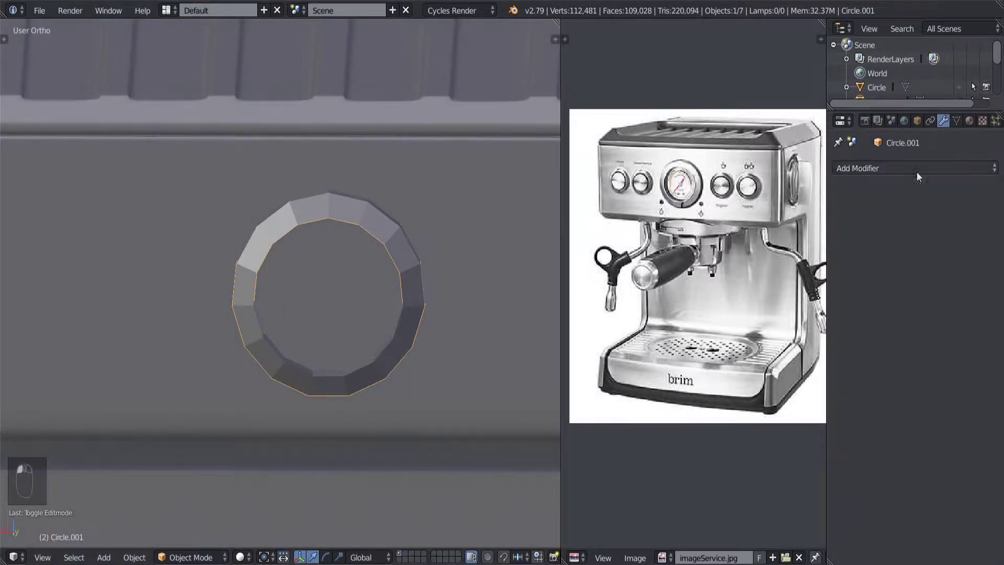
pyautogui.click(917, 168)
pyautogui.click(734, 395)
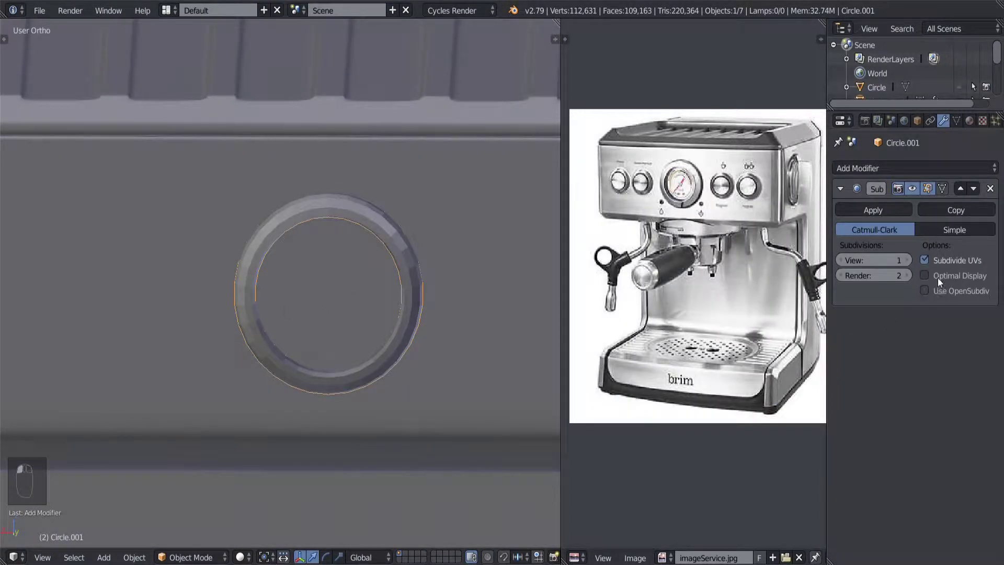
pyautogui.click(907, 260)
pyautogui.scroll(-2, 358, 309)
pyautogui.moveTo(358, 309); pyautogui.dragTo(325, 302, button='middle')
pyautogui.scroll(3, 309, 300)
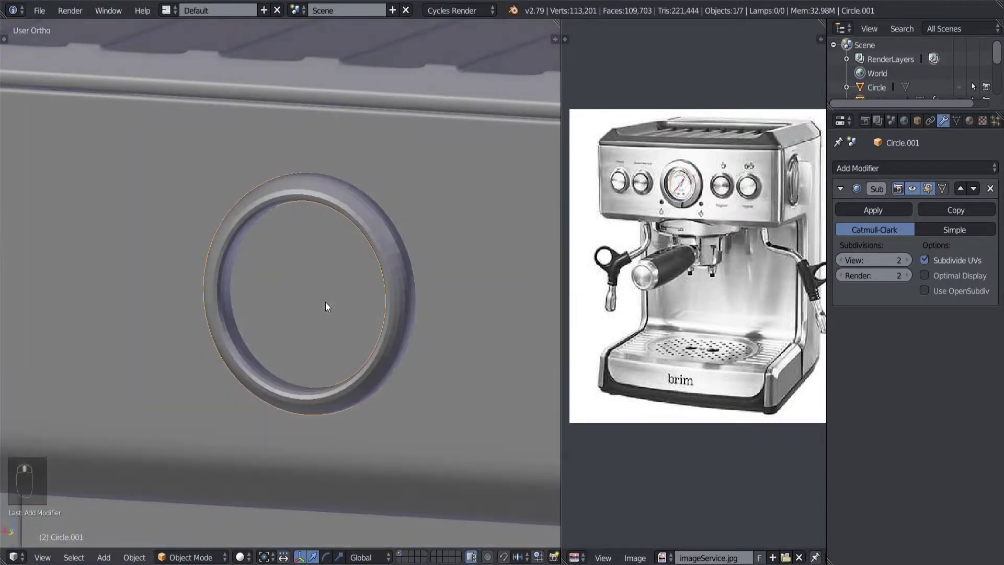
# Add a Bevel modifier to the ring and set its limit method to Weight.
pyautogui.click(892, 168)
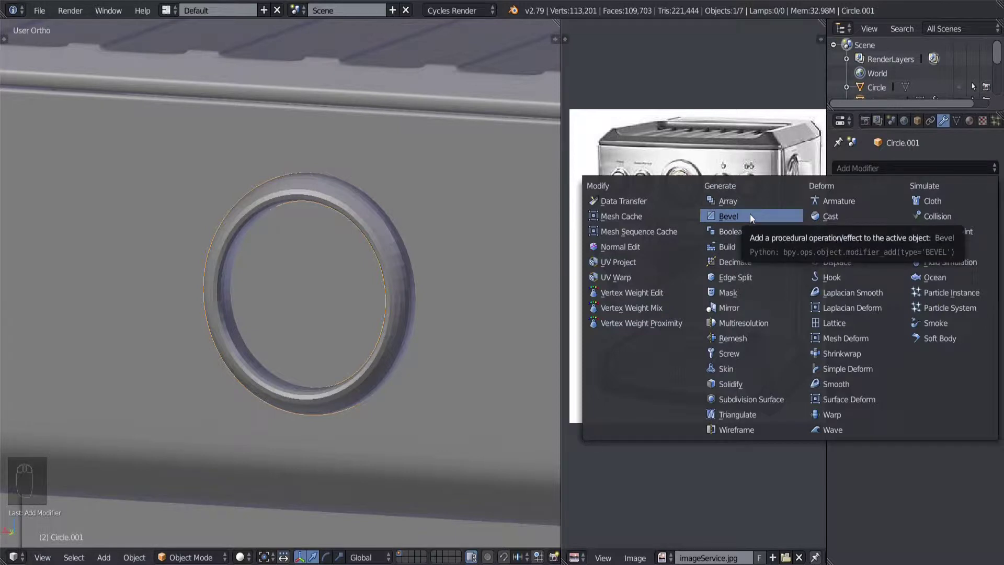
pyautogui.click(732, 217)
pyautogui.moveTo(423, 303); pyautogui.dragTo(406, 306, button='middle')
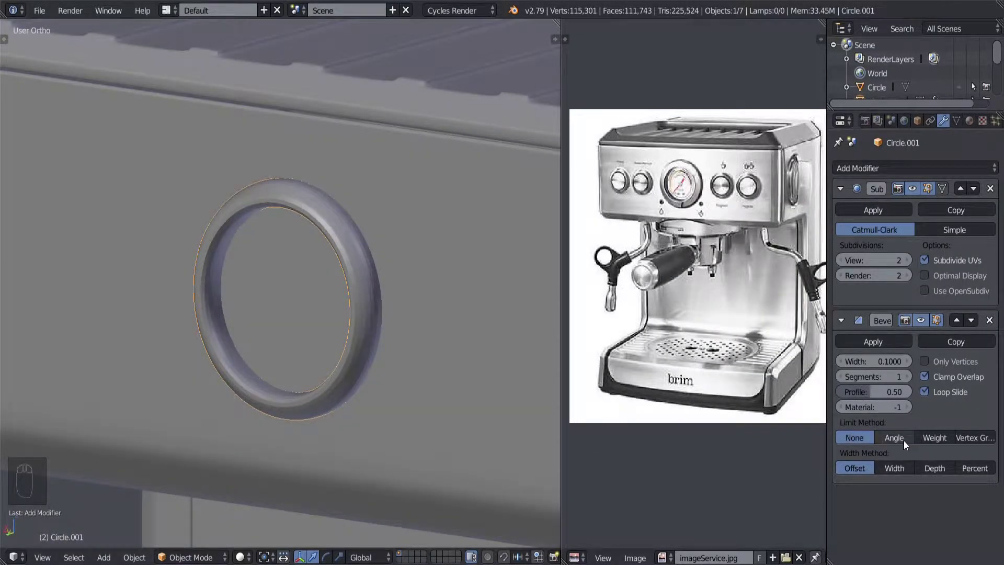
pyautogui.click(938, 437)
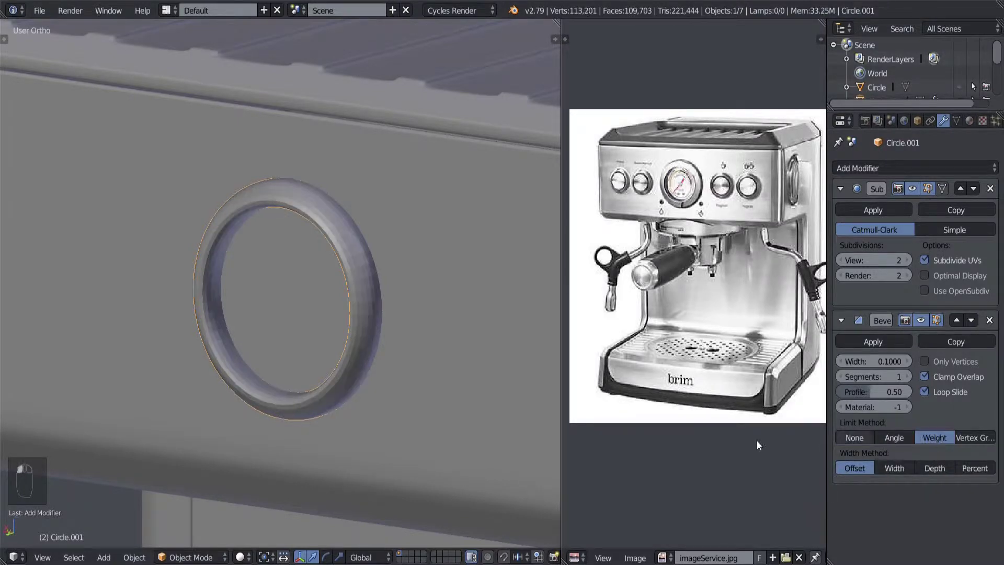
# Set a mean bevel weight of 1.00 on the outer and inner edge loops of the ring's front rim.
pyautogui.moveTo(261, 361); pyautogui.dragTo(333, 365, button='middle')
pyautogui.press('Tab')
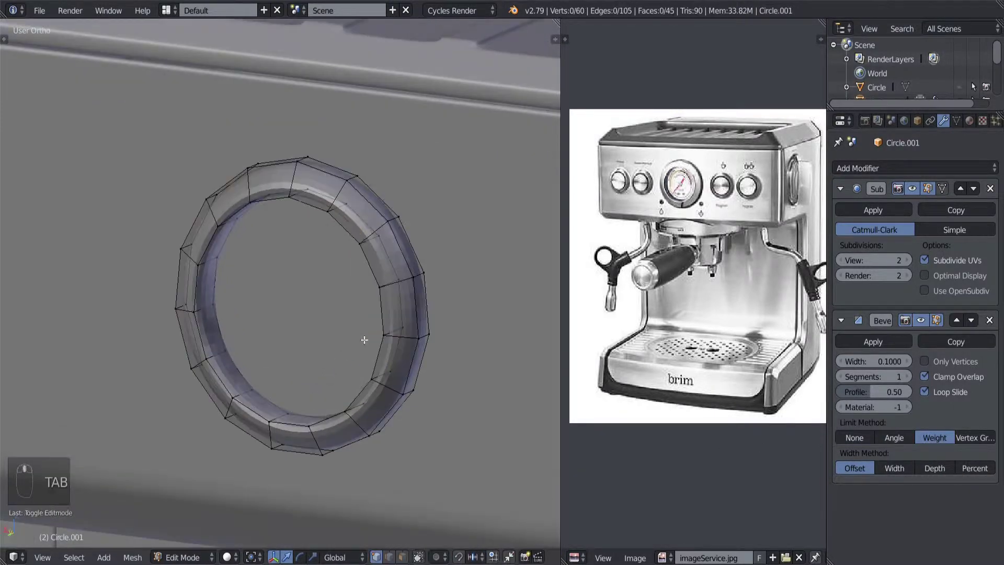
pyautogui.moveTo(366, 337)
pyautogui.mouseDown(button='middle')
pyautogui.moveTo(328, 352)
pyautogui.moveTo(381, 327)
pyautogui.mouseUp(button='middle')
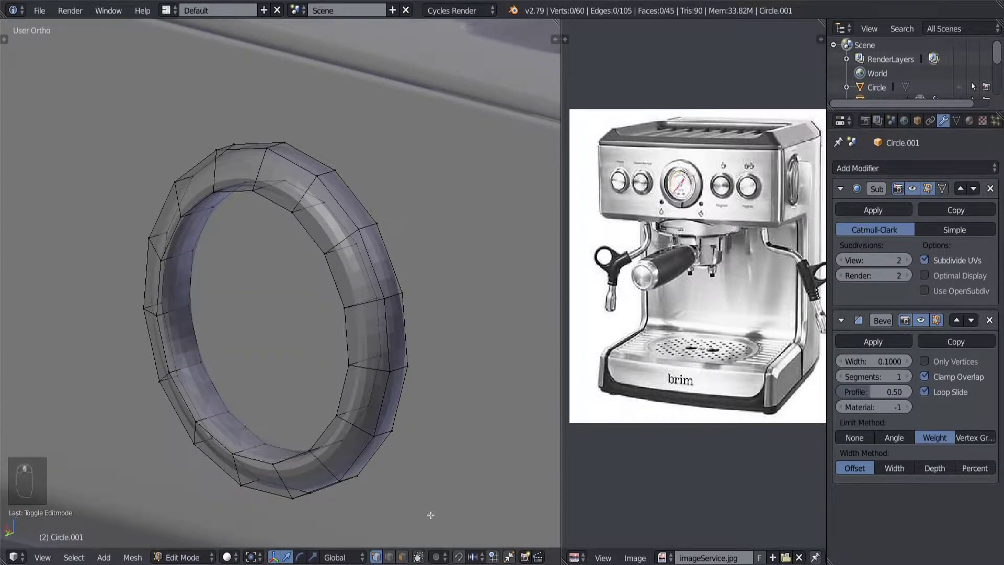
pyautogui.click(389, 556)
pyautogui.keyDown('alt'); pyautogui.rightClick(339, 211); pyautogui.keyUp('alt')
pyautogui.keyDown('alt'); pyautogui.keyDown('shift'); pyautogui.rightClick(306, 246); pyautogui.keyUp('shift'); pyautogui.keyUp('alt')
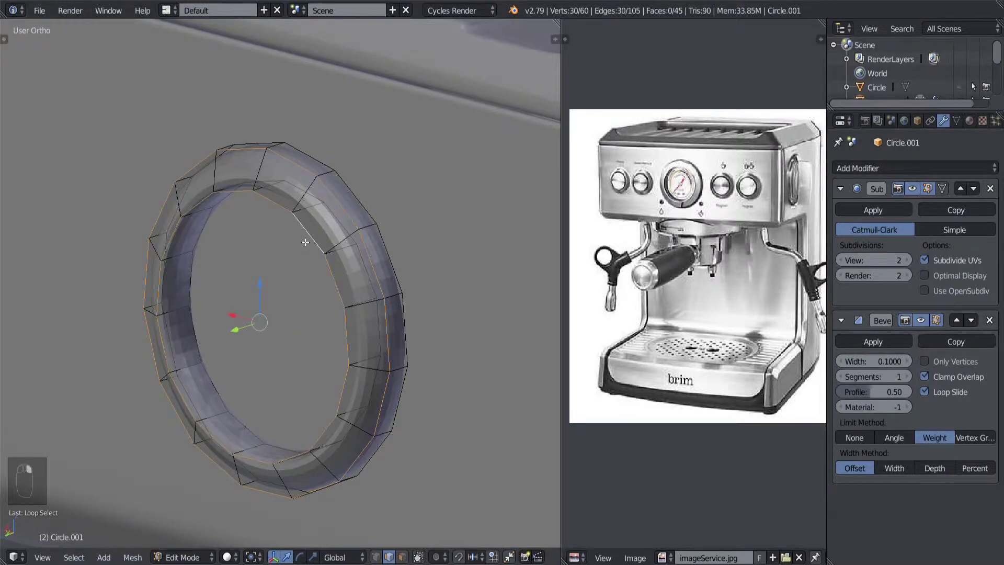
pyautogui.moveTo(305, 246); pyautogui.dragTo(360, 304, button='middle')
pyautogui.press('n')
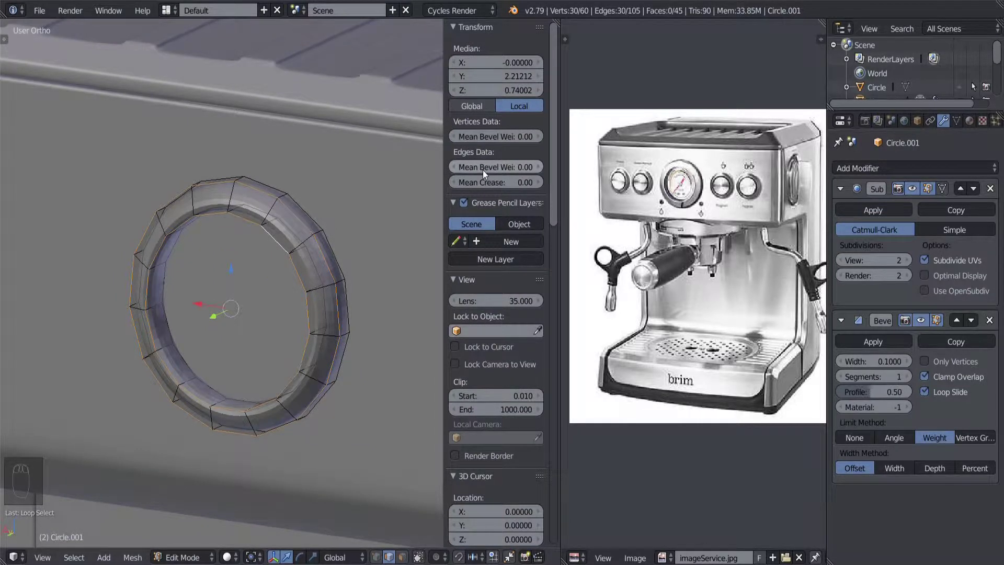
pyautogui.moveTo(485, 170); pyautogui.dragTo(523, 171)
pyautogui.scroll(1, 283, 331)
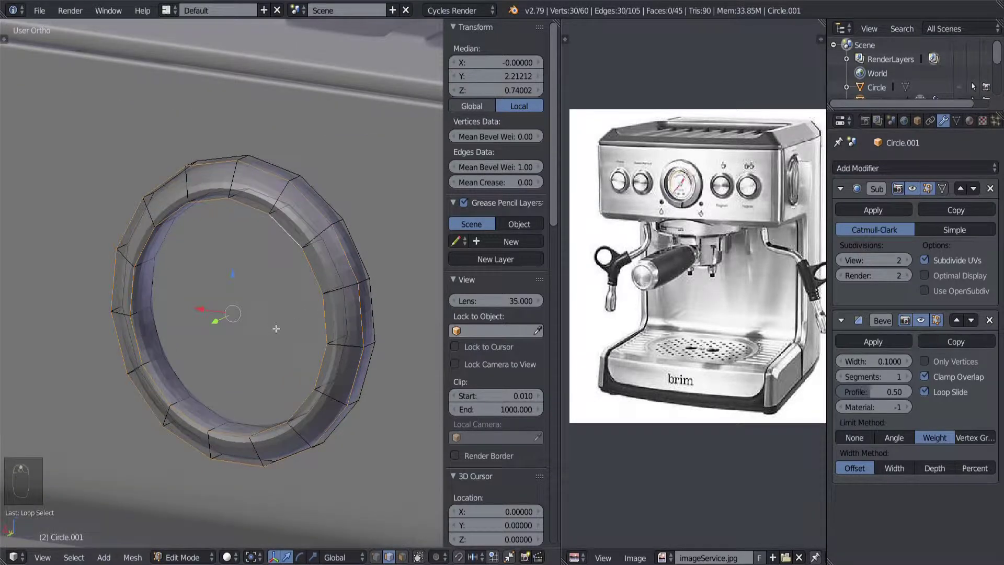
# Set the Bevel modifier to 3 segments, checking the ring's wireframe.
pyautogui.press('Tab')
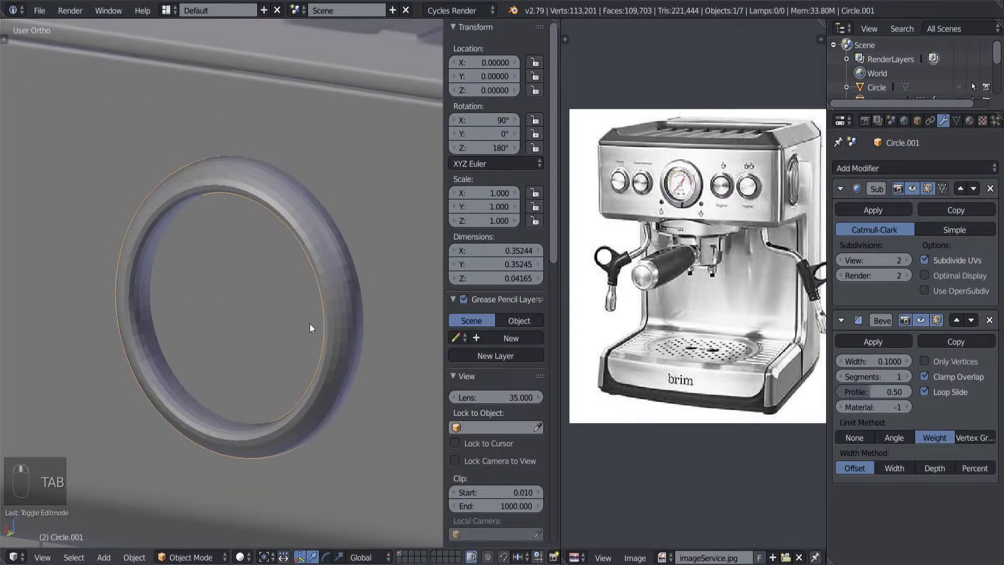
pyautogui.moveTo(310, 324); pyautogui.dragTo(463, 313, button='middle')
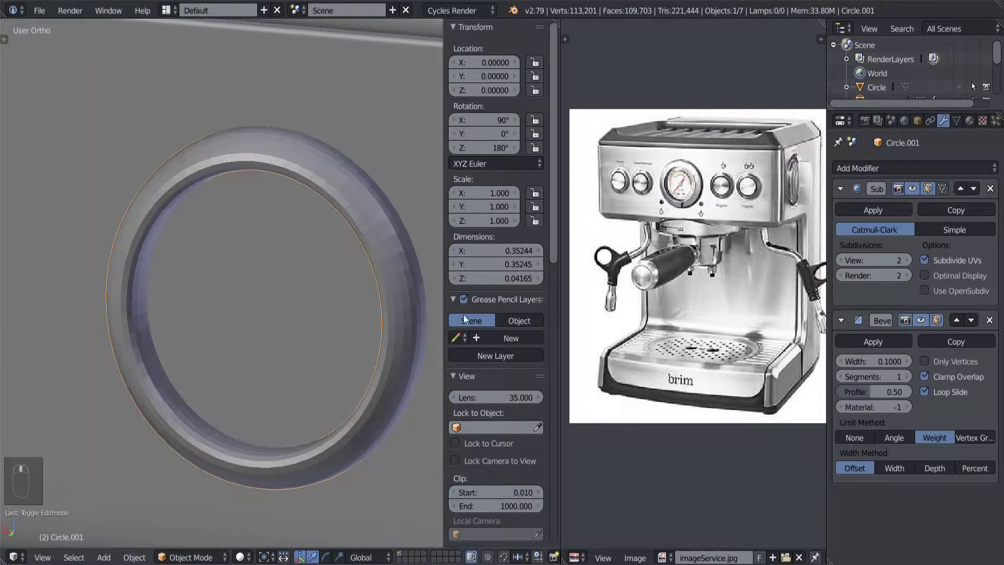
pyautogui.scroll(1, 271, 316)
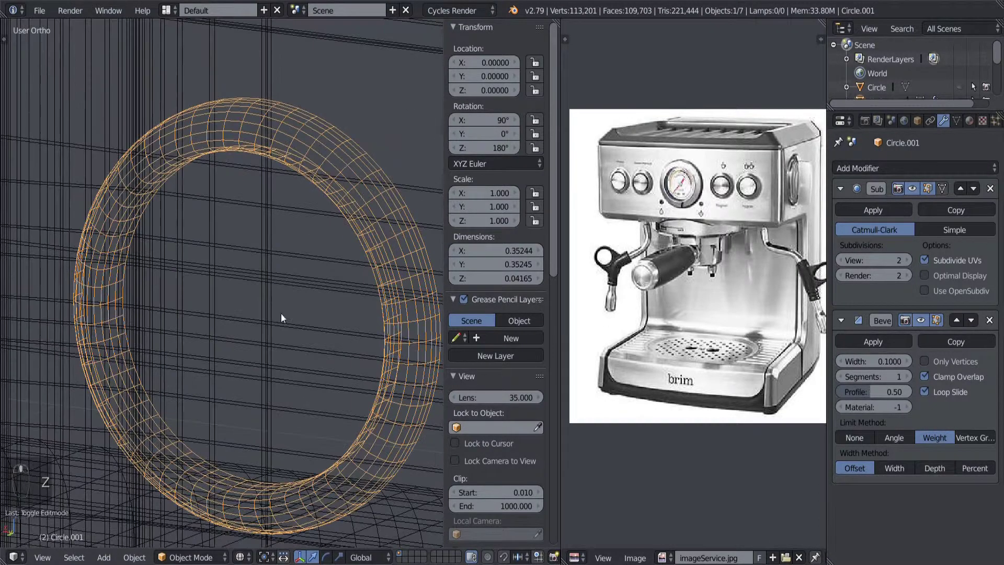
pyautogui.click(905, 377)
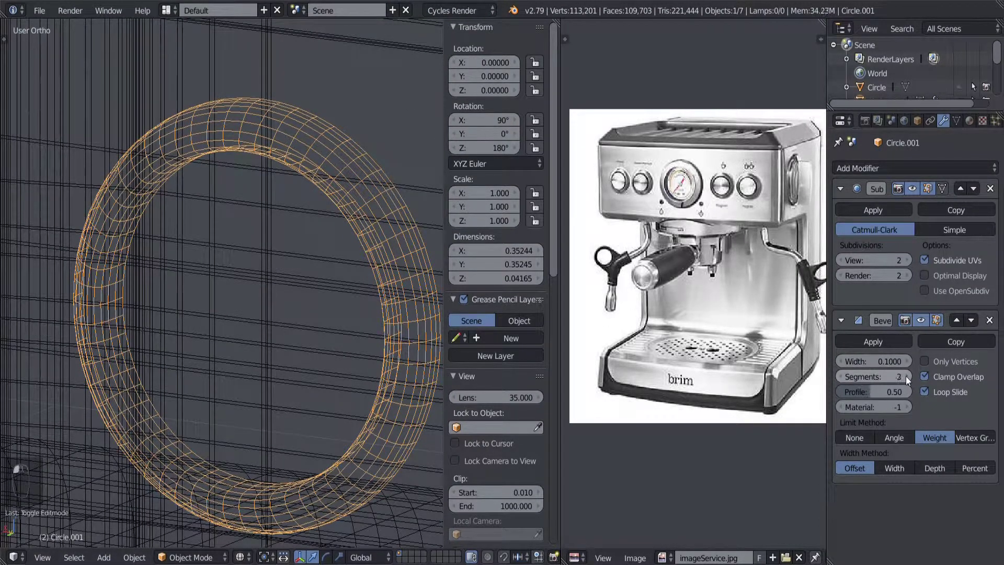
pyautogui.click(905, 376)
pyautogui.moveTo(325, 297)
pyautogui.mouseDown(button='middle')
pyautogui.moveTo(344, 297)
pyautogui.moveTo(325, 297)
pyautogui.moveTo(318, 311)
pyautogui.moveTo(278, 306)
pyautogui.moveTo(394, 305)
pyautogui.moveTo(324, 298)
pyautogui.mouseUp(button='middle')
pyautogui.press('z')
# Move the Subdivision Surface modifier below the Bevel modifier and check the ring's bevelled edges.
pyautogui.click(973, 189)
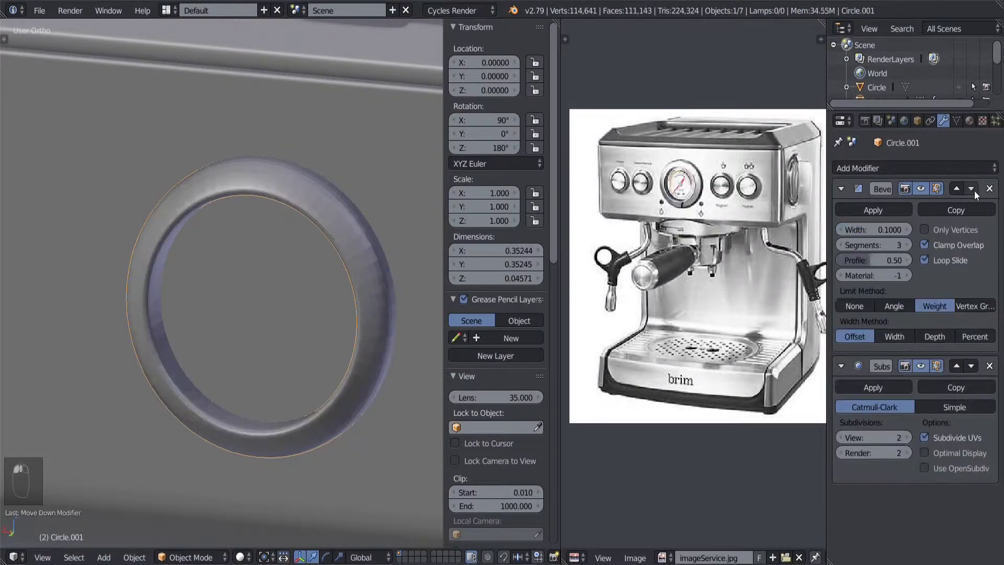
pyautogui.moveTo(383, 306); pyautogui.dragTo(343, 306, button='middle')
pyautogui.press('Tab')
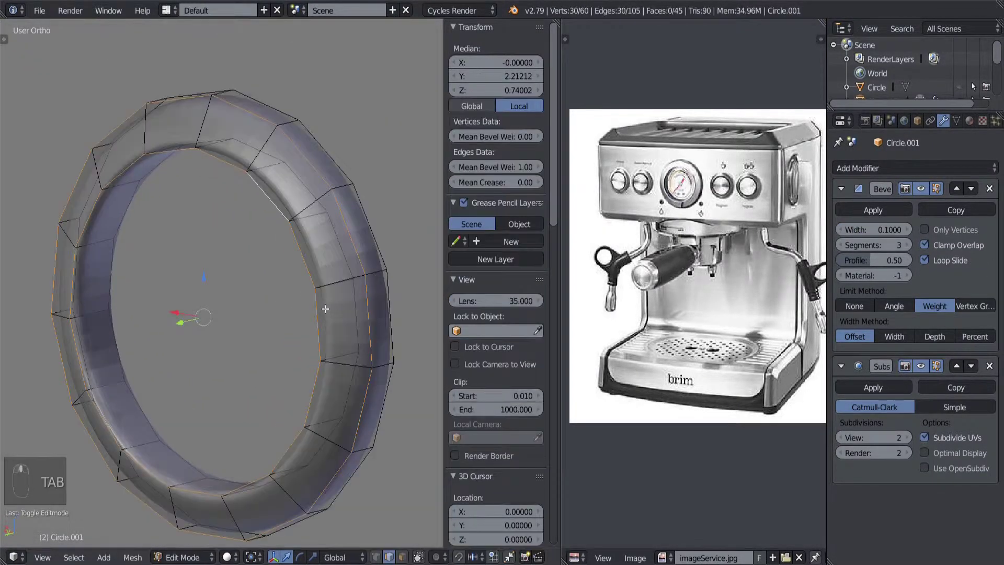
pyautogui.press('z')
pyautogui.scroll(5, 335, 314)
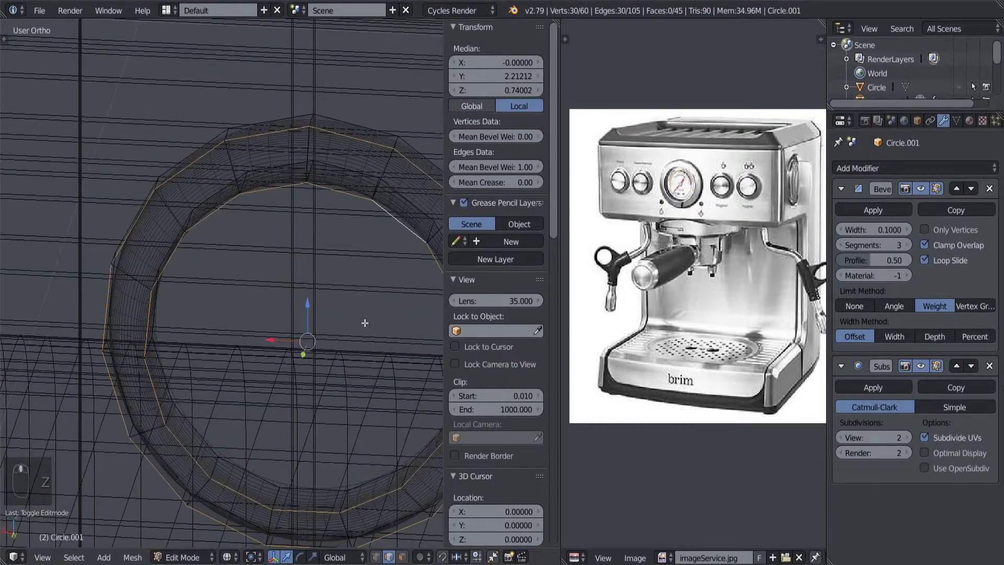
pyautogui.press('z')
pyautogui.moveTo(335, 313)
pyautogui.mouseDown(button='middle')
pyautogui.moveTo(208, 341)
pyautogui.moveTo(227, 329)
pyautogui.mouseUp(button='middle')
pyautogui.scroll(1, 335, 311)
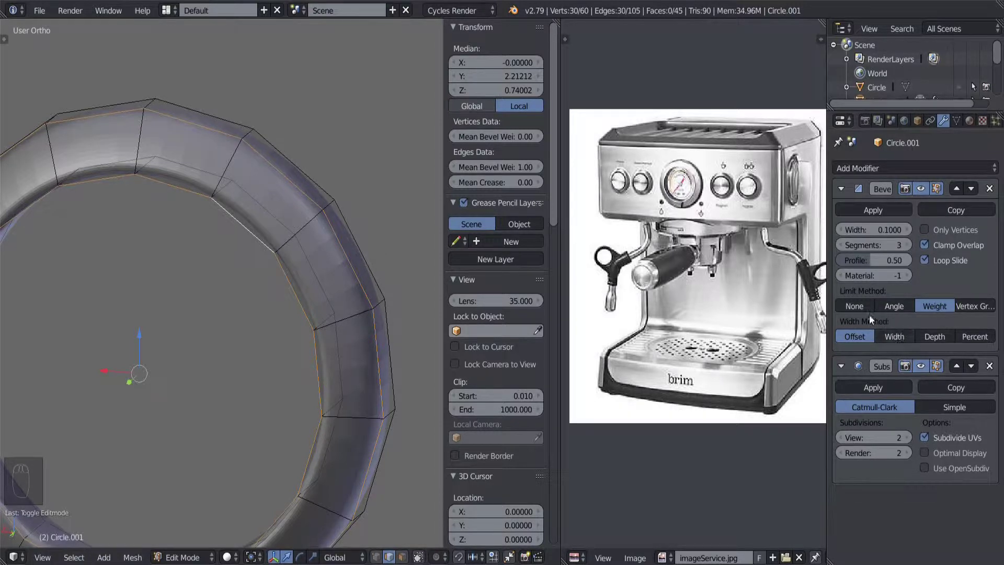
# Set the Bevel modifier's width to 0.005.
pyautogui.moveTo(886, 228); pyautogui.dragTo(875, 228)
pyautogui.click(890, 230)
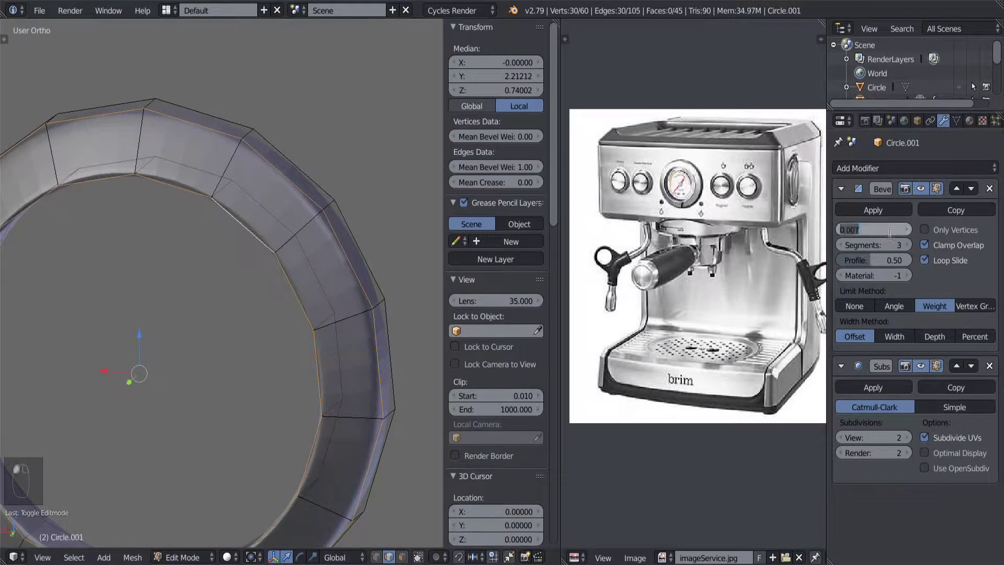
pyautogui.write('.00')
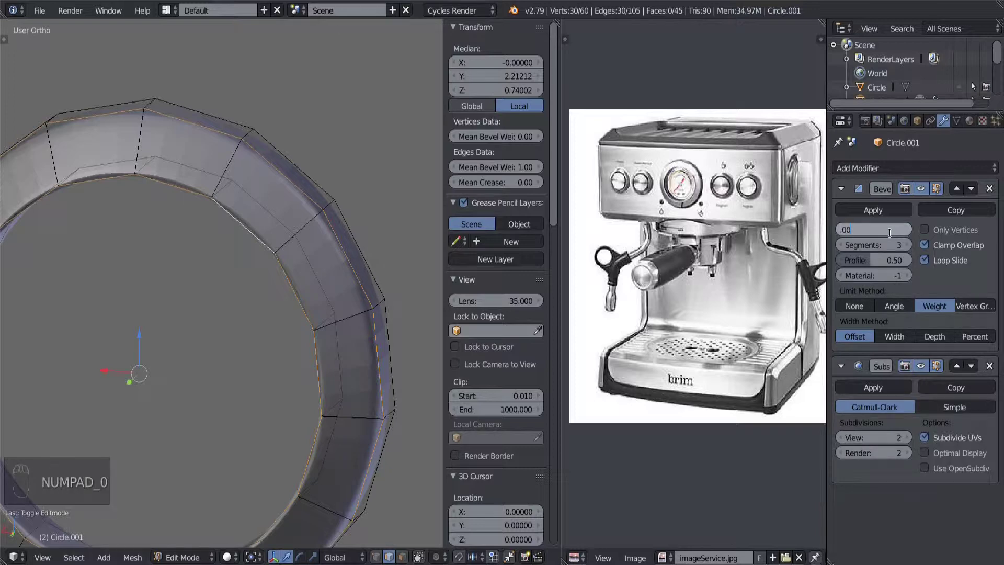
pyautogui.write('50')
pyautogui.press('Return')
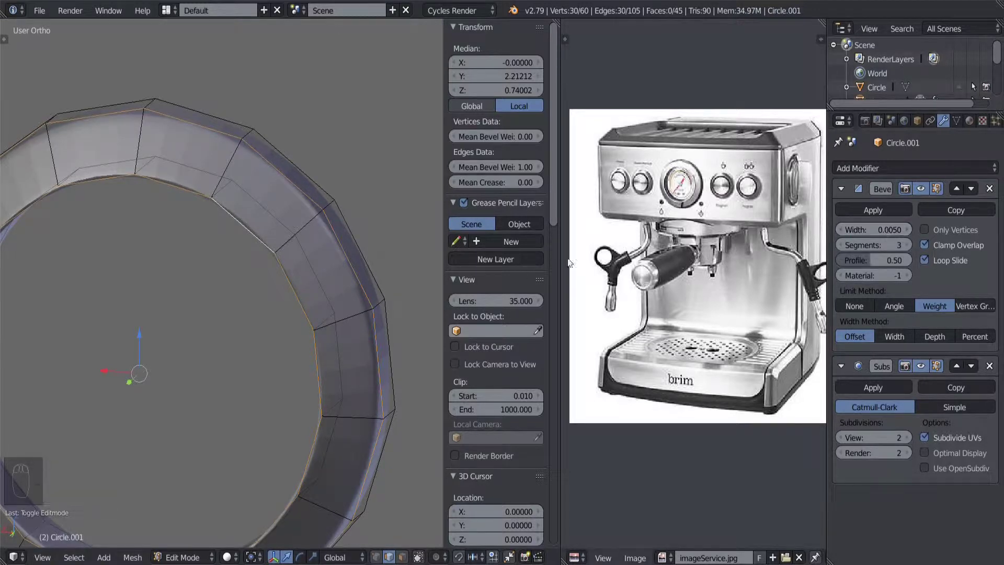
# Apply smooth shading to the gauge ring.
pyautogui.moveTo(282, 335); pyautogui.dragTo(297, 312, button='middle')
pyautogui.press('Tab')
pyautogui.press('t')
pyautogui.click(30, 231)
pyautogui.press('t')
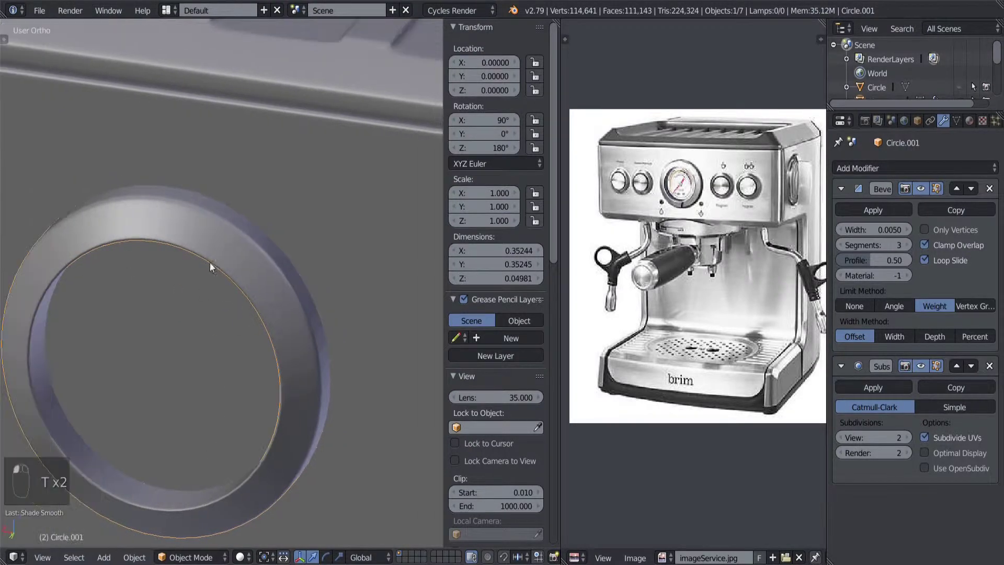
# Tighten the ring's edges by setting the bevel width to 0.003.
pyautogui.moveTo(209, 262); pyautogui.dragTo(366, 311, button='middle')
pyautogui.scroll(2, 236, 277)
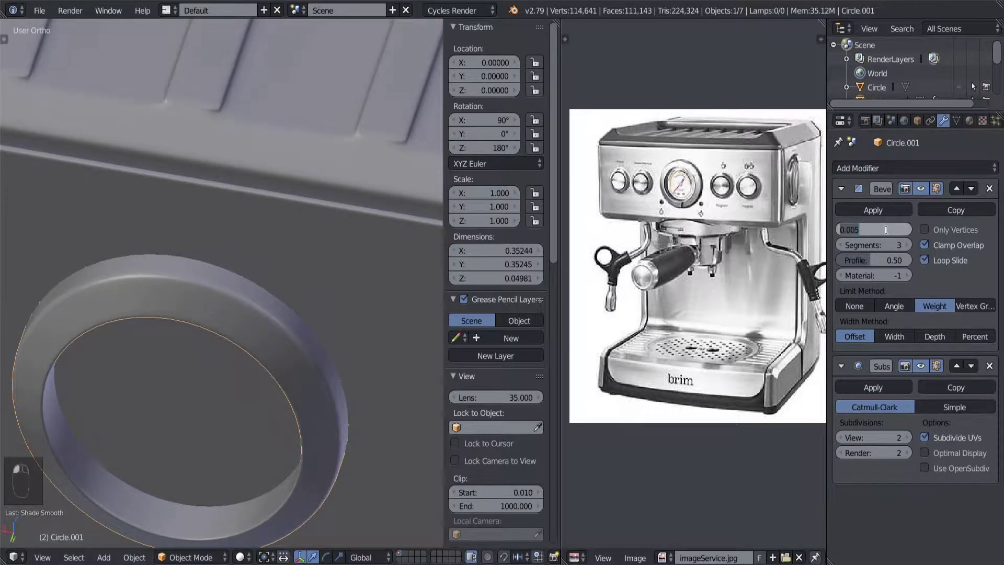
pyautogui.write('03')
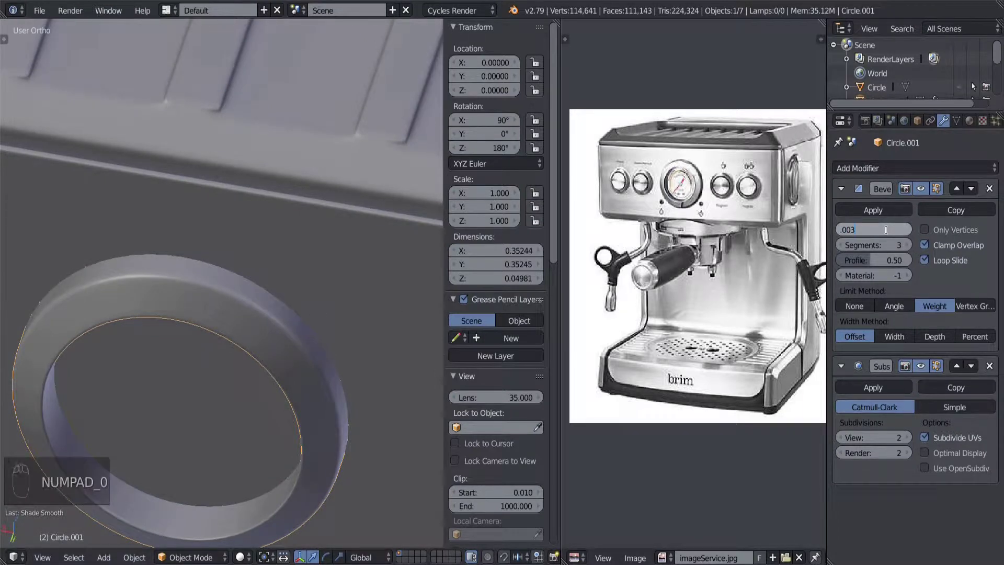
pyautogui.press('Return')
pyautogui.moveTo(366, 375); pyautogui.dragTo(346, 325, button='middle')
# Inspect the ring's mesh in wireframe, switching to vertex selection.
pyautogui.press('z')
pyautogui.press('Tab')
pyautogui.scroll(-3, 292, 365)
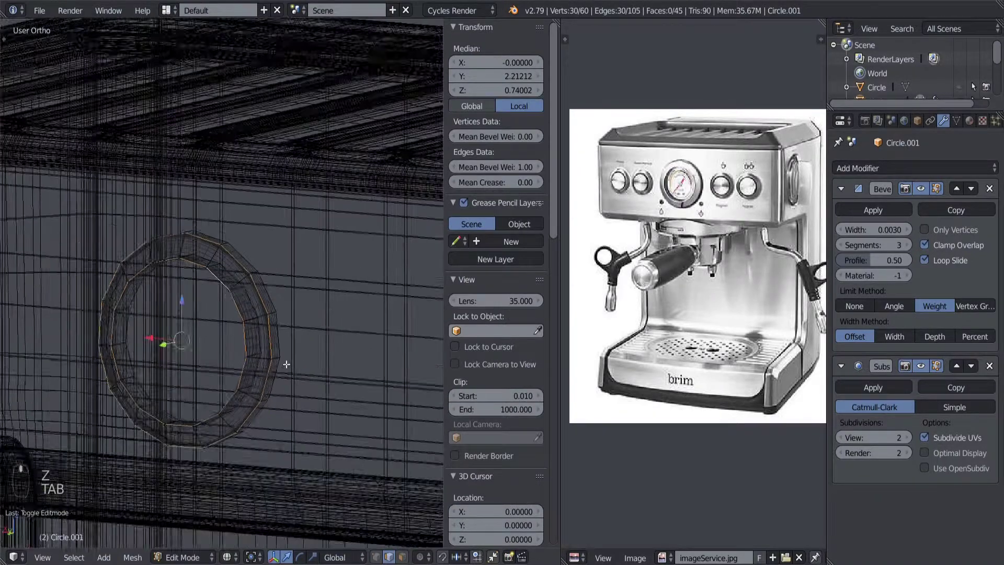
pyautogui.moveTo(287, 364); pyautogui.dragTo(315, 405, button='middle')
pyautogui.click(375, 557)
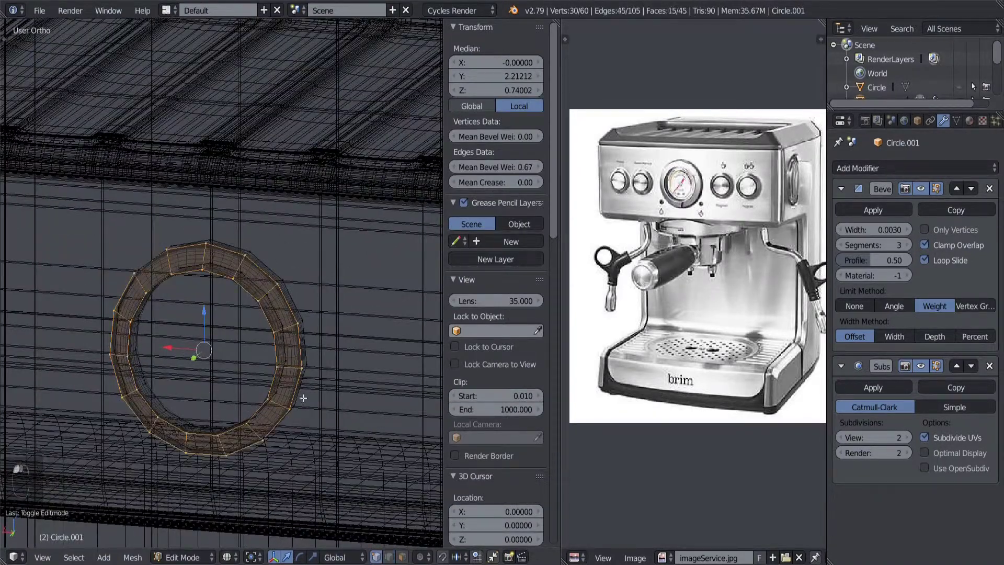
pyautogui.press('z')
pyautogui.press('Tab')
pyautogui.moveTo(253, 352); pyautogui.dragTo(260, 383, button='middle')
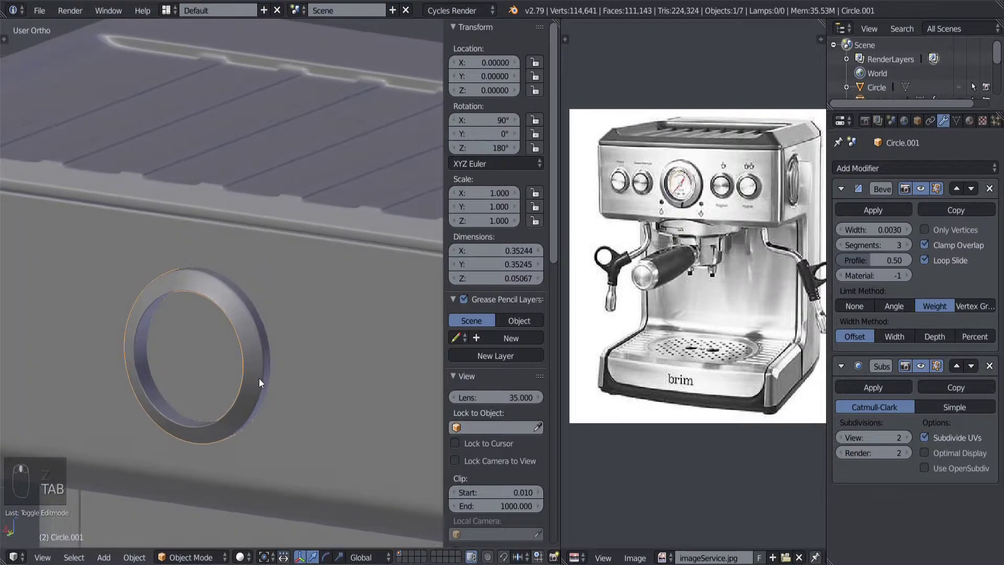
# Hide every object except the gauge ring, then select the ring and frame it from behind.
pyautogui.hotkey('ctrl', 'i')
pyautogui.press('h')
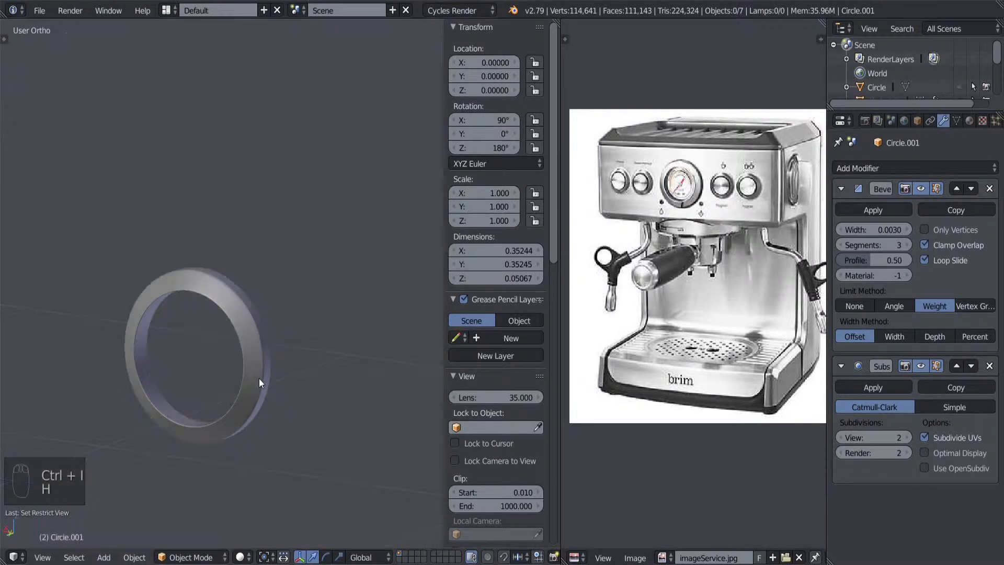
pyautogui.rightClick(259, 378)
pyautogui.moveTo(247, 381); pyautogui.dragTo(145, 363, button='middle')
pyautogui.press('KP_Decimal')
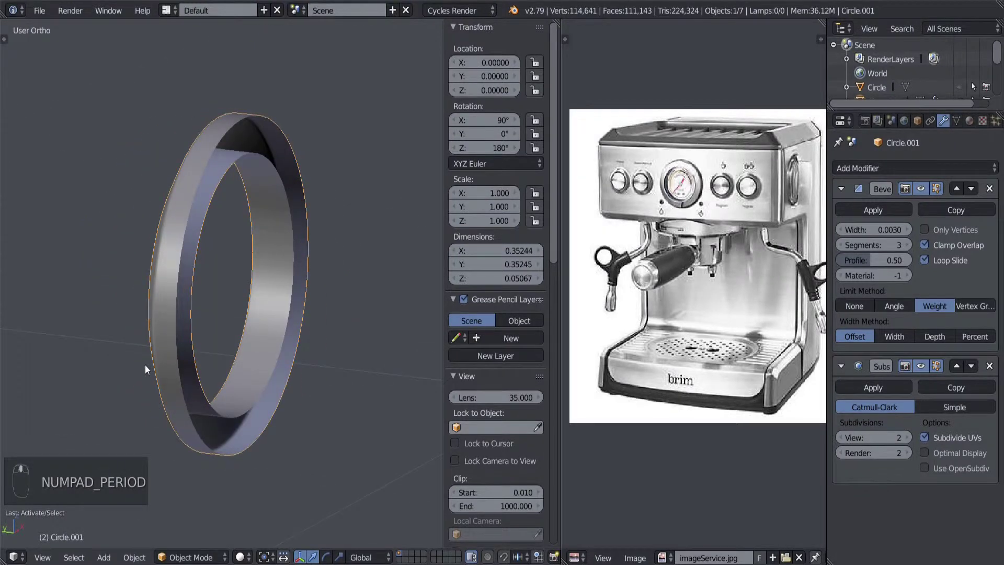
# Create a first face across the open back of the gauge ring, joining its inner and outer edge vertices.
pyautogui.press('Tab')
pyautogui.moveTo(279, 207); pyautogui.dragTo(230, 213, button='middle')
pyautogui.scroll(4, 230, 213)
pyautogui.moveTo(230, 266); pyautogui.dragTo(287, 285, button='middle')
pyautogui.rightClick(243, 225)
pyautogui.keyDown('shift'); pyautogui.rightClick(249, 275); pyautogui.keyUp('shift')
pyautogui.keyDown('shift'); pyautogui.rightClick(272, 280); pyautogui.keyUp('shift')
pyautogui.press('f')
# Fill the rest of the ring's open back with successive faces, starting beside the first face, until the loop is closed.
pyautogui.rightClick(287, 285)
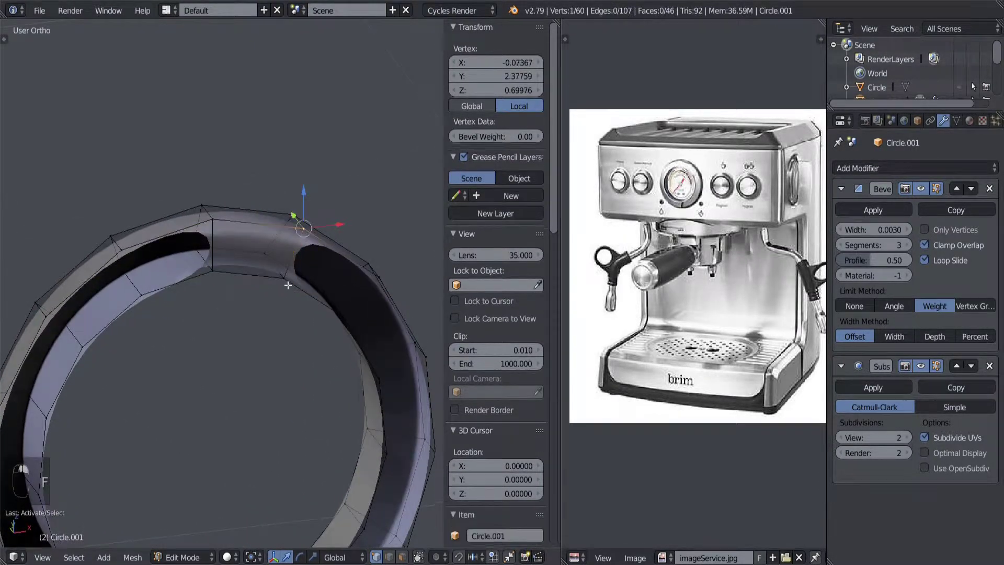
pyautogui.keyDown('shift'); pyautogui.rightClick(288, 285); pyautogui.keyUp('shift')
pyautogui.scroll(-2, 264, 288)
pyautogui.press('f')
pyautogui.press('f')
pyautogui.press('f')
pyautogui.press('f')
pyautogui.press('f')
pyautogui.press('f')
pyautogui.press('f')
pyautogui.press('f')
pyautogui.press('f')
pyautogui.press('f')
pyautogui.press('f')
pyautogui.press('f')
pyautogui.press('f')
pyautogui.press('f')
pyautogui.press('f')
pyautogui.press('f')
pyautogui.press('f')
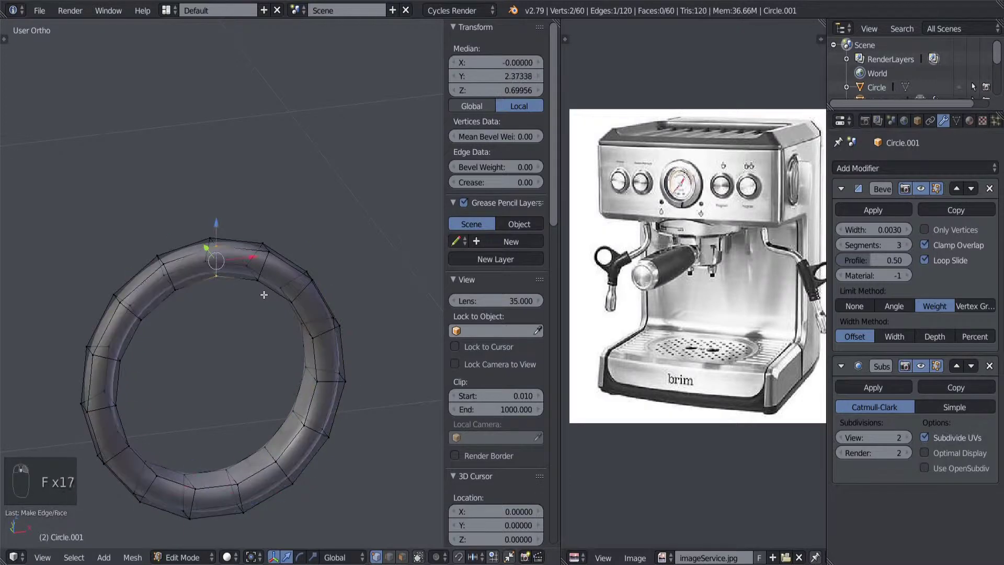
pyautogui.press('f')
pyautogui.press('f')
pyautogui.press('f')
pyautogui.press('f')
pyautogui.press('f')
pyautogui.press('f')
# Select the inner and outer edge loops on the ring's back and set their mean bevel weight to 1.00.
pyautogui.moveTo(263, 295); pyautogui.dragTo(296, 289, button='middle')
pyautogui.click(390, 557)
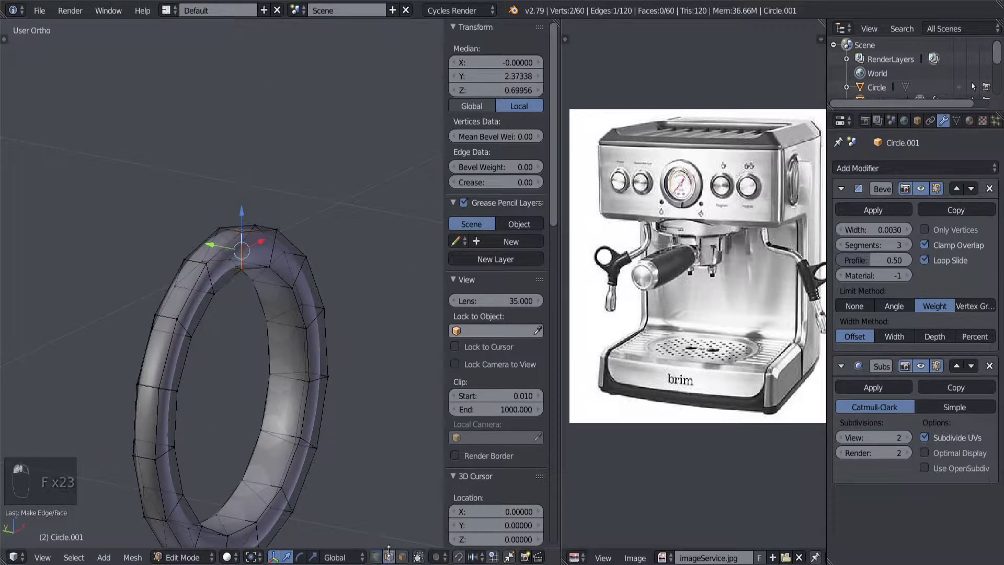
pyautogui.scroll(3, 267, 286)
pyautogui.keyDown('alt'); pyautogui.rightClick(267, 283); pyautogui.keyUp('alt')
pyautogui.keyDown('alt'); pyautogui.keyDown('shift'); pyautogui.rightClick(277, 336); pyautogui.keyUp('shift'); pyautogui.keyUp('alt')
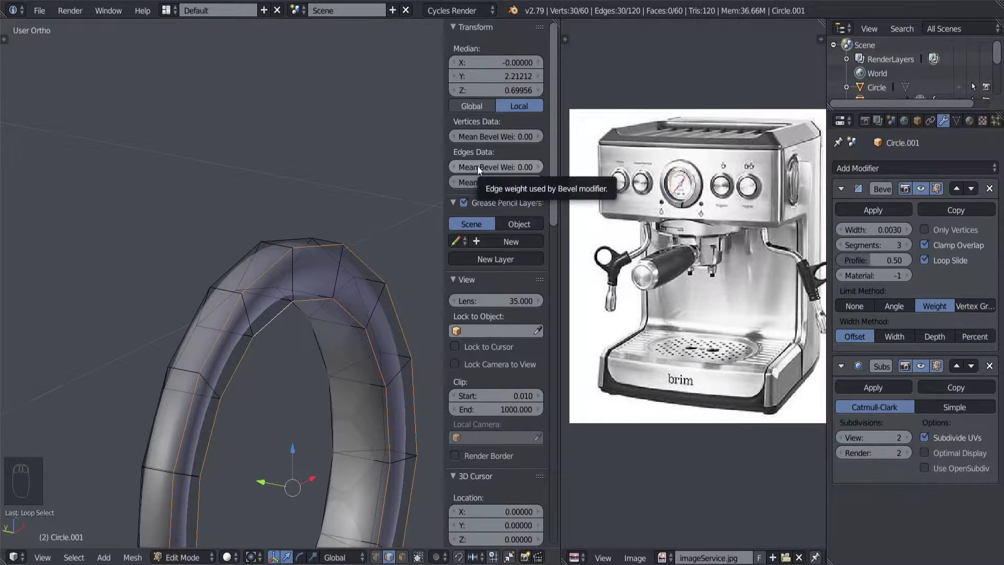
pyautogui.moveTo(479, 165); pyautogui.dragTo(517, 165)
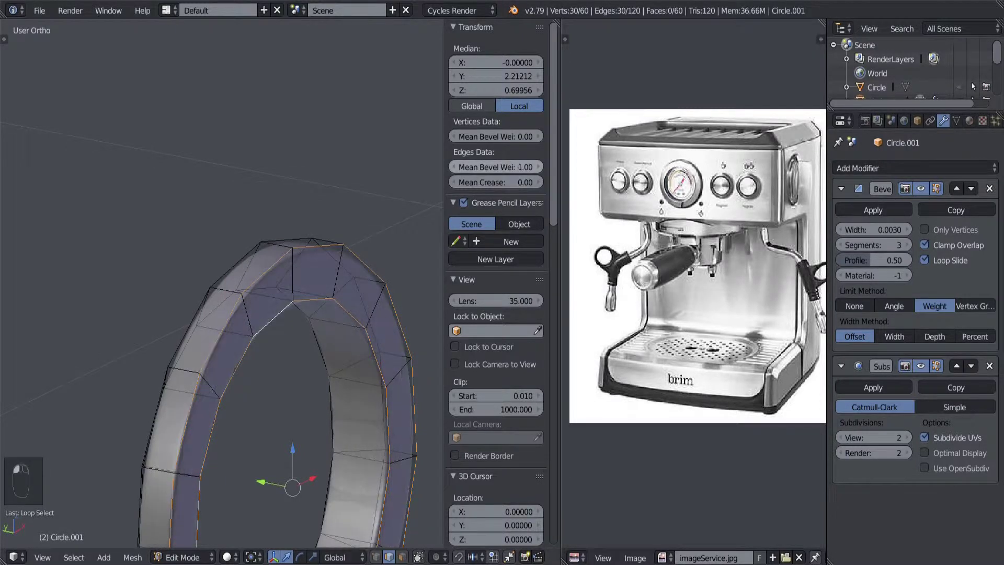
pyautogui.moveTo(292, 340); pyautogui.dragTo(270, 369, button='middle')
pyautogui.press('Tab')
pyautogui.press('super')
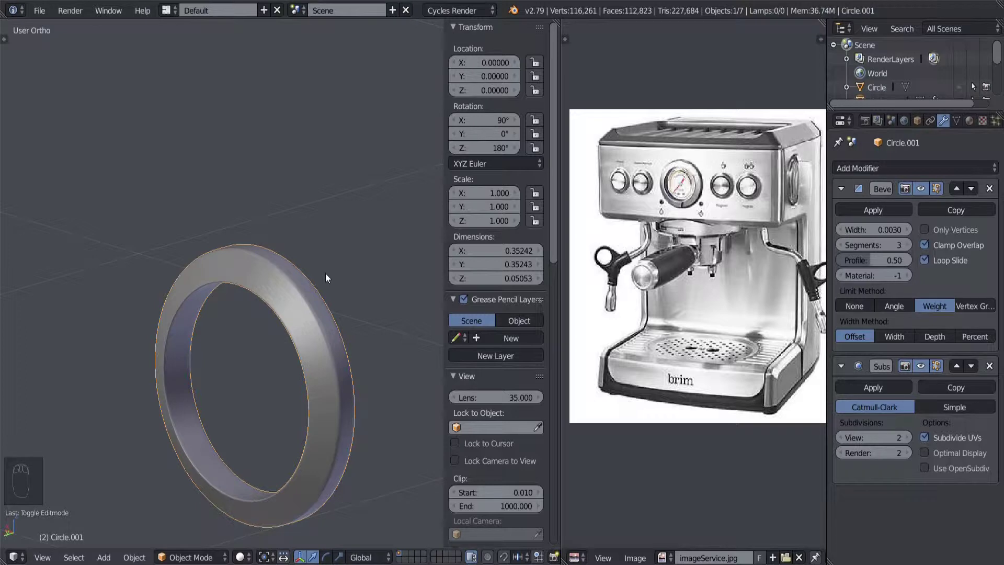
# Unhide all objects of the espresso machine and select the gauge ring.
pyautogui.hotkey('alt', 'h')
pyautogui.scroll(5, 252, 297)
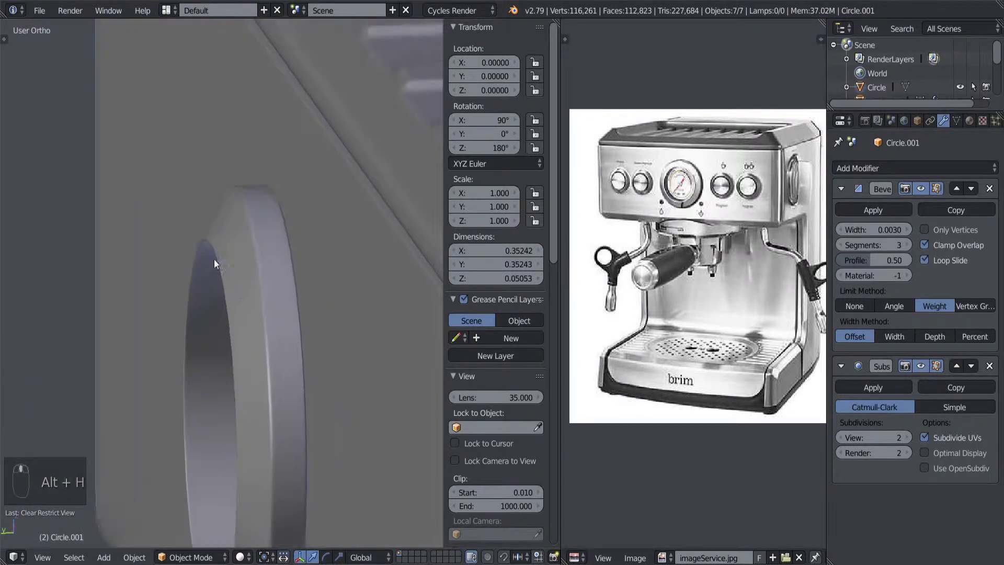
pyautogui.scroll(2, 215, 259)
pyautogui.rightClick(205, 259)
pyautogui.scroll(-3, 205, 259)
pyautogui.rightClick(202, 282)
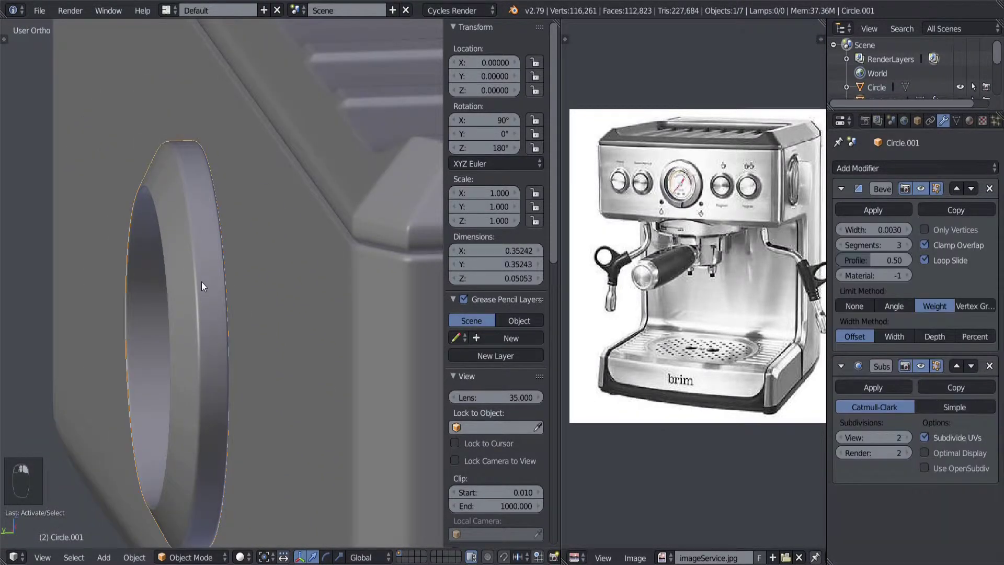
# Move the gauge ring about 0.0002 along Y against the front panel, and deselect it.
pyautogui.press('KP_5')
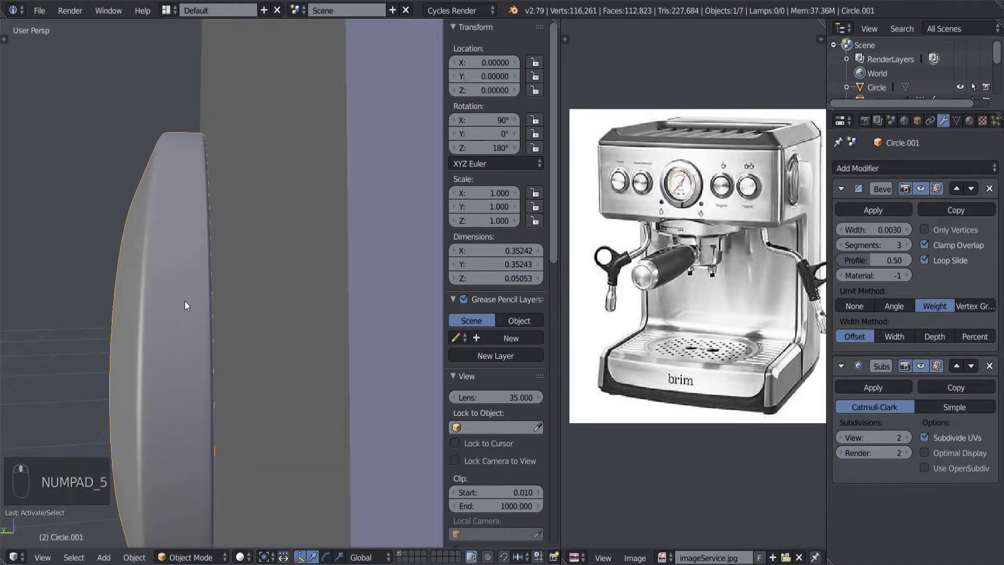
pyautogui.moveTo(185, 301)
pyautogui.mouseDown(button='middle')
pyautogui.moveTo(162, 312)
pyautogui.moveTo(175, 316)
pyautogui.mouseUp(button='middle')
pyautogui.press('g')
pyautogui.press('y')
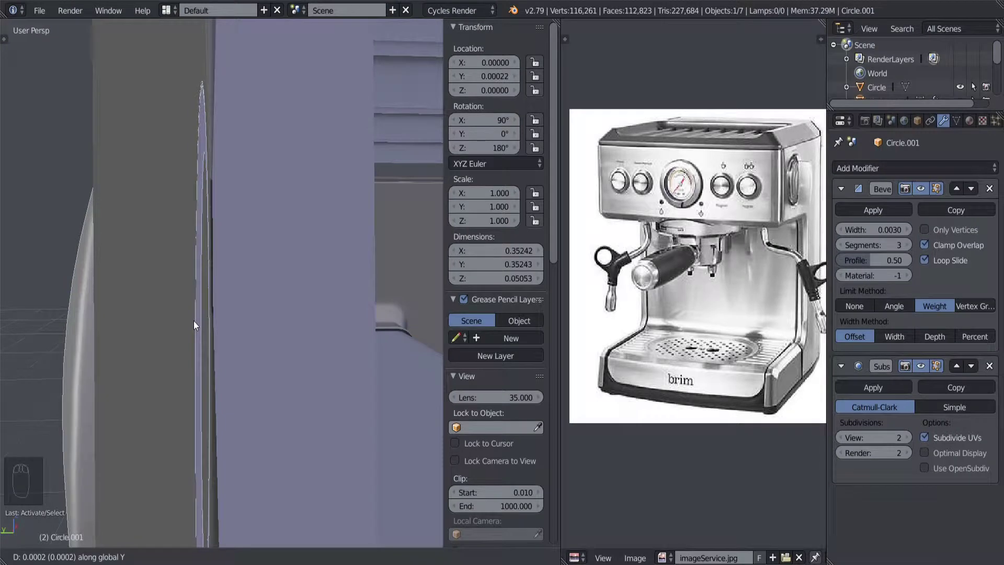
pyautogui.click(193, 321)
pyautogui.moveTo(193, 325); pyautogui.dragTo(154, 325, button='middle')
pyautogui.press('a')
pyautogui.scroll(-7, 252, 318)
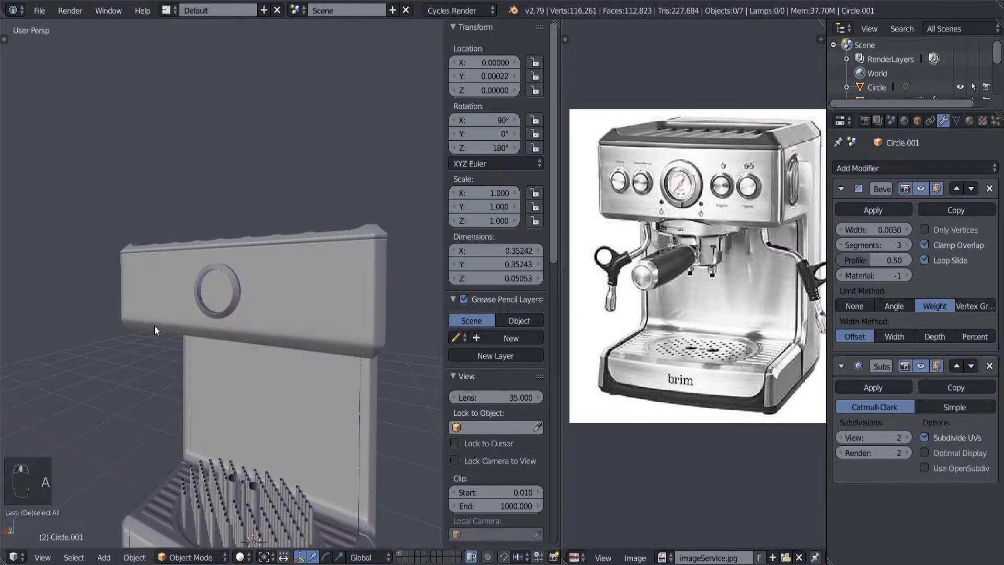
# Push the gauge ring's front inner edge loop about 0.005 along Y toward the panel to flatten the rim.
pyautogui.scroll(4, 155, 325)
pyautogui.moveTo(250, 332)
pyautogui.mouseDown(button='middle')
pyautogui.moveTo(192, 338)
pyautogui.moveTo(231, 347)
pyautogui.moveTo(234, 359)
pyautogui.moveTo(233, 329)
pyautogui.mouseUp(button='middle')
pyautogui.scroll(3, 204, 340)
pyautogui.press('Tab')
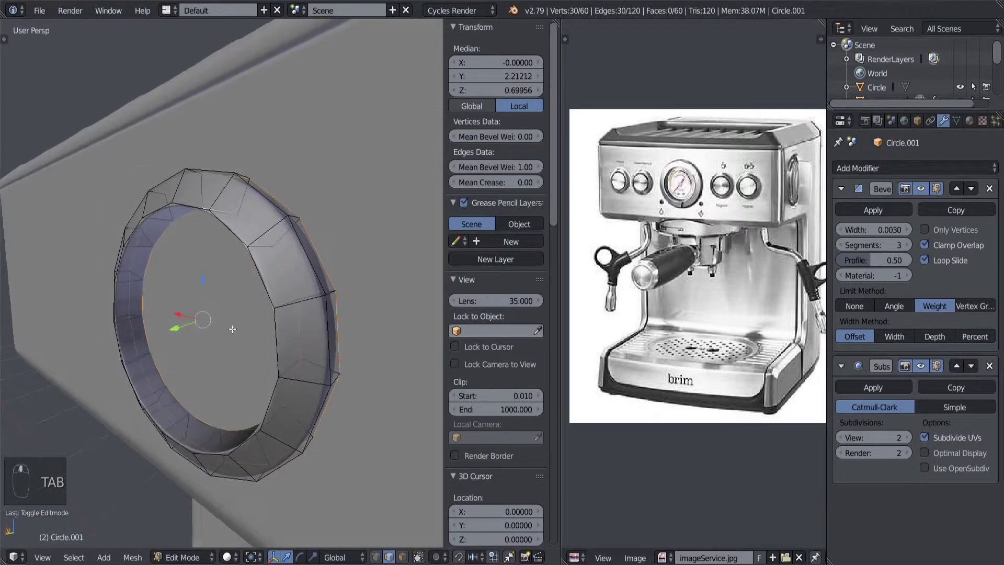
pyautogui.keyDown('alt'); pyautogui.rightClick(230, 235); pyautogui.keyUp('alt')
pyautogui.moveTo(230, 234); pyautogui.dragTo(155, 341, button='middle')
pyautogui.click(125, 349)
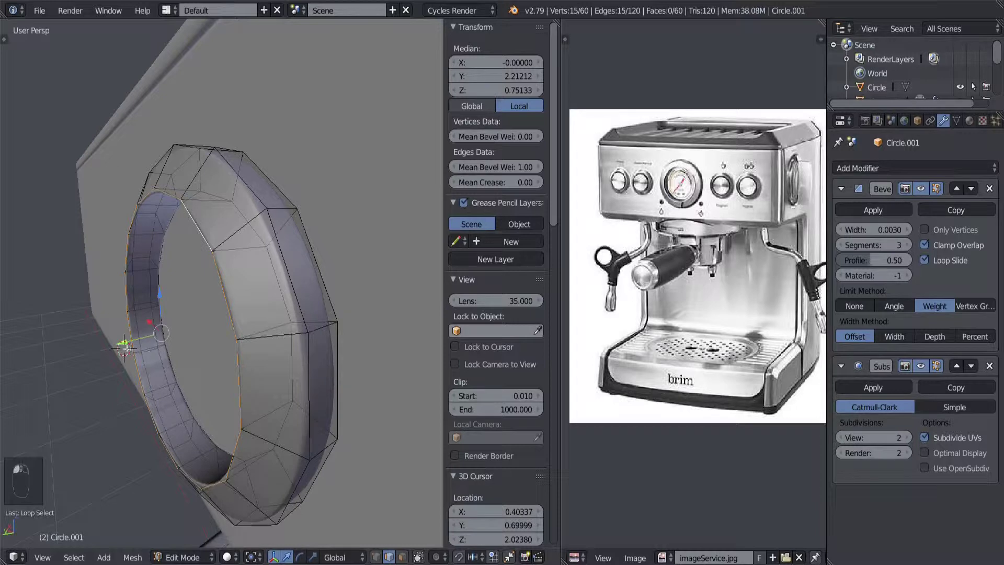
pyautogui.moveTo(125, 346); pyautogui.dragTo(167, 338)
pyautogui.click(163, 338)
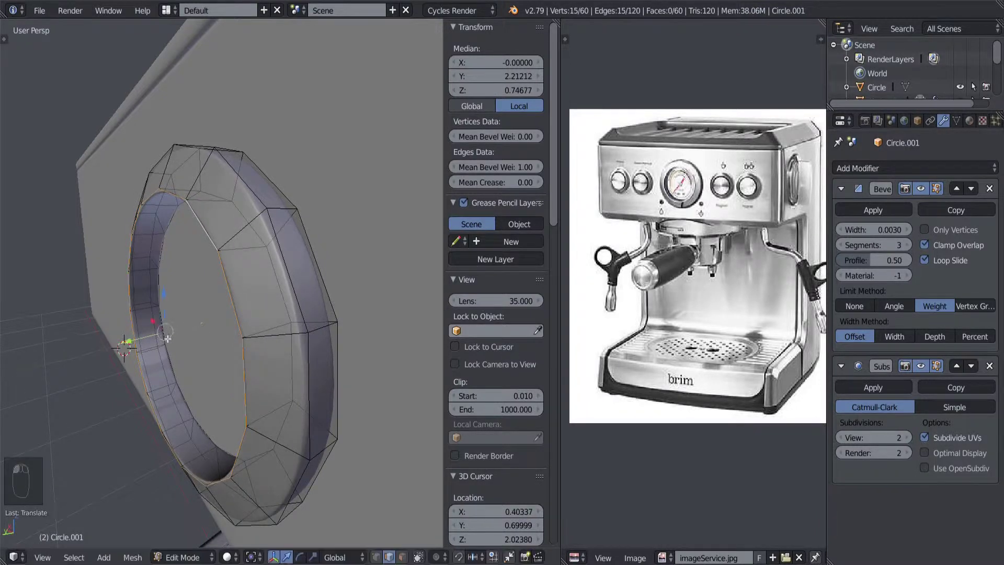
pyautogui.press('Tab')
pyautogui.moveTo(163, 338); pyautogui.dragTo(237, 322, button='middle')
pyautogui.scroll(-4, 237, 322)
pyautogui.scroll(3, 209, 331)
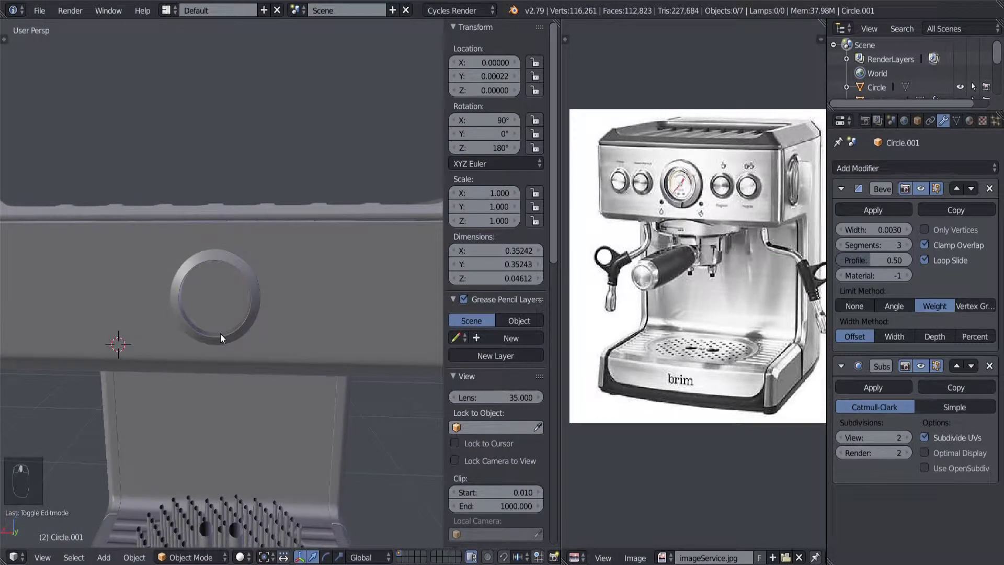
pyautogui.scroll(1, 220, 337)
# Duplicate the whole gauge ring mesh in back orthographic view and place the copy about 0.47 away along X.
pyautogui.press('ctrl+KP_1')
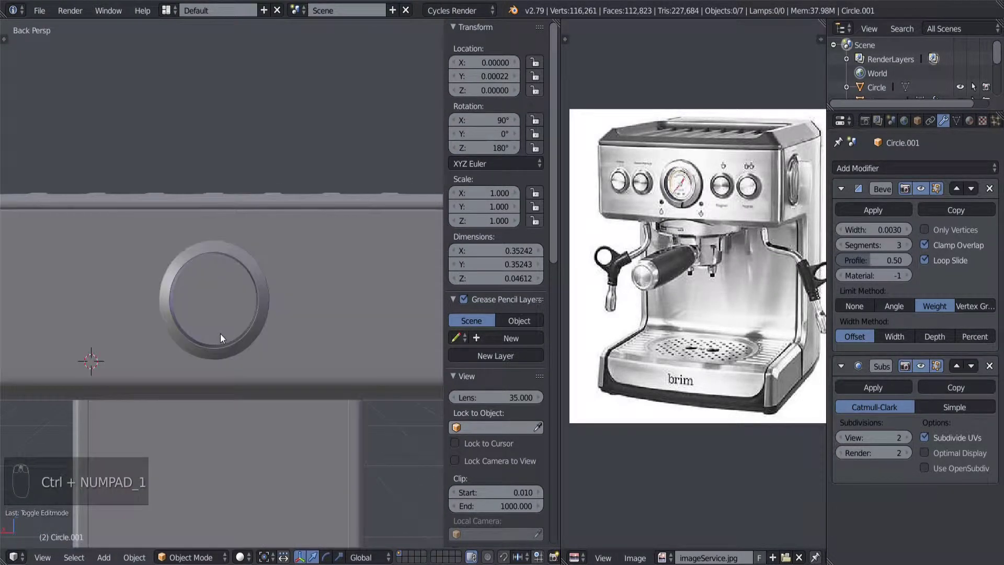
pyautogui.press('KP_5')
pyautogui.scroll(1, 225, 319)
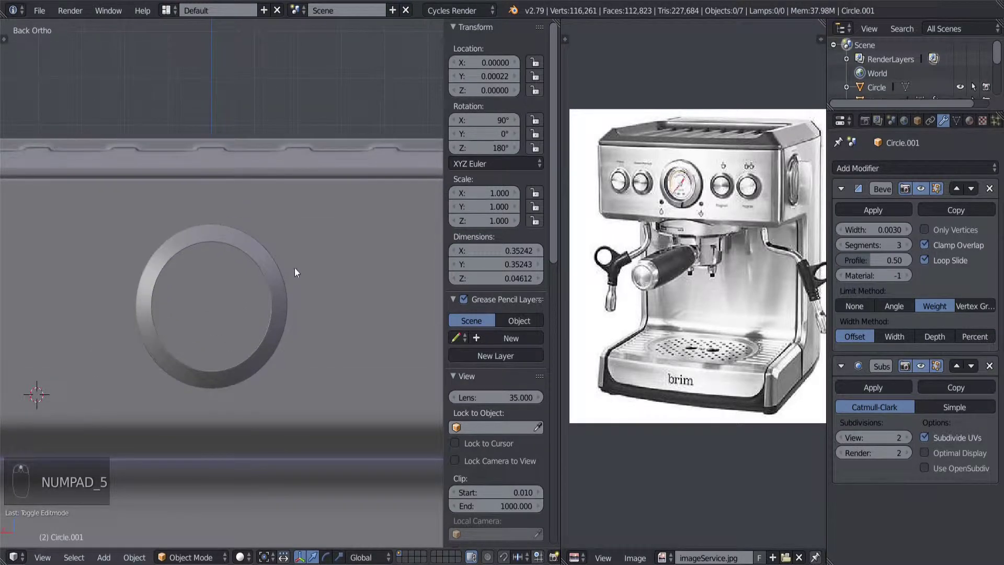
pyautogui.rightClick(276, 267)
pyautogui.scroll(-2, 267, 287)
pyautogui.keyDown('shift'); pyautogui.moveTo(253, 306); pyautogui.dragTo(222, 313, button='middle'); pyautogui.keyUp('shift')
pyautogui.scroll(1, 221, 313)
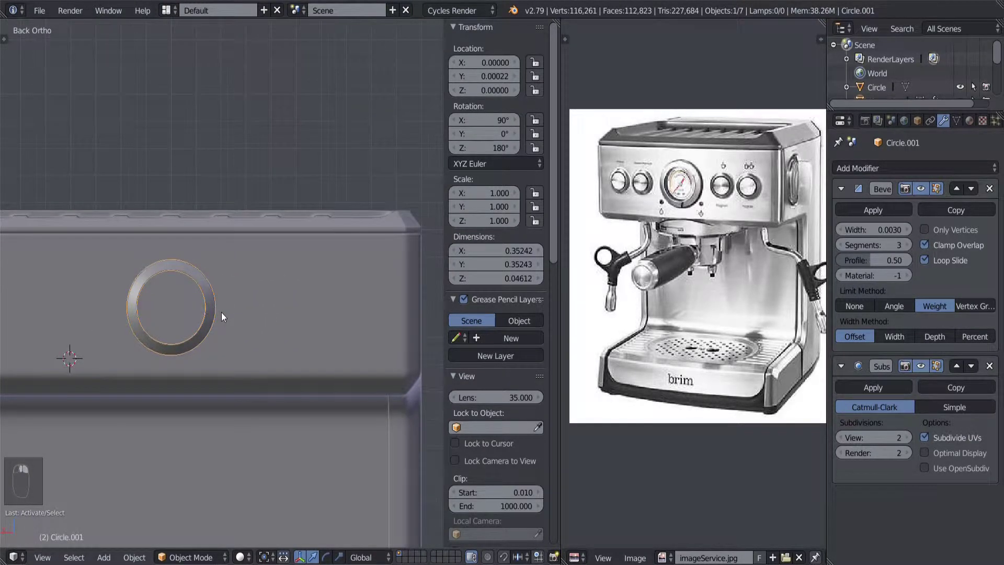
pyautogui.press('Tab')
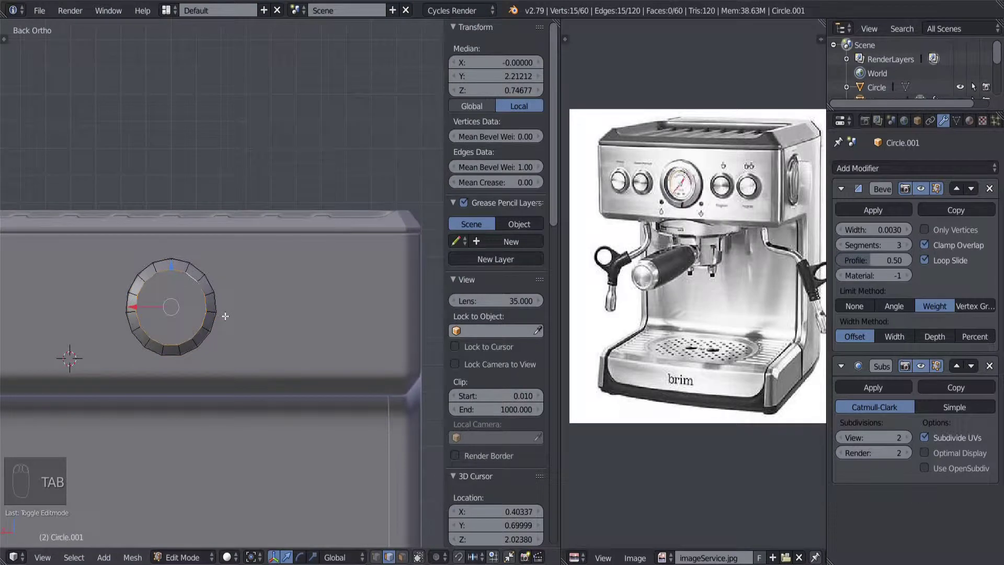
pyautogui.press('a')
pyautogui.press('a')
pyautogui.press('a')
pyautogui.press('a')
pyautogui.hotkey('shift', 'd')
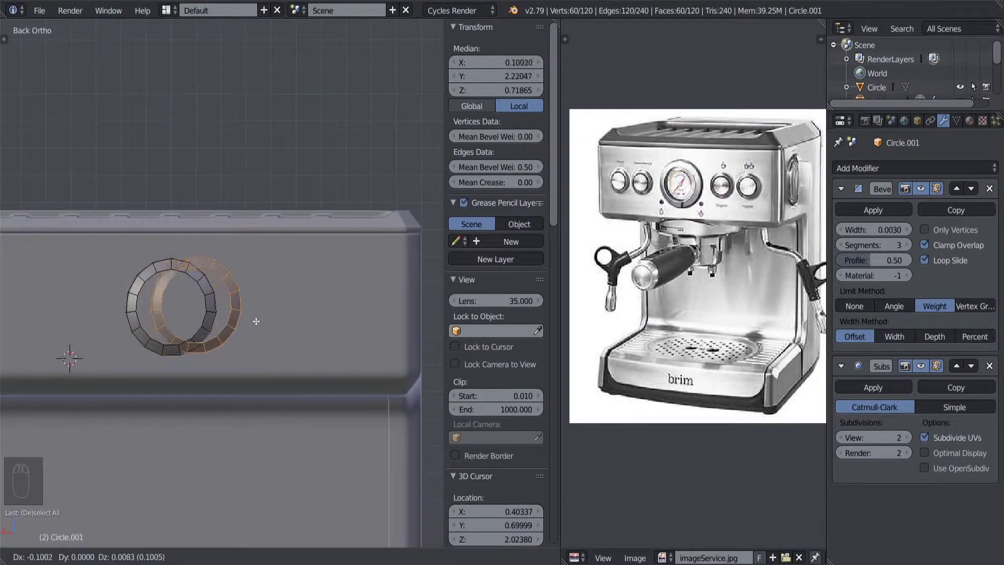
pyautogui.press('x')
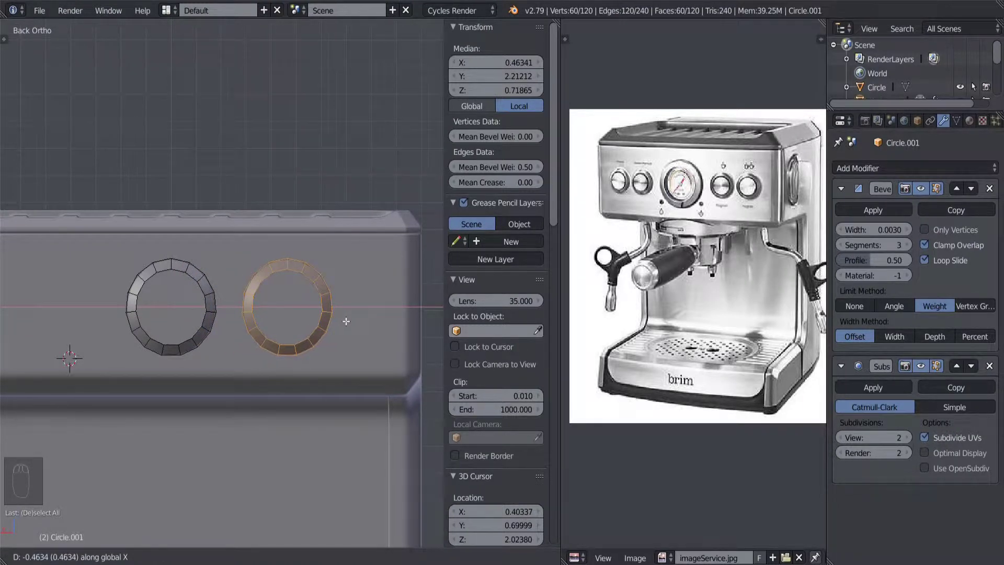
pyautogui.click(349, 320)
# Reduce the duplicate ring to knob size, scaling by about 0.57 and 1.12, and shift it along X to about 0.432.
pyautogui.press('s')
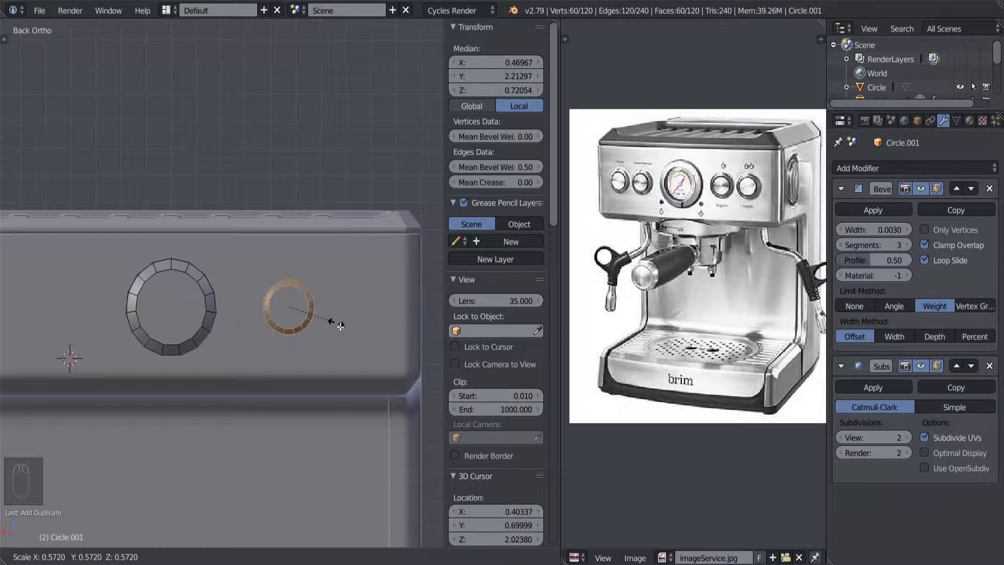
pyautogui.click(340, 327)
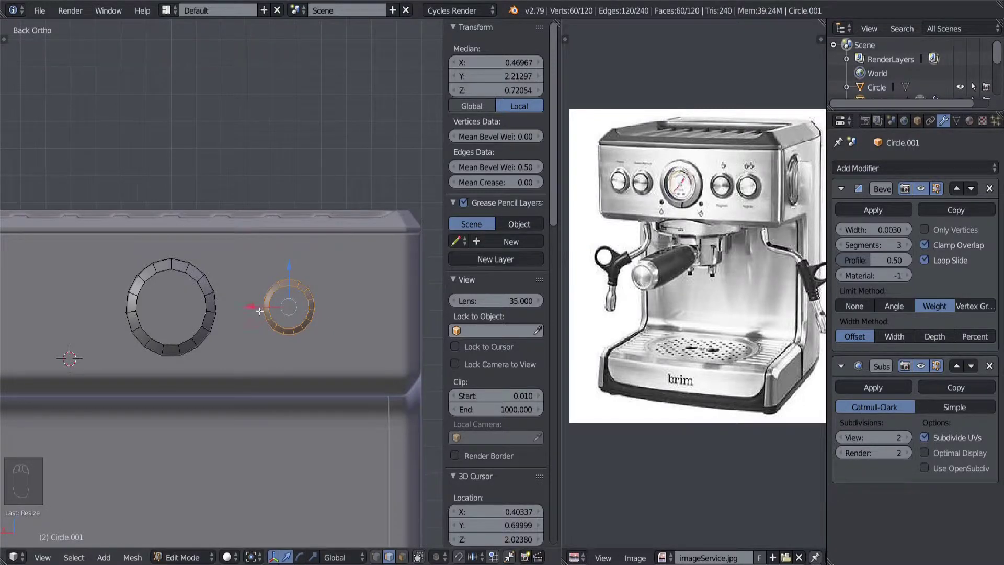
pyautogui.moveTo(260, 310); pyautogui.dragTo(250, 309)
pyautogui.press('s')
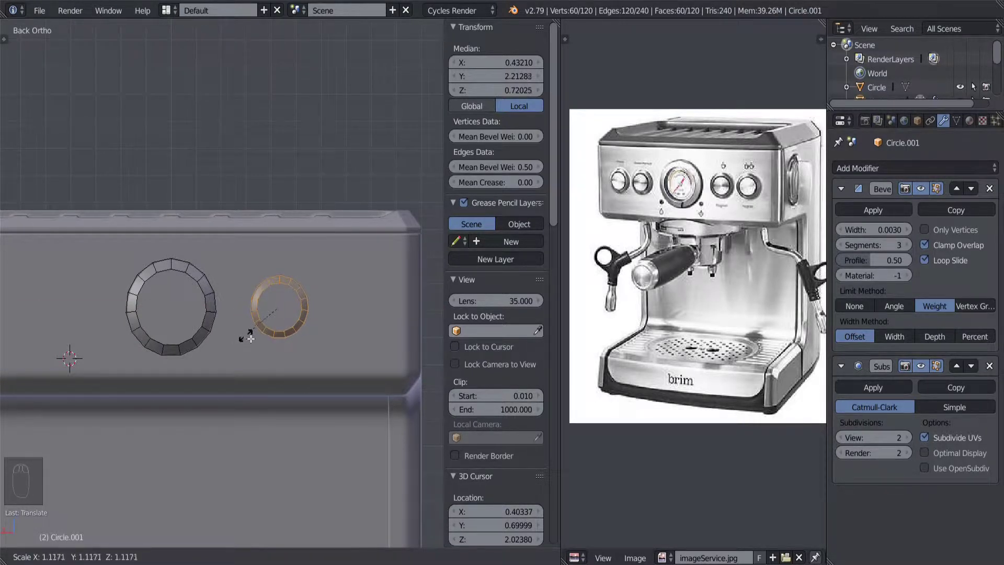
pyautogui.click(251, 338)
# Move the small ring about 0.008 along Y back toward the front panel.
pyautogui.moveTo(266, 330); pyautogui.dragTo(251, 355, button='middle')
pyautogui.press('ctrl+KP_1')
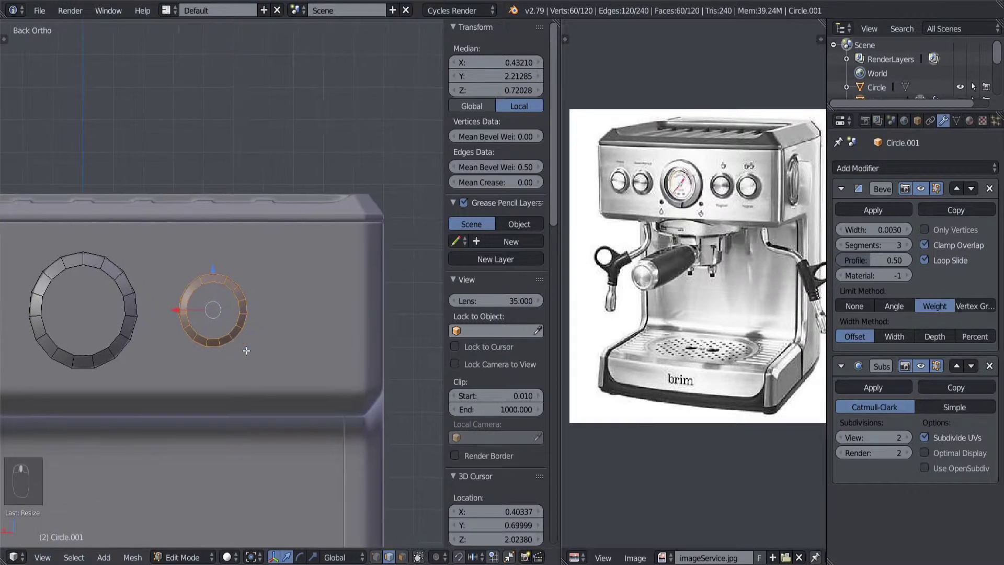
pyautogui.moveTo(241, 358); pyautogui.dragTo(182, 372, button='middle')
pyautogui.scroll(3, 182, 371)
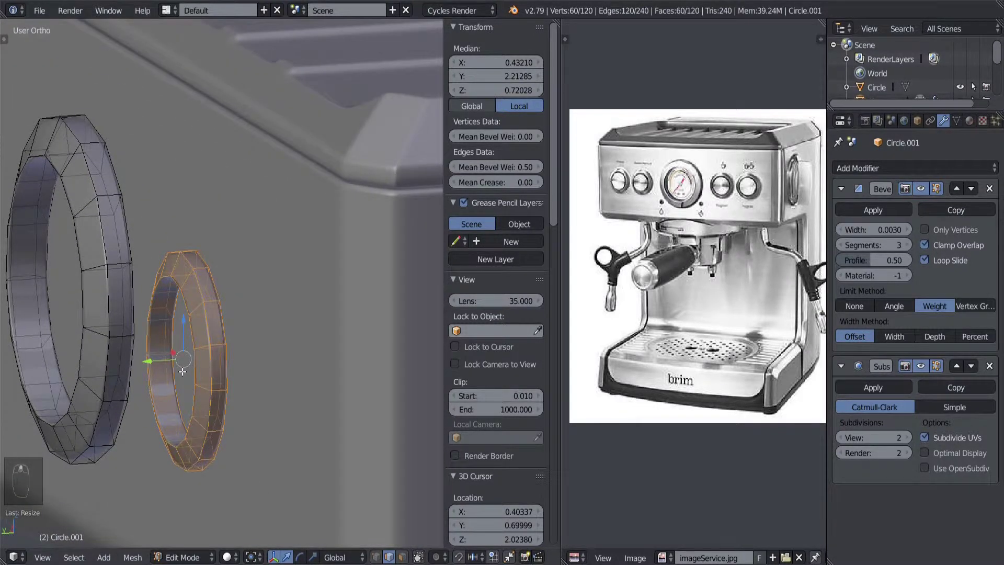
pyautogui.press('KP_Decimal')
pyautogui.press('KP_5')
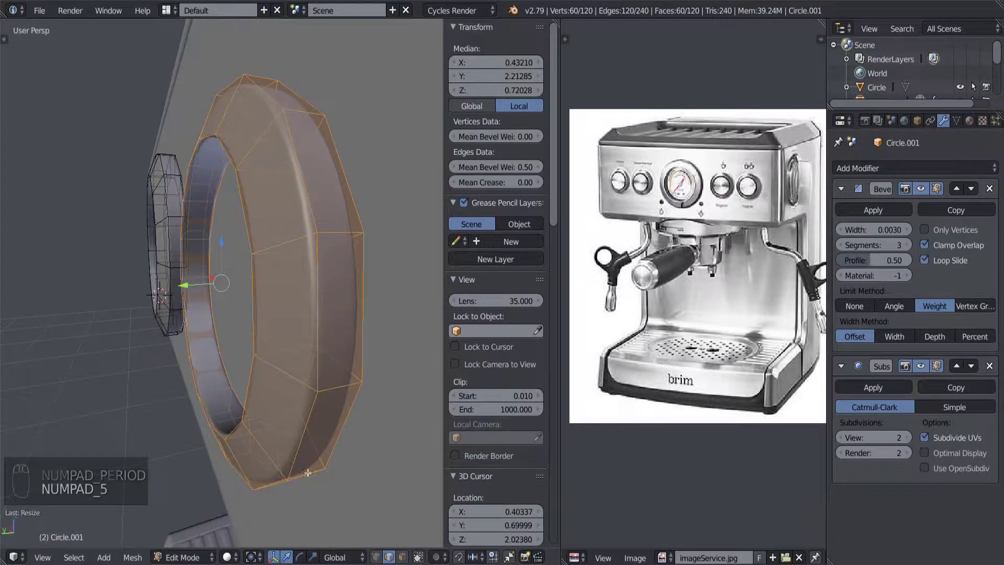
pyautogui.moveTo(182, 371); pyautogui.dragTo(248, 447, button='middle')
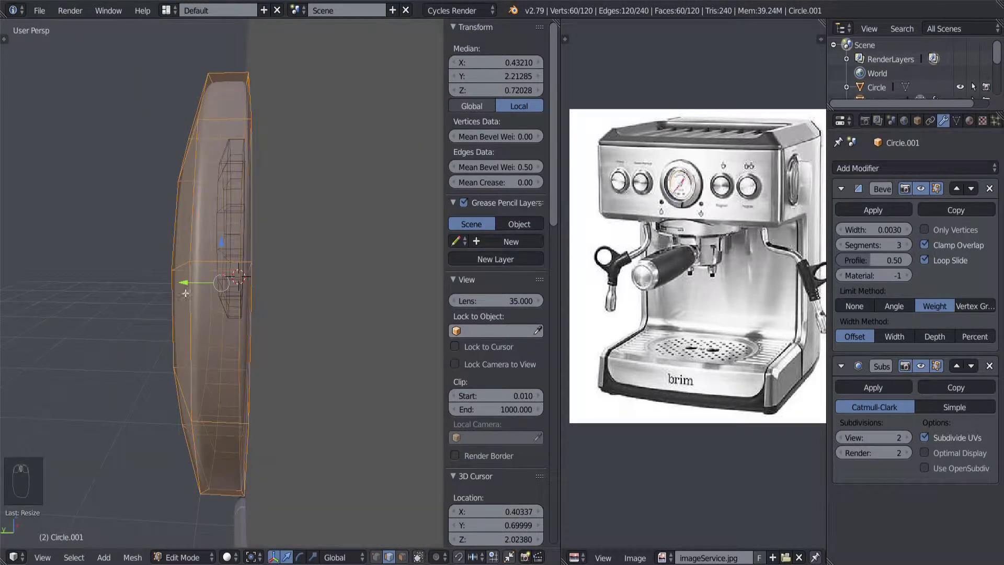
pyautogui.press('g')
pyautogui.click(365, 529)
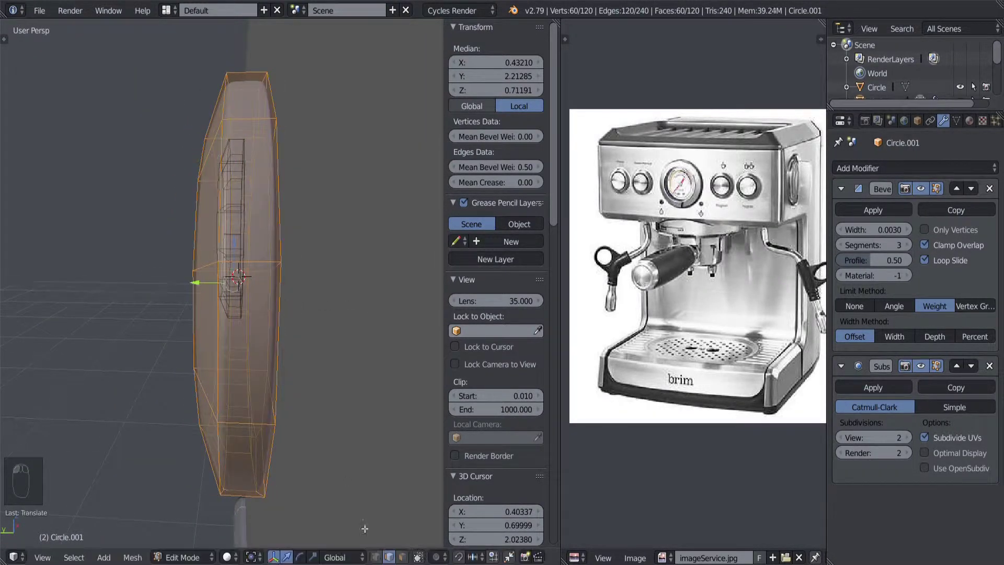
# Limit selection to visible geometry and nudge the small ring about 0.0002 along Y to seat it on the panel.
pyautogui.click(419, 557)
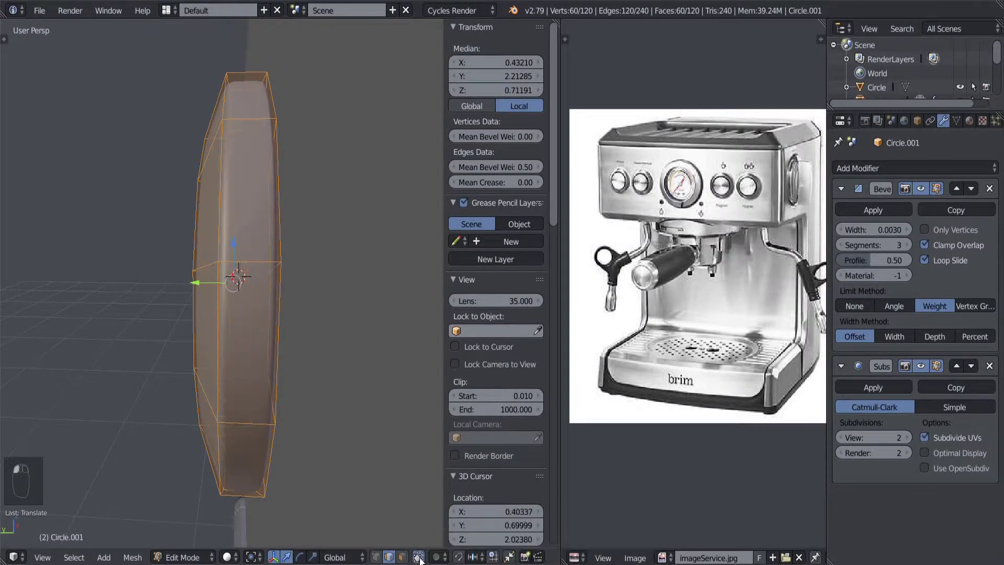
pyautogui.moveTo(309, 400); pyautogui.dragTo(298, 406, button='middle')
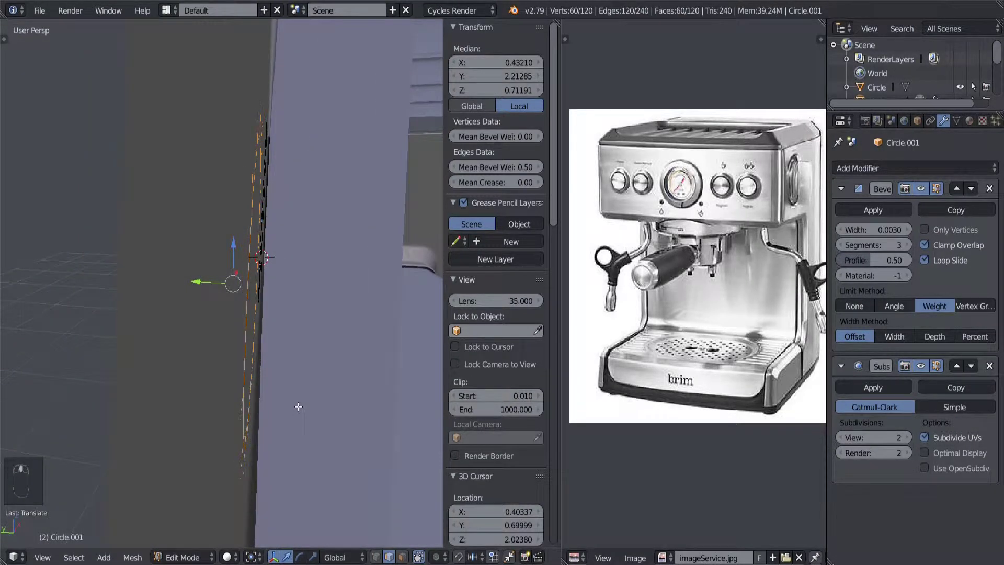
pyautogui.press('g')
pyautogui.press('y')
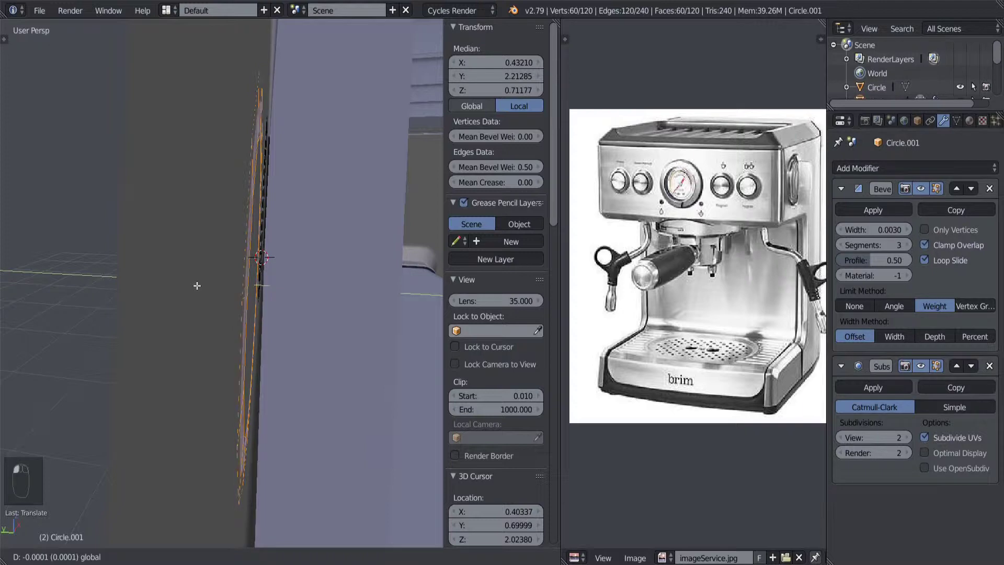
pyautogui.click(197, 286)
pyautogui.scroll(-6, 198, 285)
pyautogui.moveTo(199, 288); pyautogui.dragTo(262, 325, button='middle')
pyautogui.scroll(-3, 209, 341)
pyautogui.press('ctrl+KP_1')
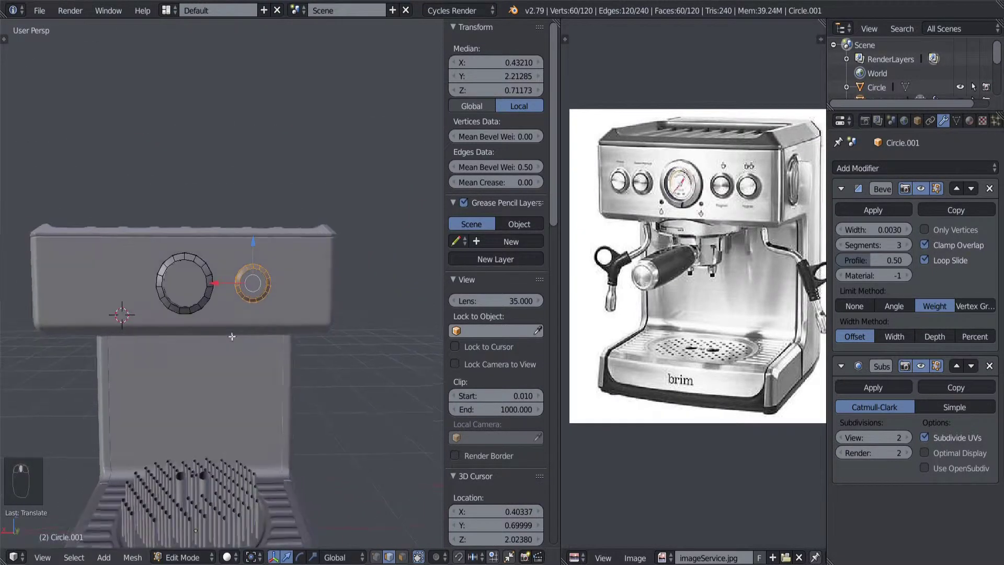
pyautogui.press('KP_5')
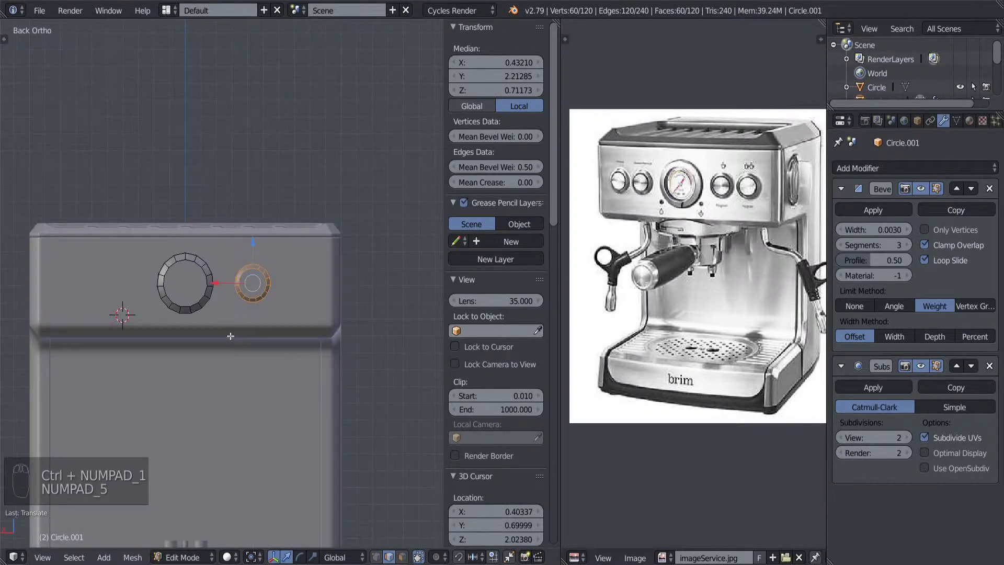
pyautogui.scroll(6, 230, 336)
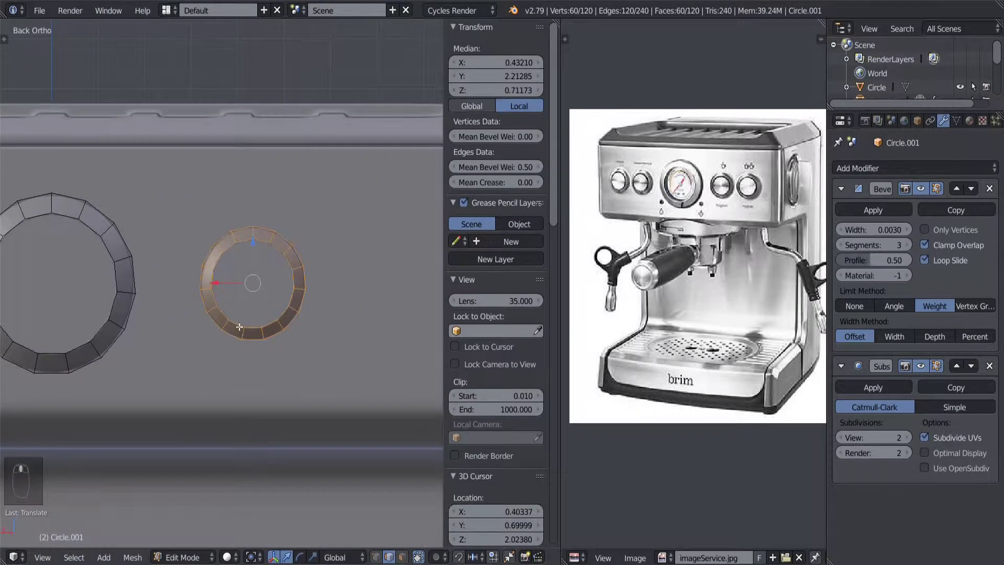
# Switch to face selection and select only the face loop around the small ring's inner wall.
pyautogui.moveTo(239, 326); pyautogui.dragTo(202, 328, button='middle')
pyautogui.scroll(4, 207, 323)
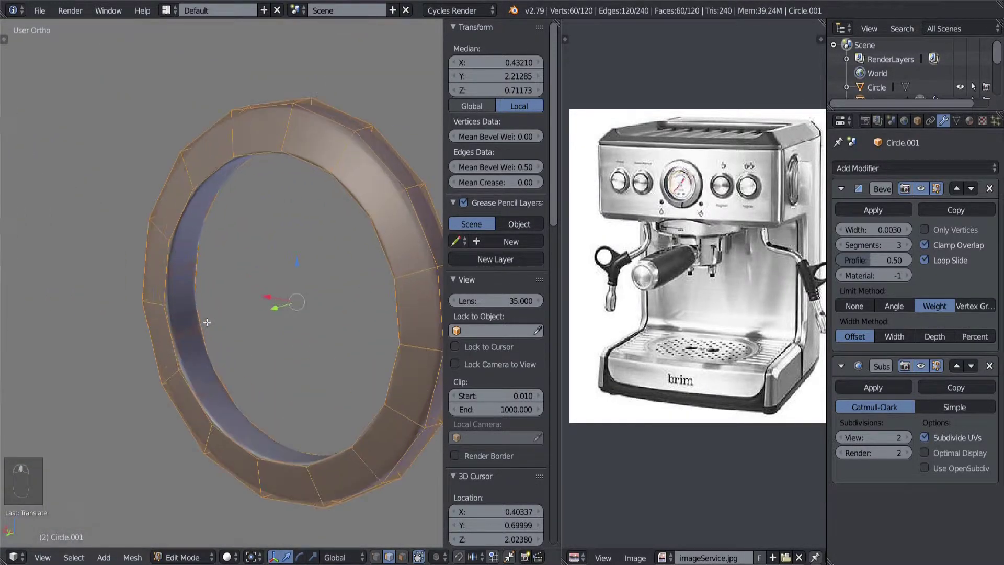
pyautogui.click(402, 557)
pyautogui.press('a')
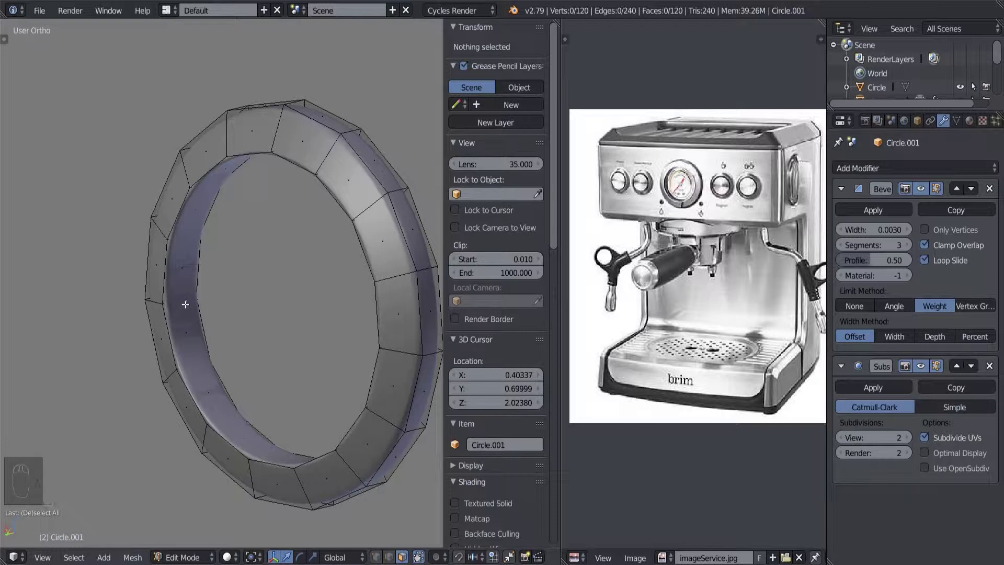
pyautogui.keyDown('alt'); pyautogui.rightClick(181, 306); pyautogui.keyUp('alt')
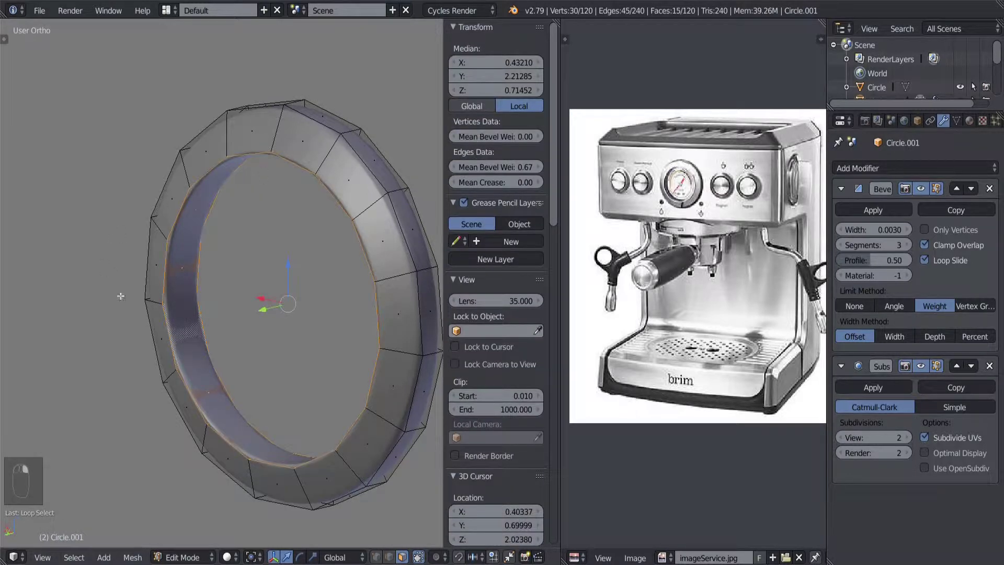
# Separate the selected inner-wall faces into their own object and undo their removal from the original ring.
pyautogui.scroll(-3, 213, 299)
pyautogui.moveTo(213, 299); pyautogui.dragTo(272, 317, button='middle')
pyautogui.keyDown('shift'); pyautogui.moveTo(272, 317); pyautogui.dragTo(225, 322, button='middle'); pyautogui.keyUp('shift')
pyautogui.scroll(2, 178, 325)
pyautogui.press('p')
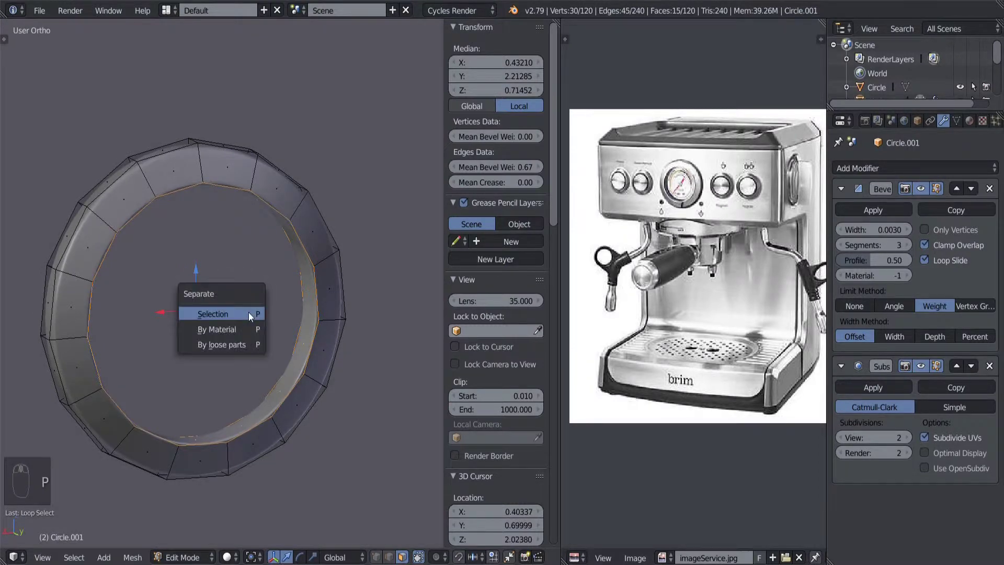
pyautogui.click(248, 312)
pyautogui.scroll(2, 296, 322)
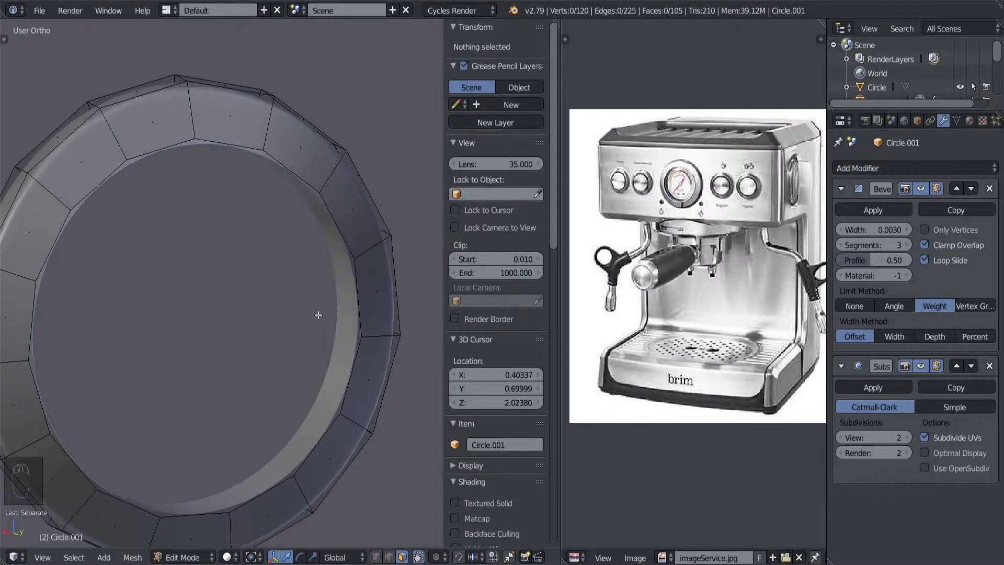
pyautogui.hotkey('ctrl', 'z')
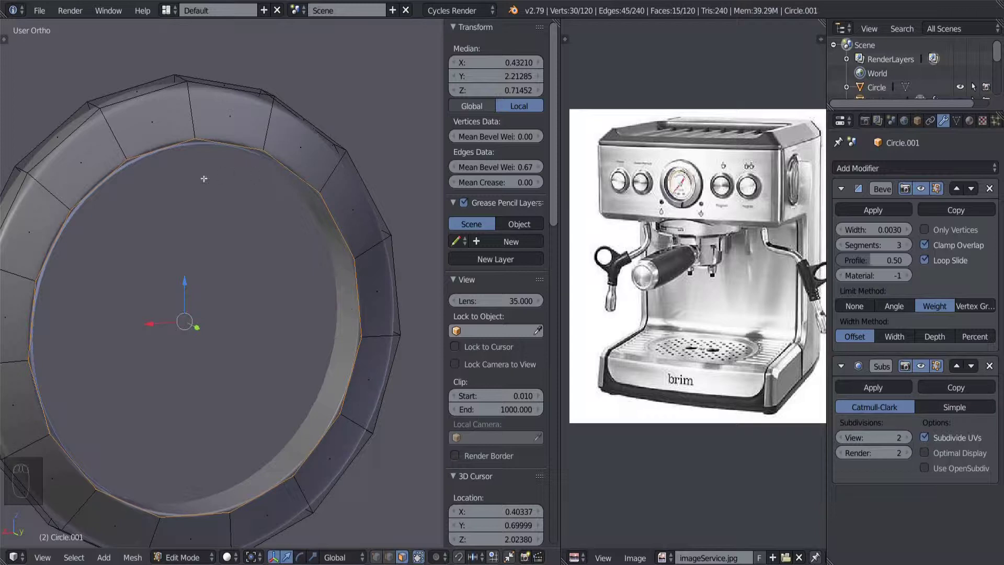
# Select the separated inner-wall object on its own and select all of its geometry for editing.
pyautogui.press('Tab')
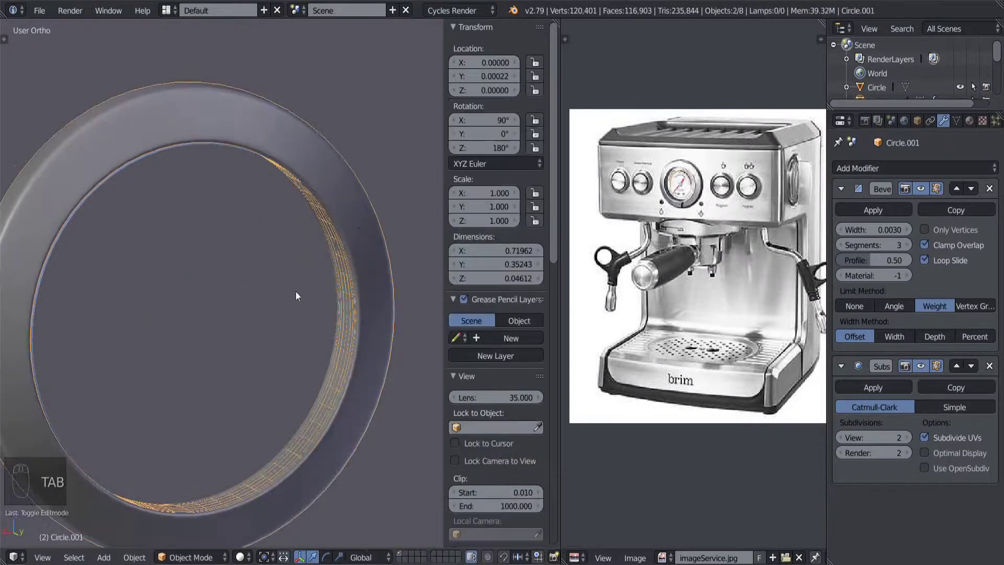
pyautogui.rightClick(340, 253)
pyautogui.moveTo(280, 298); pyautogui.dragTo(333, 263, button='middle')
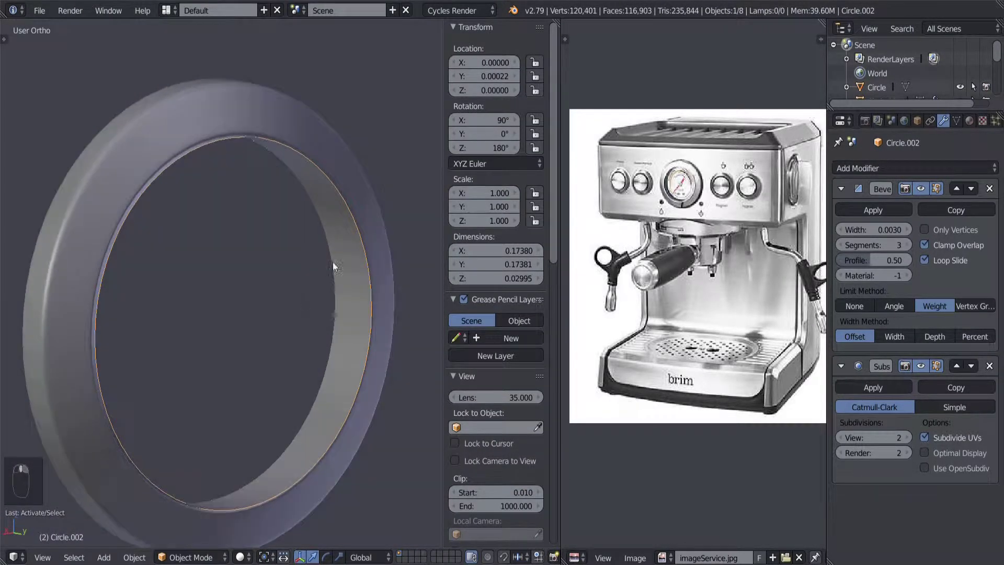
pyautogui.scroll(-3, 288, 306)
pyautogui.moveTo(287, 307); pyautogui.dragTo(256, 331, button='middle')
pyautogui.press('Tab')
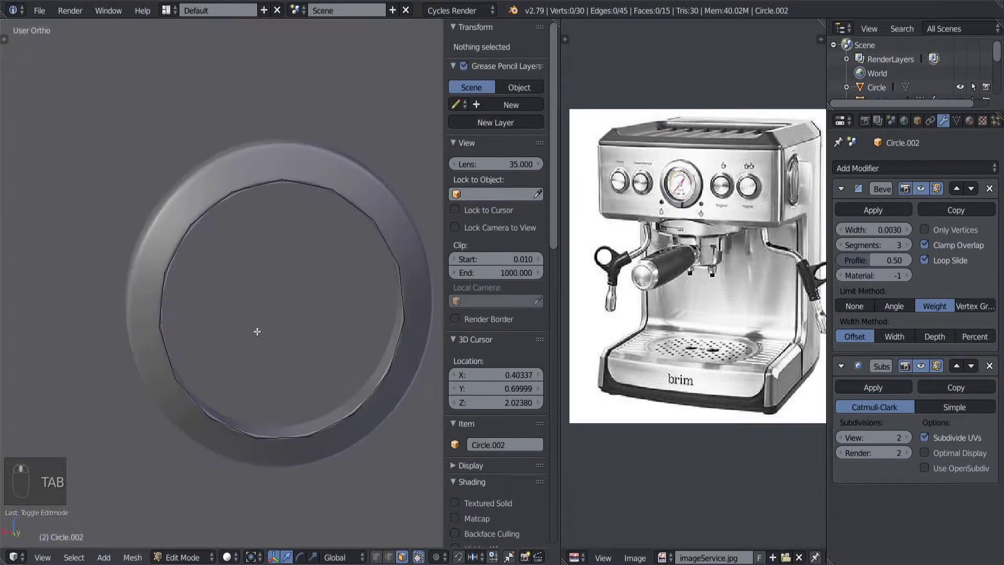
pyautogui.press('a')
pyautogui.press('a')
# Shrink the separated loop slightly inward with two Shrink/Fatten passes, the second about 0.001, to leave a thin gap inside the ring.
pyautogui.press('ctrl+KP_1')
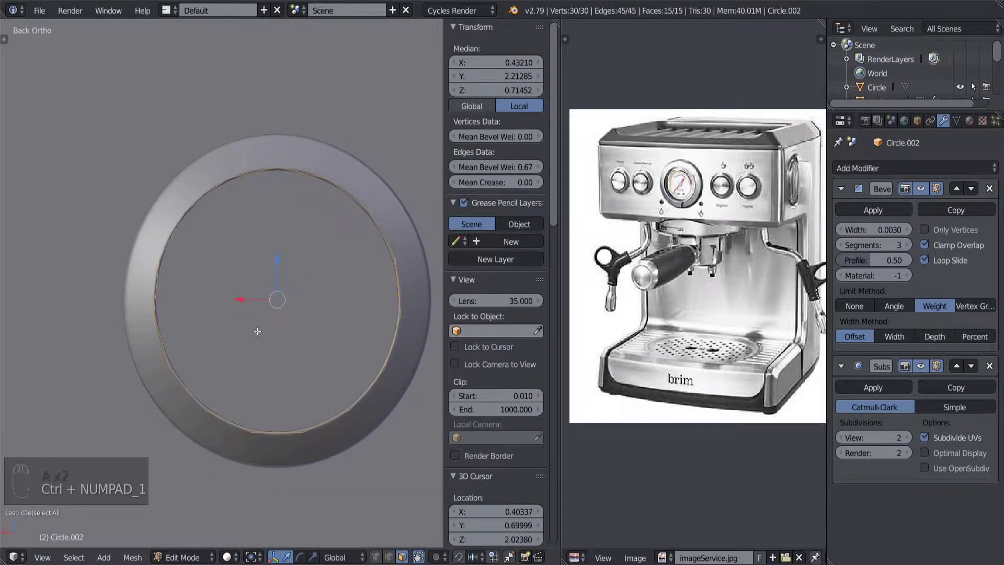
pyautogui.scroll(2, 259, 331)
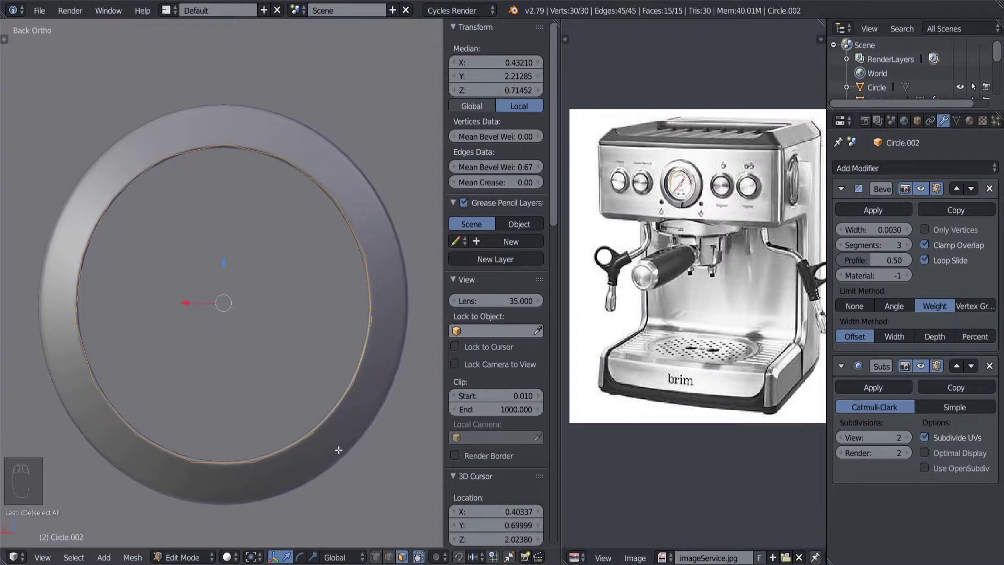
pyautogui.hotkey('alt', 's')
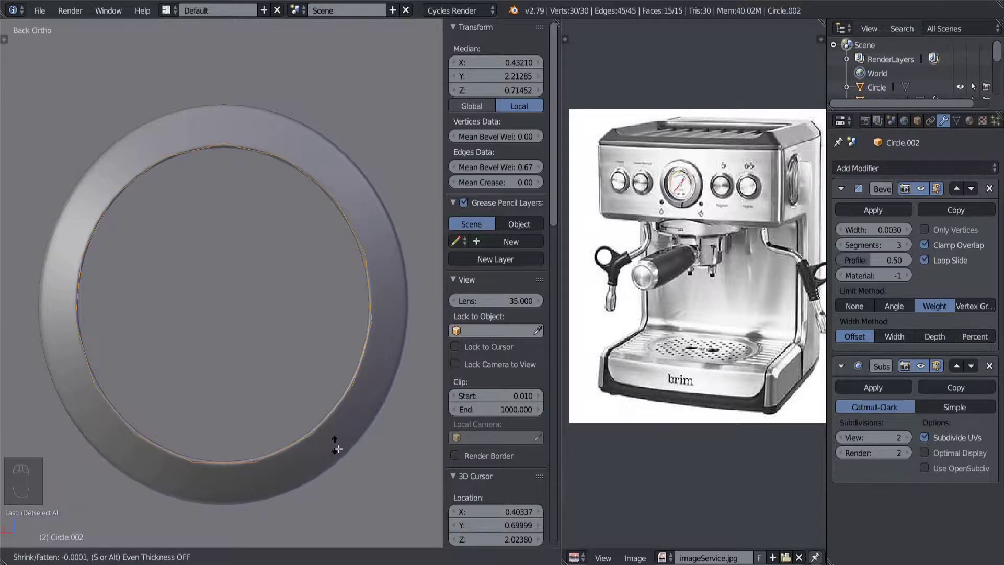
pyautogui.rightClick(337, 448)
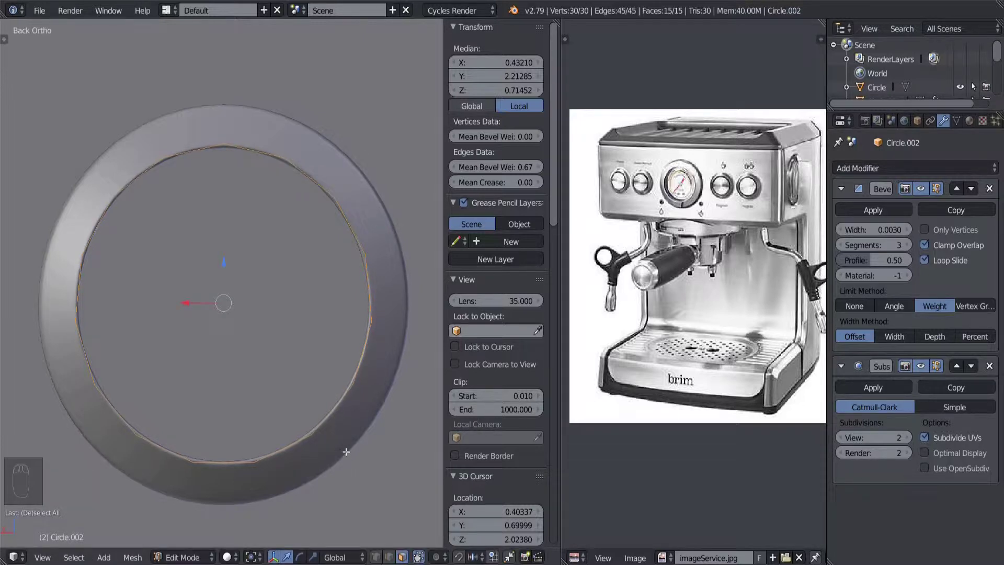
pyautogui.hotkey('alt', 's')
pyautogui.click(343, 449)
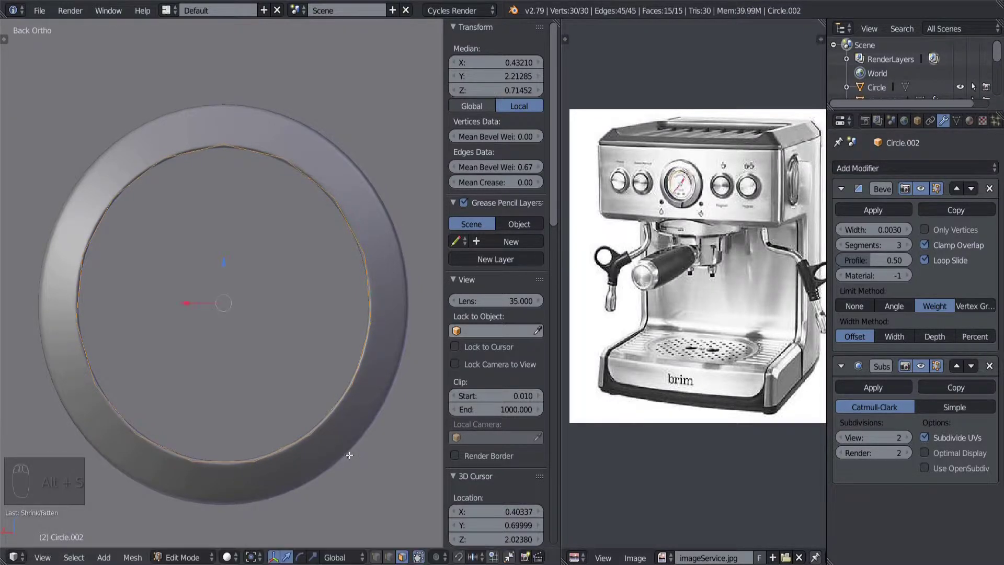
pyautogui.moveTo(344, 450); pyautogui.dragTo(219, 416, button='middle')
pyautogui.scroll(-2, 218, 415)
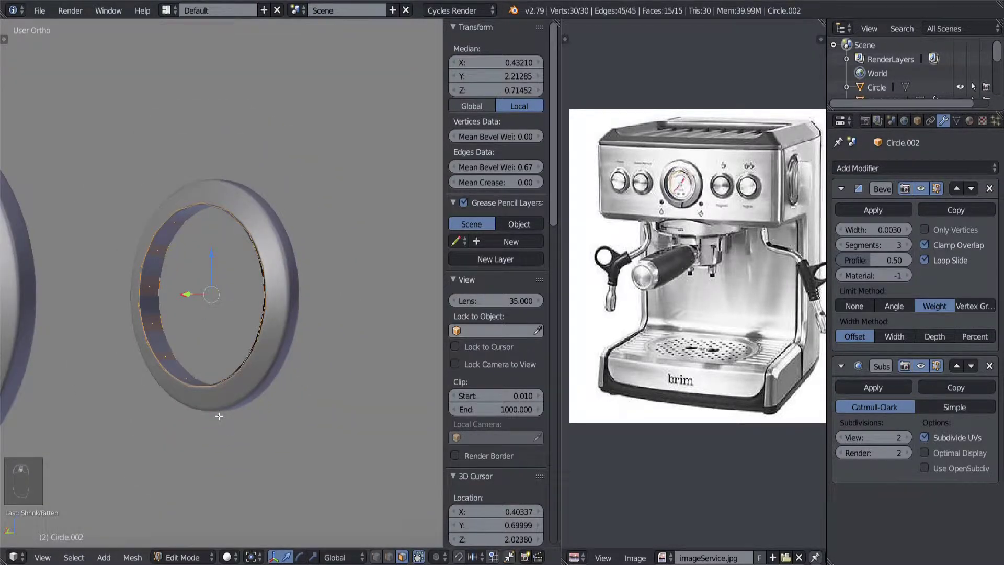
pyautogui.press('ctrl+KP_1')
pyautogui.scroll(1, 214, 415)
pyautogui.hotkey('alt', 's')
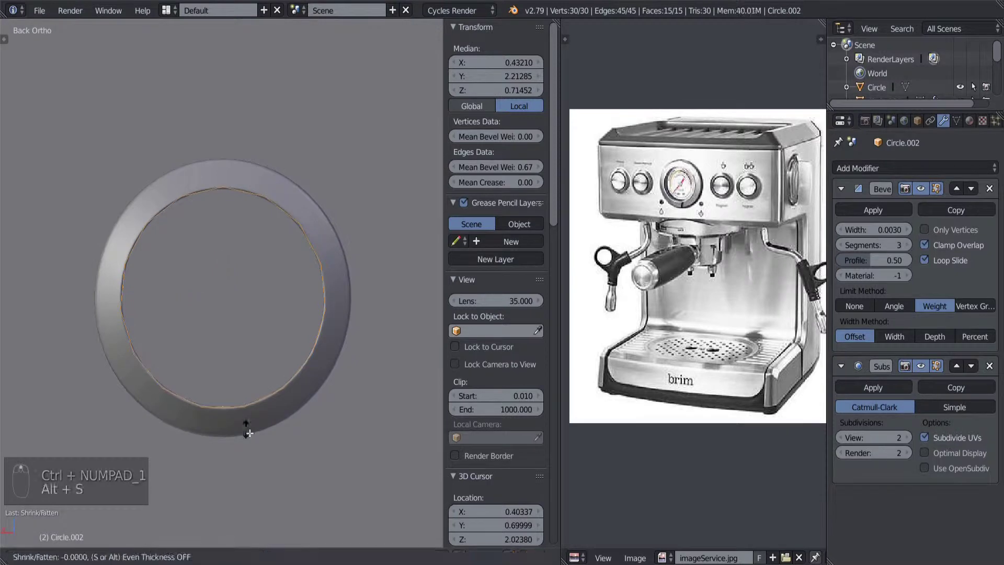
pyautogui.press('s')
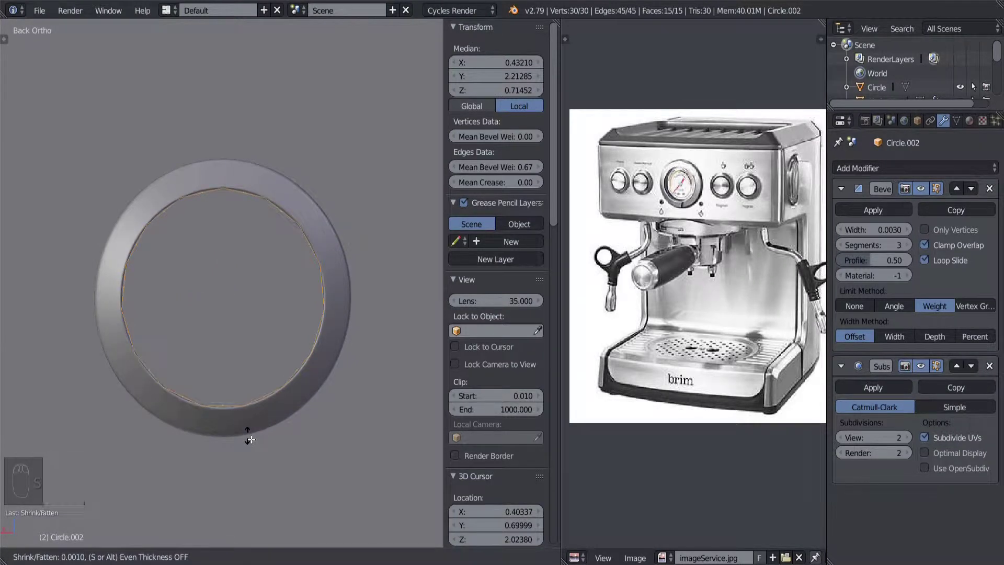
pyautogui.click(249, 438)
pyautogui.press('Tab')
# Select the front edge loop of the separated piece in vertex selection mode and fill it with a single face.
pyautogui.moveTo(256, 394); pyautogui.dragTo(251, 259, button='middle')
pyautogui.scroll(2, 271, 401)
pyautogui.press('Tab')
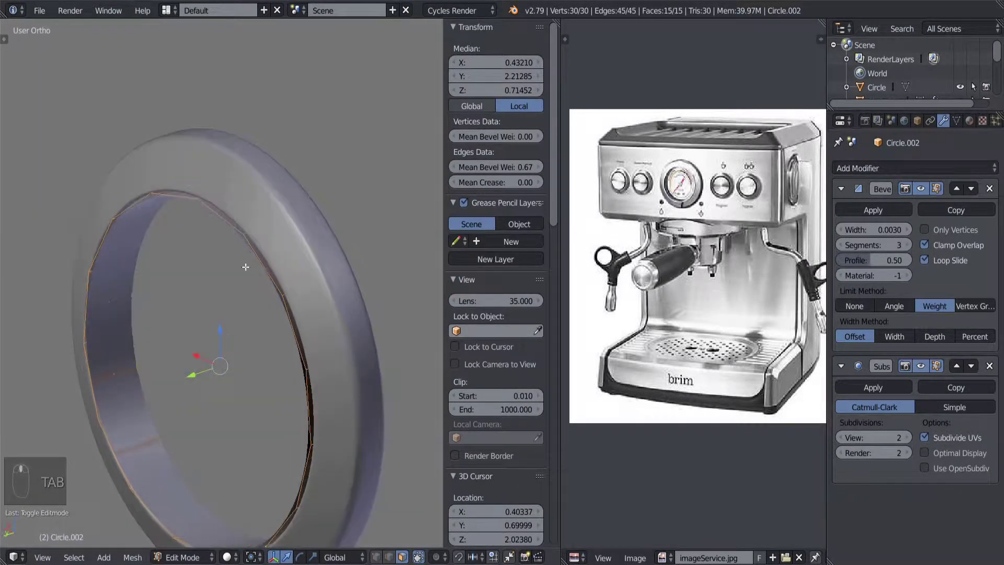
pyautogui.keyDown('alt'); pyautogui.keyDown('shift'); pyautogui.click(251, 259); pyautogui.keyUp('shift'); pyautogui.keyUp('alt')
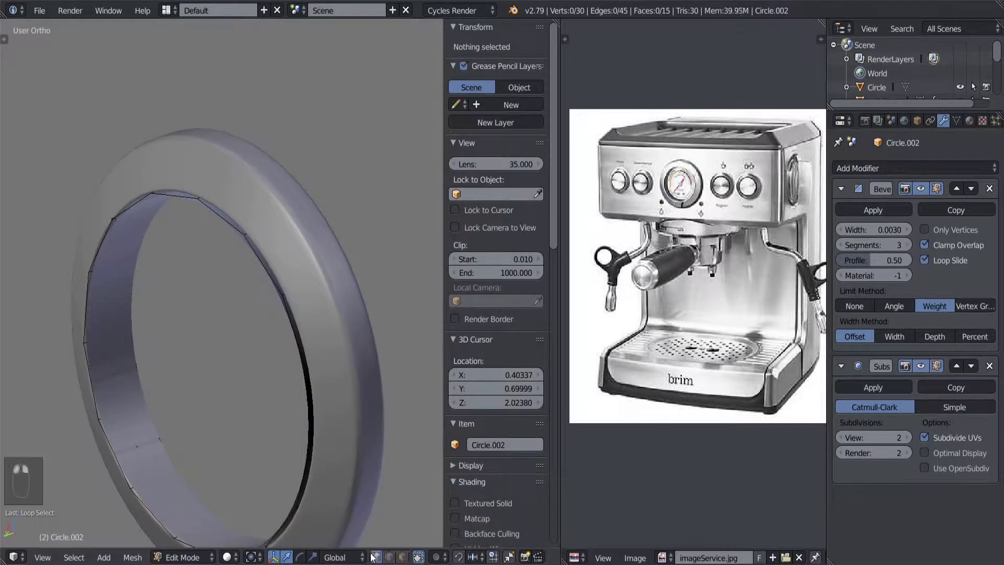
pyautogui.click(376, 557)
pyautogui.keyDown('alt'); pyautogui.click(270, 267); pyautogui.keyUp('alt')
pyautogui.moveTo(269, 267); pyautogui.dragTo(202, 354, button='middle')
pyautogui.press('f')
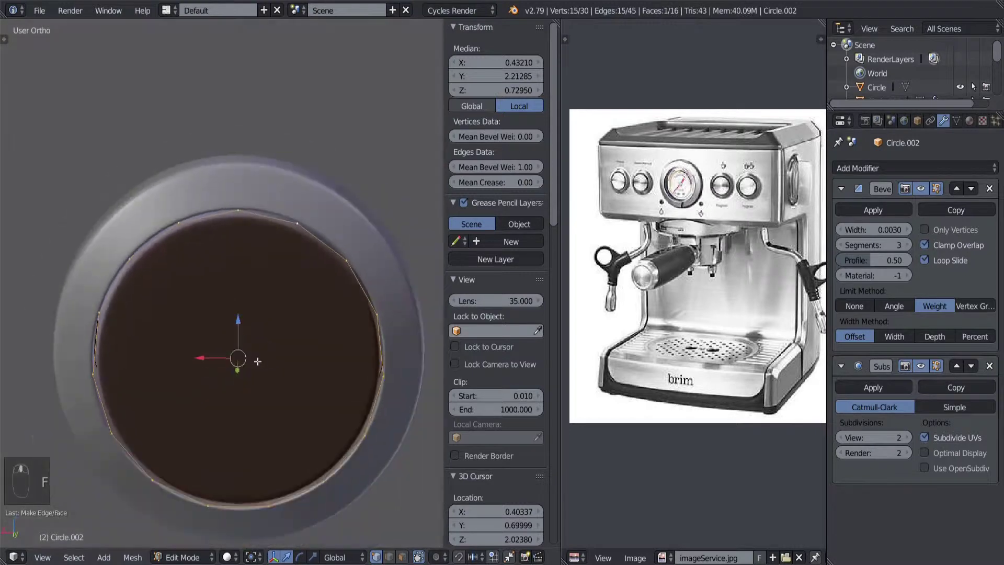
# Inspect the filled cap's rim loop and its mean bevel weight in wireframe and shaded display.
pyautogui.press('Tab')
pyautogui.scroll(3, 160, 345)
pyautogui.press('Tab')
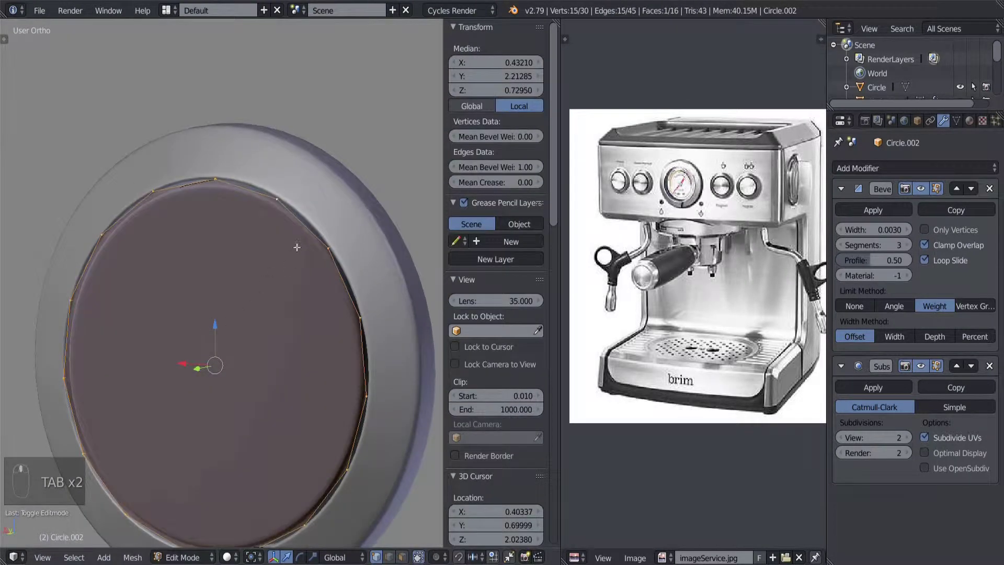
pyautogui.keyDown('alt'); pyautogui.click(300, 225); pyautogui.keyUp('alt')
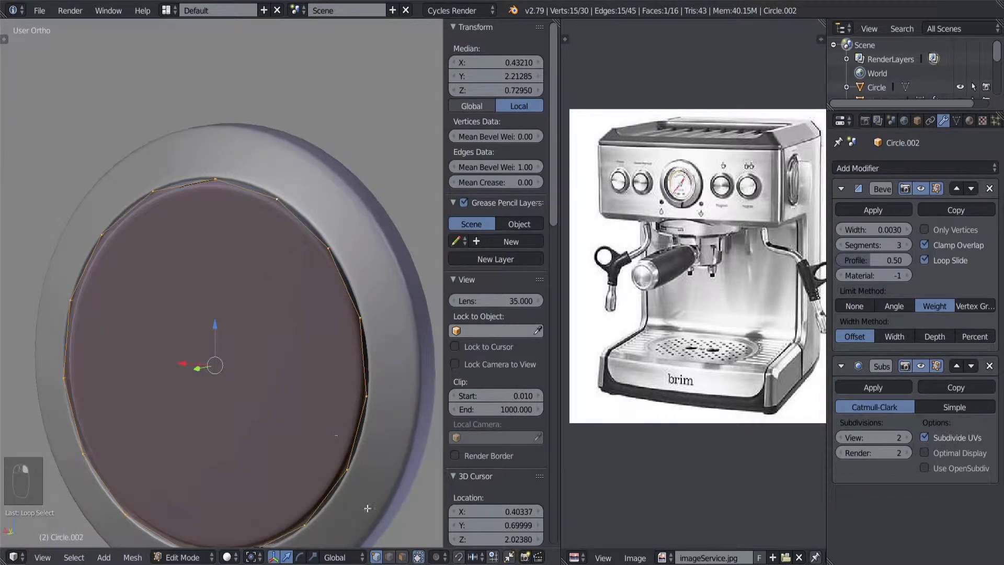
pyautogui.press('z')
pyautogui.moveTo(316, 316); pyautogui.dragTo(309, 324, button='middle')
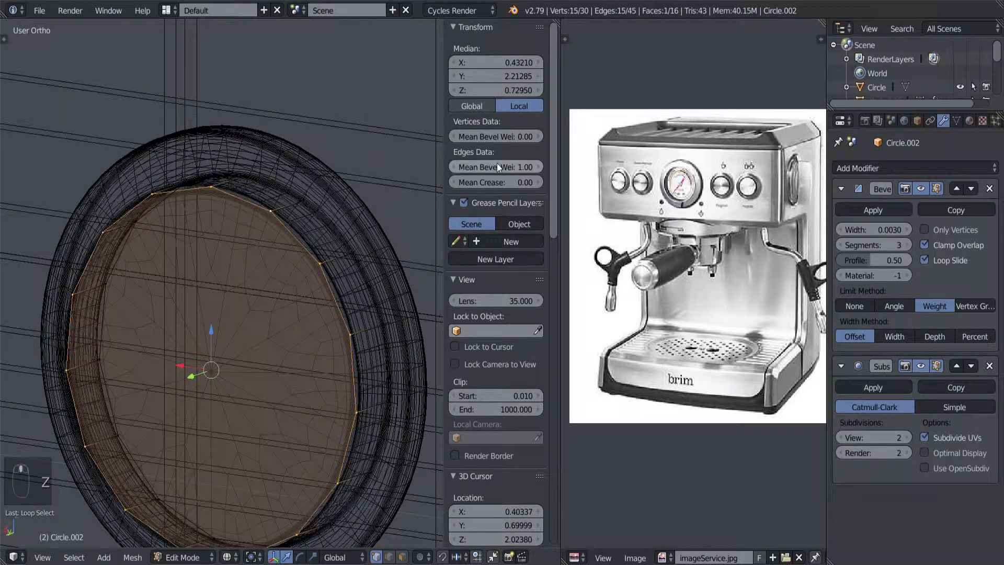
pyautogui.press('Tab')
pyautogui.press('z')
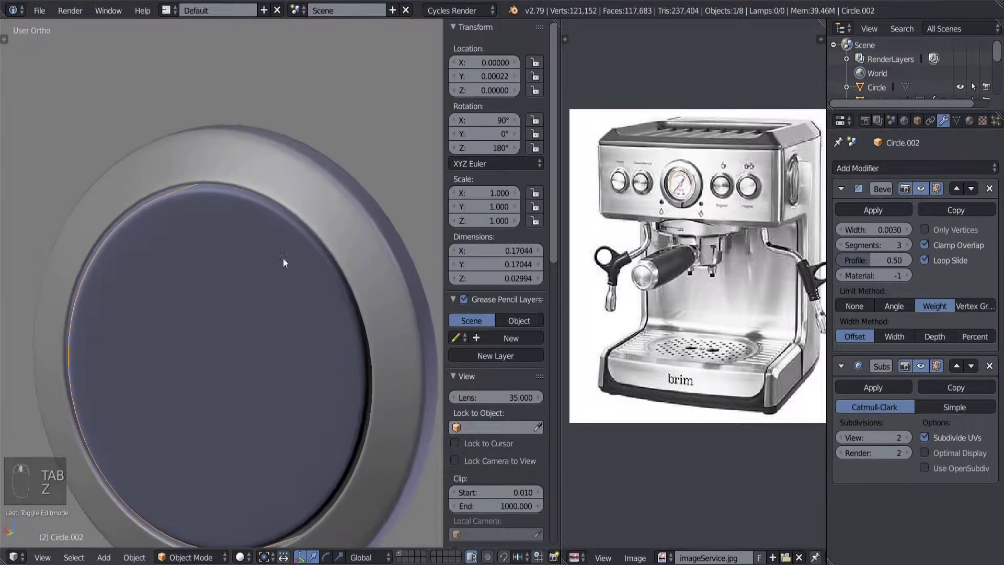
pyautogui.press('Tab')
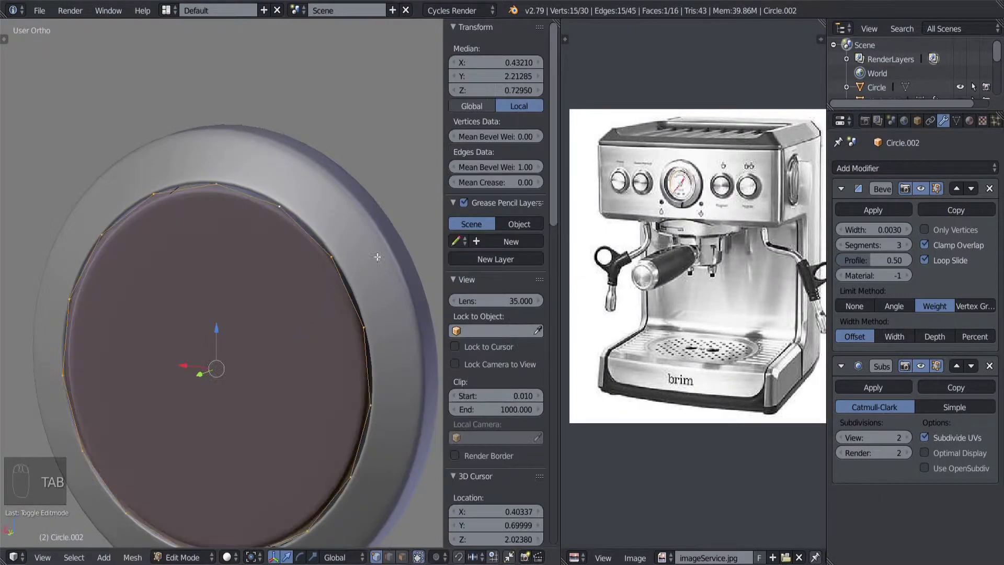
pyautogui.moveTo(507, 168); pyautogui.dragTo(471, 168)
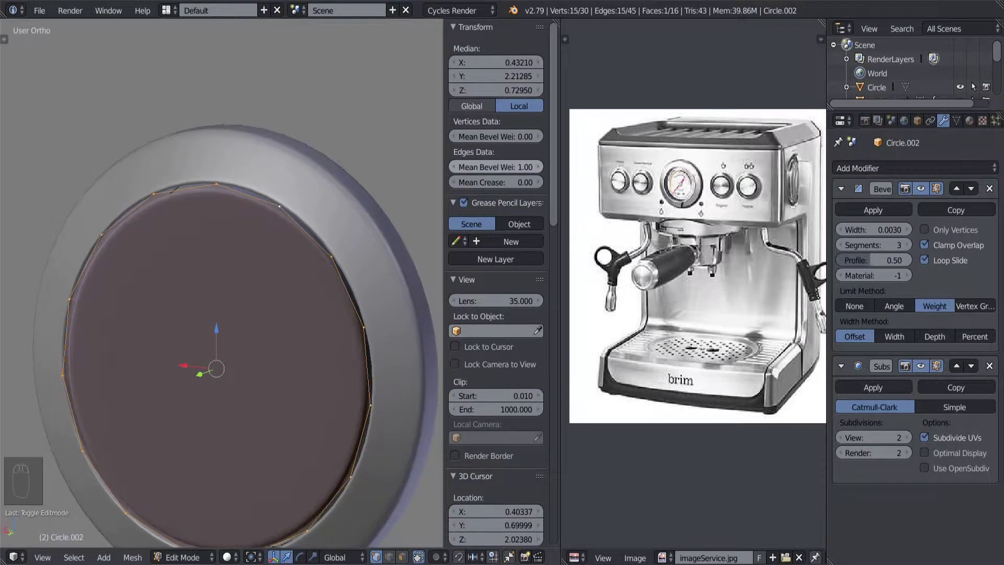
pyautogui.hotkey('ctrl', 'z')
pyautogui.scroll(-3, 258, 363)
pyautogui.scroll(2, 257, 363)
pyautogui.moveTo(257, 362); pyautogui.dragTo(209, 362, button='middle')
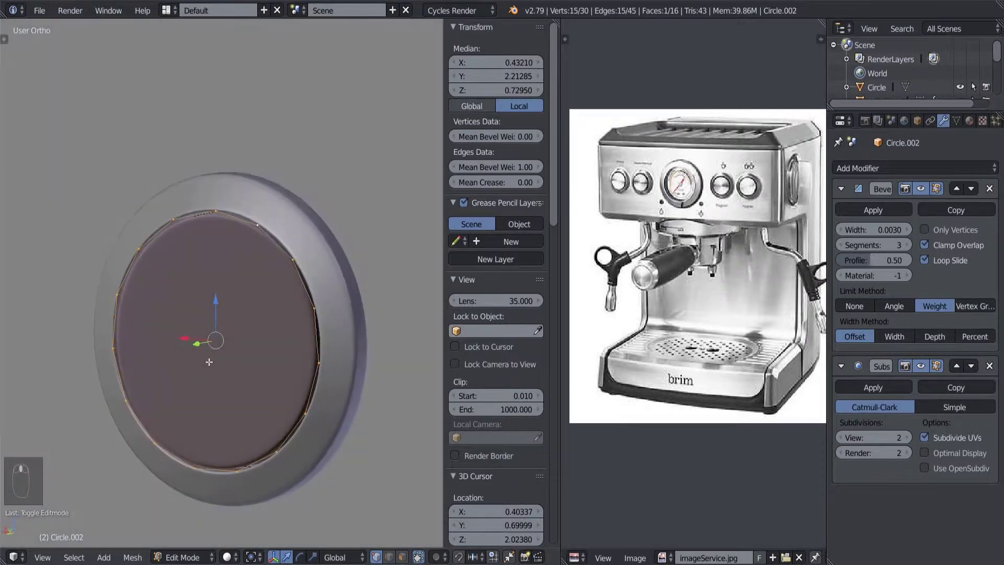
# Recalculate the normals of the whole capped knob piece so they face outward, and return to object mode.
pyautogui.press('a')
pyautogui.press('a')
pyautogui.press('a')
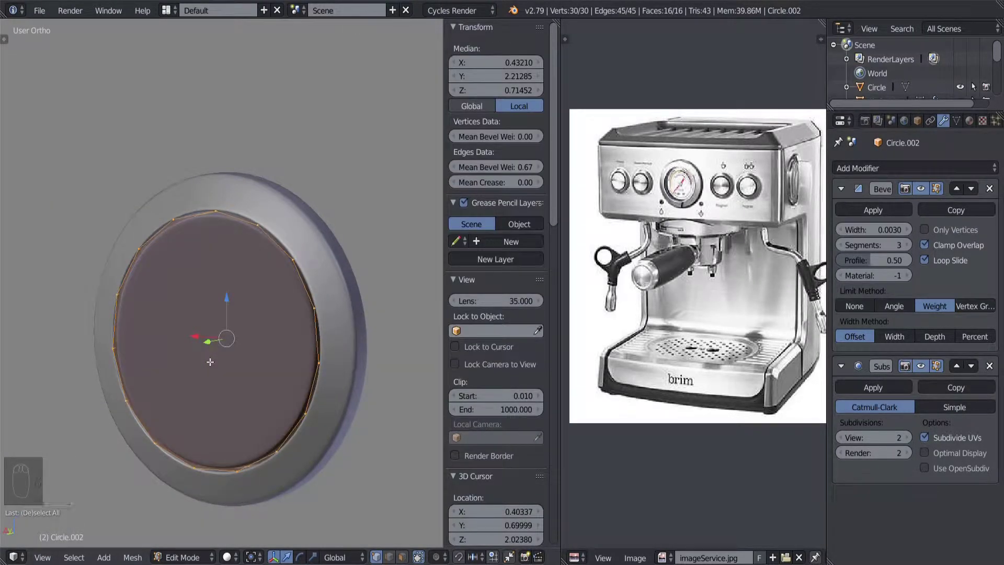
pyautogui.hotkey('ctrl', 'n')
pyautogui.press('a')
pyautogui.press('Tab')
pyautogui.scroll(-5, 187, 366)
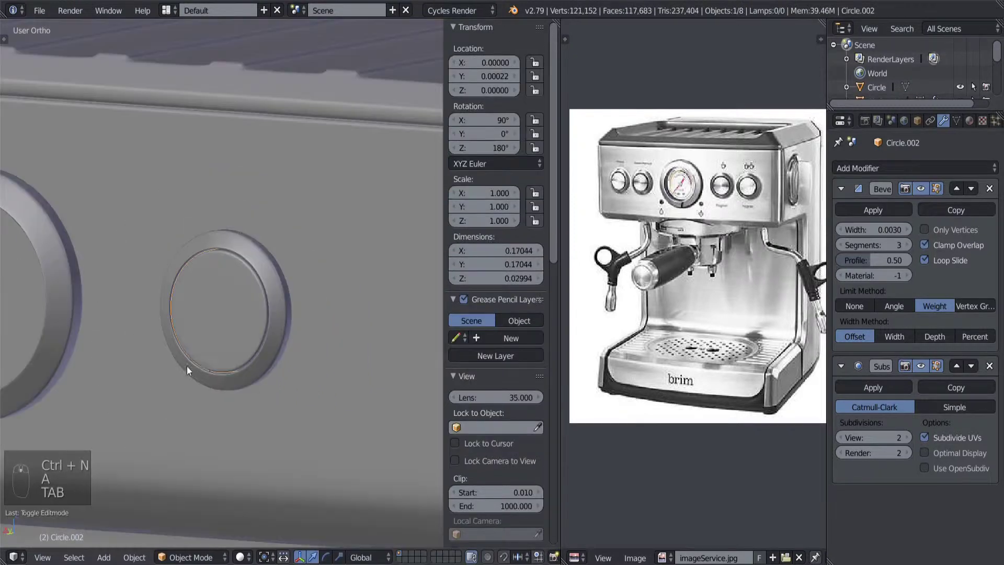
pyautogui.scroll(3, 250, 371)
pyautogui.scroll(-3, 250, 370)
pyautogui.moveTo(209, 366); pyautogui.dragTo(179, 356, button='middle')
pyautogui.scroll(4, 180, 357)
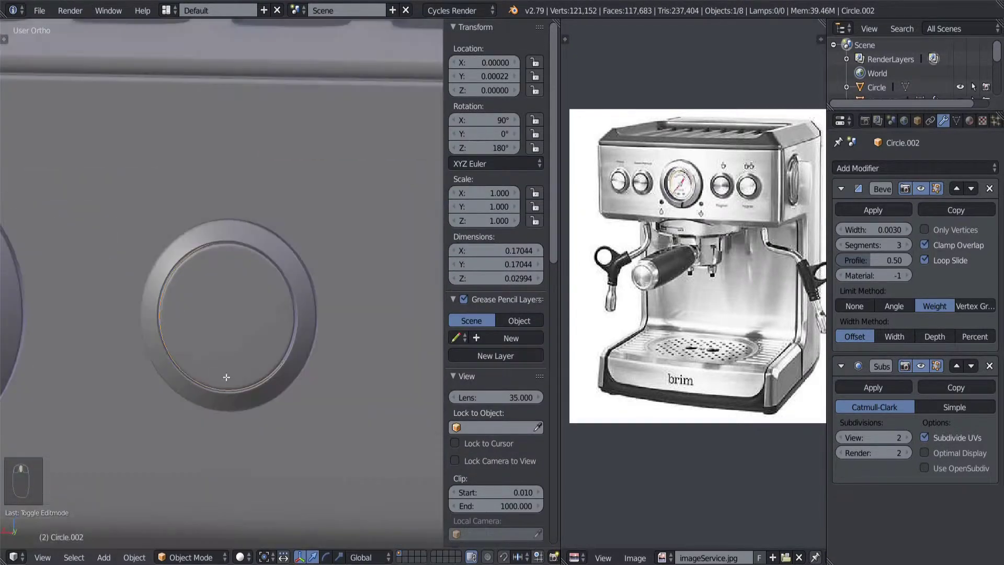
# Inset the knob cap's front face by about 0.01, deselect everything and return to object mode.
pyautogui.press('Tab')
pyautogui.scroll(1, 219, 370)
pyautogui.keyDown('alt'); pyautogui.click(284, 293); pyautogui.keyUp('alt')
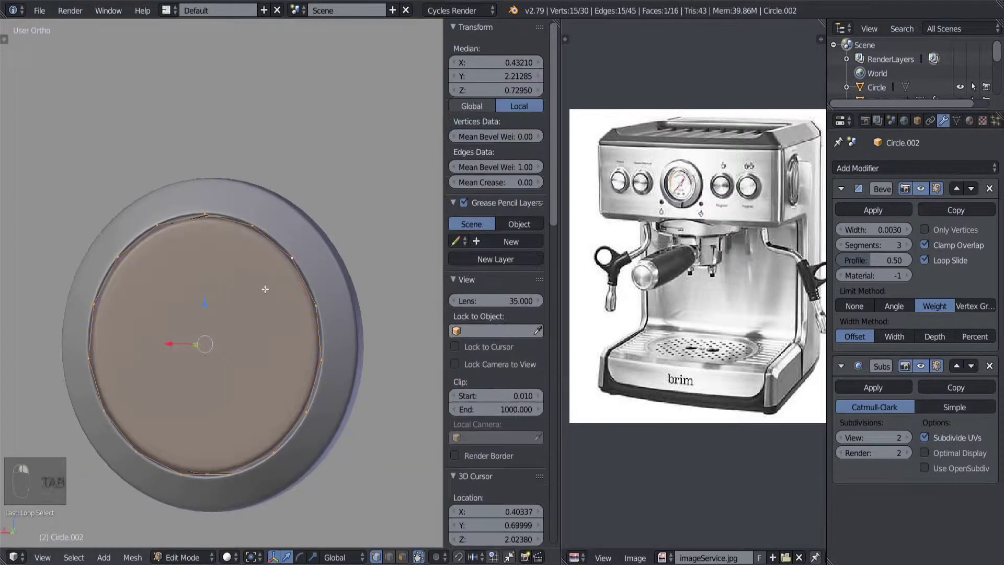
pyautogui.scroll(3, 313, 313)
pyautogui.keyDown('shift'); pyautogui.moveTo(314, 313); pyautogui.dragTo(275, 303, button='middle'); pyautogui.keyUp('shift')
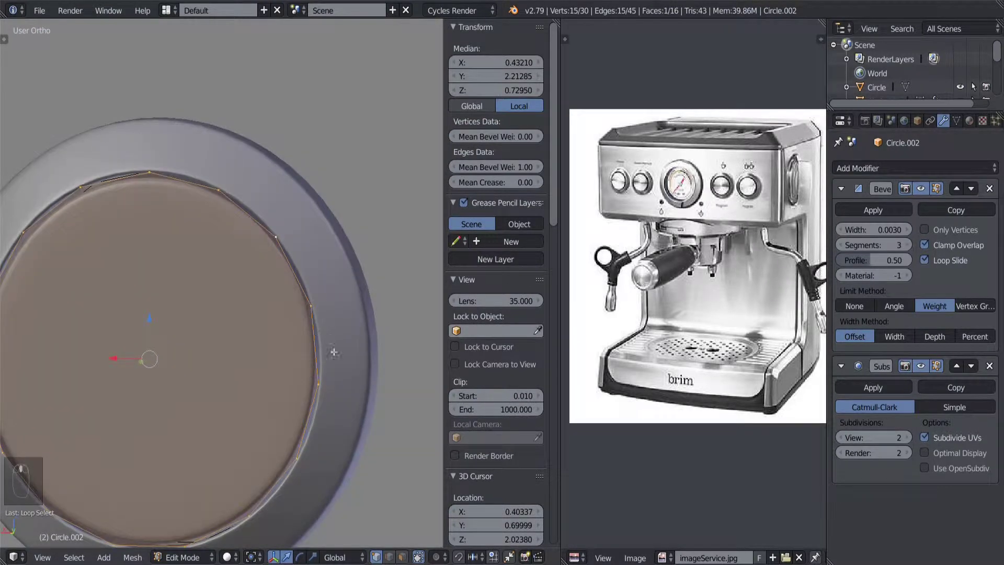
pyautogui.press('i')
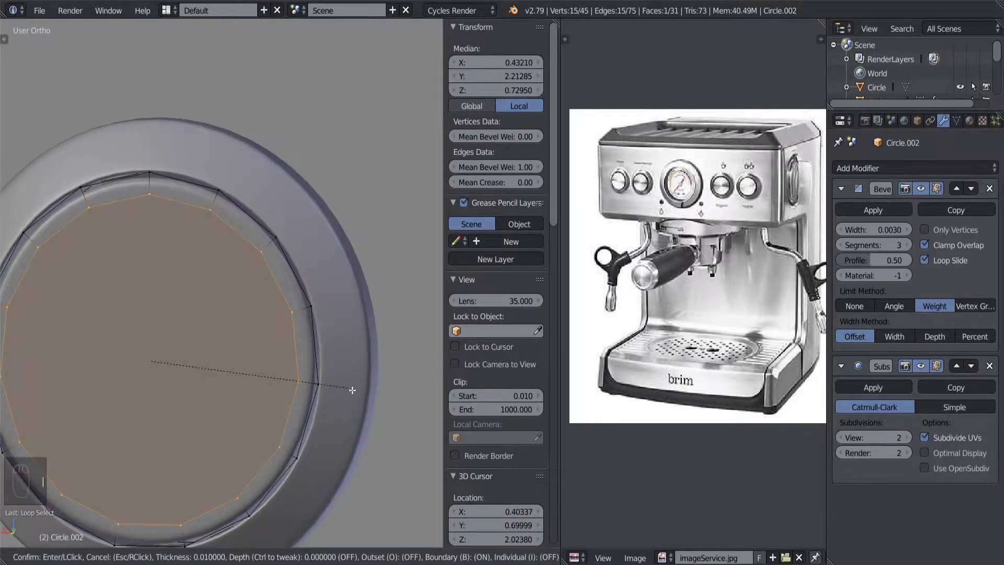
pyautogui.click(314, 372)
pyautogui.scroll(-4, 248, 379)
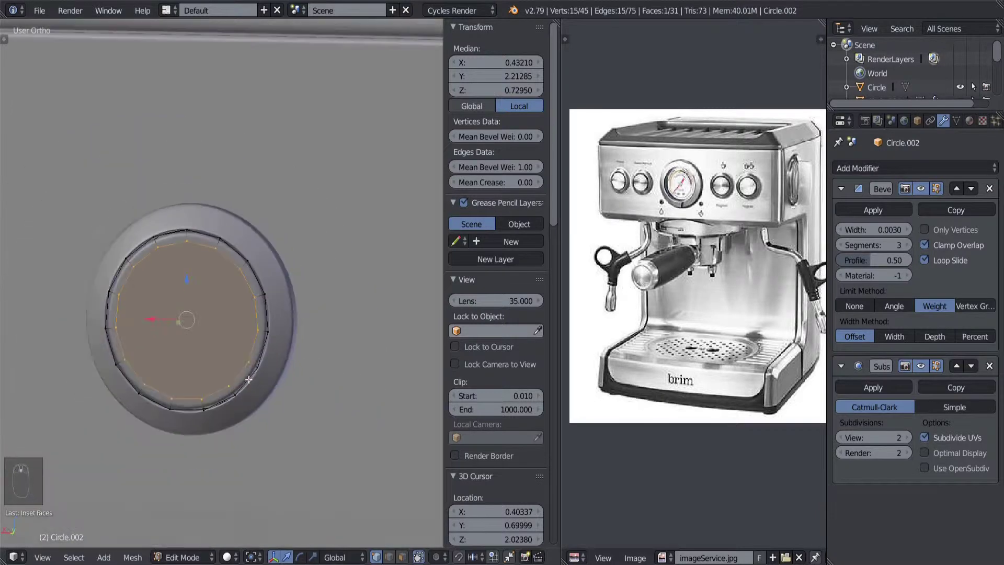
pyautogui.press('a')
pyautogui.press('Tab')
pyautogui.scroll(-5, 217, 364)
pyautogui.scroll(2, 222, 363)
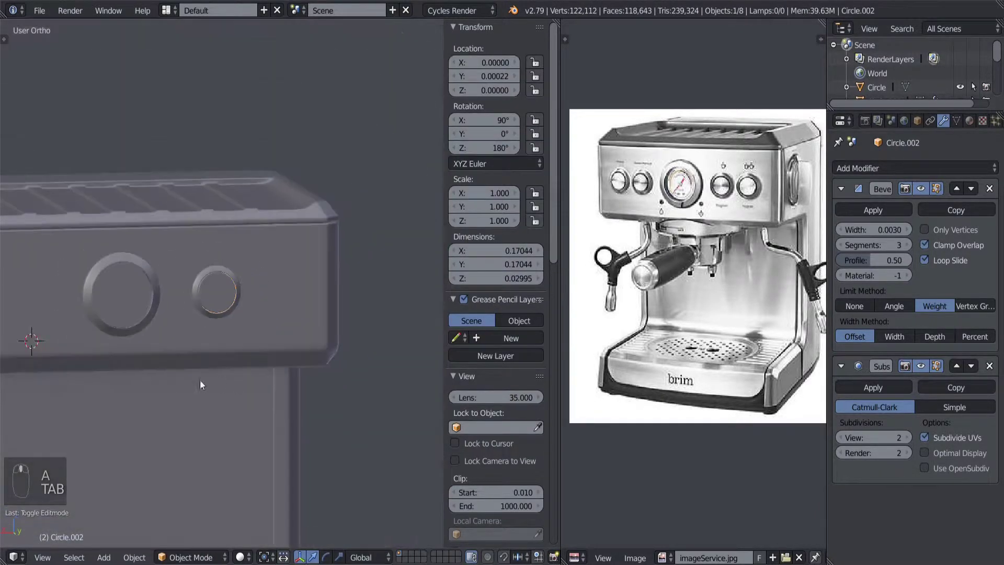
# Examine the knob cap and its surrounding ring up close in shaded and wireframe display.
pyautogui.moveTo(199, 380); pyautogui.dragTo(264, 300, button='middle')
pyautogui.scroll(2, 243, 378)
pyautogui.scroll(3, 231, 377)
pyautogui.scroll(-1, 211, 371)
pyautogui.scroll(2, 246, 328)
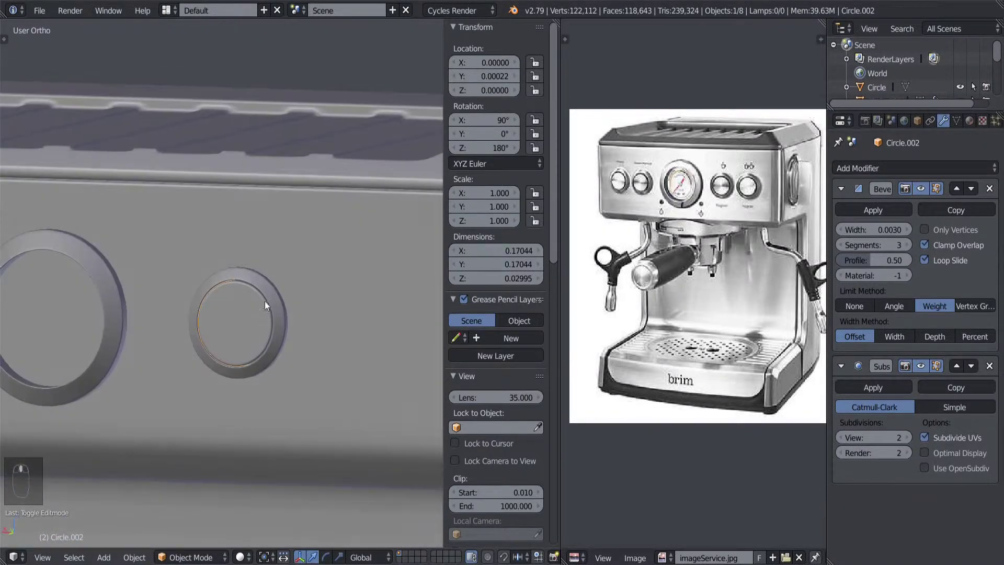
pyautogui.press('z')
pyautogui.press('z')
pyautogui.press('z')
pyautogui.scroll(2, 262, 306)
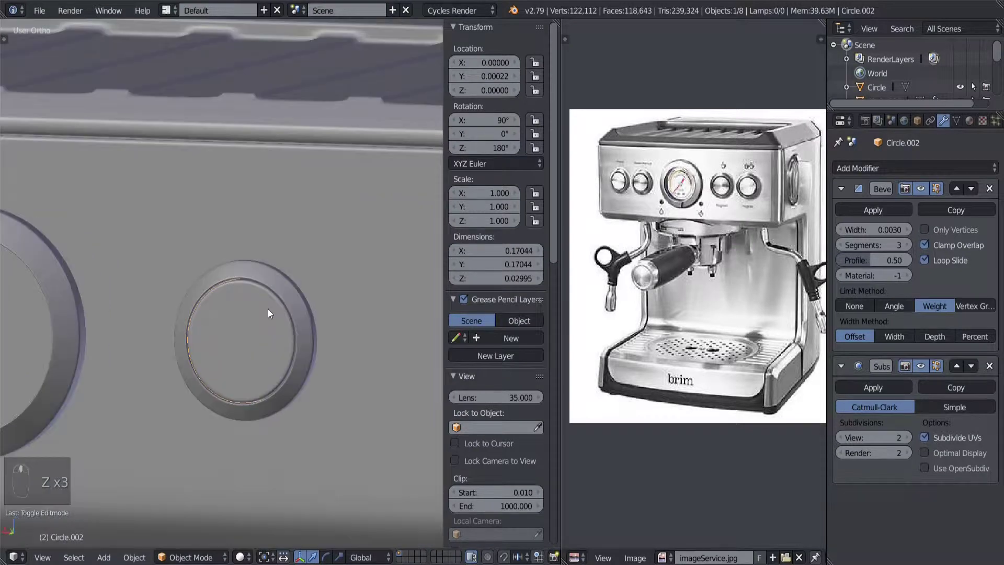
# Join the knob cap with the object containing the gauge ring and the small knob ring.
pyautogui.rightClick(296, 296)
pyautogui.press('z')
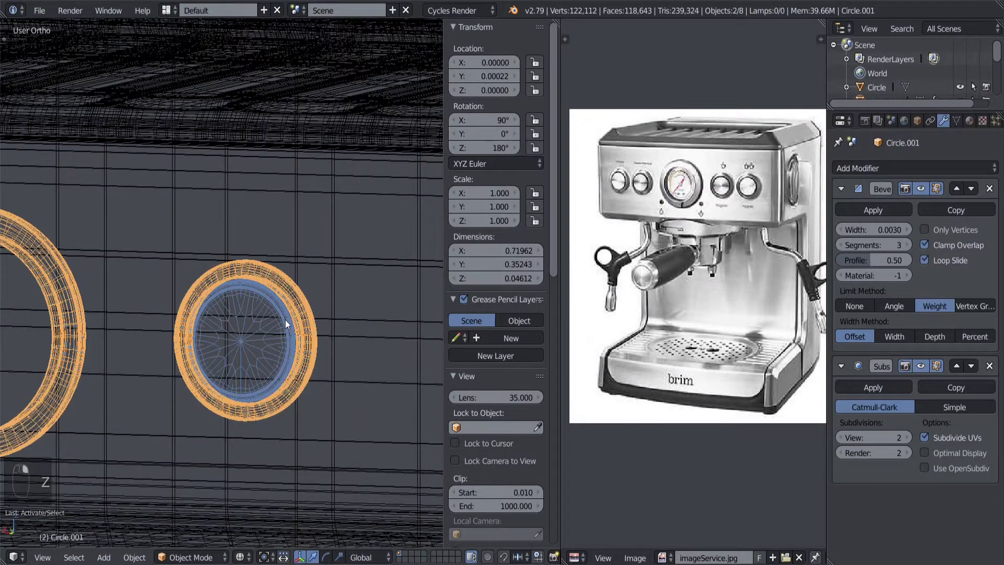
pyautogui.scroll(-2, 285, 319)
pyautogui.keyDown('shift'); pyautogui.moveTo(255, 318); pyautogui.dragTo(284, 316, button='middle'); pyautogui.keyUp('shift')
pyautogui.press('z')
pyautogui.scroll(1, 255, 322)
pyautogui.press('z')
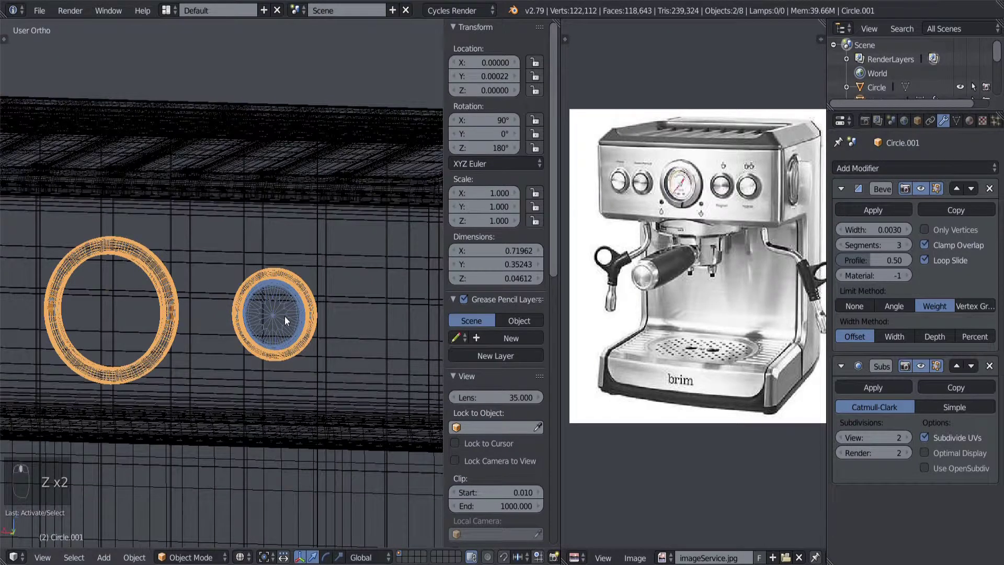
pyautogui.hotkey('ctrl', 'j')
pyautogui.press('z')
pyautogui.scroll(1, 285, 316)
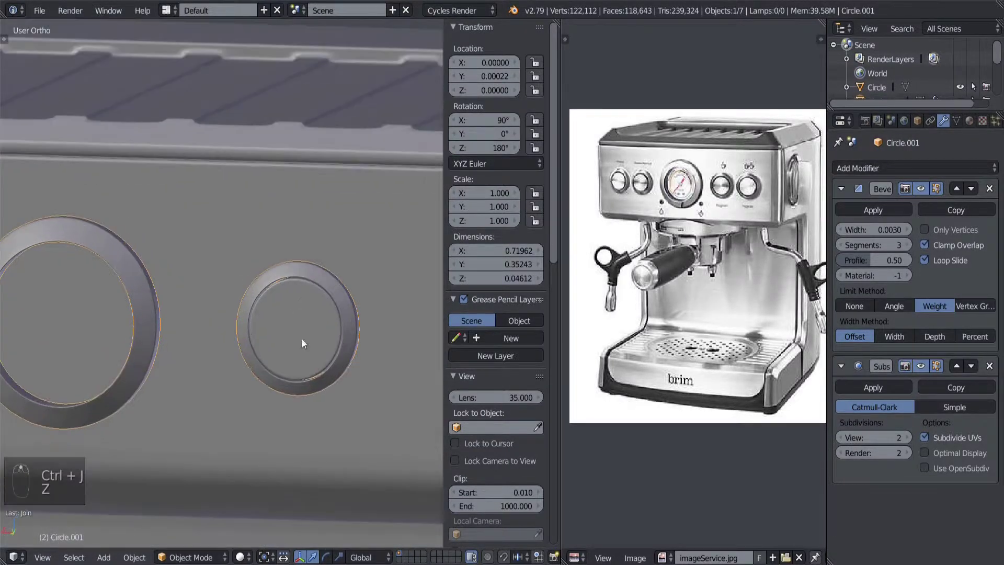
# Enter edit mode on the joined object, deselect all geometry and switch to the back orthographic view.
pyautogui.keyDown('shift'); pyautogui.moveTo(302, 339); pyautogui.dragTo(286, 346, button='middle'); pyautogui.keyUp('shift')
pyautogui.press('Tab')
pyautogui.press('Tab')
pyautogui.press('Tab')
pyautogui.press('Tab')
pyautogui.scroll(-1, 289, 348)
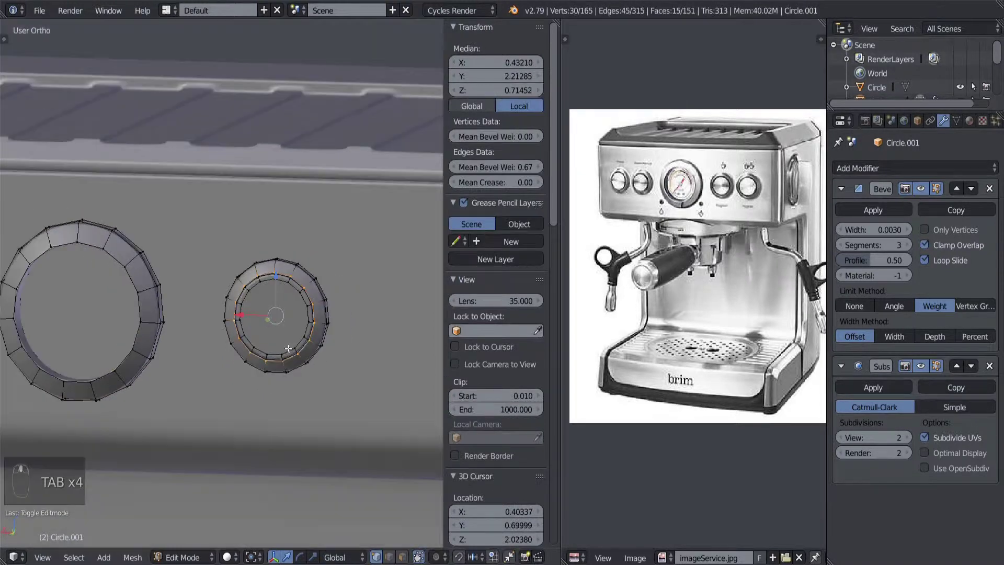
pyautogui.press('a')
pyautogui.press('a')
pyautogui.press('a')
pyautogui.press('a')
pyautogui.press('a')
pyautogui.press('ctrl+KP_1')
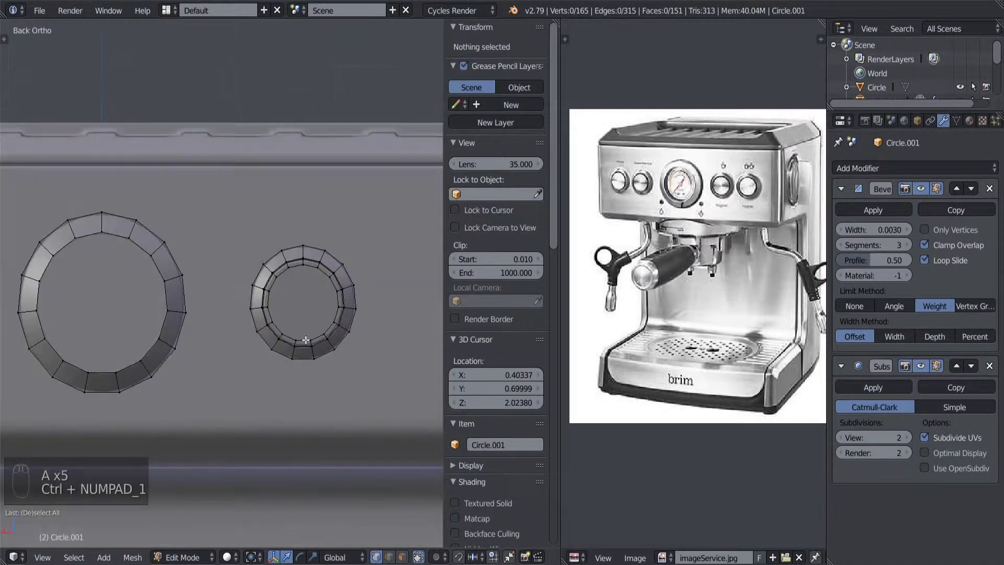
# Duplicate the linked geometry of the small knob's cap and ring and move the copy about 0.27 outward along global X.
pyautogui.press('n')
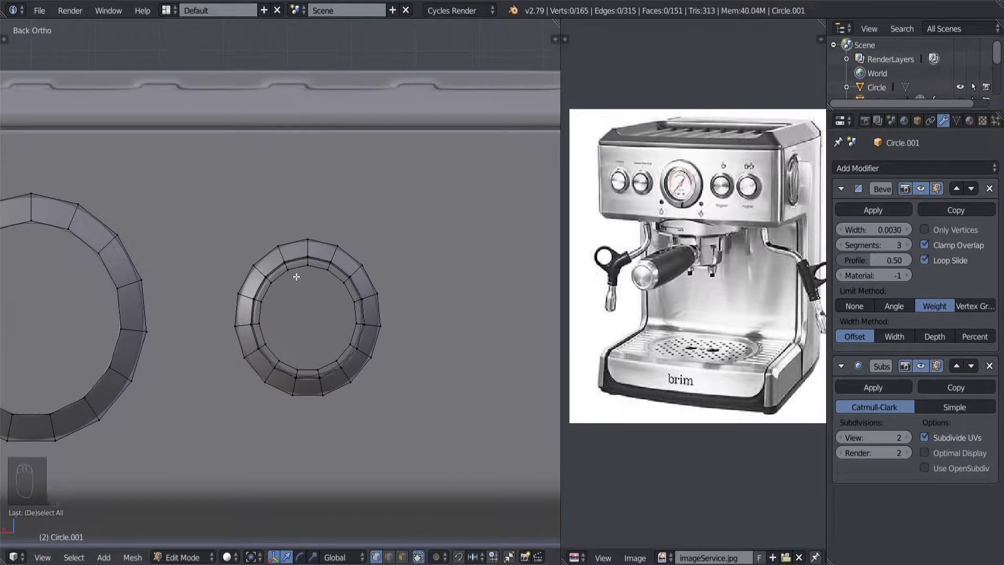
pyautogui.press('l')
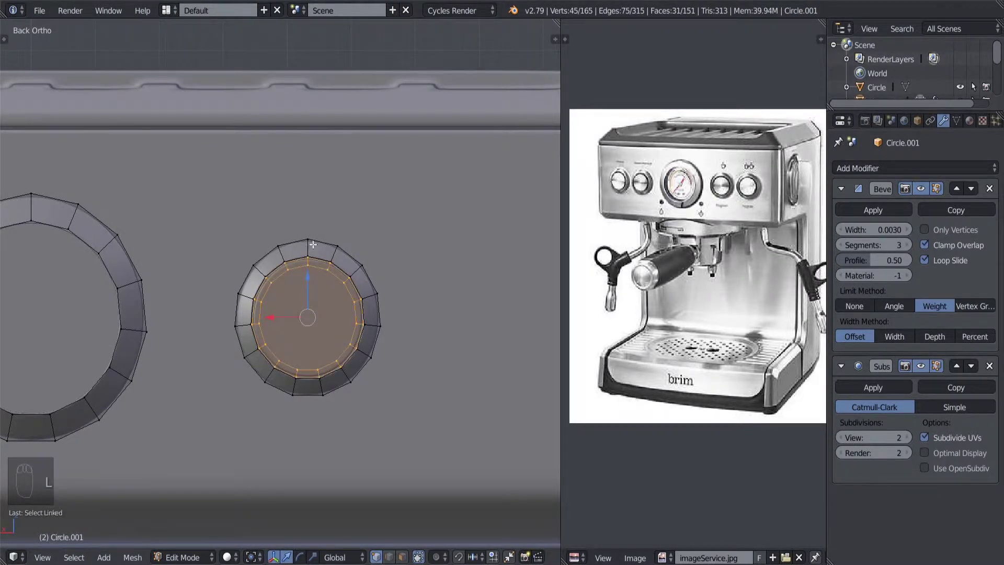
pyautogui.press('l')
pyautogui.scroll(-3, 315, 308)
pyautogui.scroll(2, 315, 308)
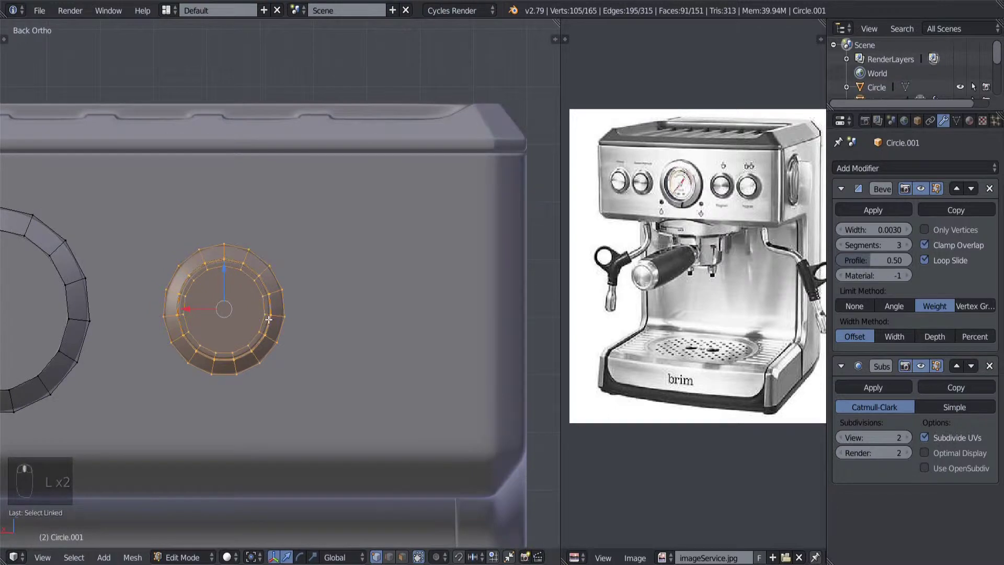
pyautogui.hotkey('shift', 'd')
pyautogui.press('x')
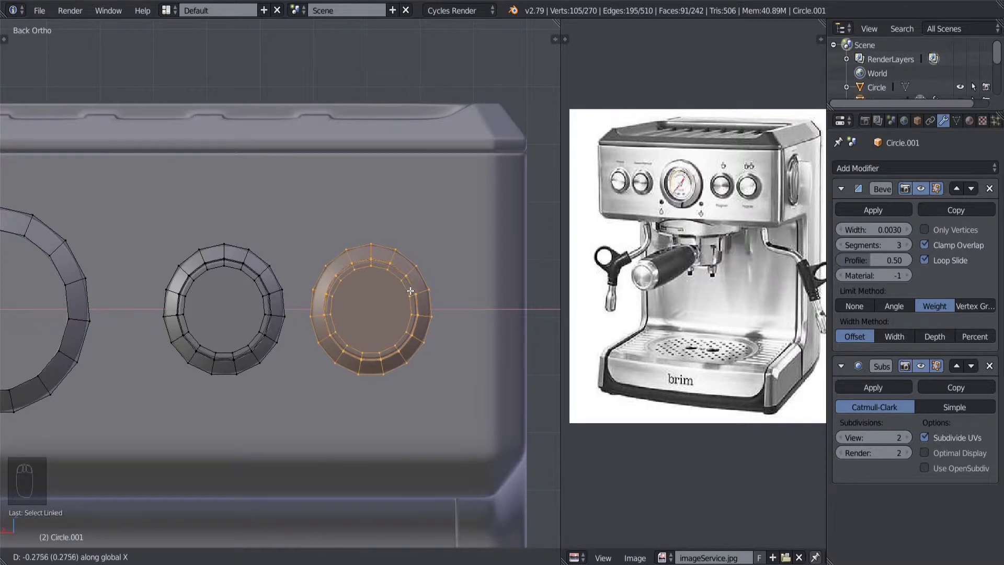
pyautogui.click(462, 296)
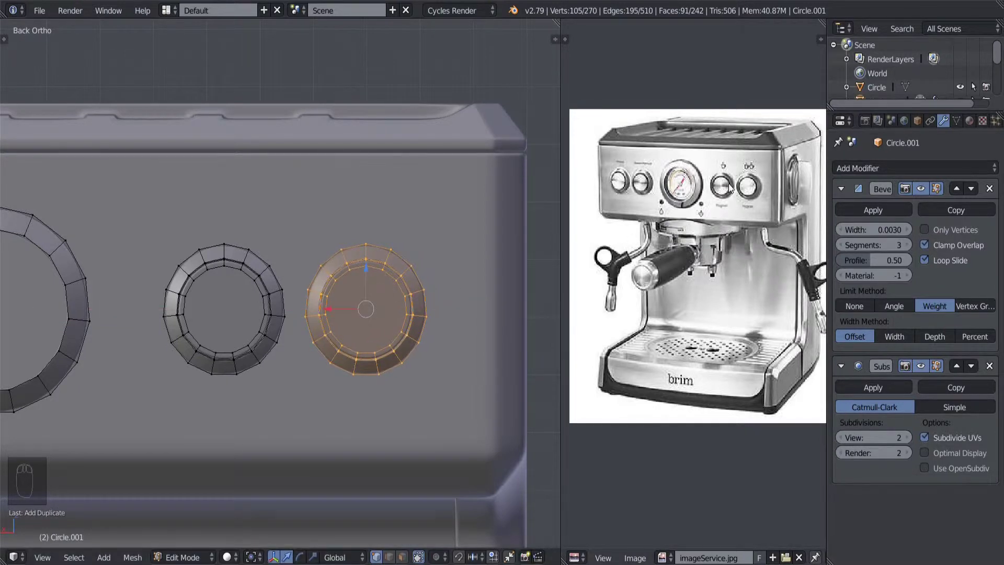
pyautogui.scroll(-4, 365, 346)
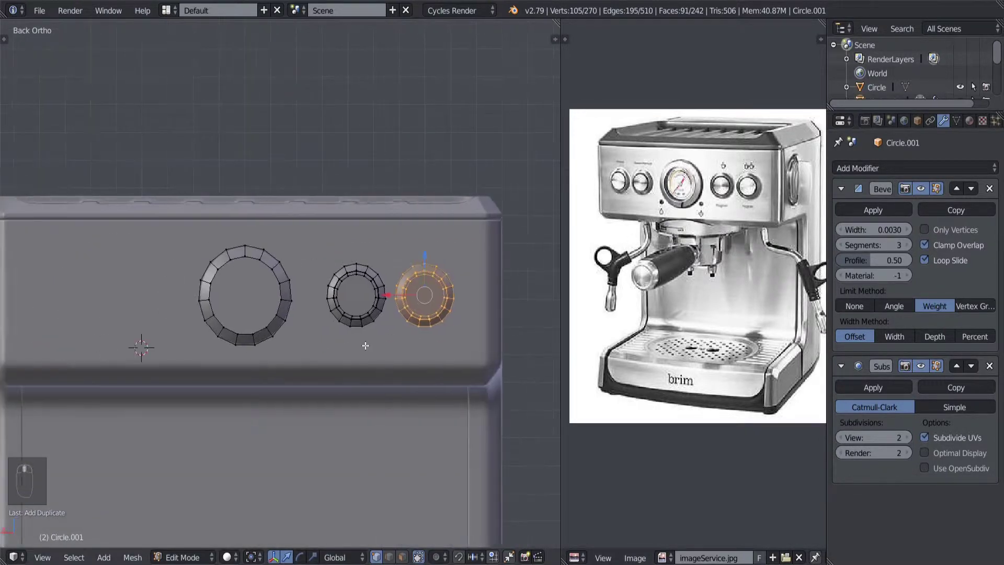
pyautogui.keyDown('ctrl'); pyautogui.scroll(1, 365, 346); pyautogui.keyUp('ctrl')
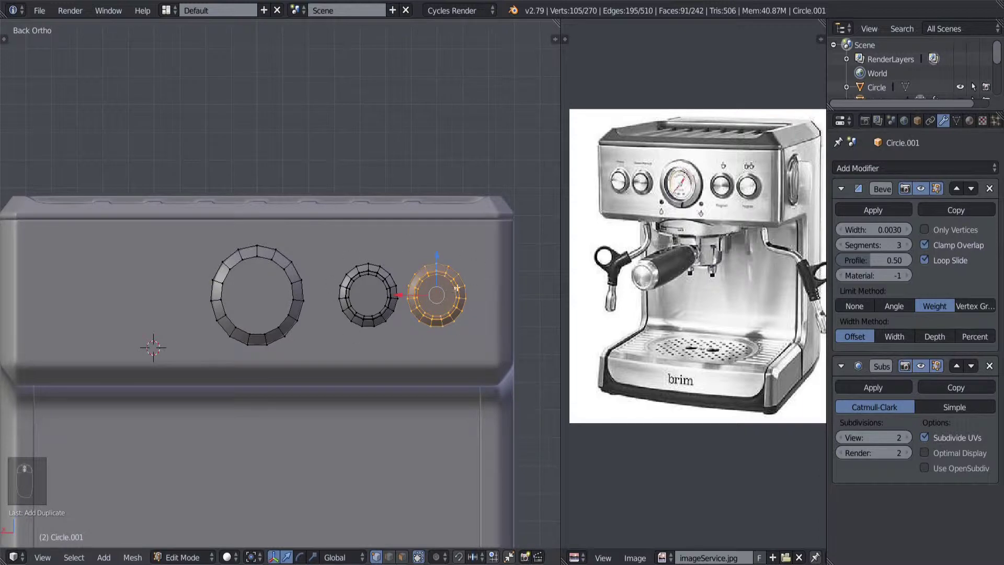
pyautogui.scroll(1, 347, 303)
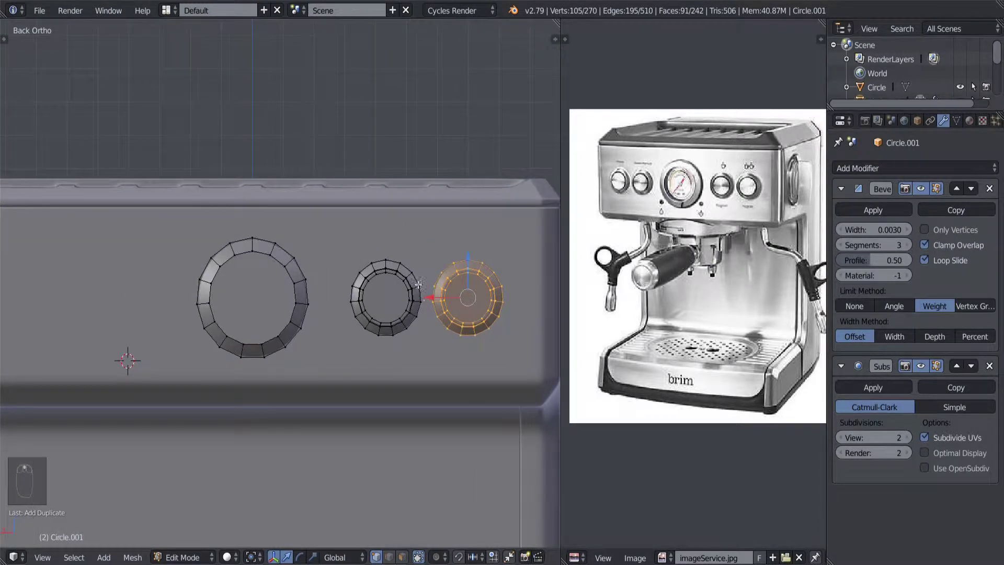
pyautogui.press('l')
pyautogui.press('l')
pyautogui.press('l')
pyautogui.scroll(-1, 371, 313)
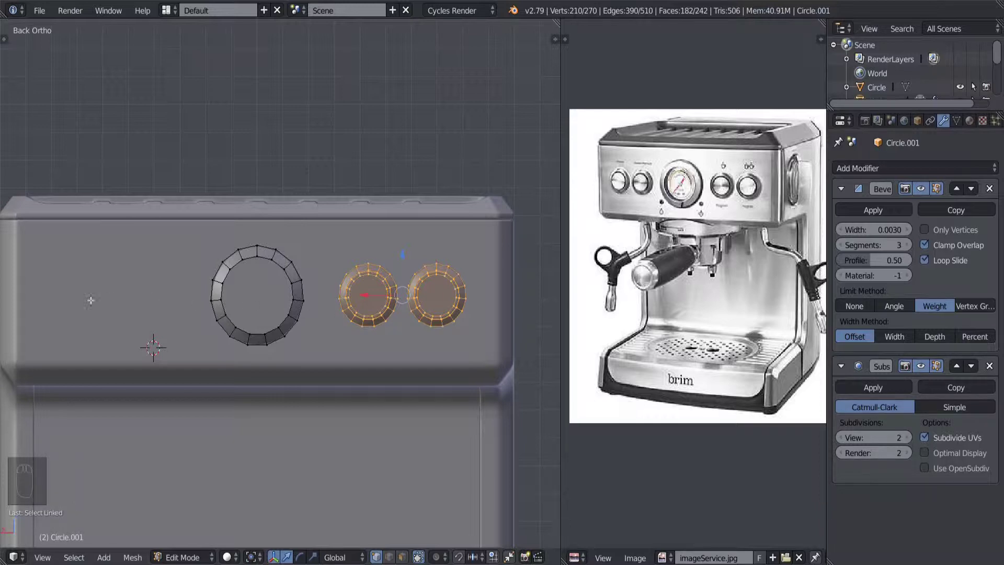
pyautogui.scroll(2, 224, 305)
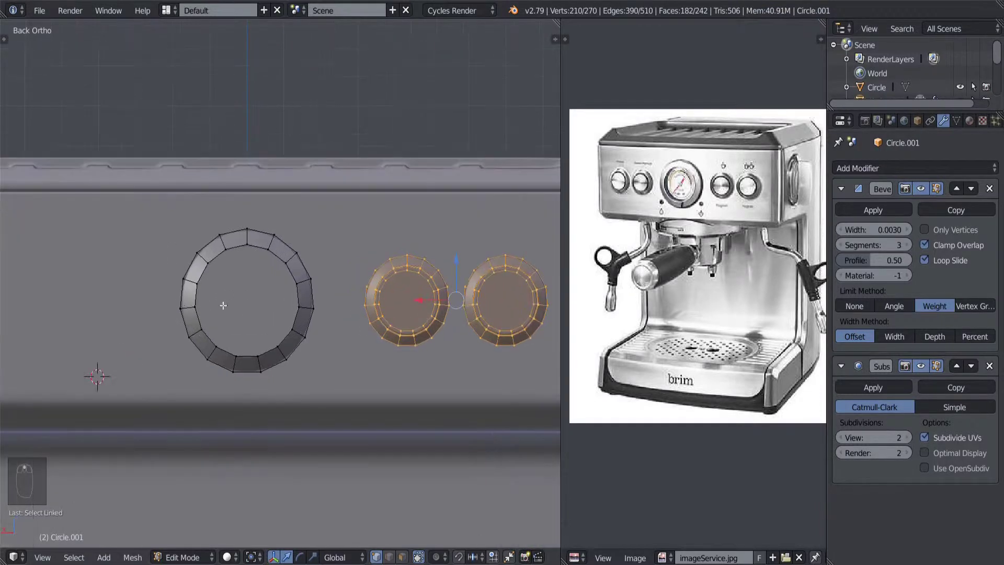
pyautogui.scroll(3, 254, 311)
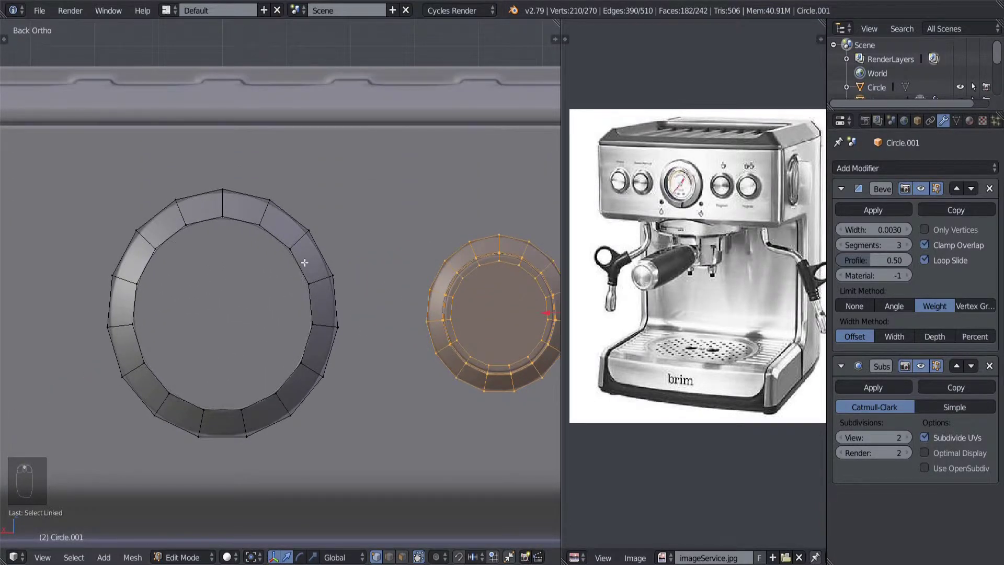
pyautogui.scroll(-5, 61, 392)
pyautogui.scroll(1, 96, 376)
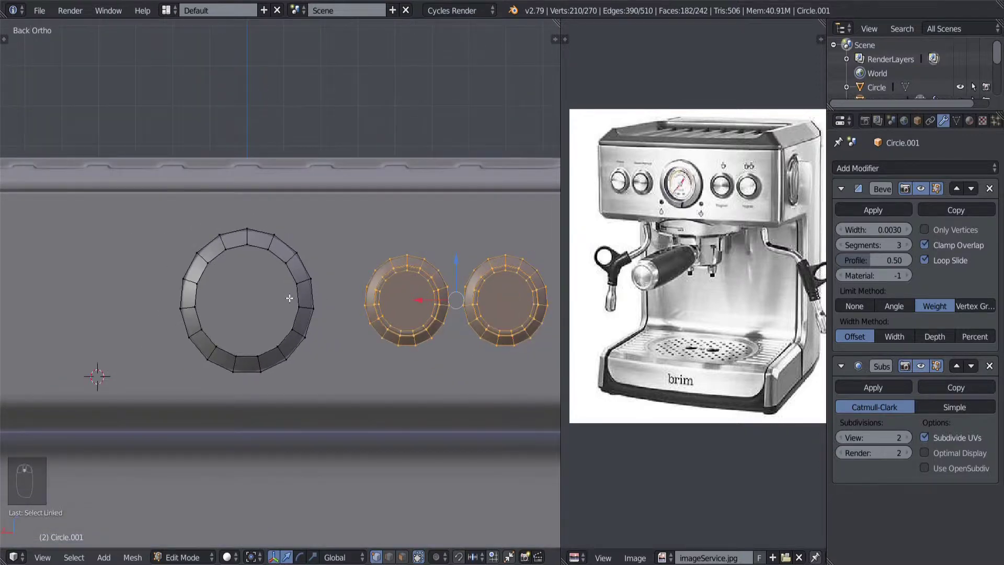
pyautogui.press('a')
# Select the large gauge ring's linked geometry and snap the 3D cursor to its centre.
pyautogui.scroll(4, 306, 263)
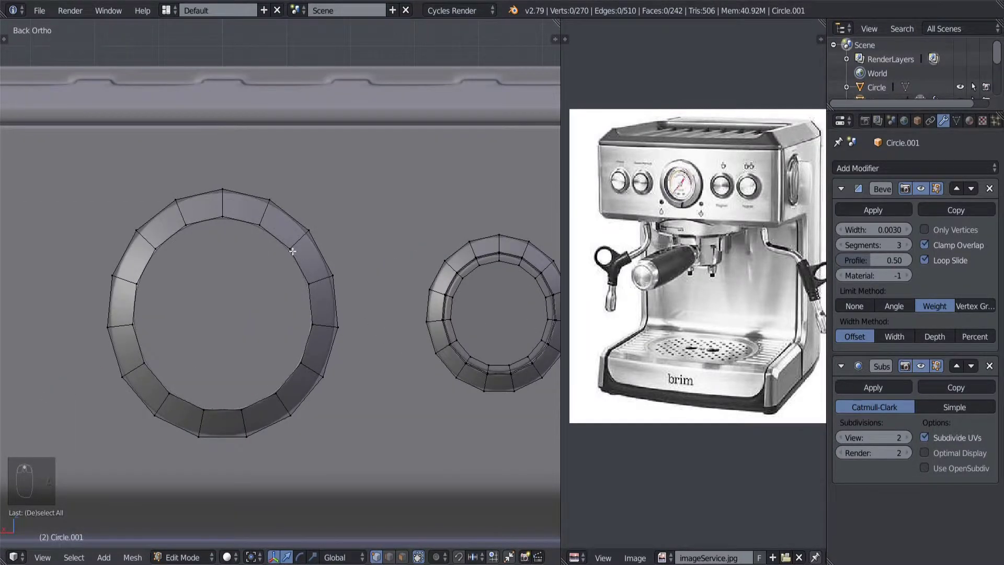
pyautogui.press('l')
pyautogui.scroll(-2, 289, 273)
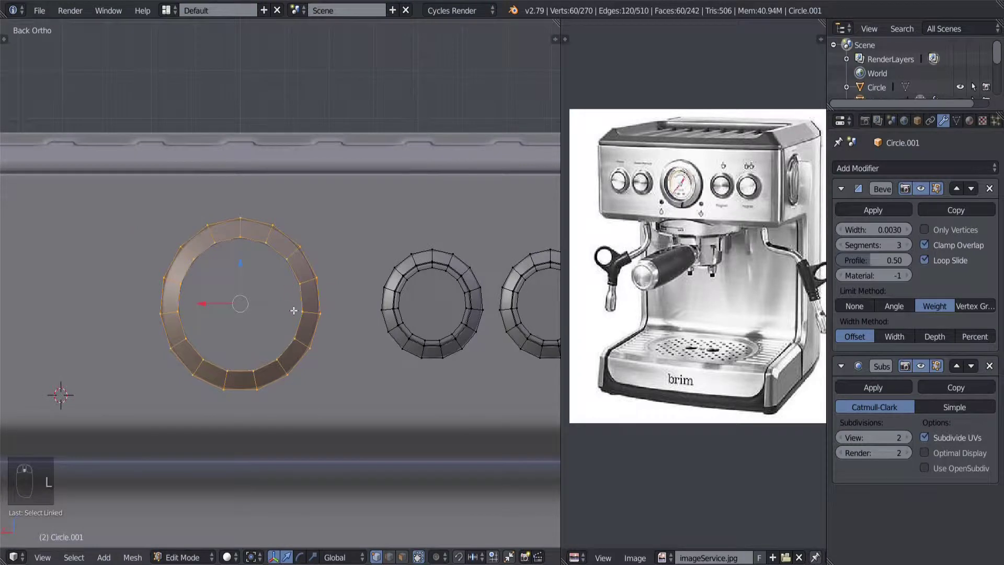
pyautogui.scroll(1, 293, 311)
pyautogui.hotkey('shift', 's')
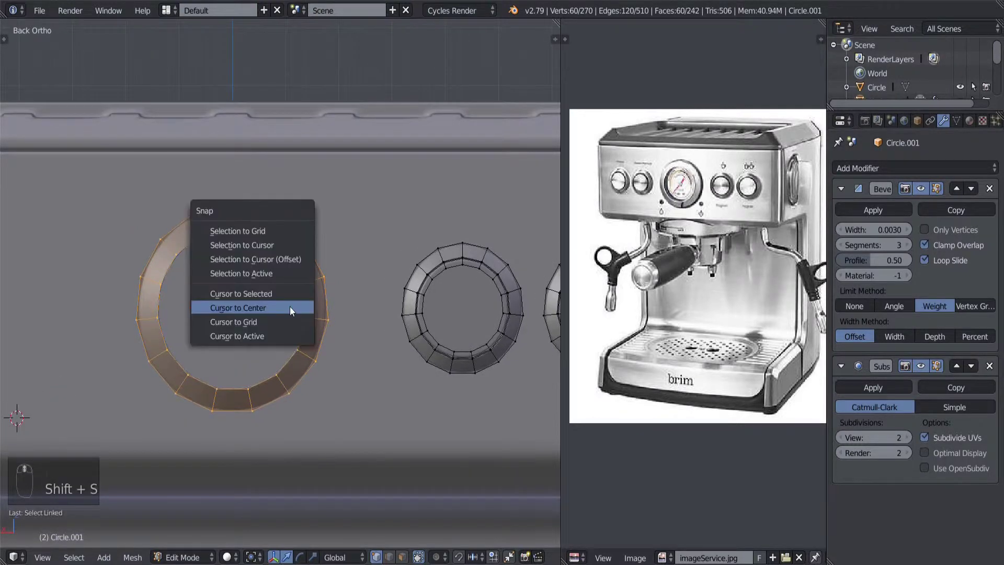
pyautogui.click(260, 293)
pyautogui.scroll(-2, 302, 328)
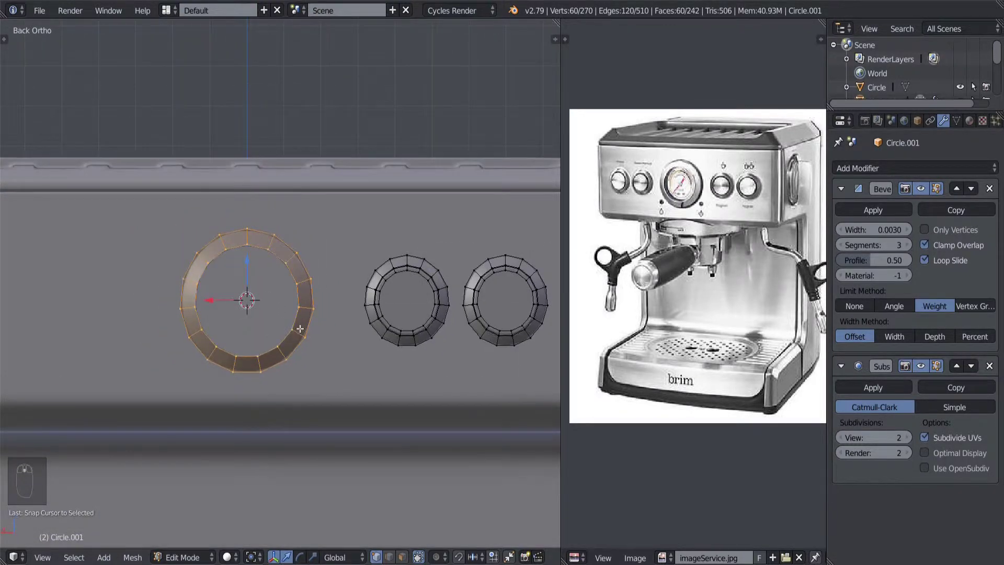
# Select the caps and rings of both small knobs and set the pivot point to the 3D cursor.
pyautogui.press('a')
pyautogui.scroll(-2, 300, 329)
pyautogui.scroll(2, 248, 329)
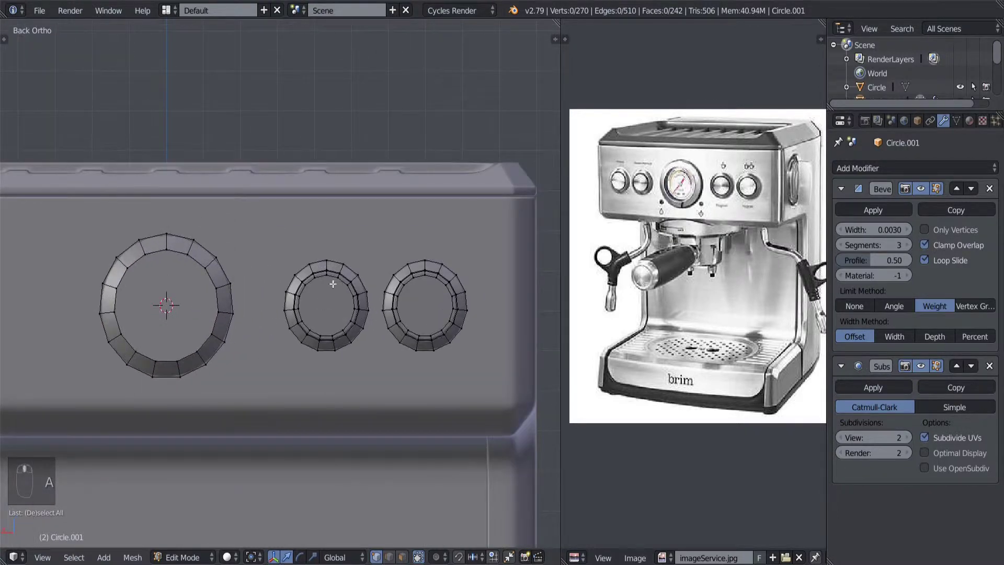
pyautogui.press('l')
pyautogui.press('l')
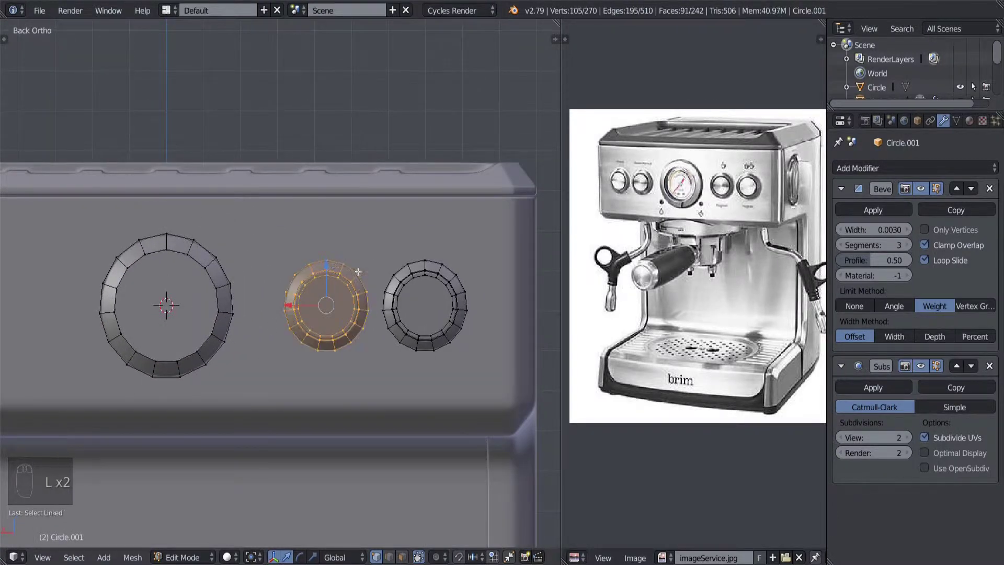
pyautogui.press('l')
pyautogui.press('l')
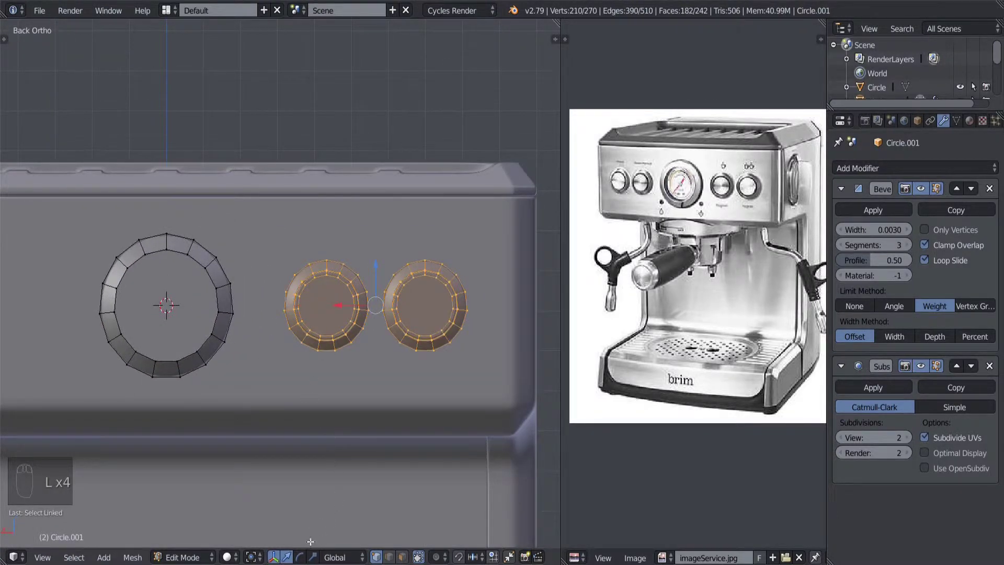
pyautogui.click(253, 557)
pyautogui.click(277, 525)
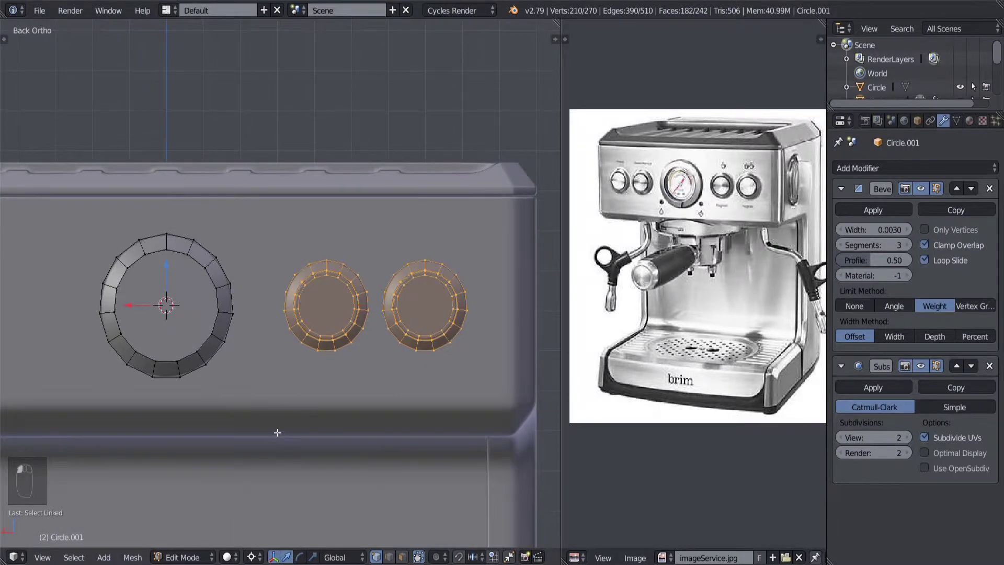
# Duplicate both knobs in place and mirror the copies across the gauge by scaling them -1 along global X.
pyautogui.scroll(-2, 277, 432)
pyautogui.scroll(-1, 309, 426)
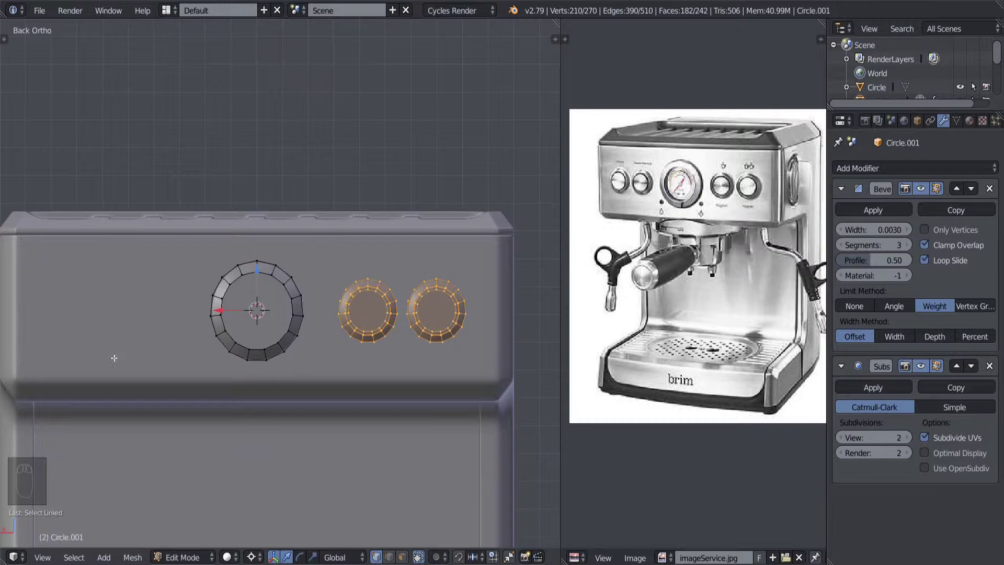
pyautogui.scroll(1, 331, 382)
pyautogui.scroll(-1, 326, 378)
pyautogui.keyDown('shift'); pyautogui.moveTo(326, 378); pyautogui.dragTo(352, 383, button='middle'); pyautogui.keyUp('shift')
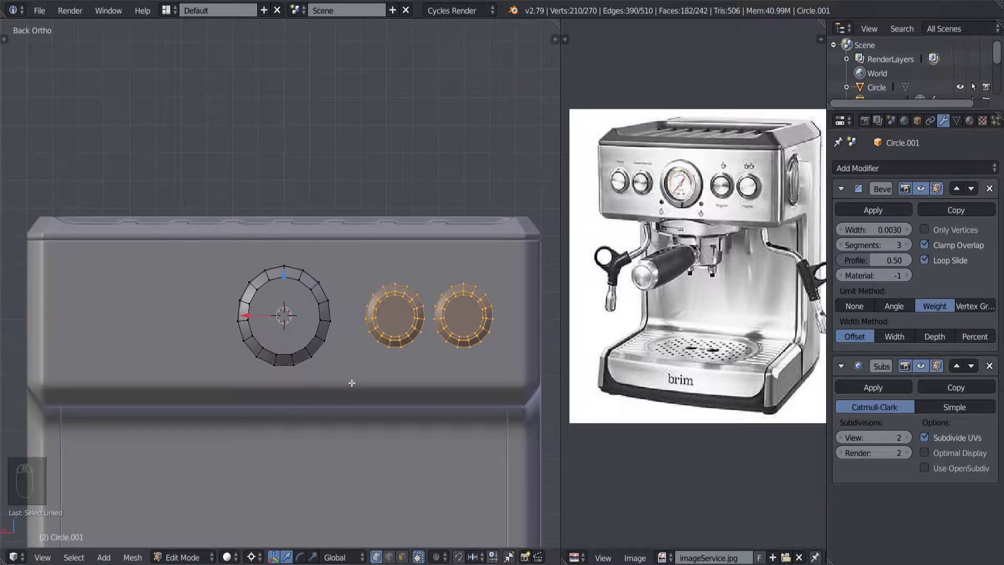
pyautogui.hotkey('shift', 'd')
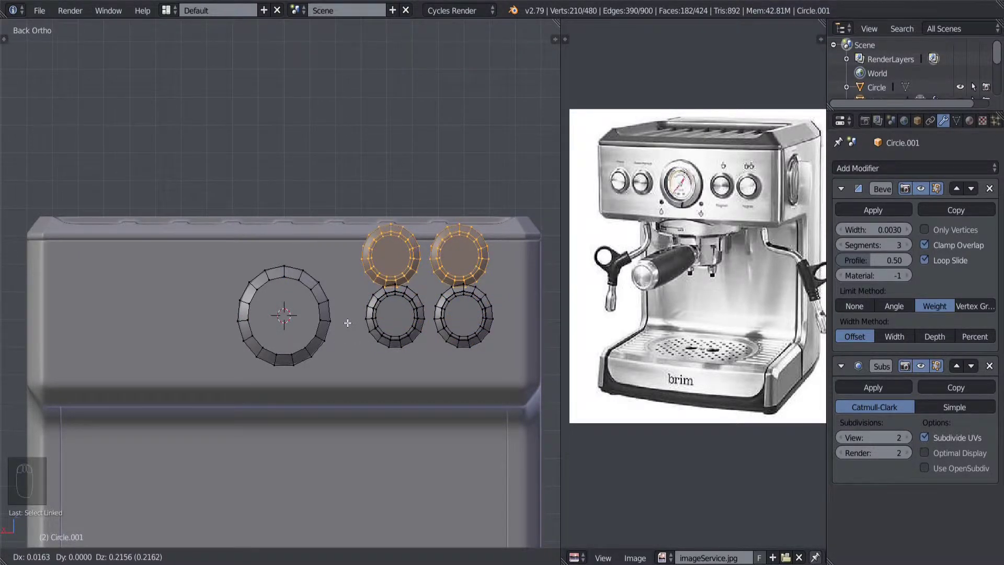
pyautogui.rightClick(347, 322)
pyautogui.press('s')
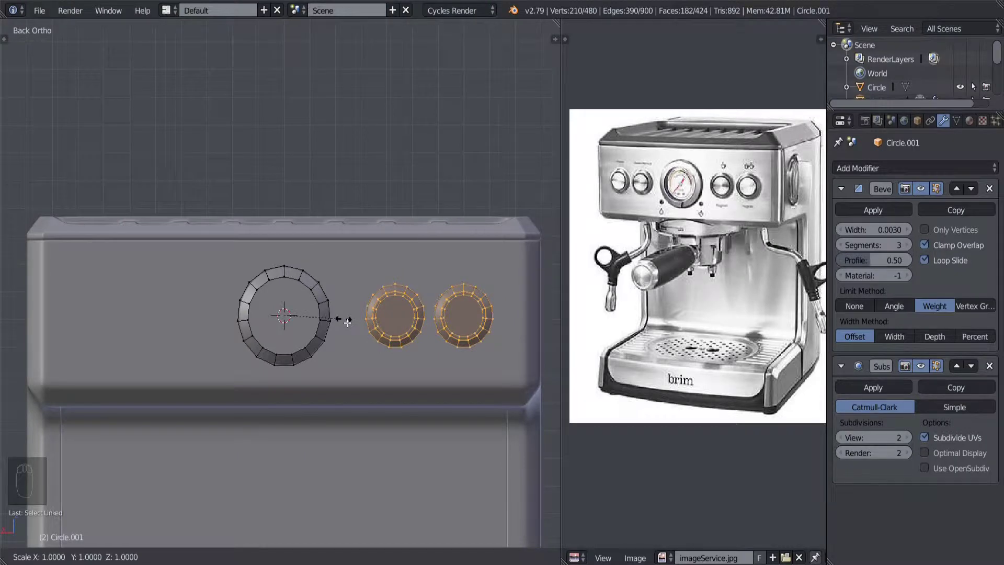
pyautogui.press('x')
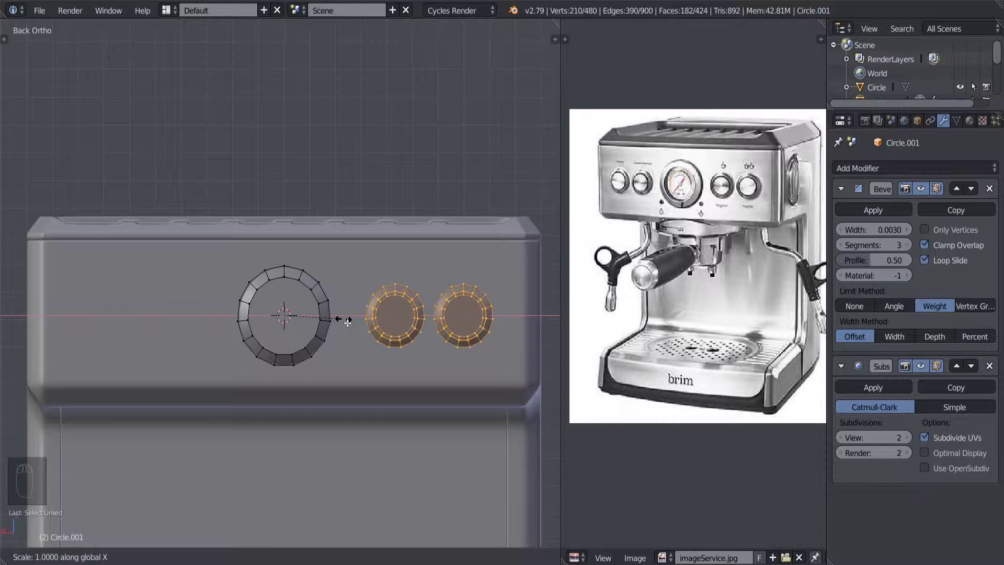
pyautogui.write('-1')
pyautogui.press('Return')
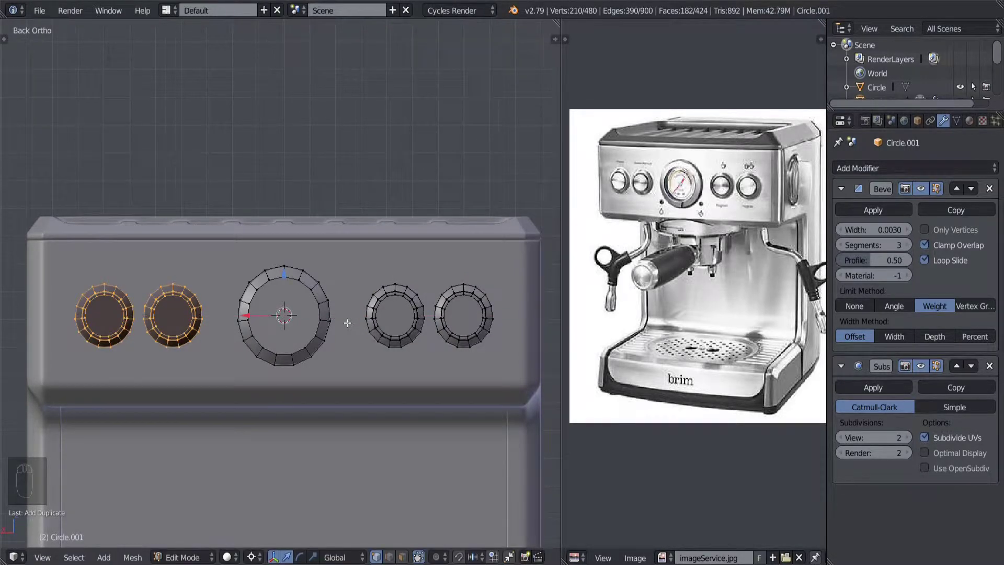
pyautogui.moveTo(348, 323); pyautogui.dragTo(327, 384, button='middle')
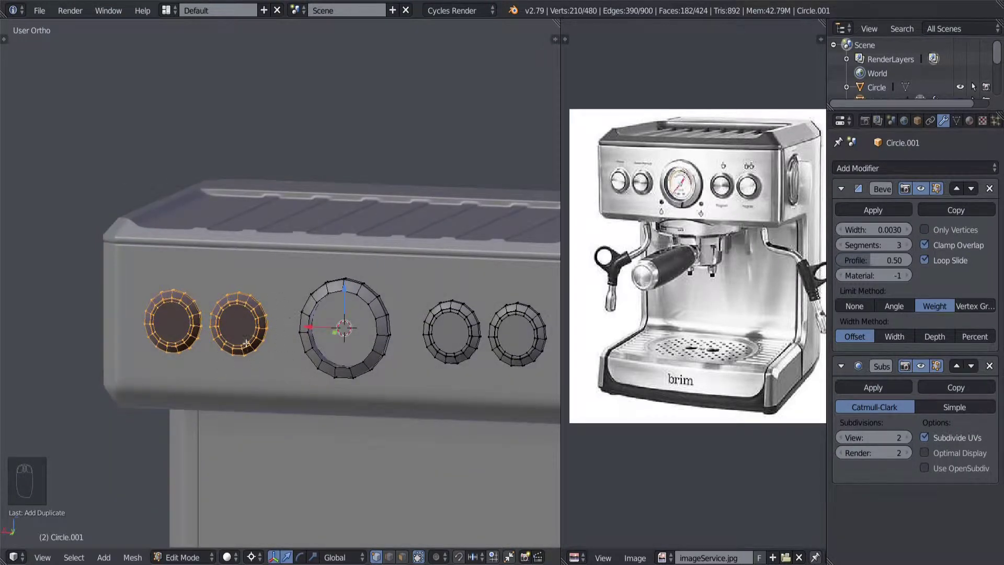
pyautogui.keyDown('shift'); pyautogui.moveTo(376, 400); pyautogui.dragTo(346, 389, button='middle'); pyautogui.keyUp('shift')
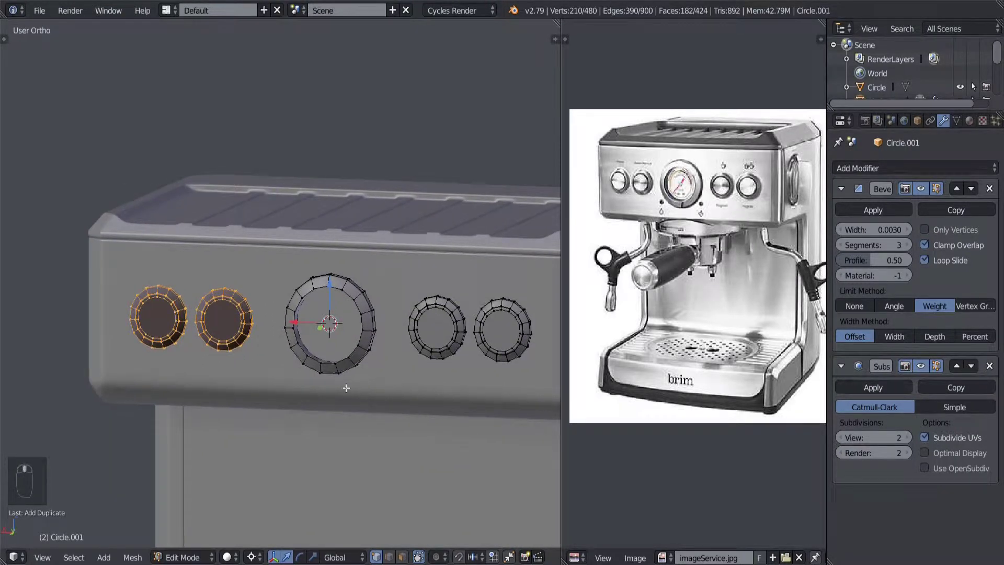
# Recalculate the normals of the mirrored knobs, leave mesh editing and deselect everything.
pyautogui.hotkey('ctrl', 'n')
pyautogui.press('a')
pyautogui.press('Tab')
pyautogui.scroll(-2, 340, 397)
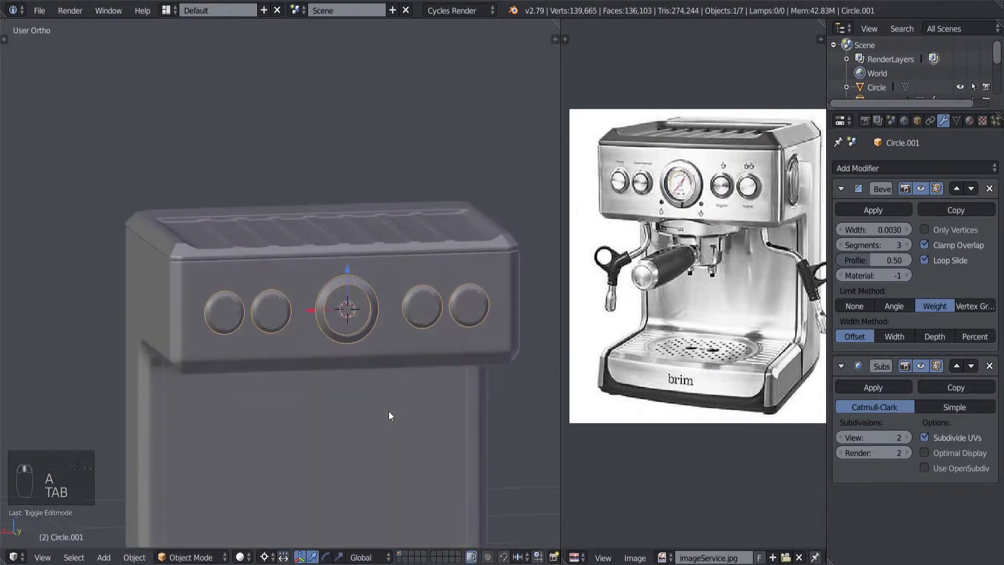
pyautogui.scroll(-3, 377, 409)
pyautogui.moveTo(359, 405)
pyautogui.mouseDown(button='middle')
pyautogui.moveTo(320, 403)
pyautogui.moveTo(360, 403)
pyautogui.mouseUp(button='middle')
pyautogui.press('a')
# Examine the large gauge ring and its open centre up close from several angles.
pyautogui.scroll(4, 361, 403)
pyautogui.scroll(3, 350, 404)
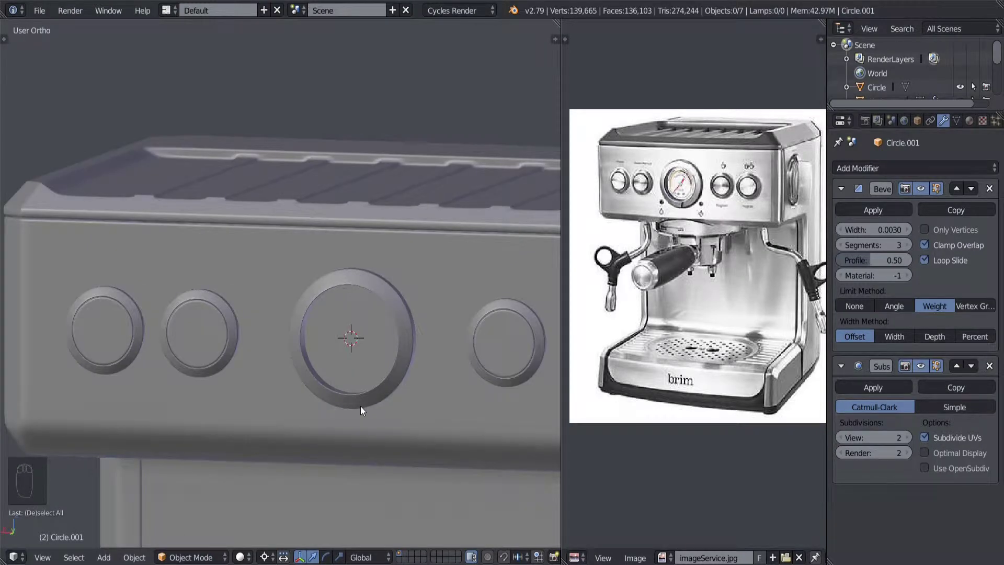
pyautogui.scroll(1, 360, 406)
pyautogui.moveTo(351, 419); pyautogui.dragTo(313, 417, button='middle')
pyautogui.scroll(1, 306, 412)
pyautogui.keyDown('shift'); pyautogui.moveTo(314, 417); pyautogui.dragTo(336, 332, button='middle'); pyautogui.keyUp('shift')
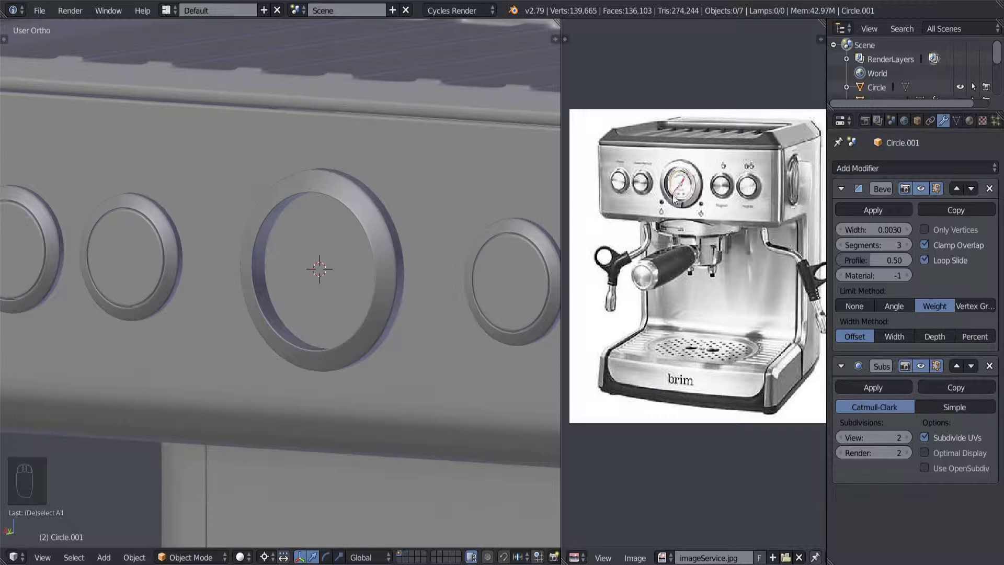
pyautogui.moveTo(389, 312); pyautogui.dragTo(377, 354, button='middle')
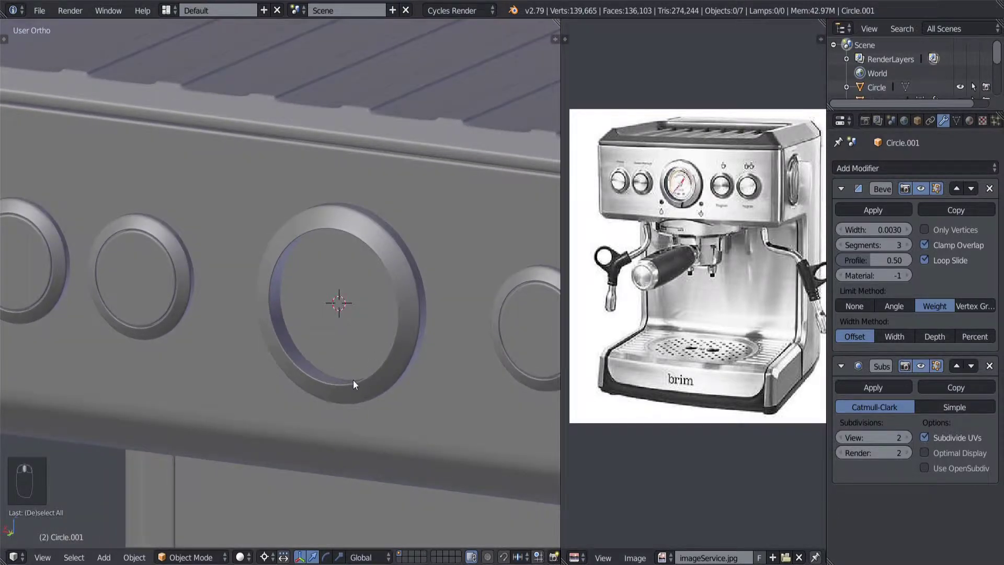
pyautogui.keyDown('shift'); pyautogui.moveTo(344, 387); pyautogui.dragTo(330, 328, button='middle'); pyautogui.keyUp('shift')
# Select the inner back edge loop of the large gauge ring and duplicate it in place.
pyautogui.press('Tab')
pyautogui.press('z')
pyautogui.press('z')
pyautogui.keyDown('alt'); pyautogui.rightClick(209, 321); pyautogui.keyUp('alt')
pyautogui.press('KP_Decimal')
pyautogui.scroll(3, 330, 327)
pyautogui.moveTo(314, 370)
pyautogui.mouseDown(button='middle')
pyautogui.moveTo(336, 379)
pyautogui.moveTo(310, 382)
pyautogui.mouseUp(button='middle')
pyautogui.press('z')
pyautogui.press('z')
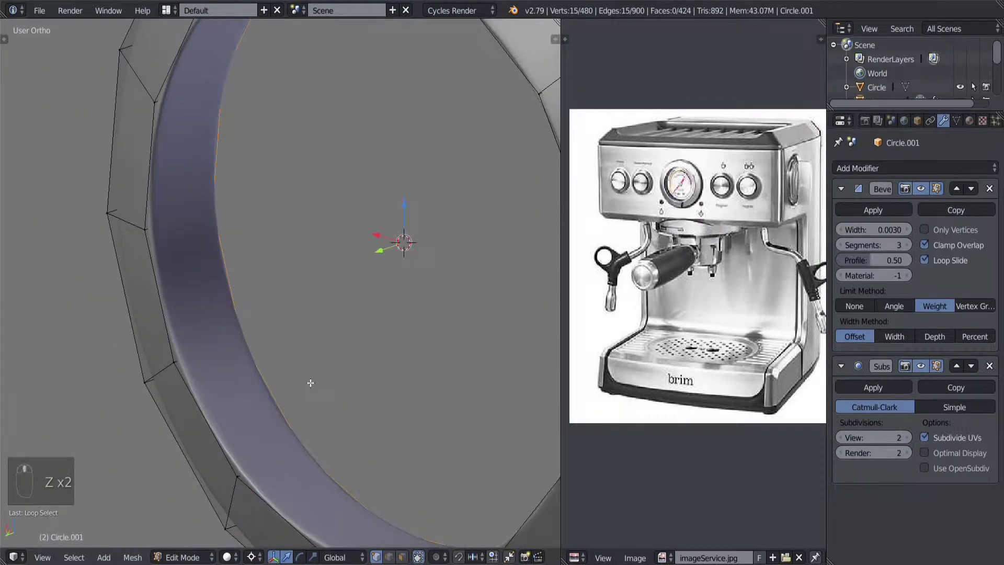
pyautogui.hotkey('shift', 'd')
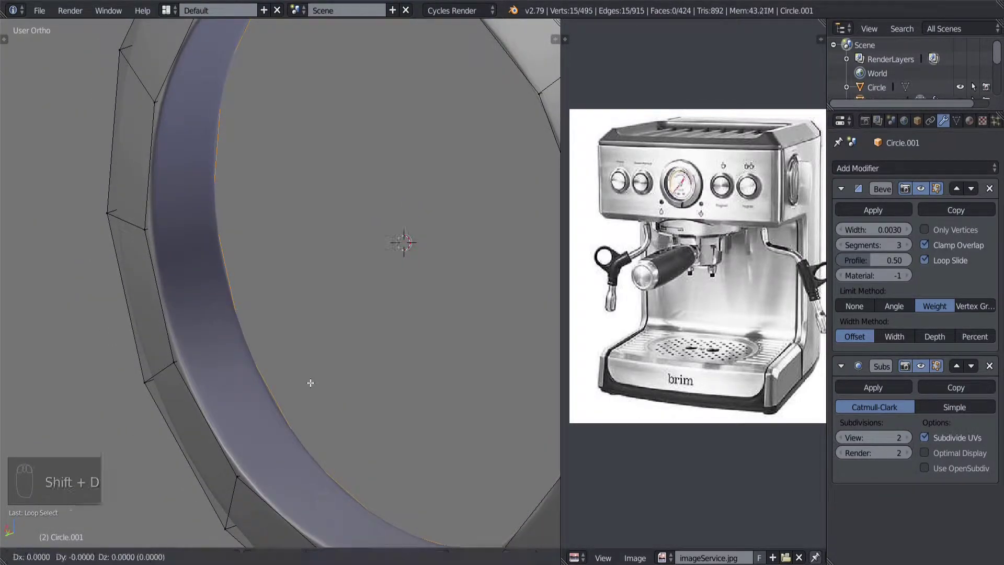
pyautogui.press('z')
pyautogui.rightClick(310, 383)
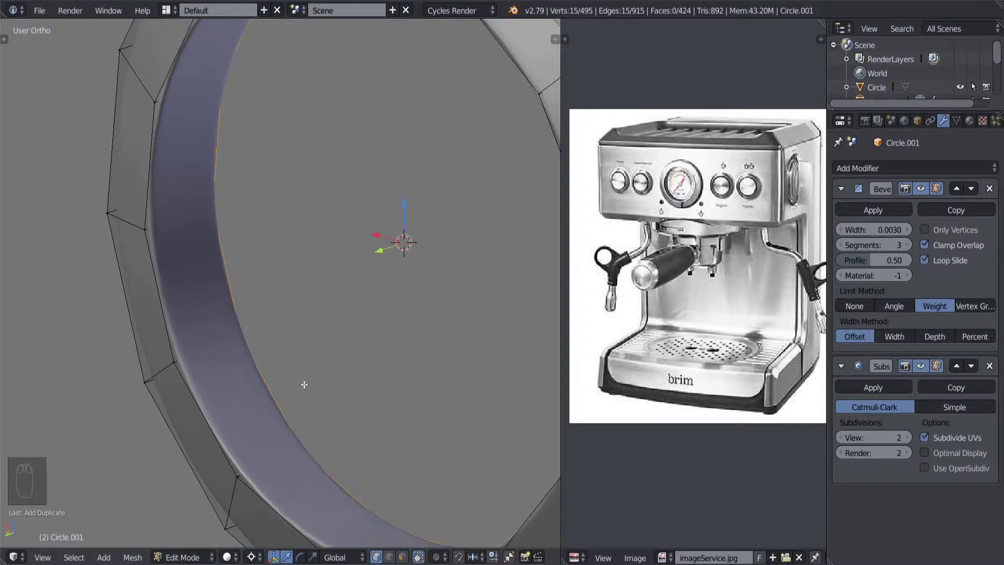
# Rescale the duplicated loop very slightly around the gauge ring's centre in the back view.
pyautogui.scroll(-2, 304, 384)
pyautogui.moveTo(305, 383); pyautogui.dragTo(282, 370, button='middle')
pyautogui.press('z')
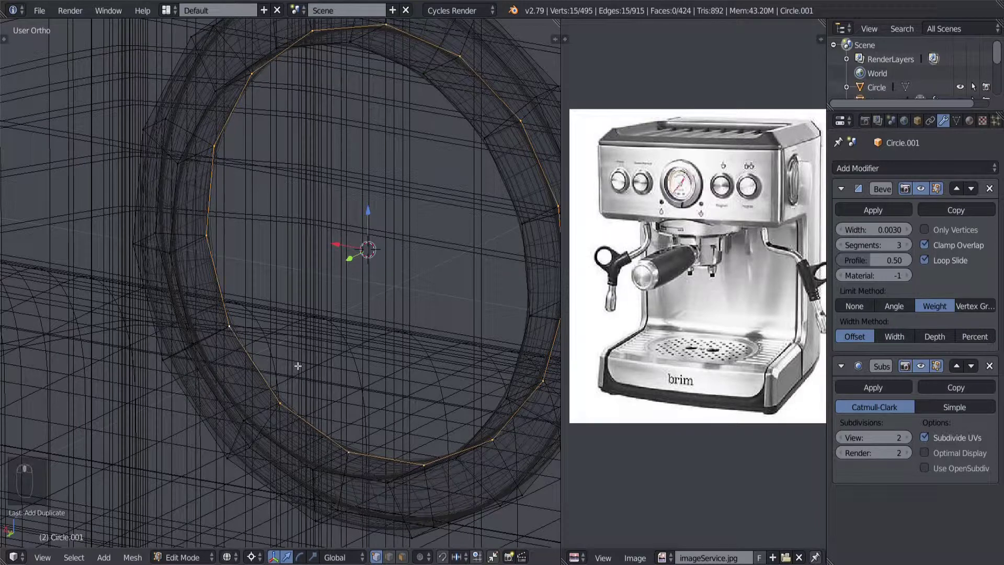
pyautogui.press('g')
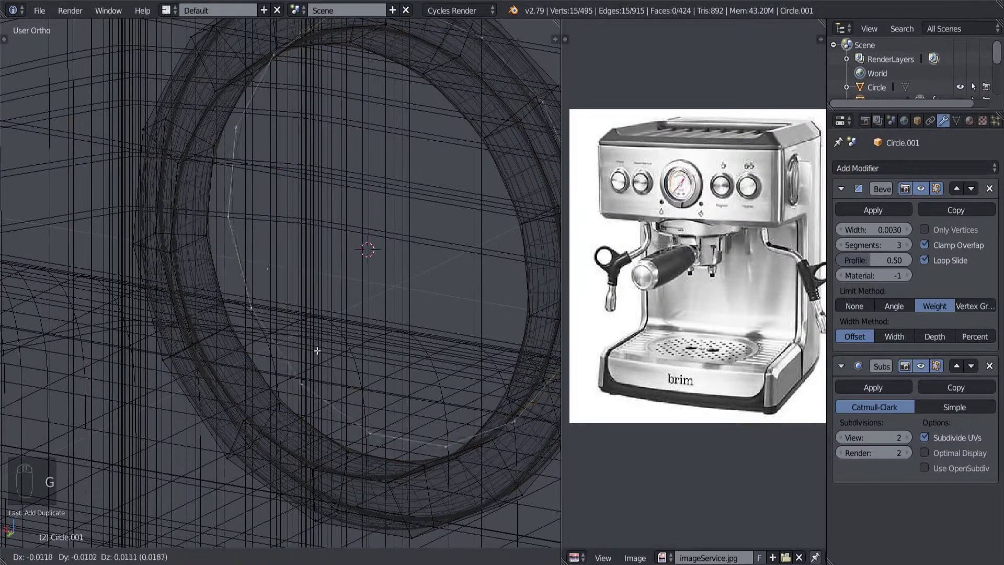
pyautogui.rightClick(325, 346)
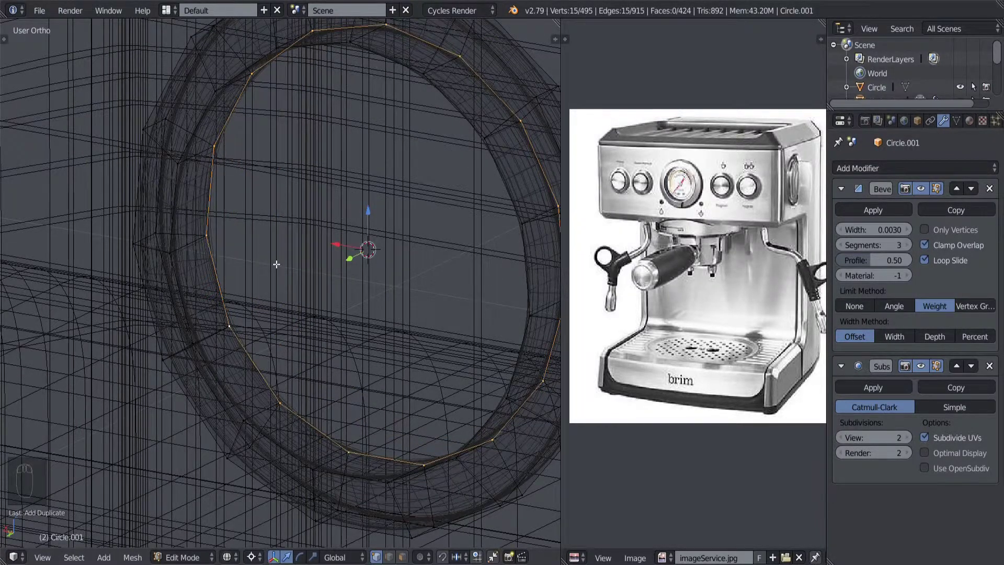
pyautogui.moveTo(276, 264); pyautogui.dragTo(343, 303, button='middle')
pyautogui.press('ctrl+KP_1')
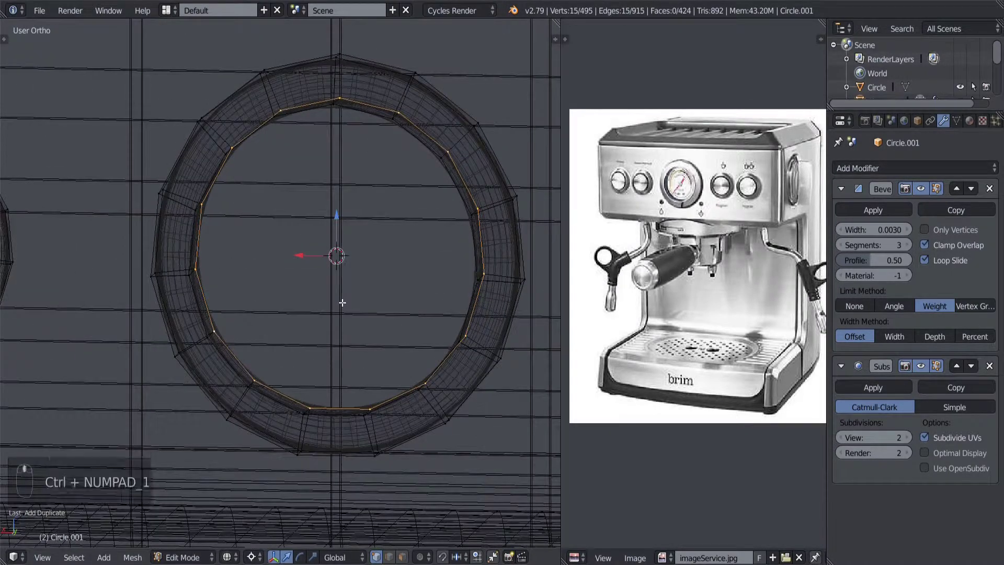
pyautogui.scroll(2, 412, 331)
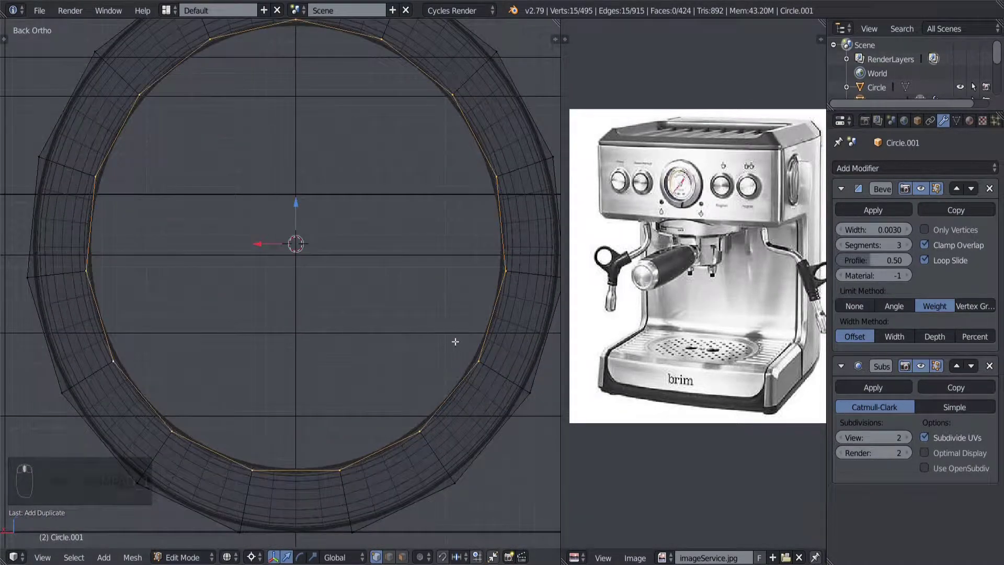
pyautogui.press('s')
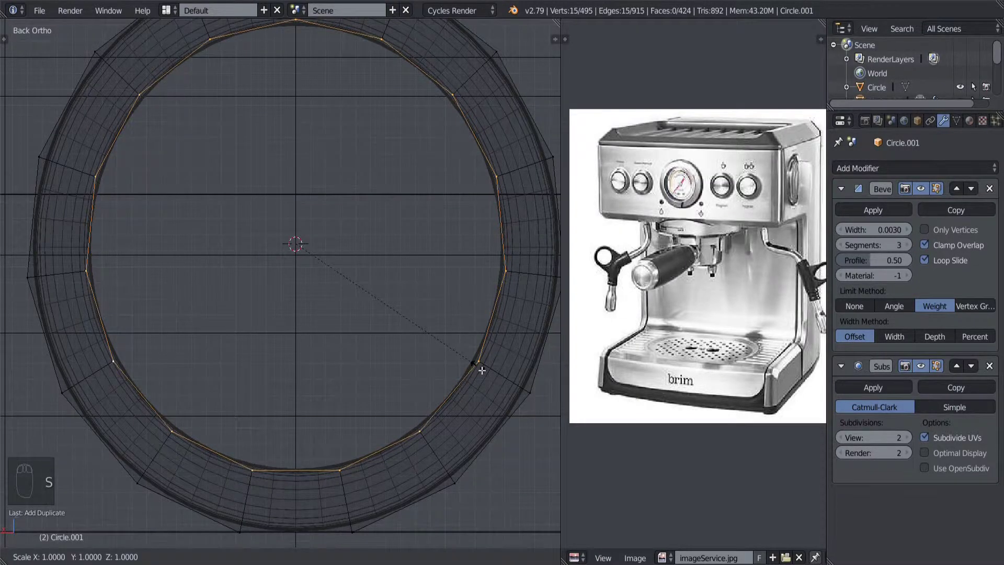
pyautogui.click(481, 367)
# Move the duplicated loop about 0.0057 along global Y inside the gauge ring and fill it with a face.
pyautogui.scroll(-3, 461, 356)
pyautogui.moveTo(433, 332)
pyautogui.mouseDown(button='middle')
pyautogui.moveTo(403, 377)
pyautogui.moveTo(352, 403)
pyautogui.moveTo(385, 372)
pyautogui.moveTo(363, 376)
pyautogui.moveTo(358, 391)
pyautogui.mouseUp(button='middle')
pyautogui.press('z')
pyautogui.scroll(3, 387, 396)
pyautogui.moveTo(307, 360); pyautogui.dragTo(294, 360)
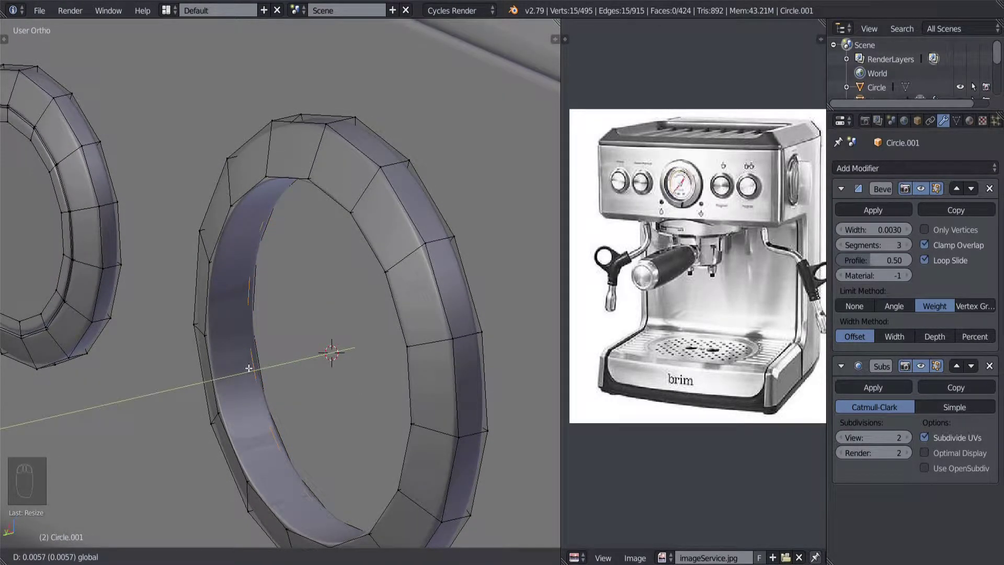
pyautogui.moveTo(248, 368); pyautogui.dragTo(255, 373)
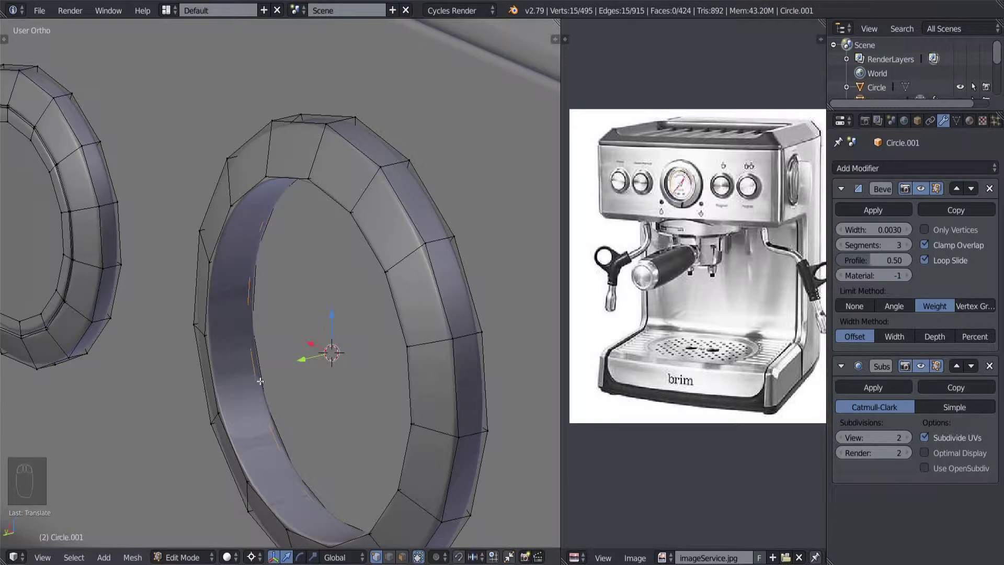
pyautogui.moveTo(331, 367); pyautogui.dragTo(279, 374, button='middle')
pyautogui.press('f')
pyautogui.press('z')
pyautogui.press('z')
pyautogui.press('Tab')
pyautogui.press('Tab')
pyautogui.press('z')
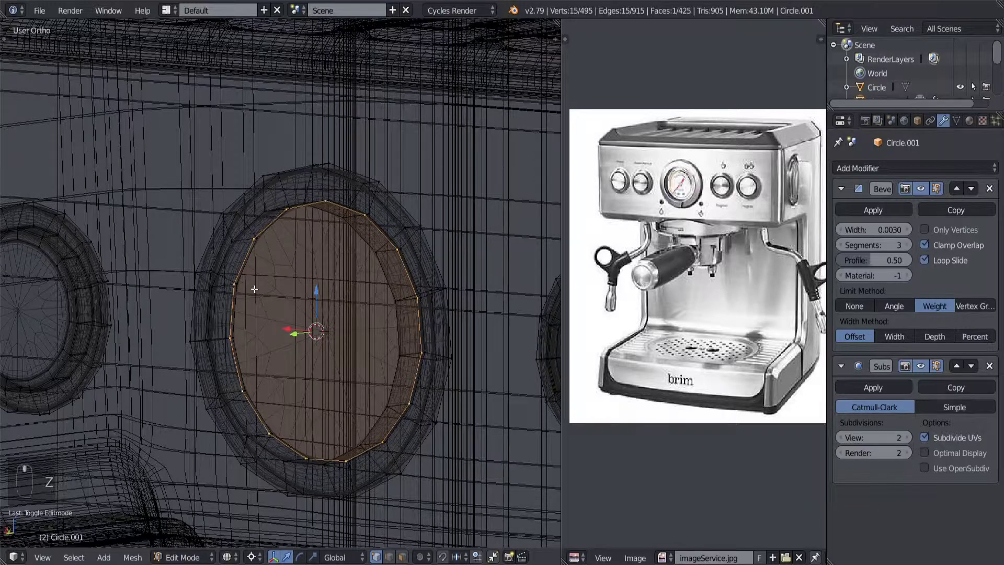
# Duplicate the gauge's back face and move the copy about 0.043 along global Y to the front opening of the ring.
pyautogui.moveTo(258, 276)
pyautogui.mouseDown(button='middle')
pyautogui.moveTo(361, 372)
pyautogui.moveTo(291, 383)
pyautogui.moveTo(278, 374)
pyautogui.mouseUp(button='middle')
pyautogui.scroll(2, 346, 370)
pyautogui.press('z')
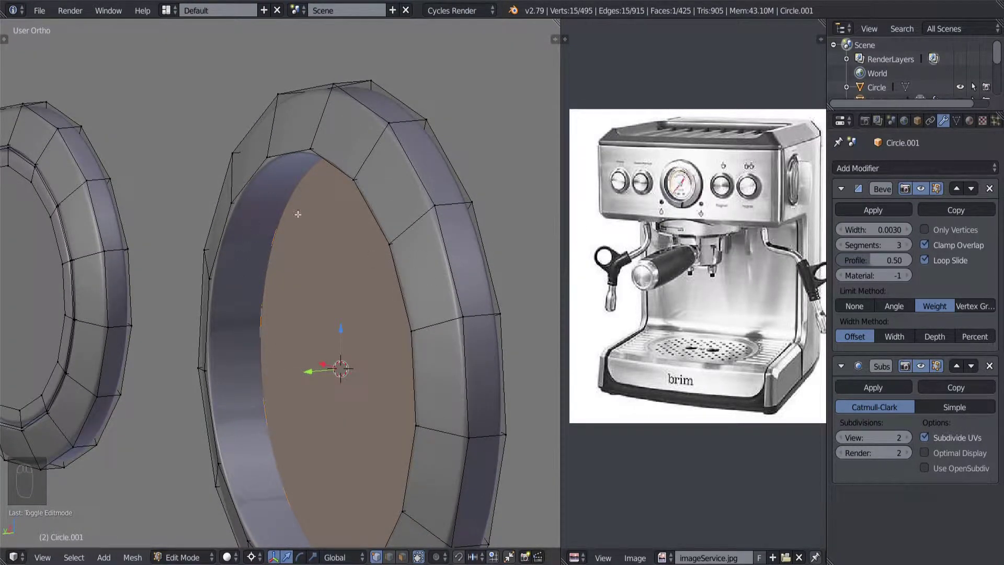
pyautogui.scroll(-3, 297, 214)
pyautogui.scroll(1, 306, 261)
pyautogui.scroll(-1, 313, 309)
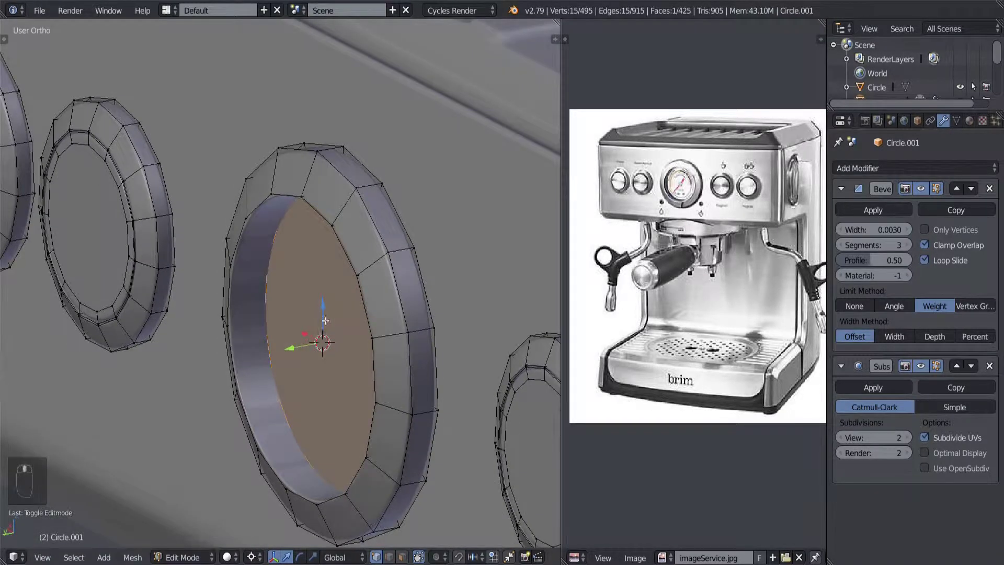
pyautogui.moveTo(326, 321); pyautogui.dragTo(328, 338, button='middle')
pyautogui.hotkey('shift', 'd')
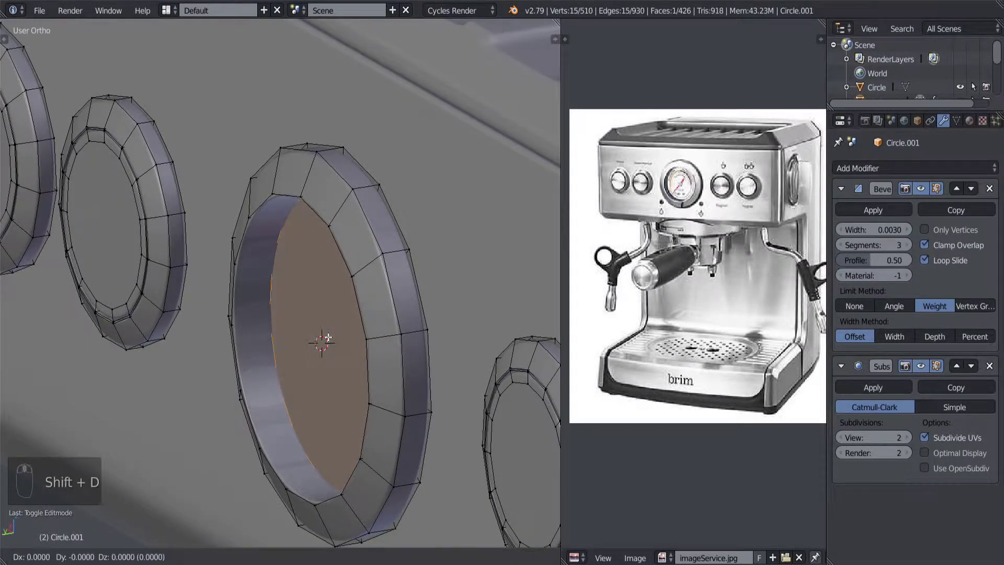
pyautogui.press('y')
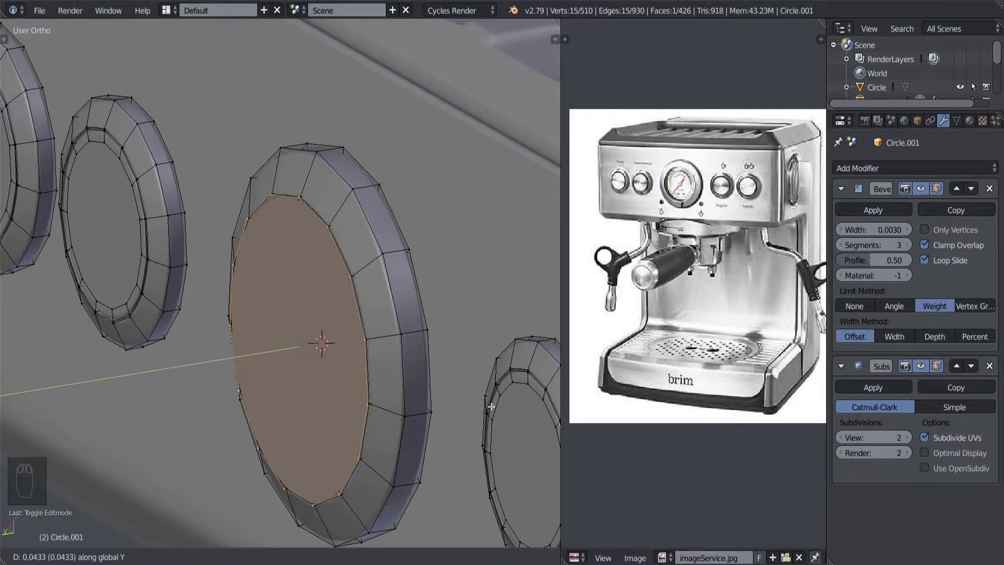
pyautogui.click(325, 404)
pyautogui.press('Tab')
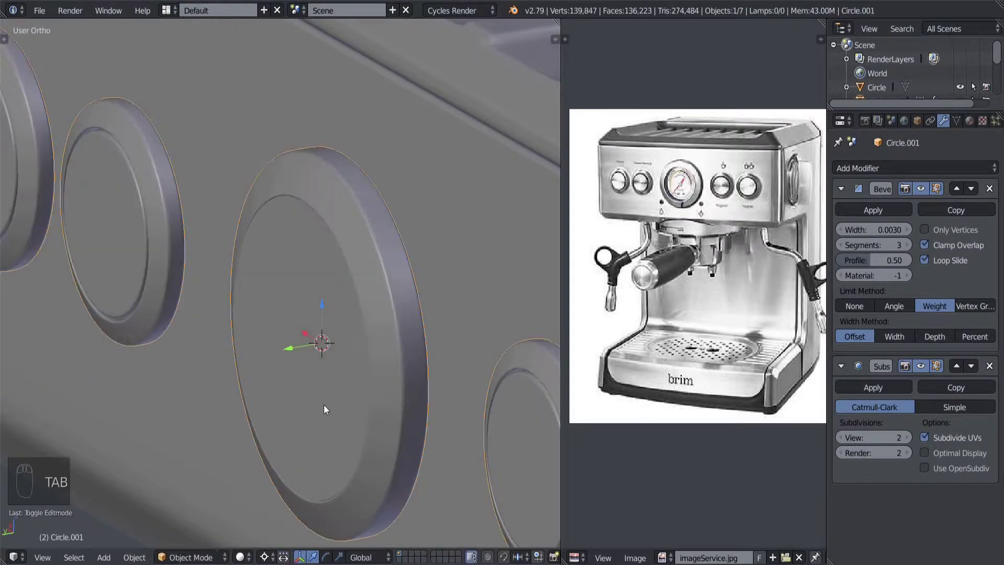
# Examine how the front disc fits the gauge ring in shaded and wireframe display.
pyautogui.scroll(2, 356, 400)
pyautogui.press('KP_1')
pyautogui.scroll(2, 384, 395)
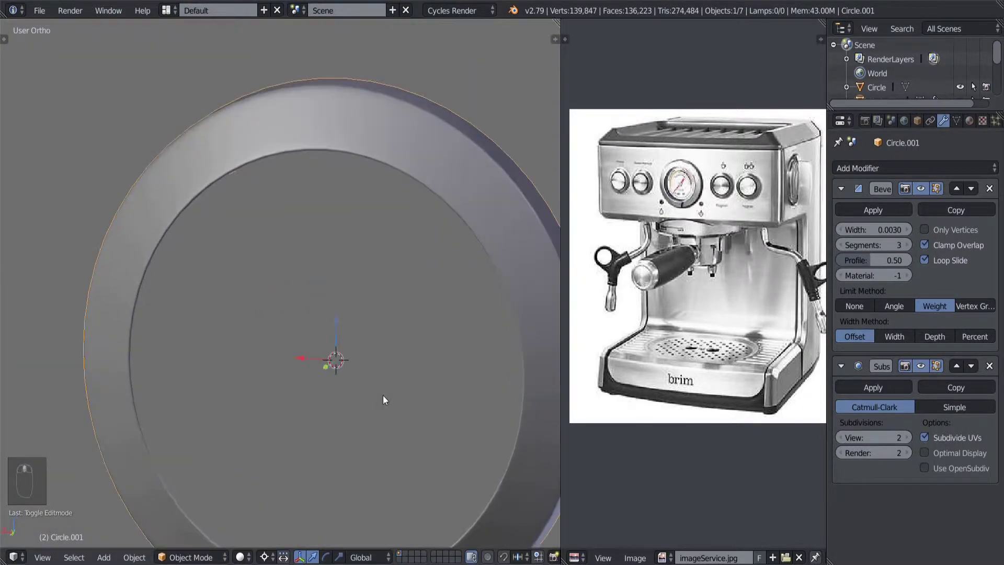
pyautogui.moveTo(375, 393); pyautogui.dragTo(343, 387, button='middle')
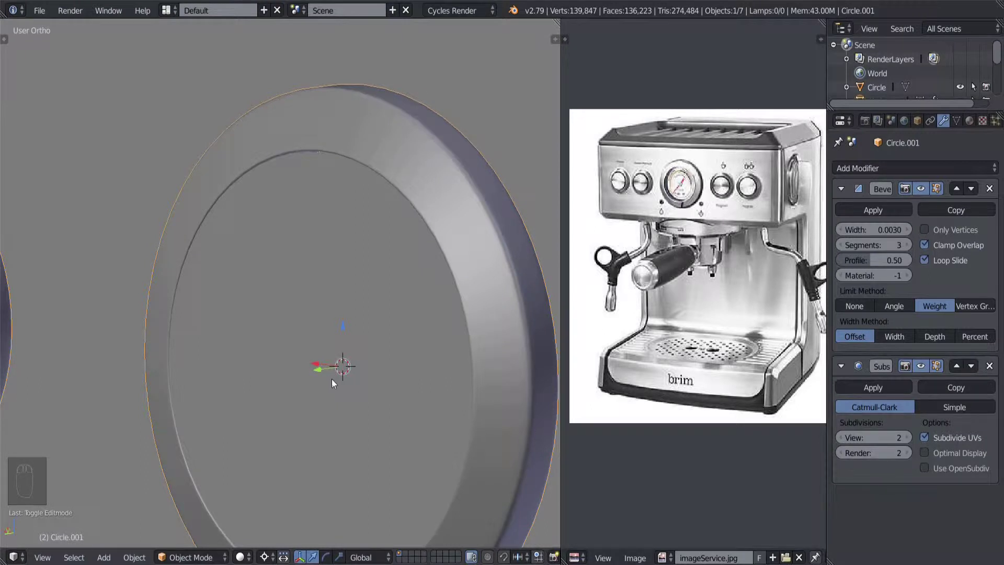
pyautogui.moveTo(354, 380)
pyautogui.mouseDown(button='middle')
pyautogui.moveTo(341, 376)
pyautogui.moveTo(369, 371)
pyautogui.moveTo(384, 351)
pyautogui.moveTo(337, 368)
pyautogui.moveTo(347, 358)
pyautogui.mouseUp(button='middle')
pyautogui.press('Tab')
pyautogui.press('z')
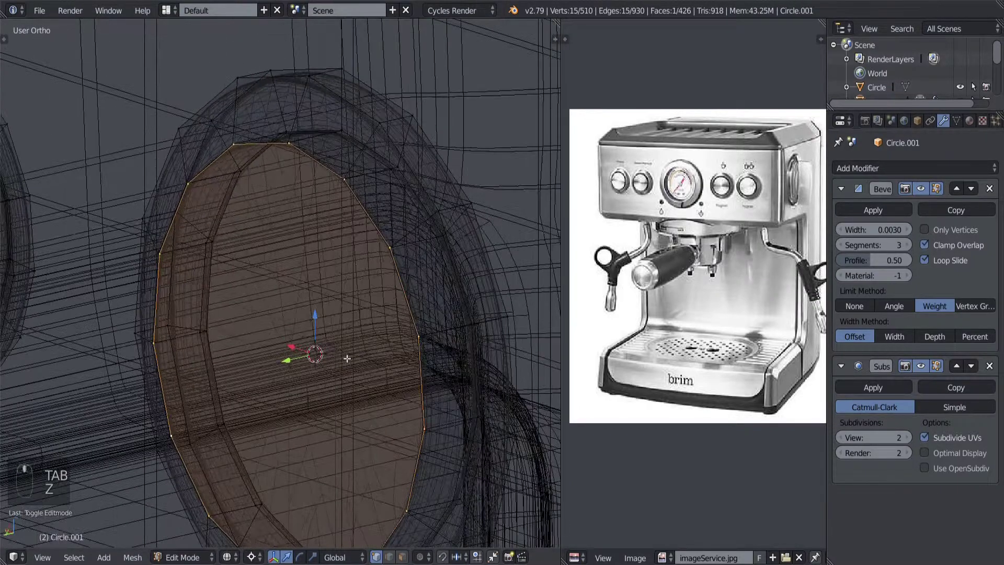
pyautogui.moveTo(346, 225); pyautogui.dragTo(375, 181, button='middle')
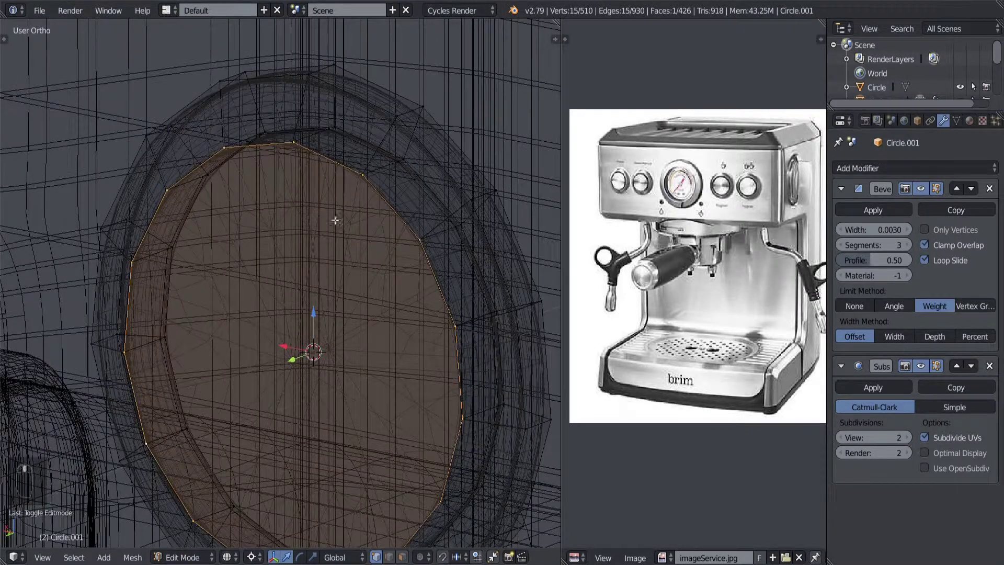
pyautogui.moveTo(346, 256); pyautogui.dragTo(370, 242, button='middle')
pyautogui.press('z')
pyautogui.scroll(-2, 370, 262)
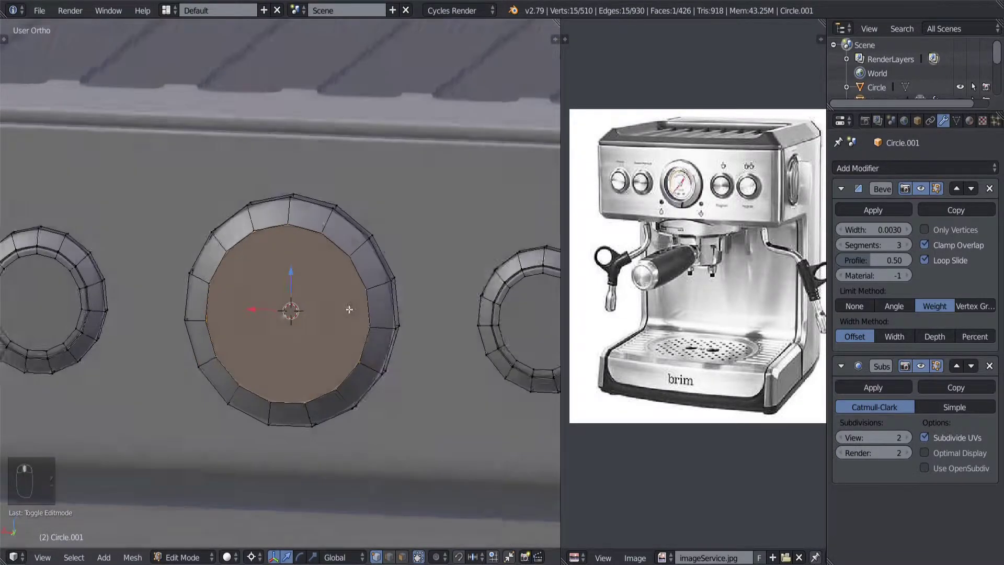
pyautogui.press('Tab')
pyautogui.moveTo(345, 307); pyautogui.dragTo(428, 273, button='middle')
pyautogui.moveTo(313, 293); pyautogui.dragTo(360, 267, button='middle')
pyautogui.scroll(3, 350, 327)
# Separate the selected front disc of the gauge into its own object and leave mesh editing.
pyautogui.press('Tab')
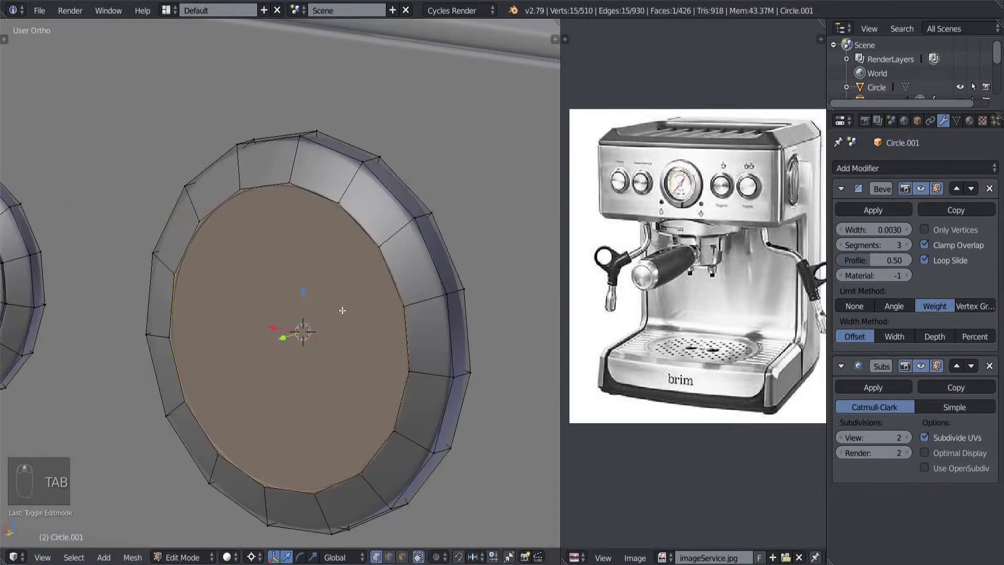
pyautogui.press('z')
pyautogui.scroll(2, 347, 256)
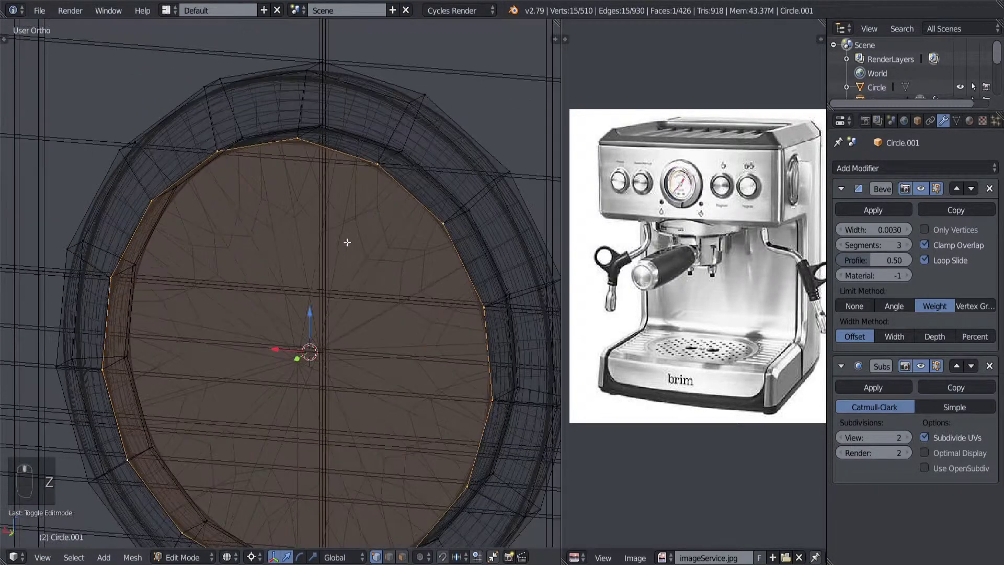
pyautogui.scroll(-3, 345, 222)
pyautogui.moveTo(343, 224)
pyautogui.mouseDown(button='middle')
pyautogui.moveTo(314, 235)
pyautogui.moveTo(307, 224)
pyautogui.mouseUp(button='middle')
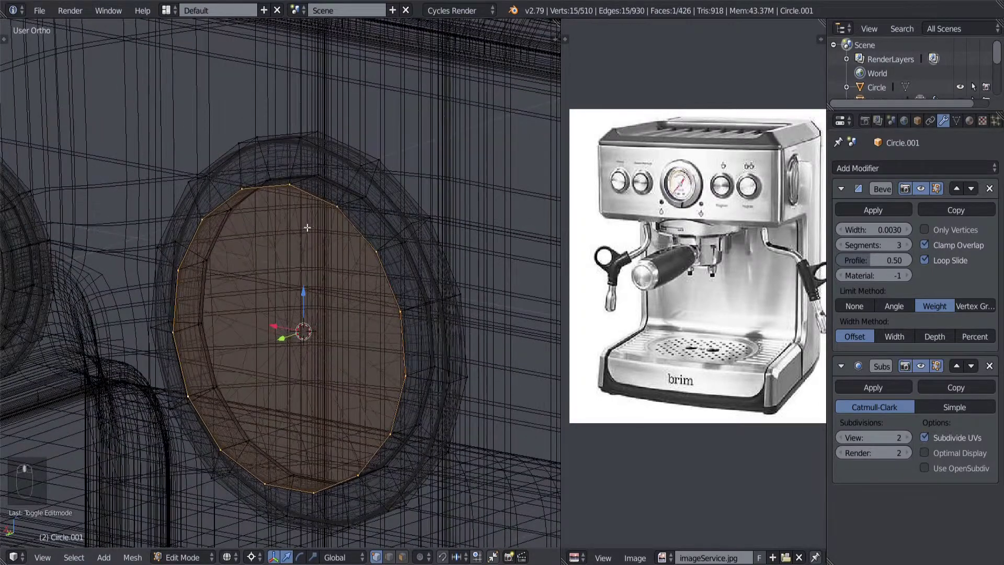
pyautogui.scroll(3, 309, 246)
pyautogui.press('z')
pyautogui.press('p')
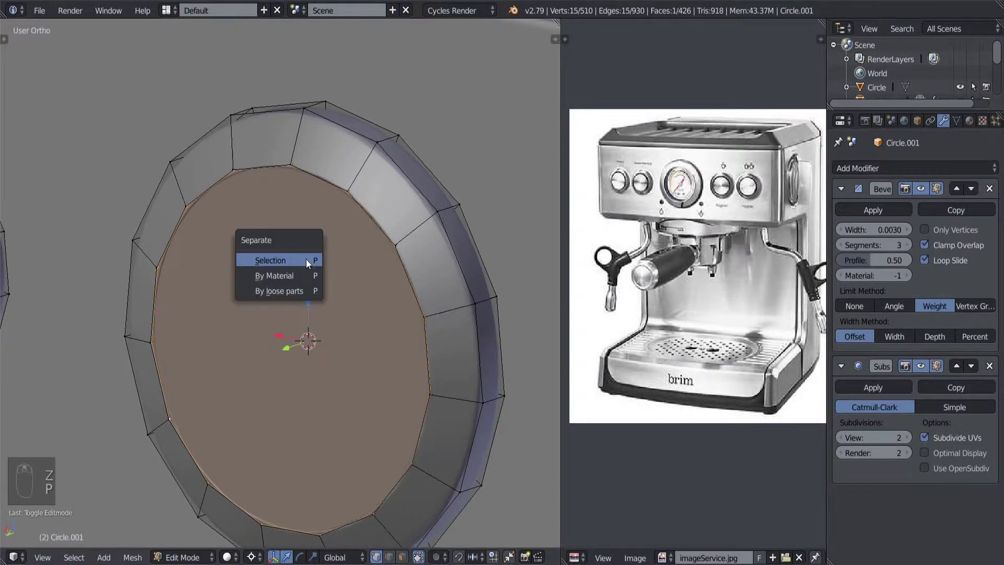
pyautogui.click(306, 260)
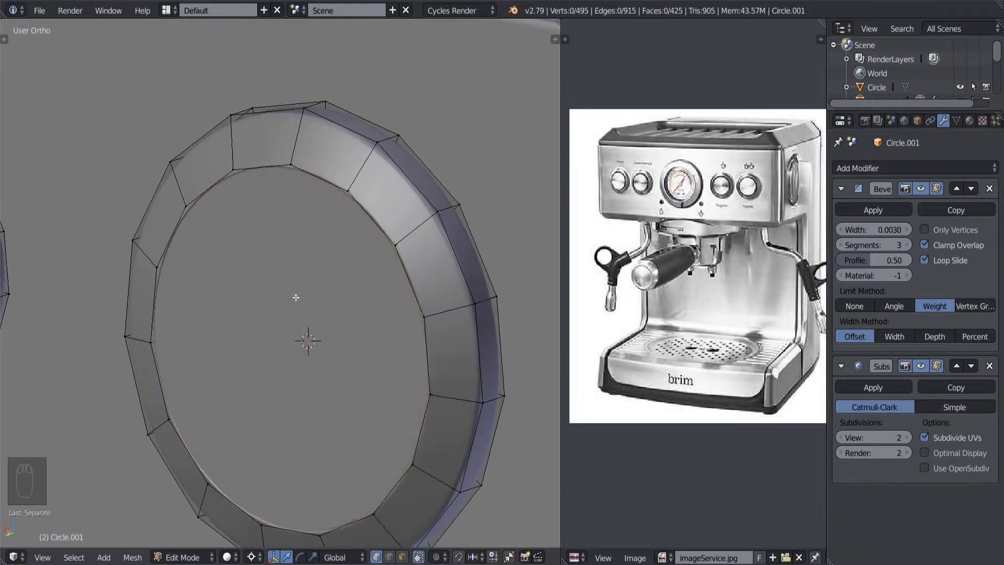
pyautogui.press('Tab')
# Select the separated gauge disc and add a Solidify modifier to it.
pyautogui.press('z')
pyautogui.scroll(-4, 307, 314)
pyautogui.press('z')
pyautogui.rightClick(284, 289)
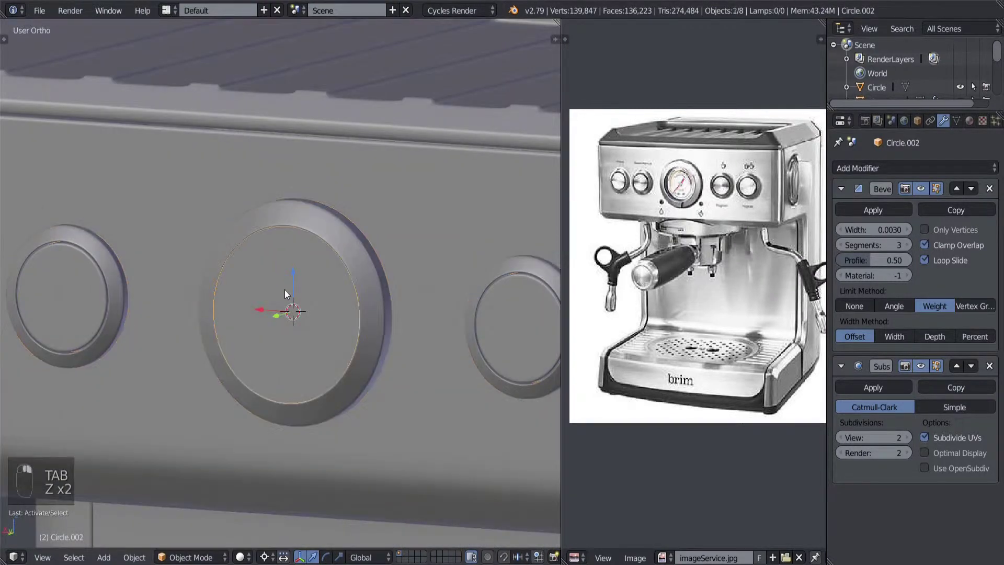
pyautogui.scroll(3, 274, 294)
pyautogui.click(914, 166)
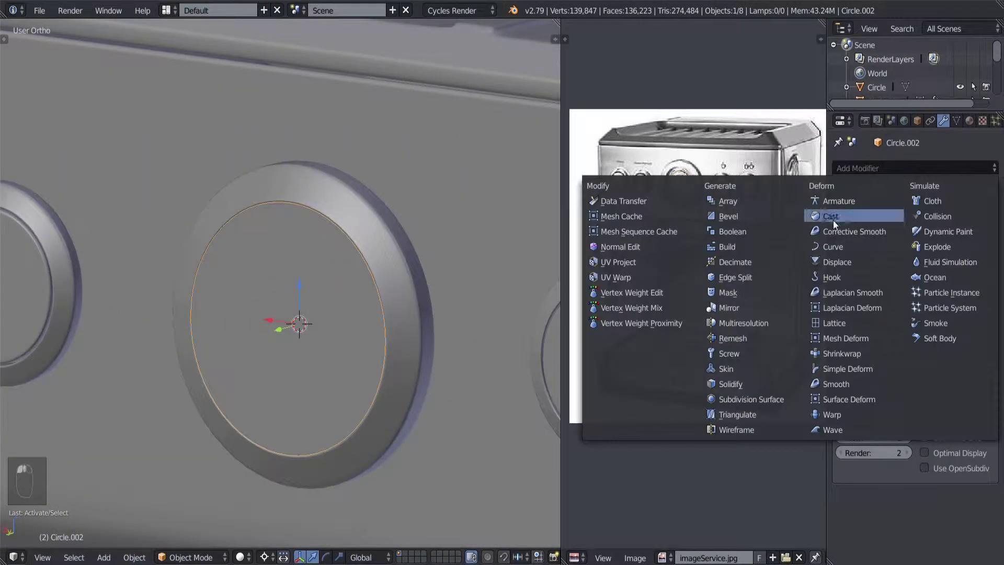
pyautogui.click(744, 383)
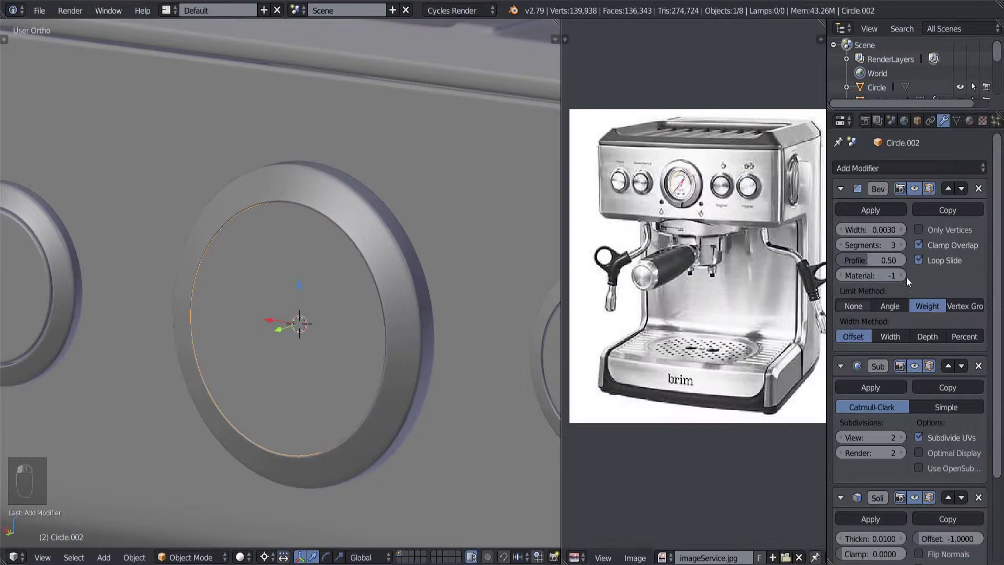
# Remove the gauge disc's Bevel modifier and set its Solidify thickness to 0.0025.
pyautogui.click(978, 188)
pyautogui.moveTo(224, 361); pyautogui.dragTo(260, 339, button='middle')
pyautogui.press('z')
pyautogui.moveTo(880, 358); pyautogui.dragTo(843, 358)
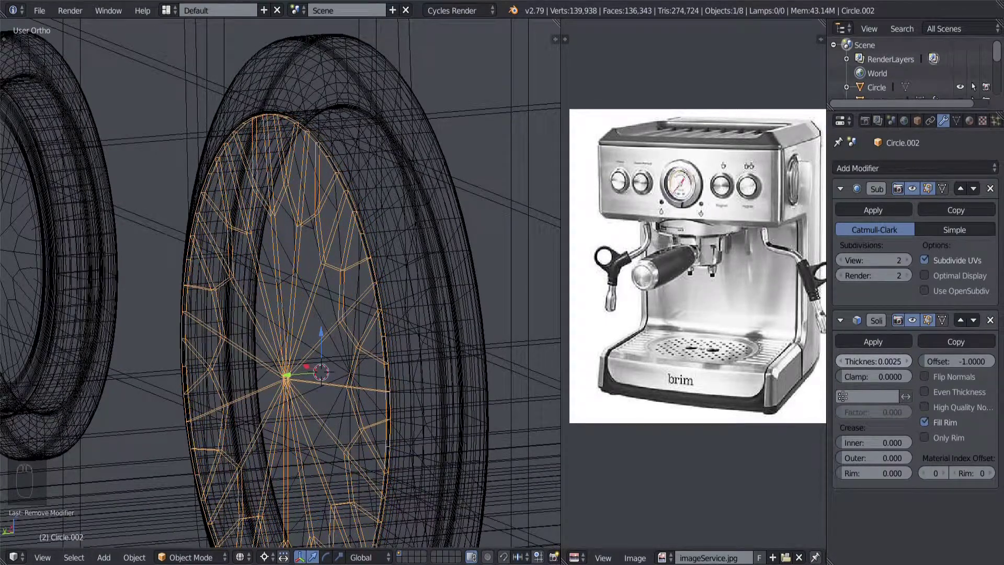
# Examine the thickened gauge disc inside its ring and against the whole front panel in shaded and wireframe display.
pyautogui.scroll(-4, 263, 358)
pyautogui.press('z')
pyautogui.scroll(7, 293, 365)
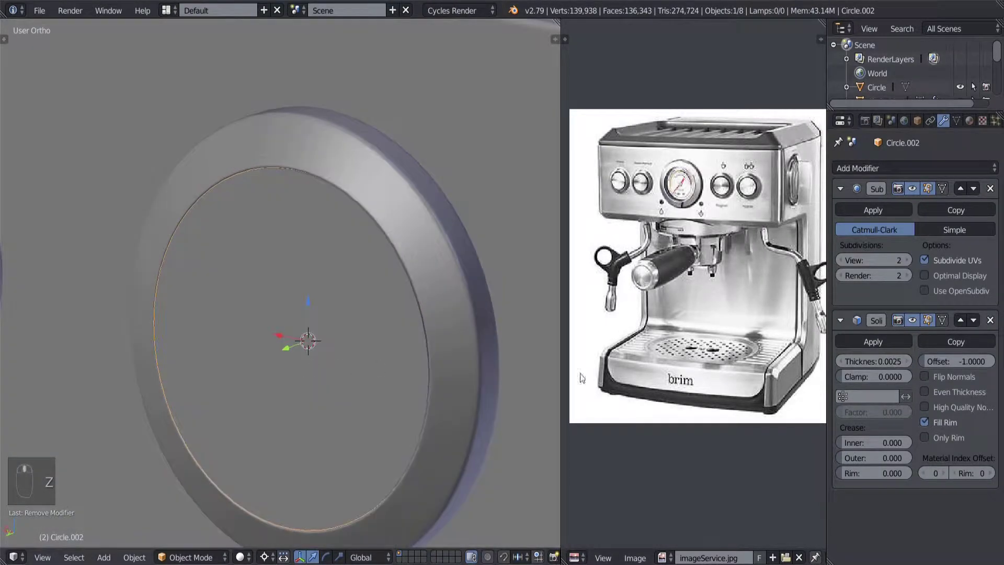
pyautogui.moveTo(446, 384)
pyautogui.mouseDown(button='middle')
pyautogui.moveTo(462, 383)
pyautogui.moveTo(280, 399)
pyautogui.mouseUp(button='middle')
pyautogui.scroll(-2, 403, 391)
pyautogui.scroll(-2, 360, 390)
pyautogui.press('z')
pyautogui.press('z')
pyautogui.scroll(-2, 335, 391)
pyautogui.scroll(2, 336, 393)
pyautogui.scroll(-3, 315, 403)
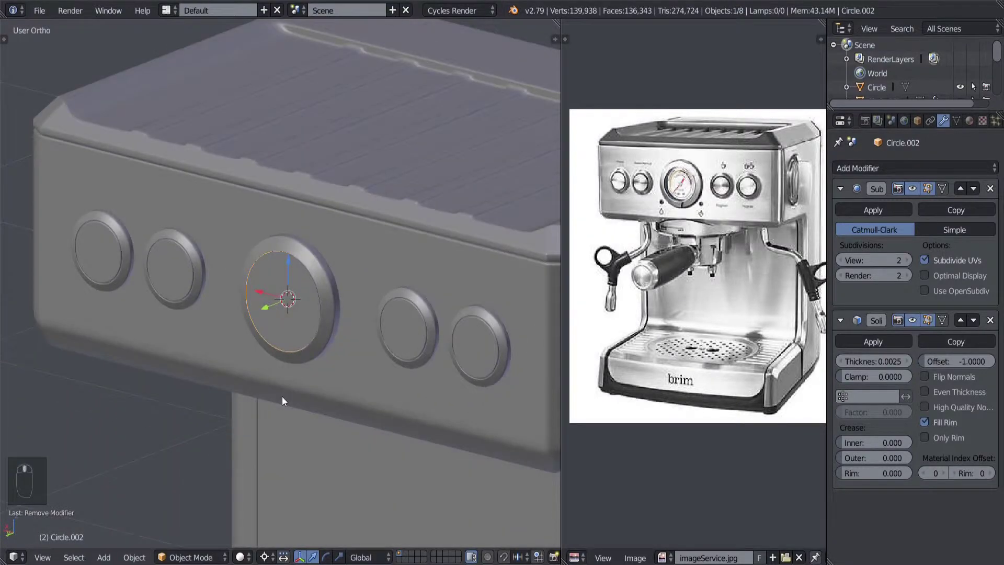
# Check the disc's depth within the gauge ring from oblique and frontal angles, comparing wireframe with shaded display.
pyautogui.scroll(1, 282, 396)
pyautogui.moveTo(291, 313)
pyautogui.mouseDown(button='middle')
pyautogui.moveTo(307, 339)
pyautogui.moveTo(269, 361)
pyautogui.moveTo(354, 359)
pyautogui.moveTo(309, 353)
pyautogui.moveTo(321, 344)
pyautogui.mouseUp(button='middle')
pyautogui.press('z')
pyautogui.scroll(2, 318, 348)
pyautogui.scroll(1, 303, 353)
pyautogui.press('z')
pyautogui.scroll(-2, 303, 353)
pyautogui.scroll(2, 354, 359)
pyautogui.scroll(1, 315, 347)
pyautogui.press('z')
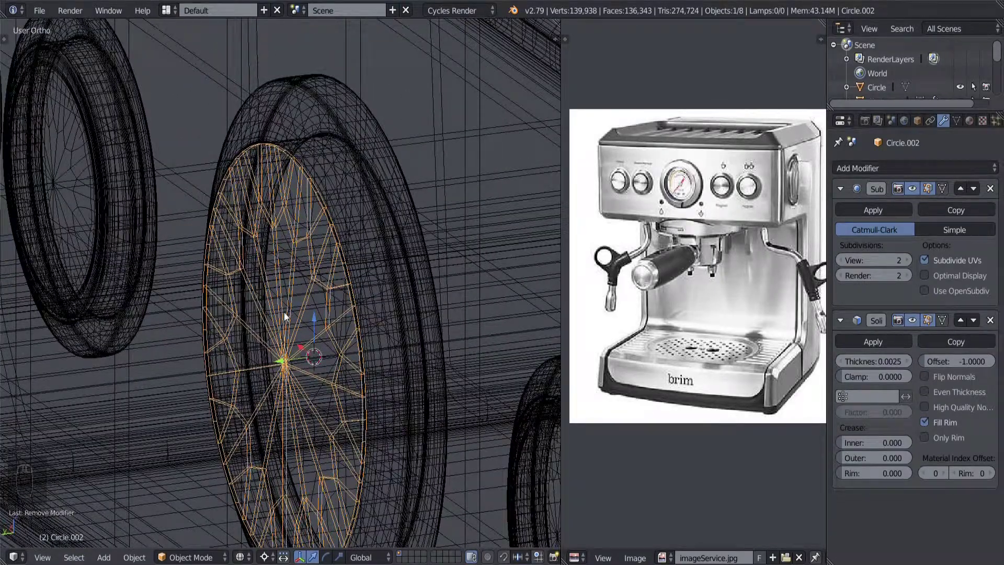
pyautogui.scroll(-2, 285, 316)
pyautogui.moveTo(285, 316)
pyautogui.mouseDown(button='middle')
pyautogui.moveTo(347, 342)
pyautogui.moveTo(332, 332)
pyautogui.moveTo(385, 325)
pyautogui.moveTo(315, 318)
pyautogui.moveTo(315, 337)
pyautogui.moveTo(407, 319)
pyautogui.moveTo(378, 318)
pyautogui.mouseUp(button='middle')
pyautogui.scroll(1, 361, 316)
pyautogui.press('z')
pyautogui.scroll(3, 316, 340)
pyautogui.scroll(-3, 345, 330)
pyautogui.scroll(1, 388, 317)
pyautogui.scroll(1, 378, 319)
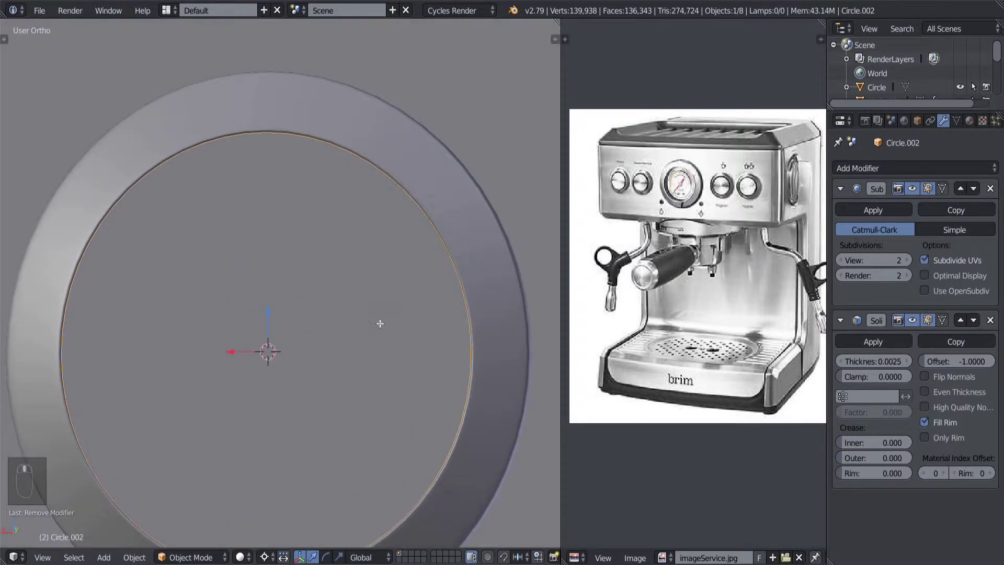
# Inspect the seam between the disc's edge and the inner edge of the gauge ring up close.
pyautogui.press('Tab')
pyautogui.press('a')
pyautogui.press('a')
pyautogui.press('Tab')
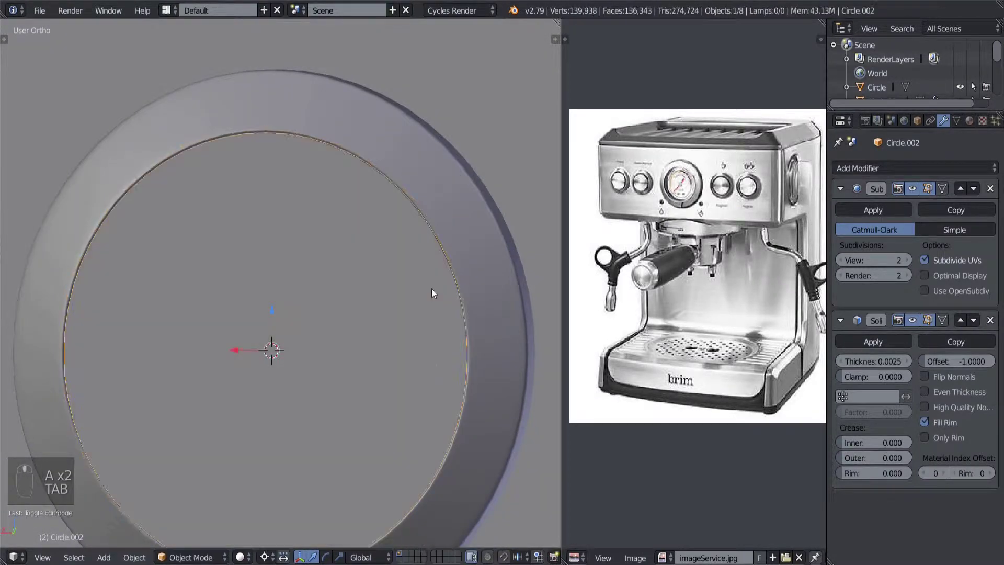
pyautogui.scroll(2, 328, 341)
pyautogui.scroll(4, 391, 284)
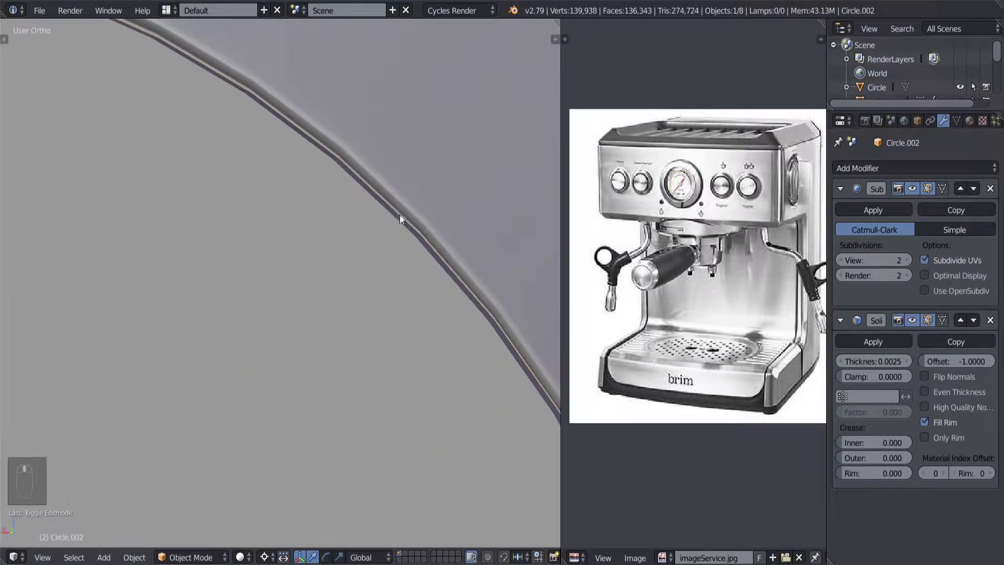
pyautogui.scroll(-3, 310, 259)
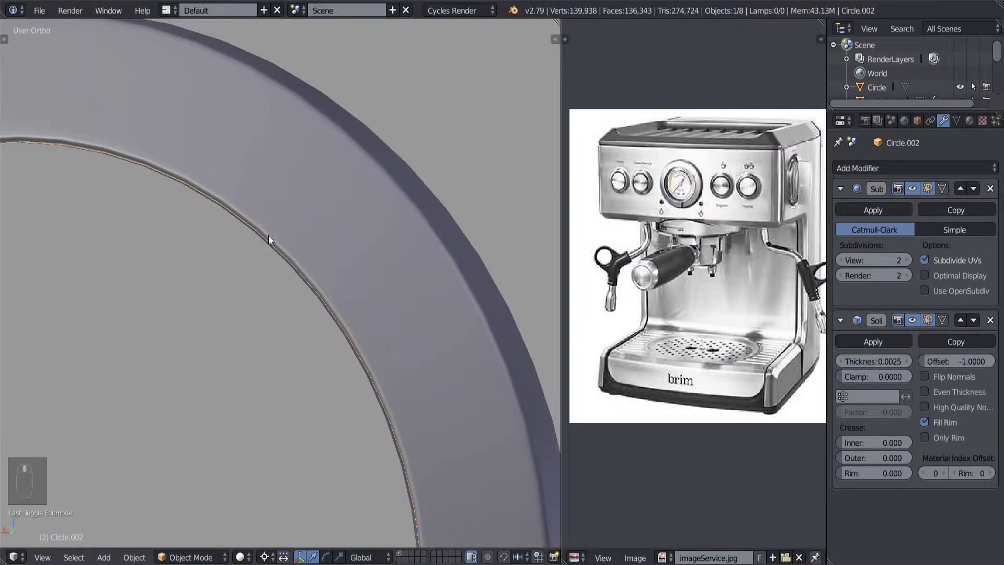
pyautogui.scroll(-1, 268, 238)
pyautogui.scroll(3, 276, 237)
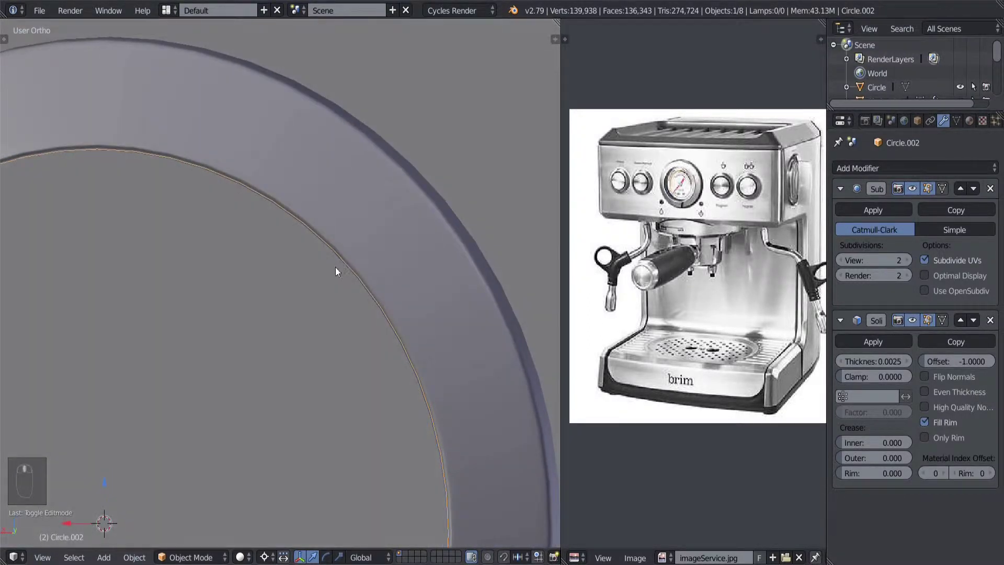
pyautogui.moveTo(336, 271); pyautogui.dragTo(380, 302, button='middle')
# Push the gauge disc's face slightly back into the ring with Shrink/Fatten, by about -0.0014, and leave mesh editing.
pyautogui.press('Tab')
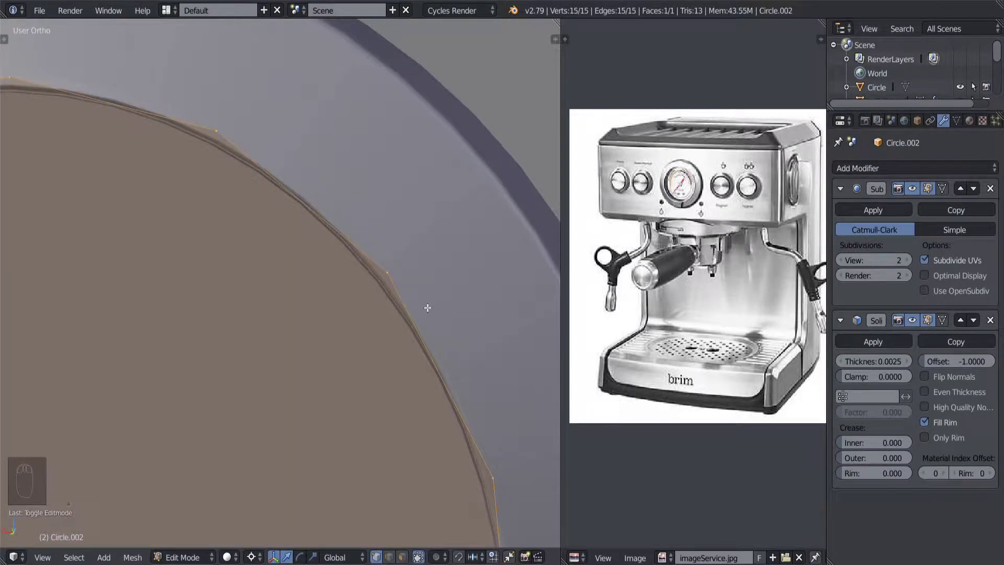
pyautogui.hotkey('alt', 's')
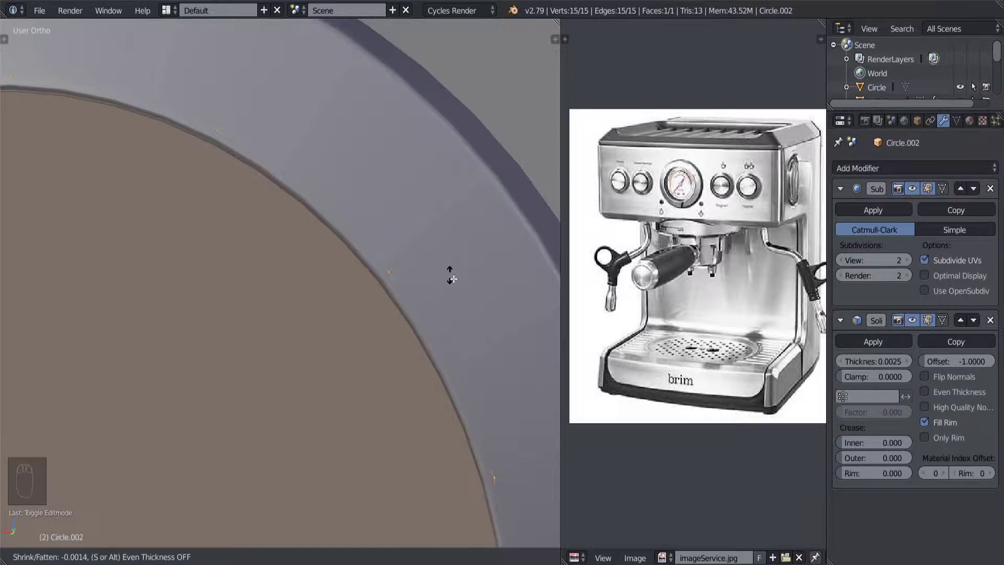
pyautogui.click(457, 266)
pyautogui.scroll(-5, 457, 267)
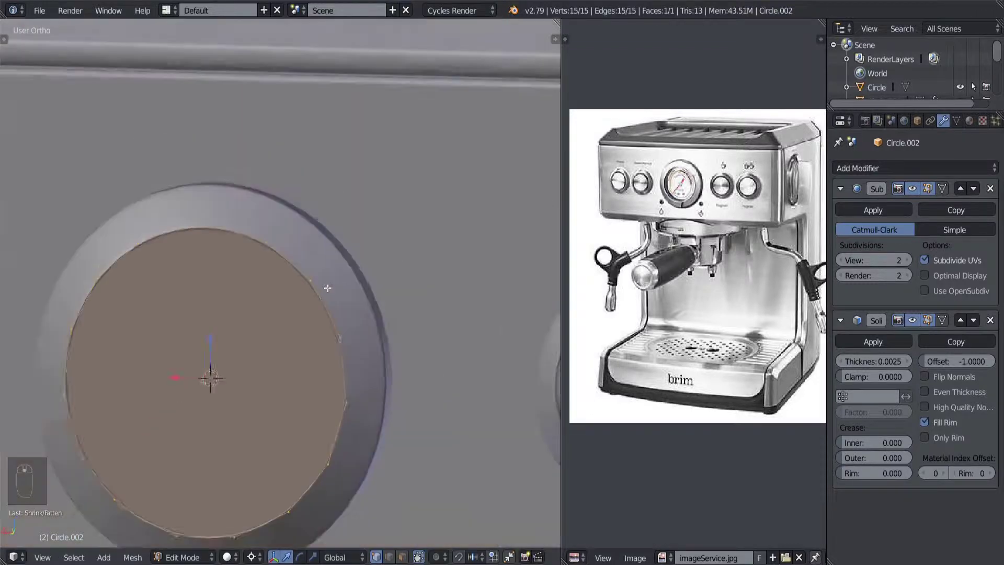
pyautogui.scroll(3, 309, 331)
pyautogui.press('a')
pyautogui.press('Tab')
# Hide the gauge's front glass disc to expose the recess inside the ring.
pyautogui.scroll(-3, 322, 334)
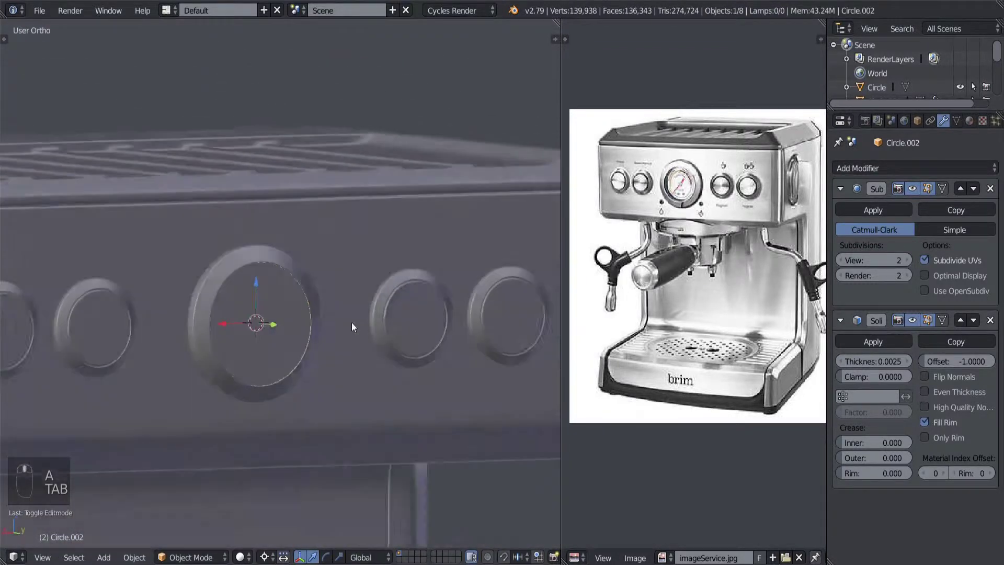
pyautogui.scroll(5, 297, 290)
pyautogui.scroll(1, 313, 329)
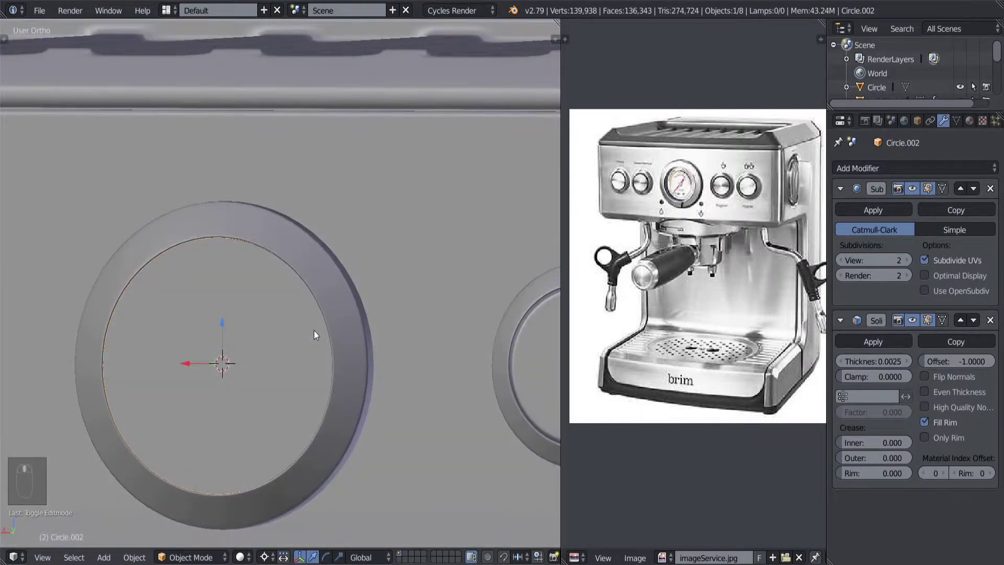
pyautogui.press('h')
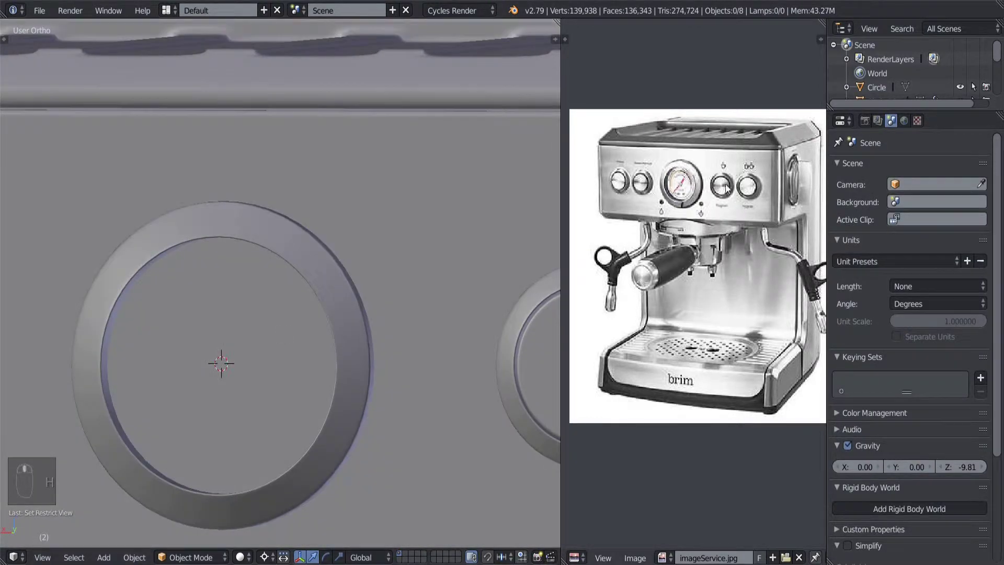
# Inspect the large front ring's mesh in wireframe view.
pyautogui.moveTo(372, 316); pyautogui.dragTo(319, 352, button='middle')
pyautogui.scroll(-3, 329, 326)
pyautogui.rightClick(328, 326)
pyautogui.press('Tab')
pyautogui.press('a')
pyautogui.press('z')
pyautogui.press('z')
pyautogui.scroll(-3, 311, 354)
pyautogui.scroll(4, 307, 351)
pyautogui.press('Tab')
pyautogui.scroll(-1, 306, 354)
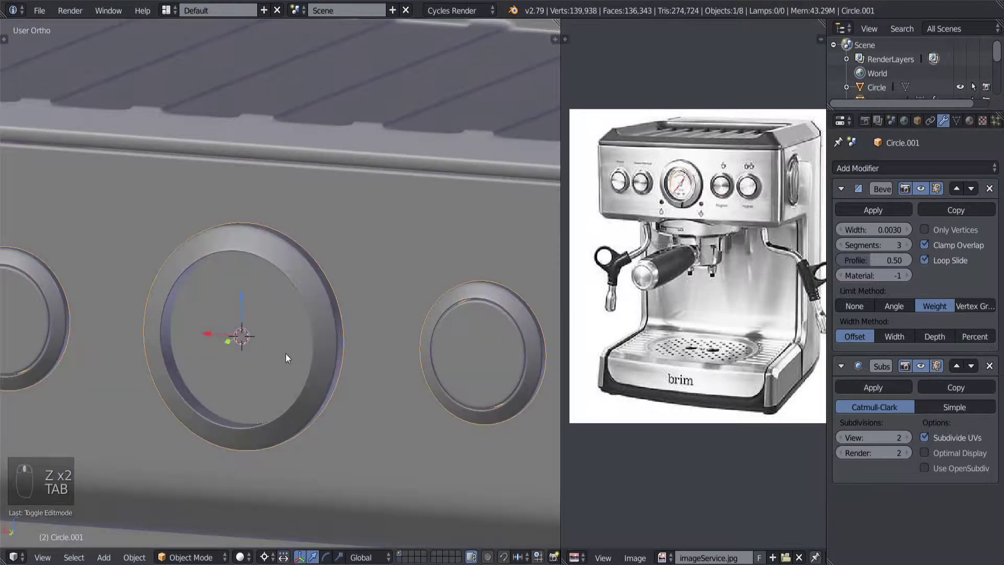
# Reveal all hidden objects and clear the selection.
pyautogui.hotkey('alt', 'h')
pyautogui.scroll(-4, 286, 354)
pyautogui.press('a')
pyautogui.scroll(-2, 315, 356)
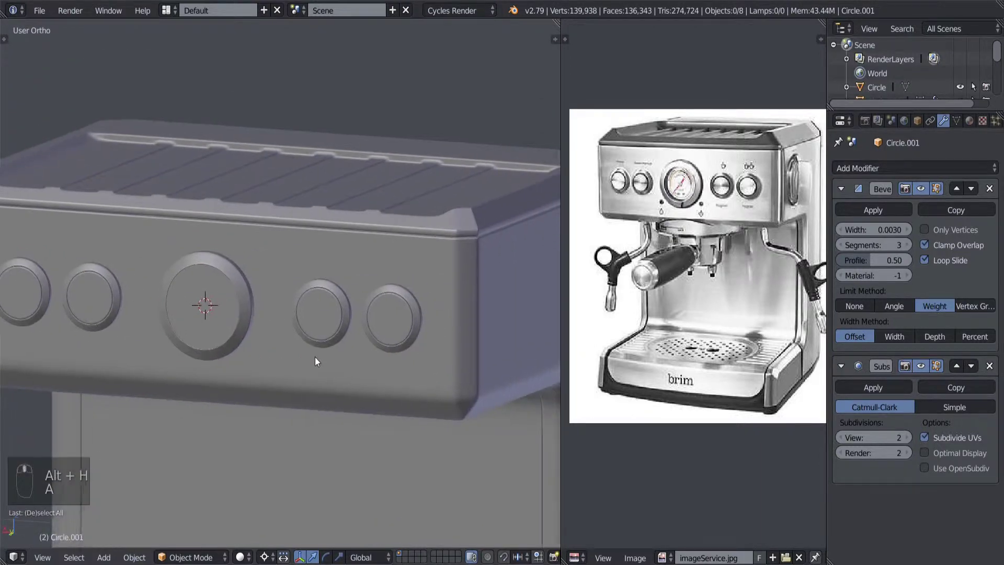
# Examine the round fitting on the machine's side in the reference photo and compare it with the model.
pyautogui.moveTo(318, 357)
pyautogui.mouseDown(button='middle')
pyautogui.moveTo(383, 356)
pyautogui.moveTo(330, 355)
pyautogui.mouseUp(button='middle')
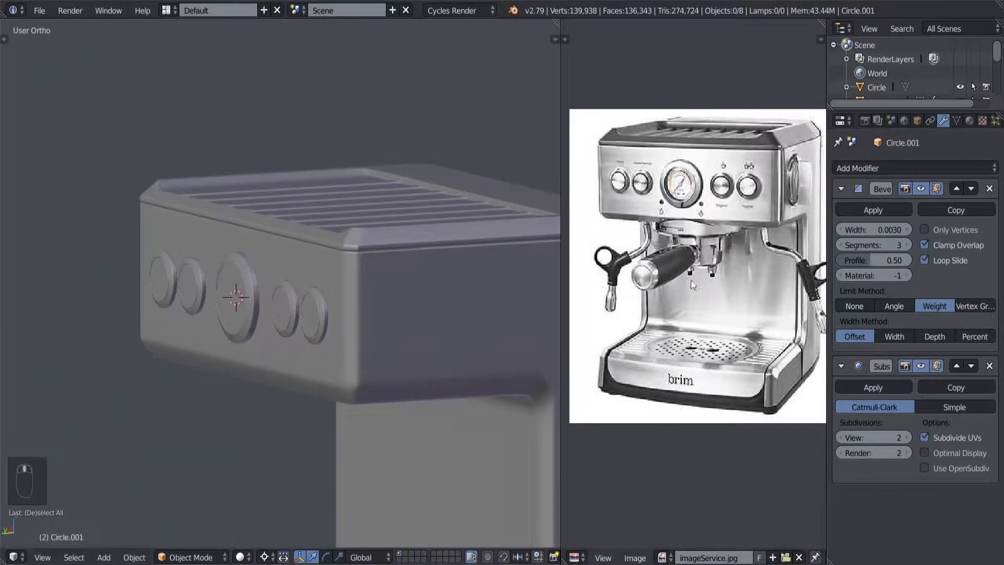
pyautogui.moveTo(691, 280); pyautogui.dragTo(639, 279, button='middle')
pyautogui.scroll(2, 639, 279)
pyautogui.moveTo(663, 237); pyautogui.dragTo(676, 239, button='middle')
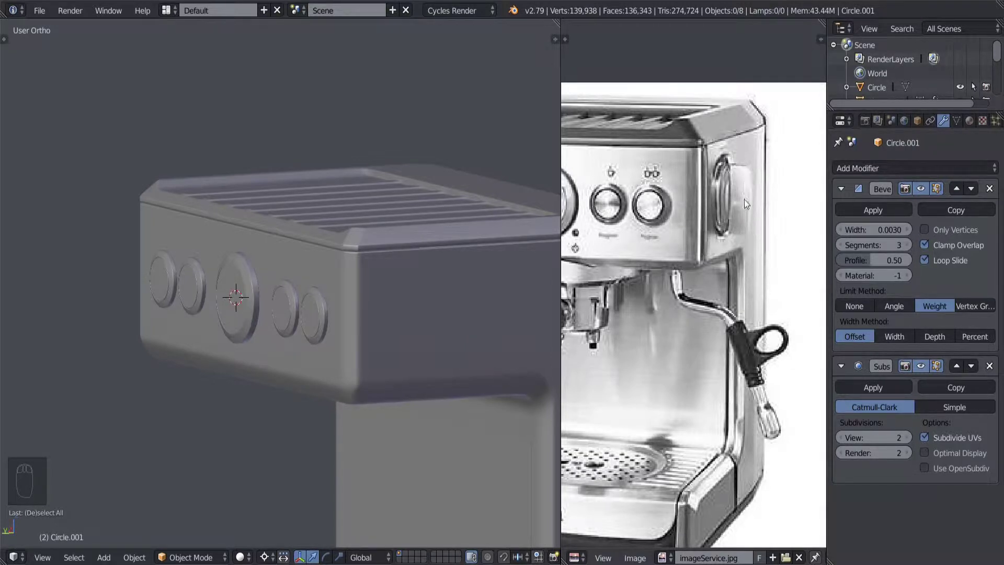
pyautogui.scroll(-2, 385, 332)
pyautogui.moveTo(385, 331); pyautogui.dragTo(306, 331, button='middle')
pyautogui.scroll(2, 307, 358)
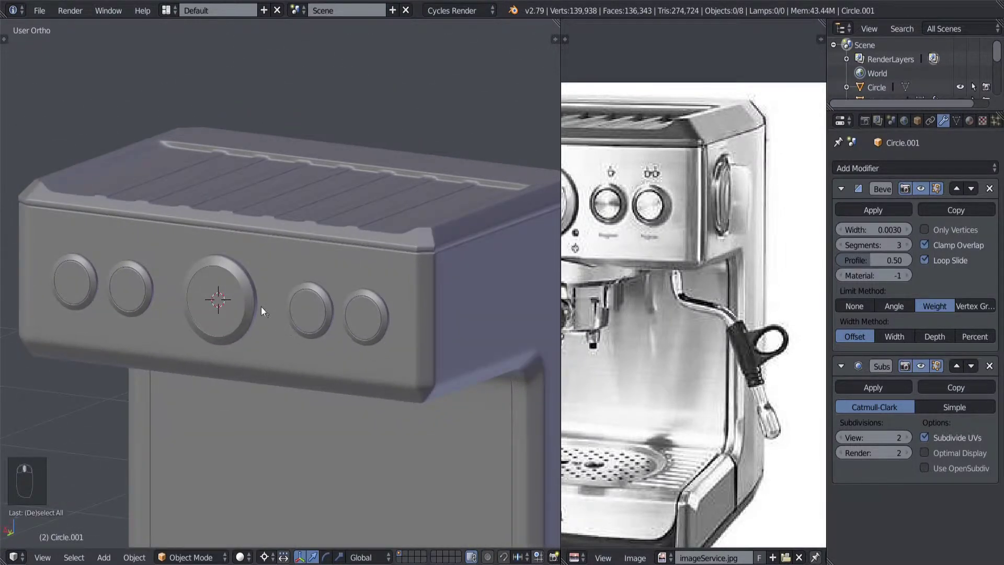
# Duplicate the outer band of the large central ring and move the copy about 1.2 units along X to the machine's side.
pyautogui.rightClick(240, 293)
pyautogui.press('Tab')
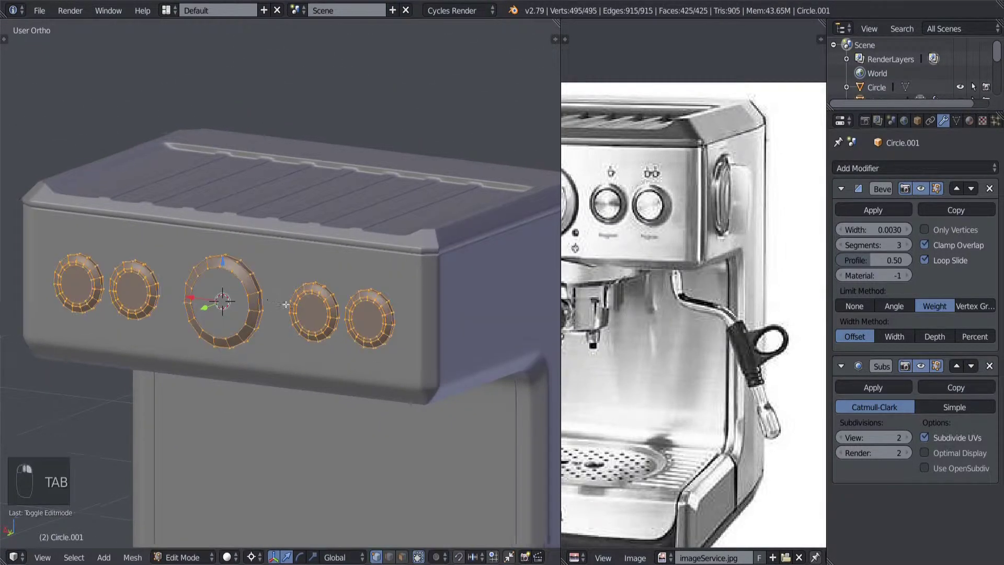
pyautogui.scroll(5, 338, 307)
pyautogui.keyDown('alt'); pyautogui.click(338, 307); pyautogui.keyUp('alt')
pyautogui.scroll(-5, 337, 308)
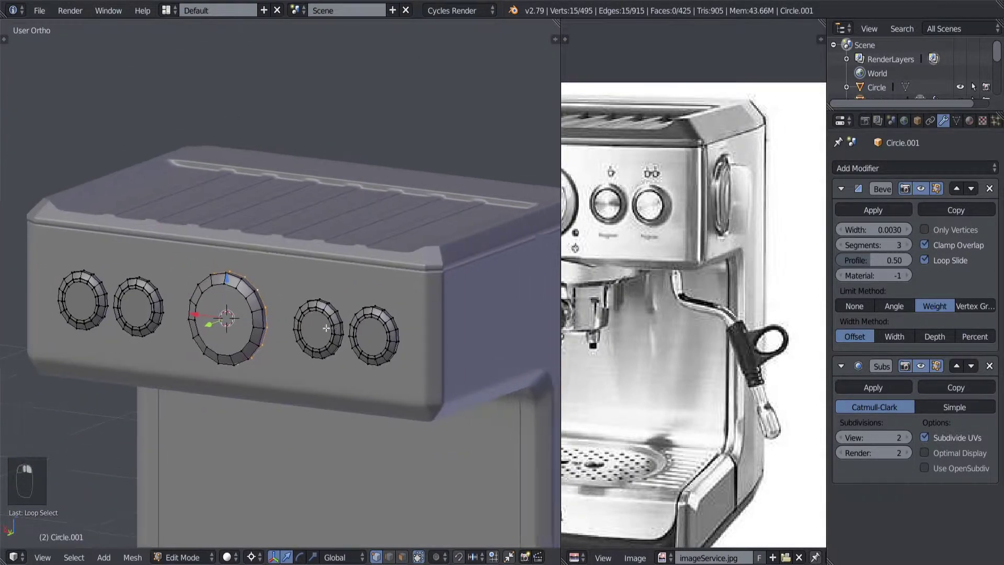
pyautogui.scroll(4, 277, 318)
pyautogui.keyDown('alt'); pyautogui.keyDown('shift'); pyautogui.click(204, 320); pyautogui.keyUp('shift'); pyautogui.keyUp('alt')
pyautogui.scroll(-4, 198, 335)
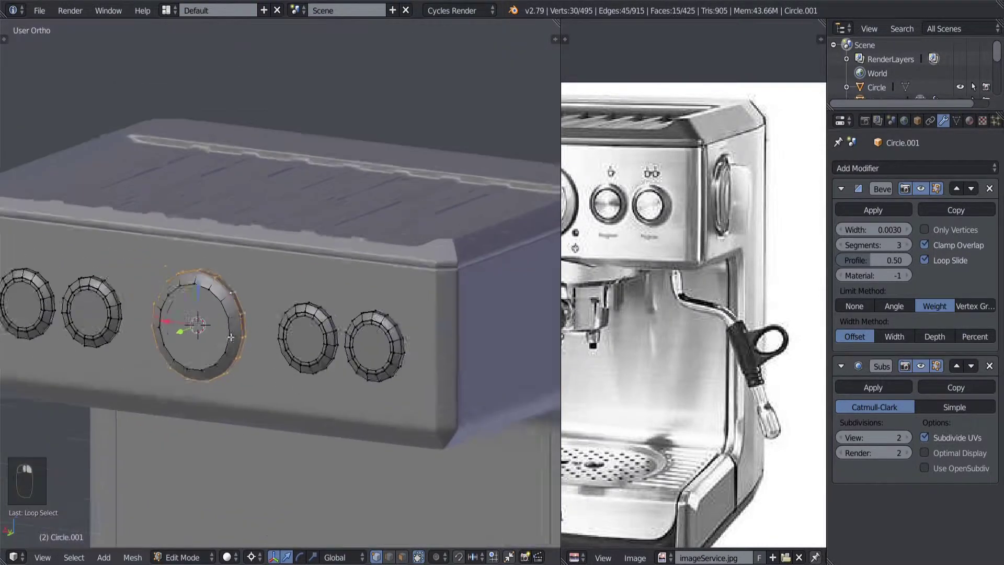
pyautogui.hotkey('shift', 'd')
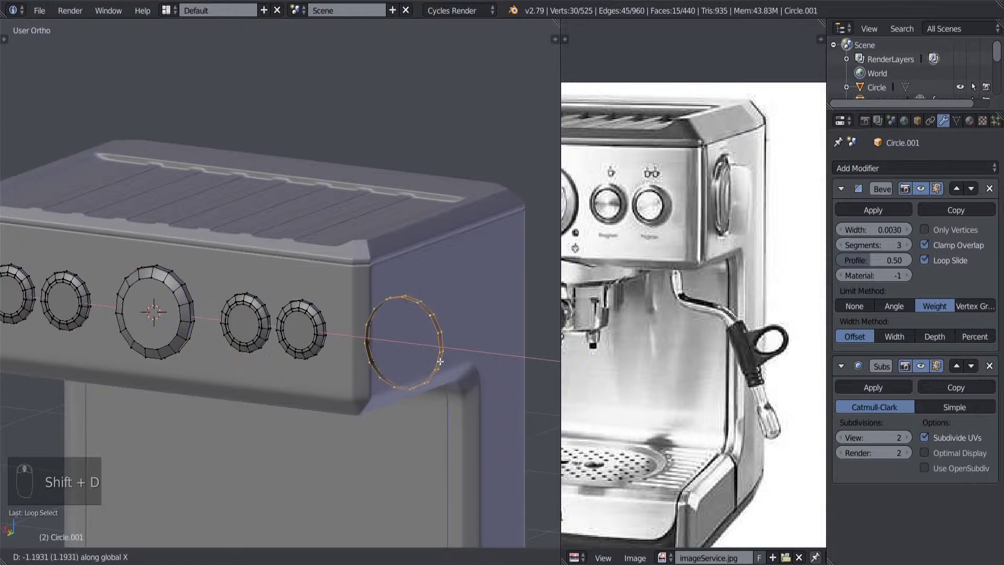
pyautogui.click(434, 361)
pyautogui.moveTo(434, 361); pyautogui.dragTo(378, 380, button='middle')
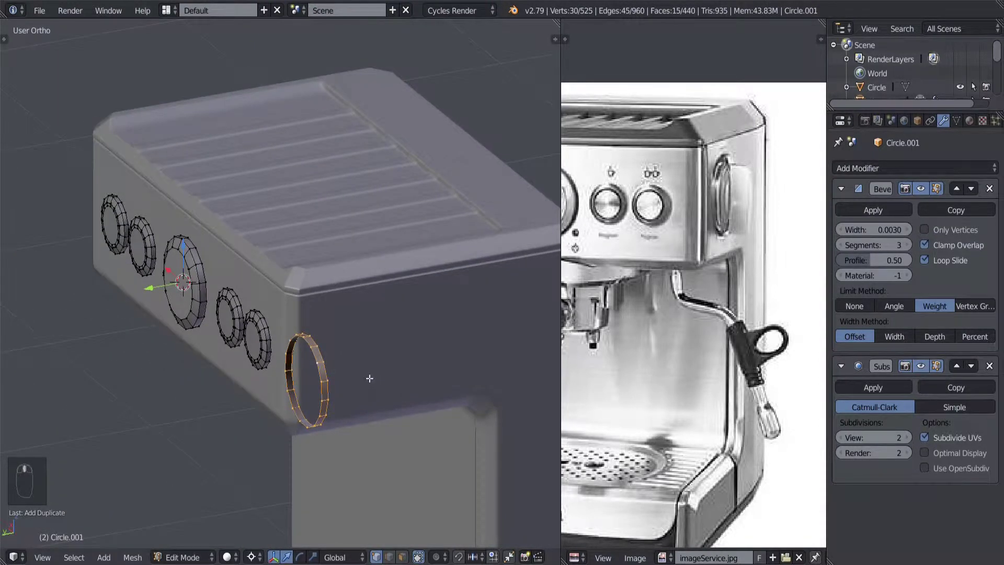
# Set the pivot point to Bounding Box Center and rotate the duplicated band 90 degrees about Z.
pyautogui.click(259, 555)
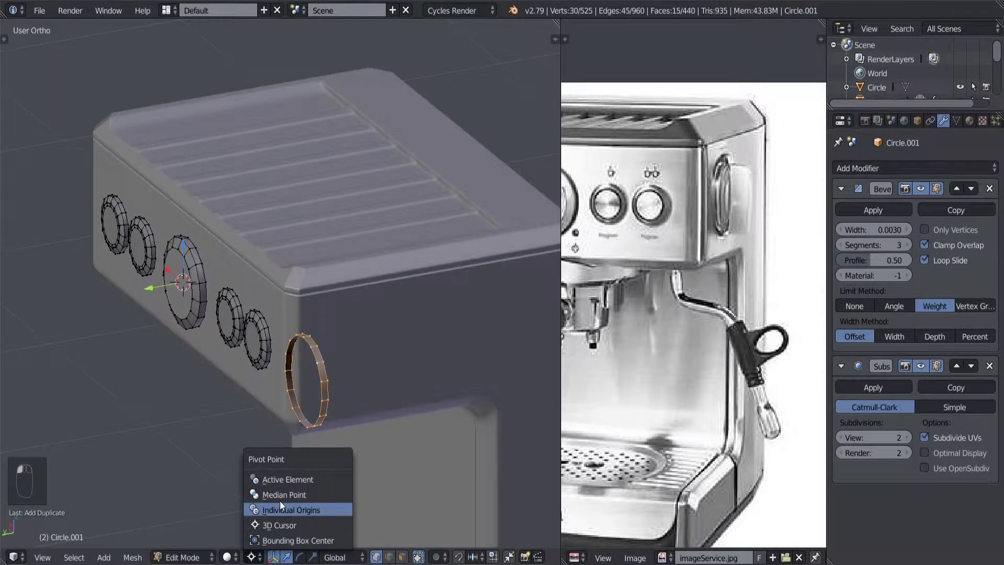
pyautogui.click(291, 537)
pyautogui.moveTo(317, 431); pyautogui.dragTo(343, 436, button='middle')
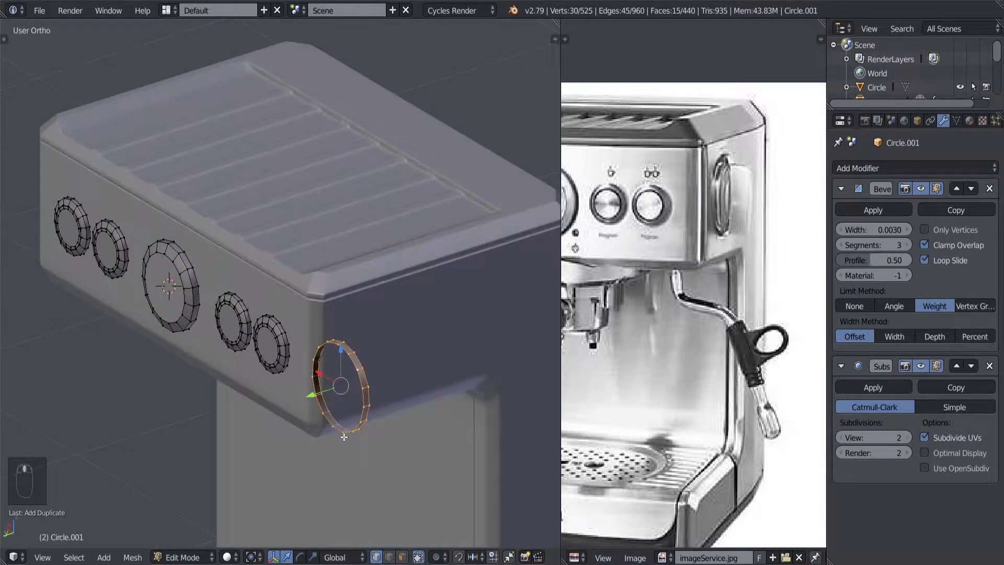
pyautogui.press('r')
pyautogui.write('z')
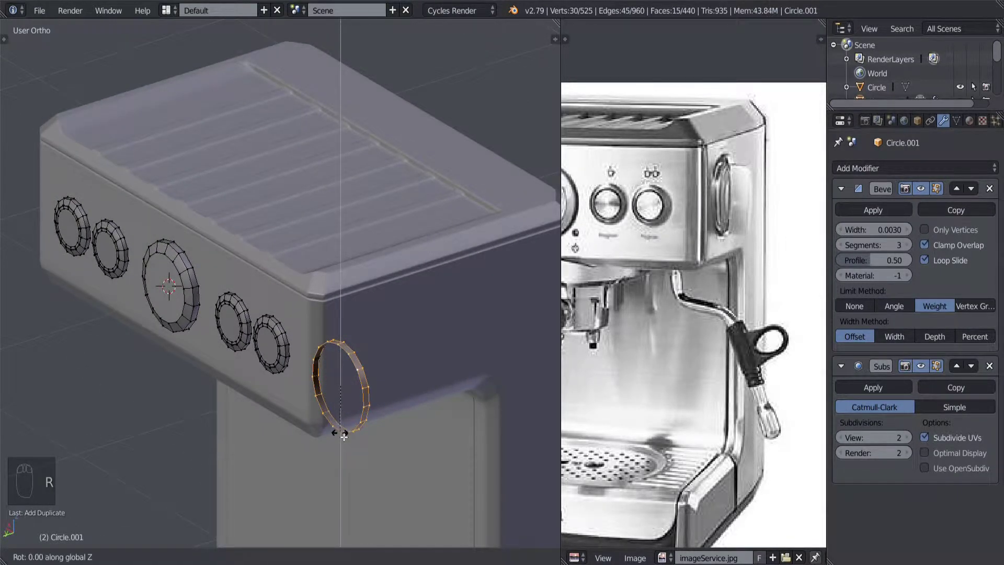
pyautogui.write('90')
pyautogui.press('Return')
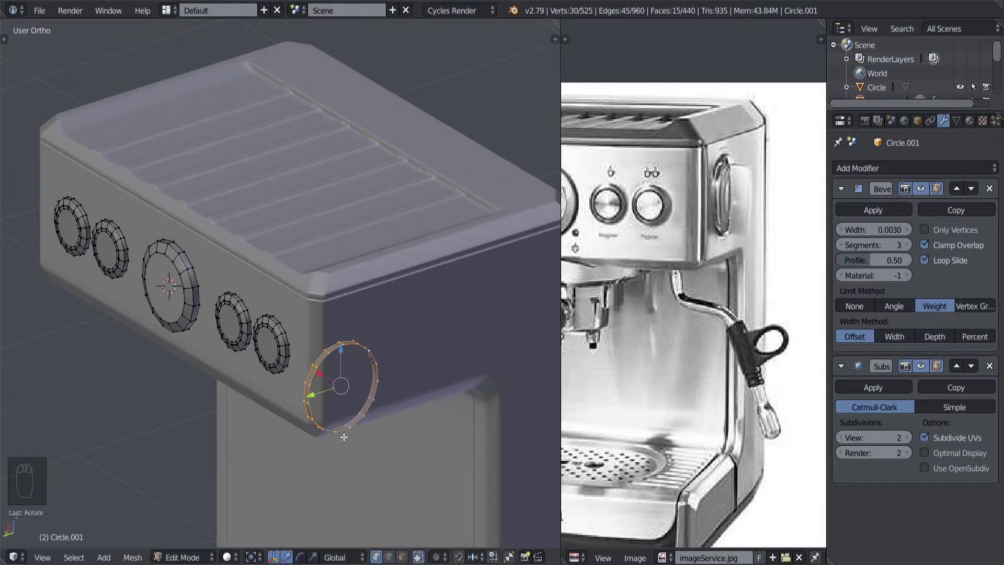
# Move the rotated band along Y so it sits on the side panel, set back from the front edge.
pyautogui.moveTo(343, 410); pyautogui.dragTo(318, 408, button='middle')
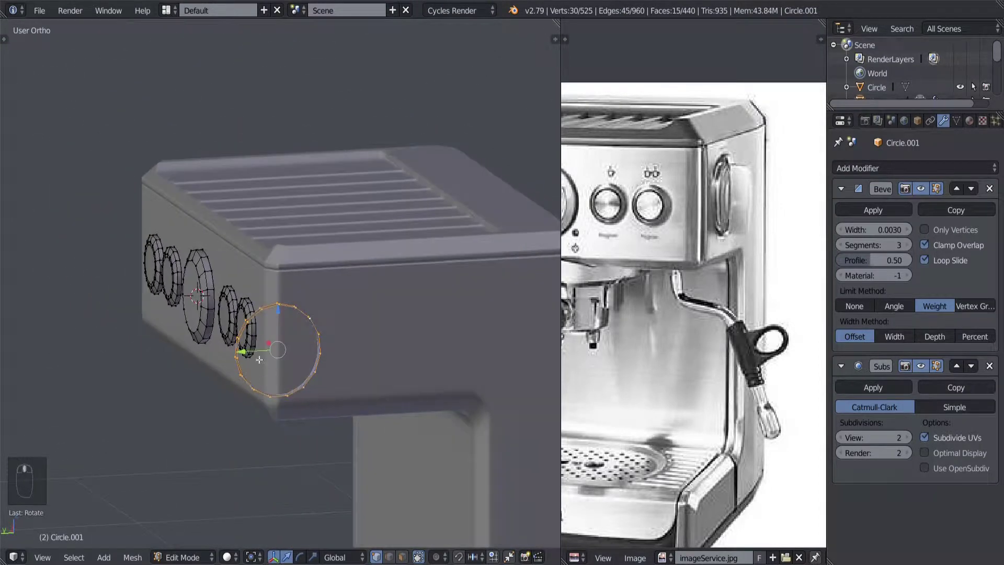
pyautogui.press('g')
pyautogui.press('y')
pyautogui.click(325, 352)
pyautogui.press('KP_3')
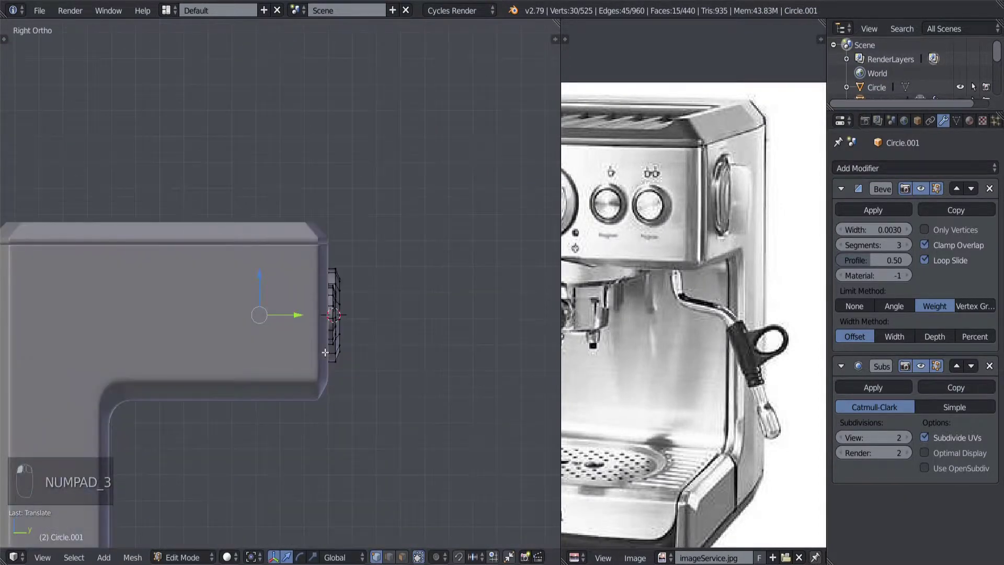
pyautogui.press('ctrl+KP_3')
pyautogui.scroll(2, 325, 352)
pyautogui.press('g')
pyautogui.press('y')
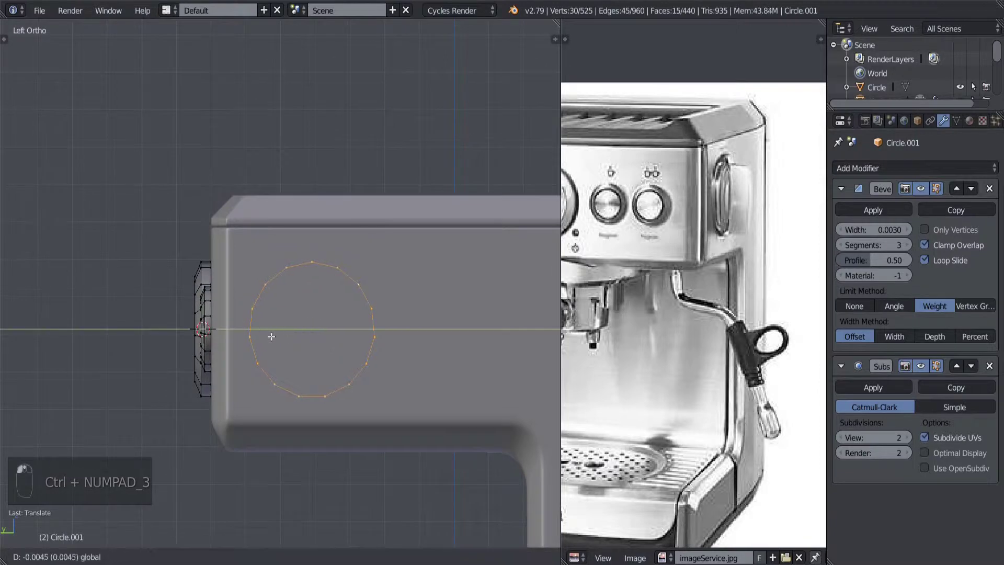
pyautogui.click(396, 322)
pyautogui.keyDown('shift'); pyautogui.moveTo(397, 322); pyautogui.dragTo(372, 301, button='middle'); pyautogui.keyUp('shift')
# Scale the side band up slightly and move it along X to sit against the side panel.
pyautogui.press('s')
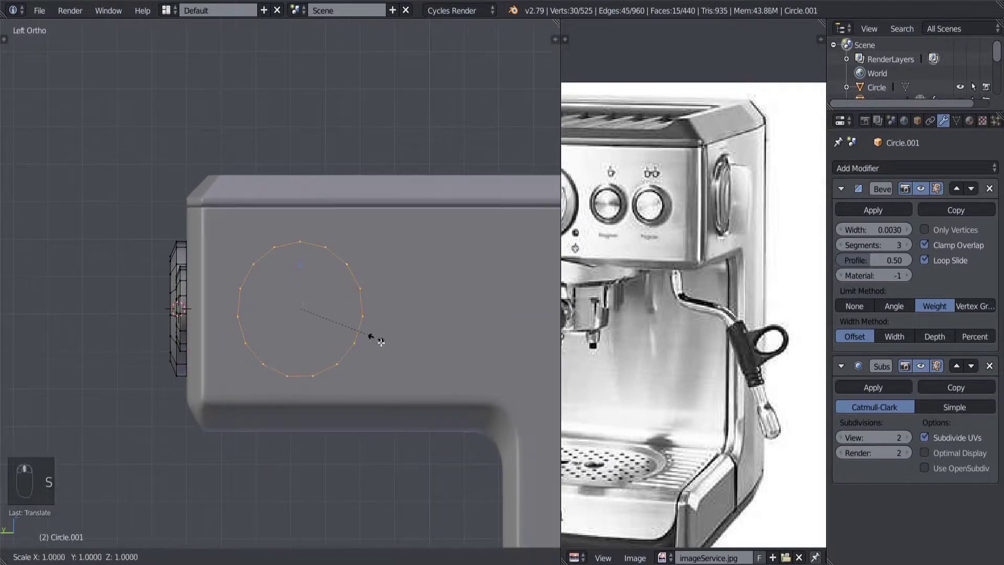
pyautogui.click(386, 343)
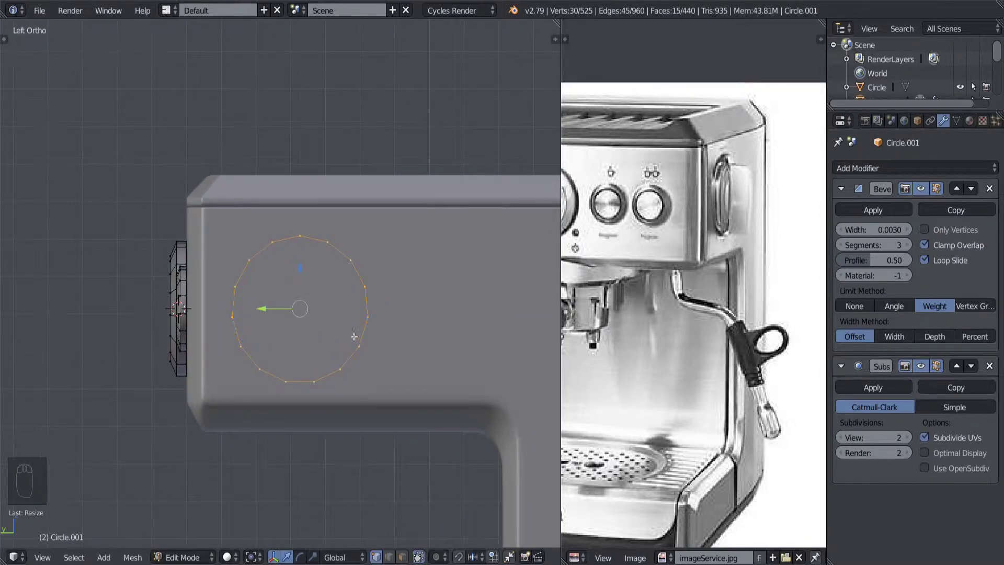
pyautogui.moveTo(386, 343); pyautogui.dragTo(321, 340, button='middle')
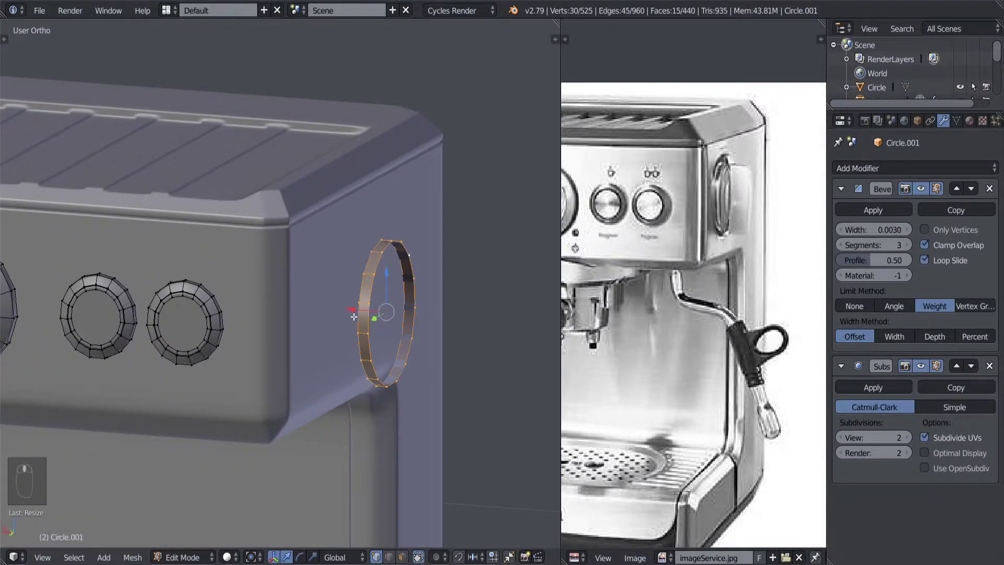
pyautogui.press('g')
pyautogui.press('x')
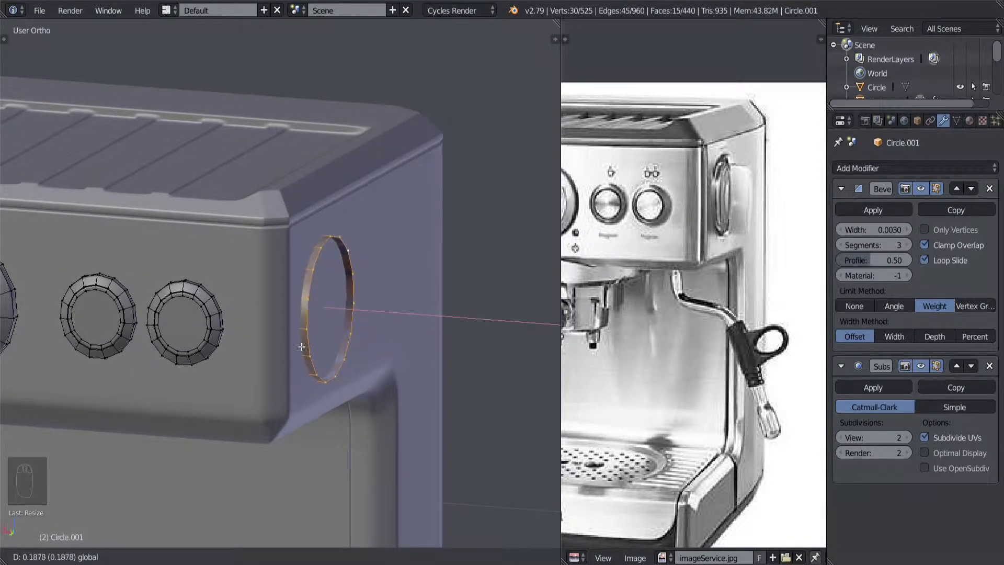
pyautogui.click(331, 342)
pyautogui.moveTo(406, 331); pyautogui.dragTo(313, 327, button='middle')
pyautogui.scroll(3, 332, 325)
pyautogui.scroll(2, 308, 325)
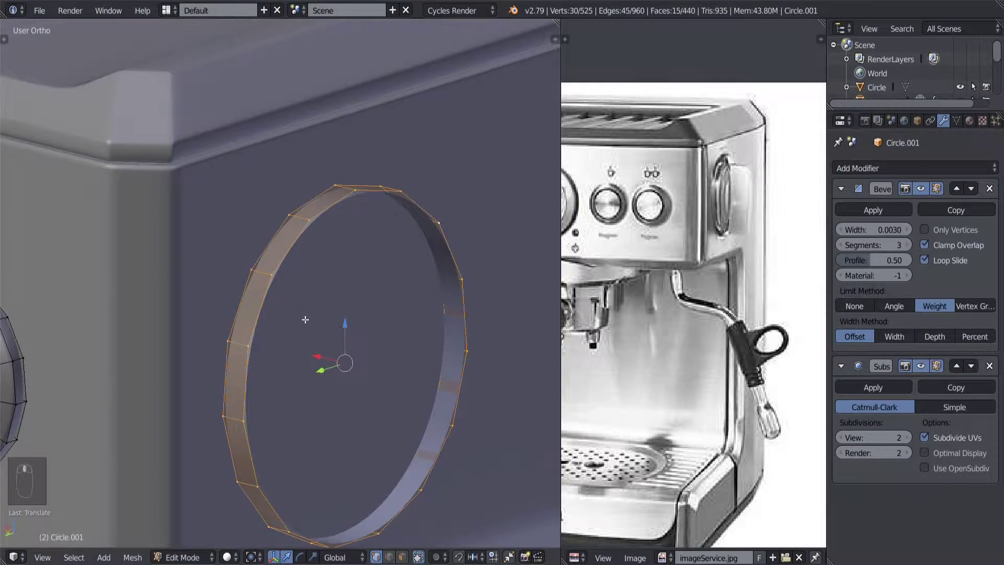
# Move the side band's outer edge loop along X toward the panel to make the band thinner.
pyautogui.keyDown('alt'); pyautogui.rightClick(258, 304); pyautogui.keyUp('alt')
pyautogui.press('g')
pyautogui.press('x')
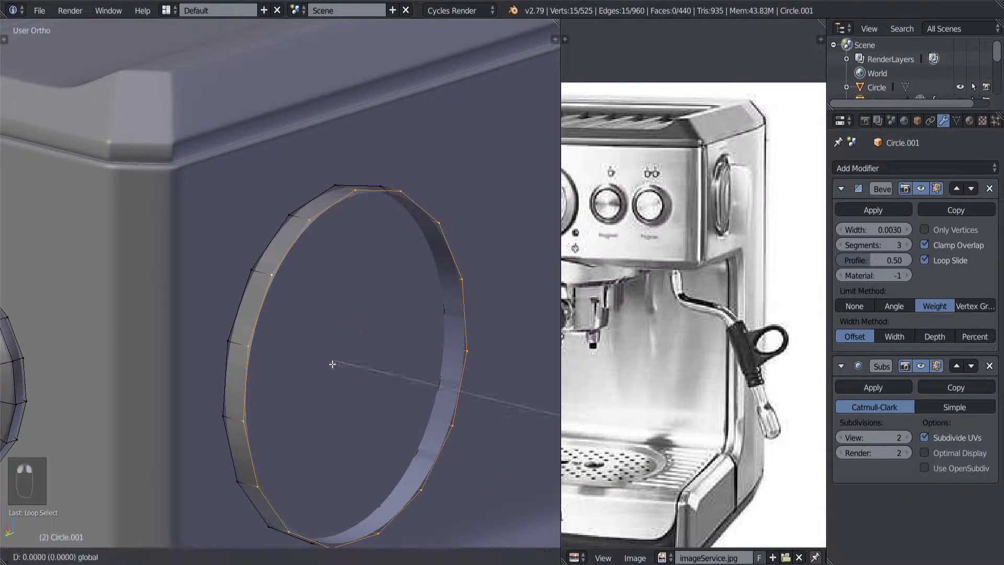
pyautogui.click(264, 356)
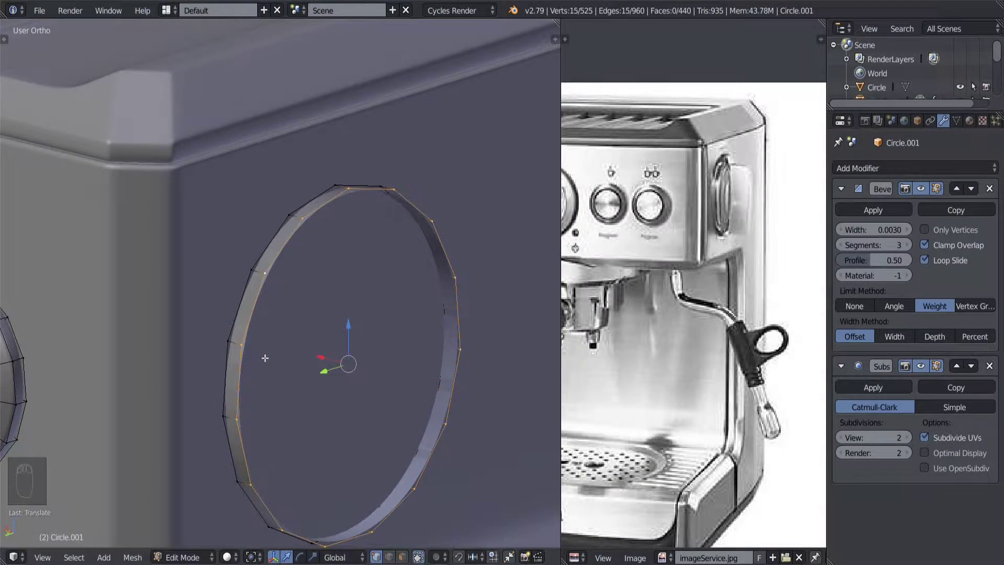
pyautogui.press('g')
pyautogui.click(340, 362)
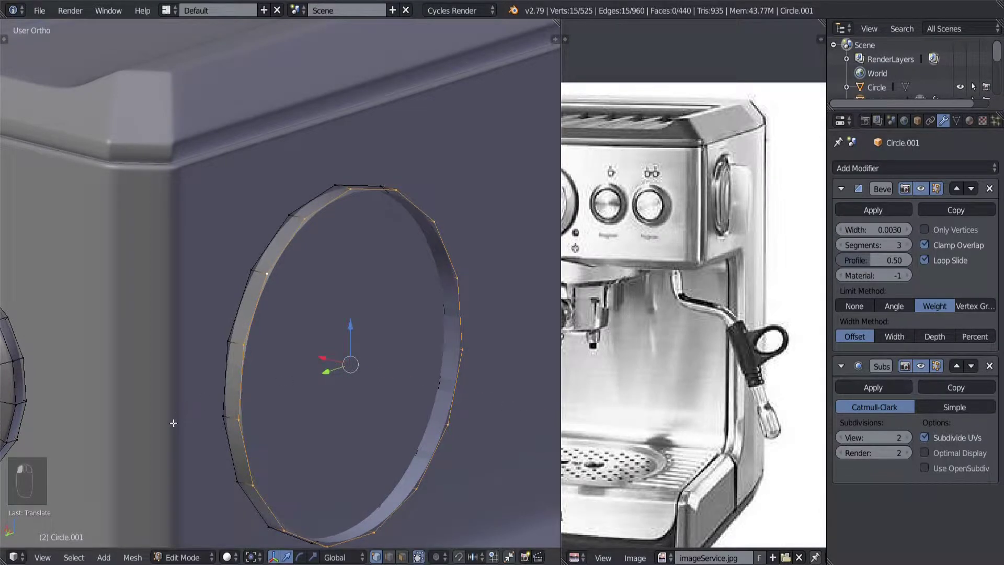
# Extrude the side band's outer edge loop inward, scaled to about 0.78, to form a flat ring face.
pyautogui.press('ctrl+KP_3')
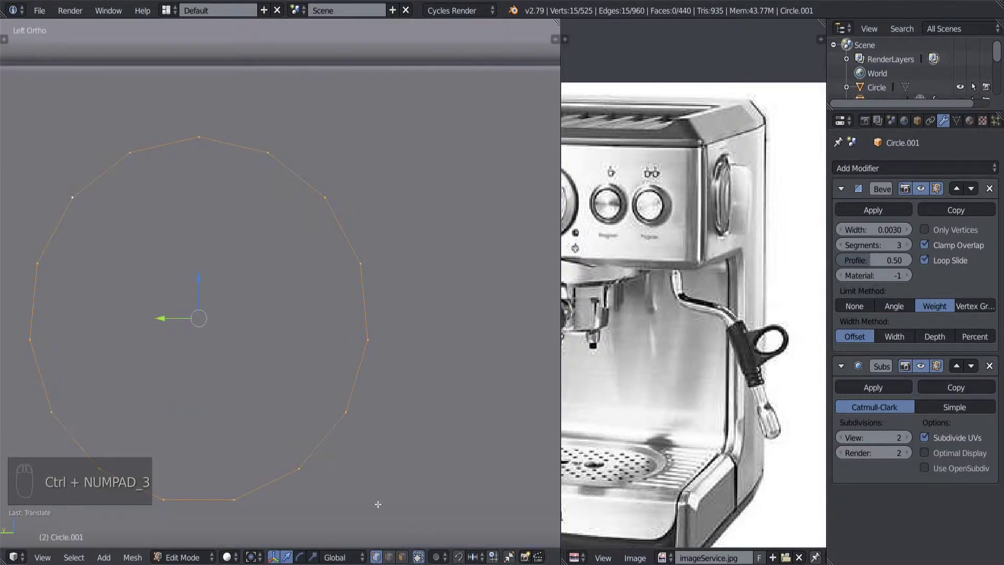
pyautogui.press('e')
pyautogui.press('s')
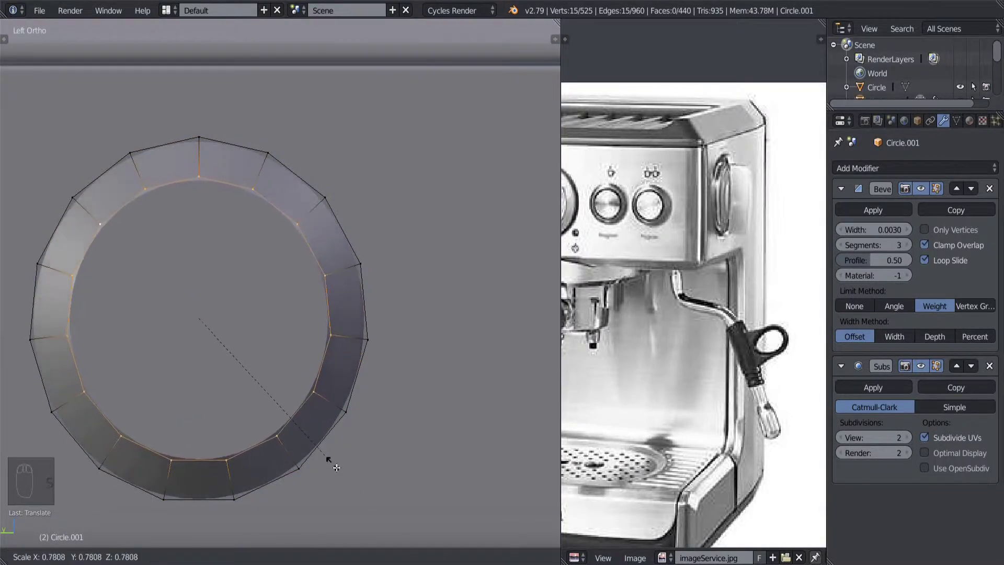
pyautogui.click(359, 469)
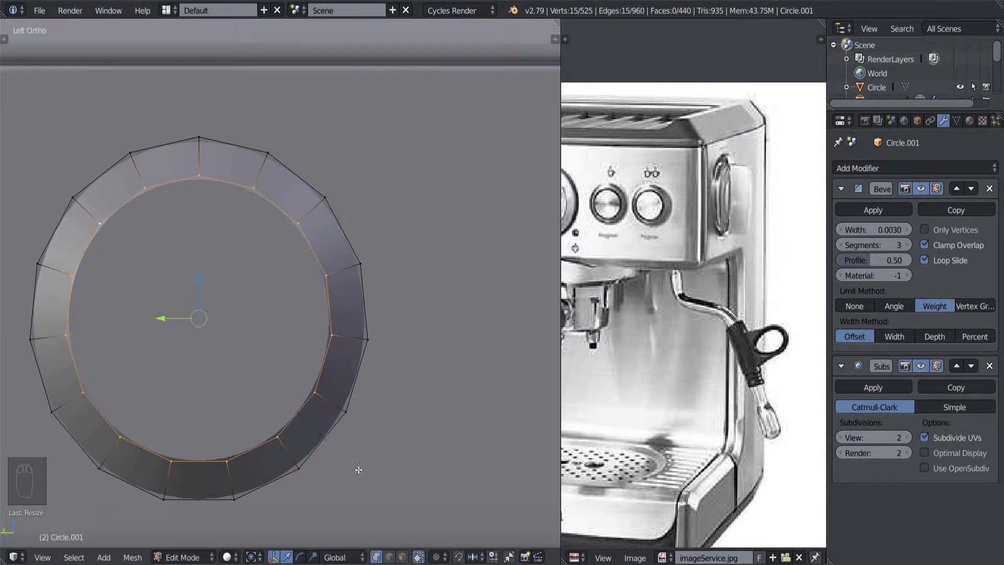
pyautogui.moveTo(267, 377); pyautogui.dragTo(317, 374, button='middle')
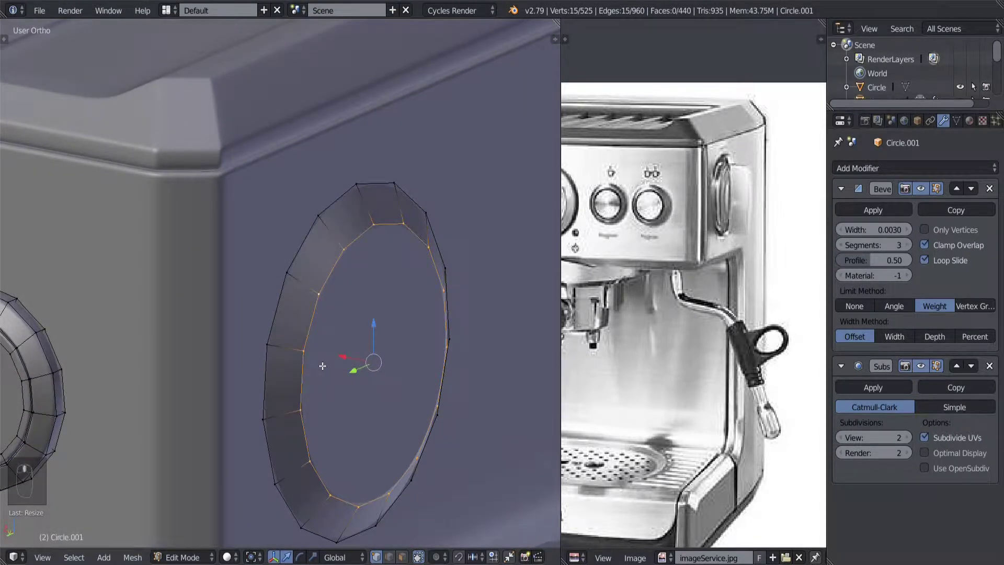
# Add three evenly spaced loop cuts around the flat face of the side ring.
pyautogui.hotkey('ctrl', 'r')
pyautogui.scroll(1, 310, 301)
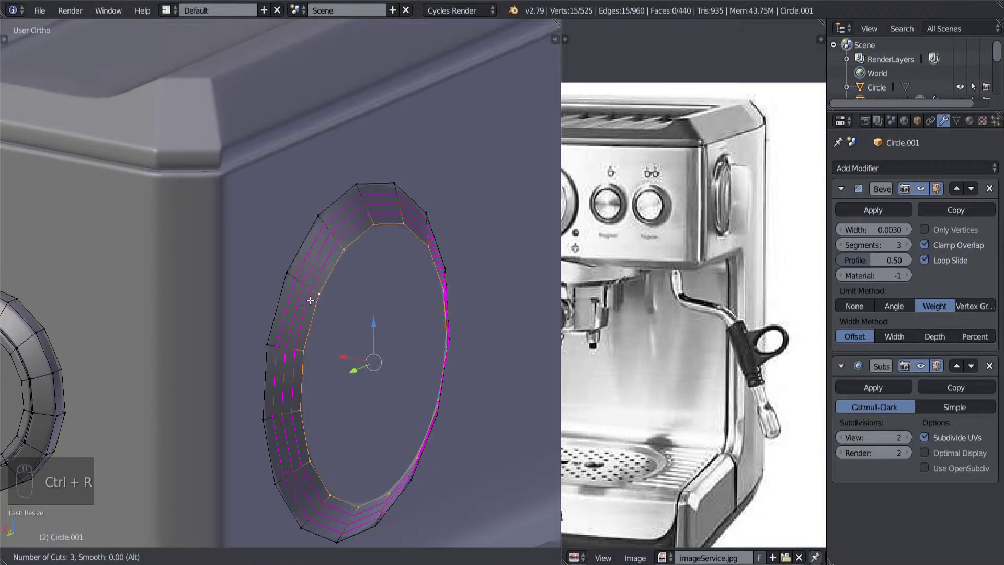
pyautogui.click(310, 300)
pyautogui.rightClick(276, 287)
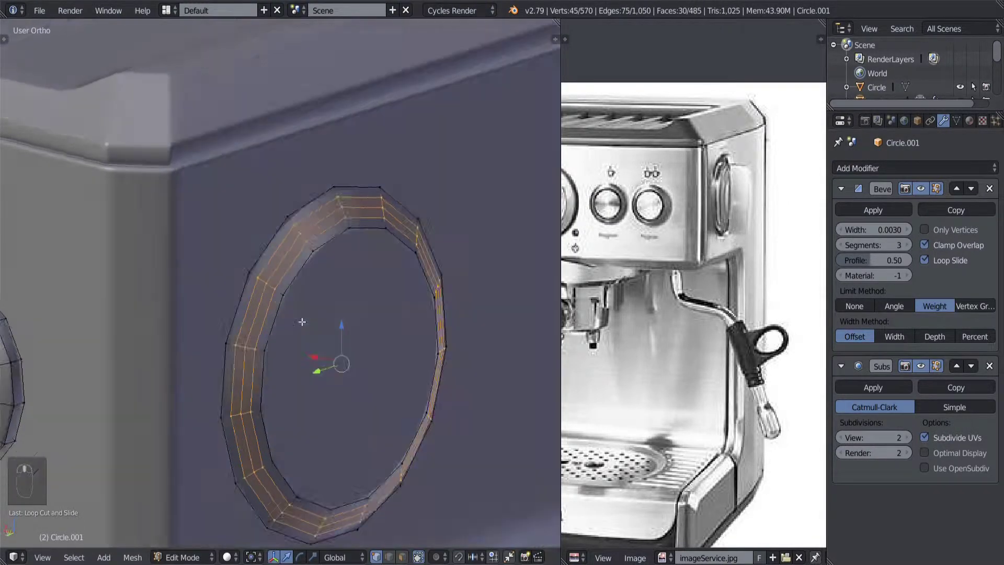
pyautogui.moveTo(275, 287); pyautogui.dragTo(299, 317, button='middle')
# Bevel the middle edge loop of the side ring's face narrowly with two segments.
pyautogui.keyDown('alt'); pyautogui.rightClick(331, 256); pyautogui.keyUp('alt')
pyautogui.moveTo(330, 255); pyautogui.dragTo(393, 378, button='middle')
pyautogui.hotkey('ctrl', 'b')
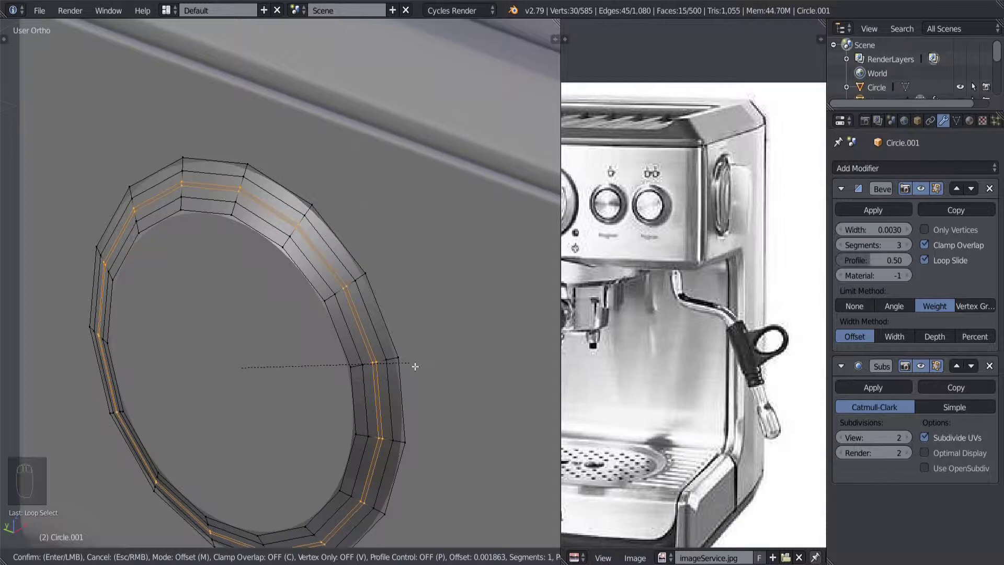
pyautogui.scroll(1, 415, 366)
pyautogui.click(415, 366)
pyautogui.rightClick(366, 337)
pyautogui.scroll(3, 348, 334)
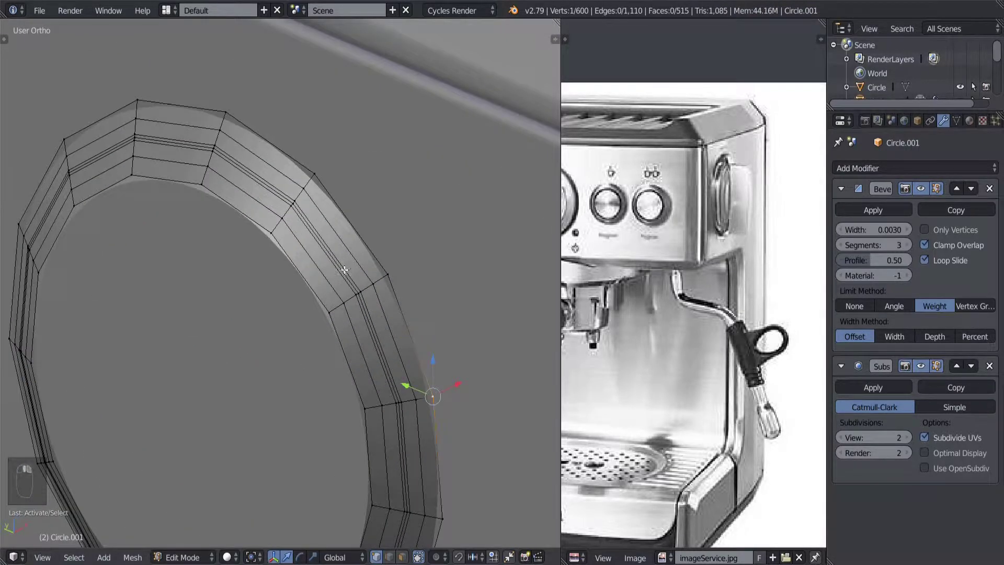
# Move the center edge loop of the side ring's narrow bevel along X toward the housing to sink a groove.
pyautogui.keyDown('alt'); pyautogui.rightClick(344, 270); pyautogui.keyUp('alt')
pyautogui.moveTo(302, 313); pyautogui.dragTo(287, 316, button='middle')
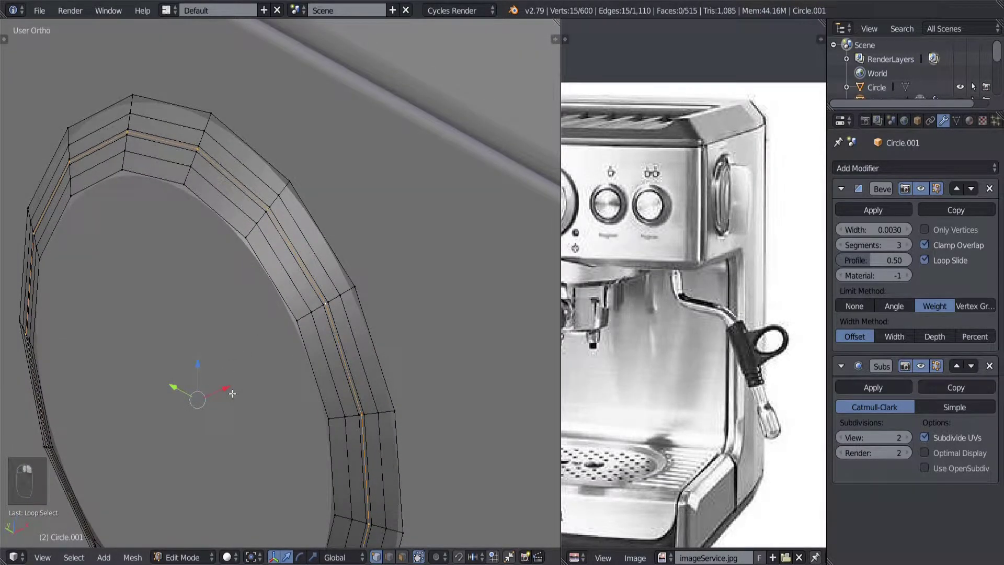
pyautogui.press('g')
pyautogui.press('x')
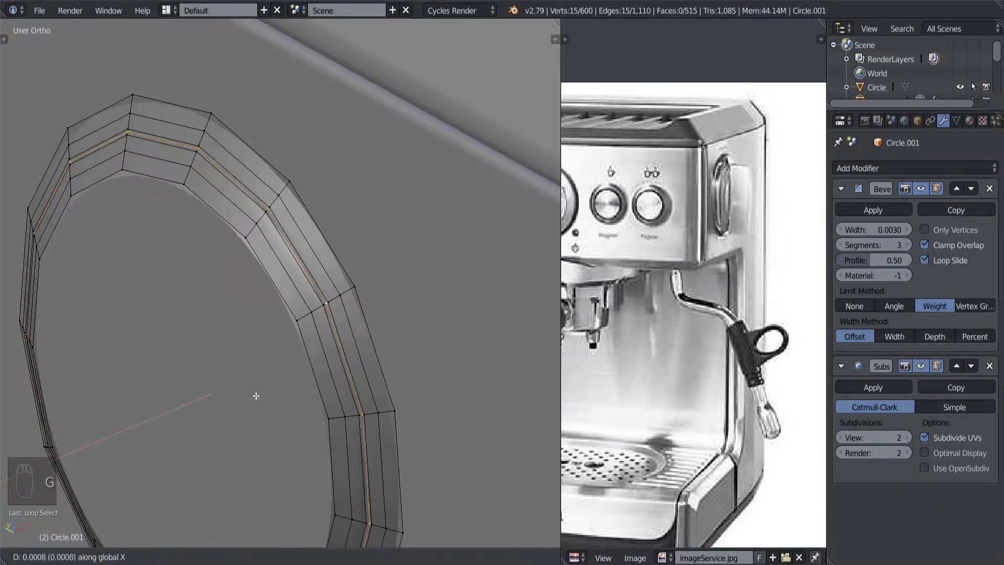
pyautogui.click(305, 373)
pyautogui.scroll(-5, 302, 381)
pyautogui.press('Tab')
pyautogui.moveTo(302, 380); pyautogui.dragTo(381, 365, button='middle')
pyautogui.scroll(2, 416, 358)
pyautogui.press('Tab')
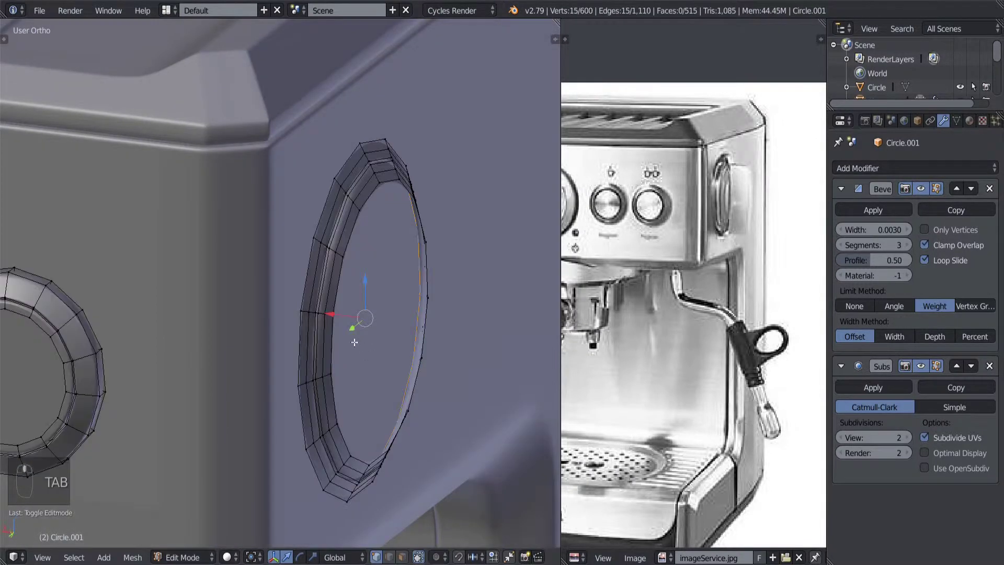
pyautogui.press('Tab')
pyautogui.moveTo(343, 338); pyautogui.dragTo(331, 324, button='middle')
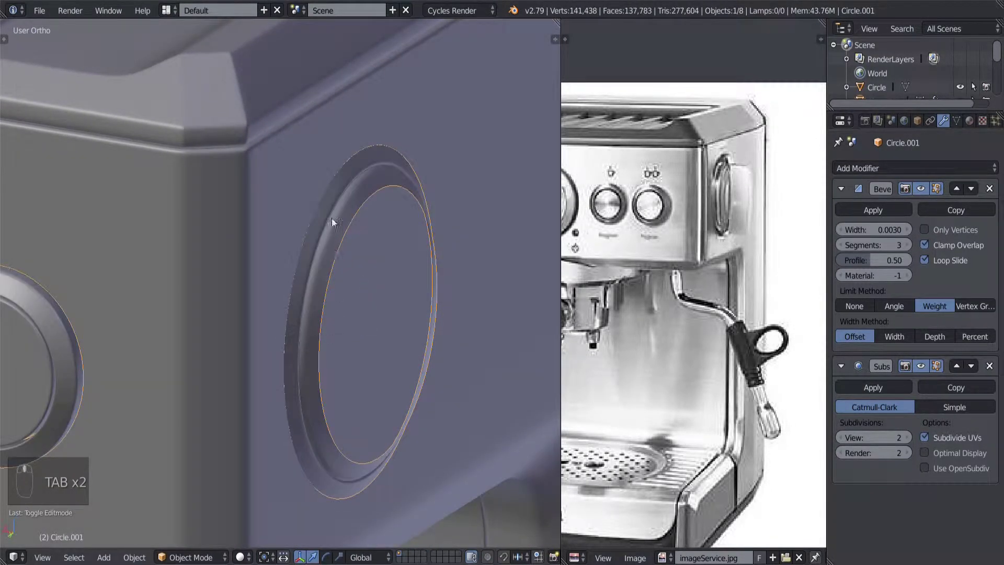
# Select the whole linked side ring and move it slightly along X, outward from the housing's side panel.
pyautogui.moveTo(387, 156); pyautogui.dragTo(336, 309, button='middle')
pyautogui.press('Tab')
pyautogui.scroll(3, 283, 272)
pyautogui.press('a')
pyautogui.press('a')
pyautogui.press('a')
pyautogui.press('a')
pyautogui.press('a')
pyautogui.press('a')
pyautogui.scroll(-3, 298, 304)
pyautogui.rightClick(327, 278)
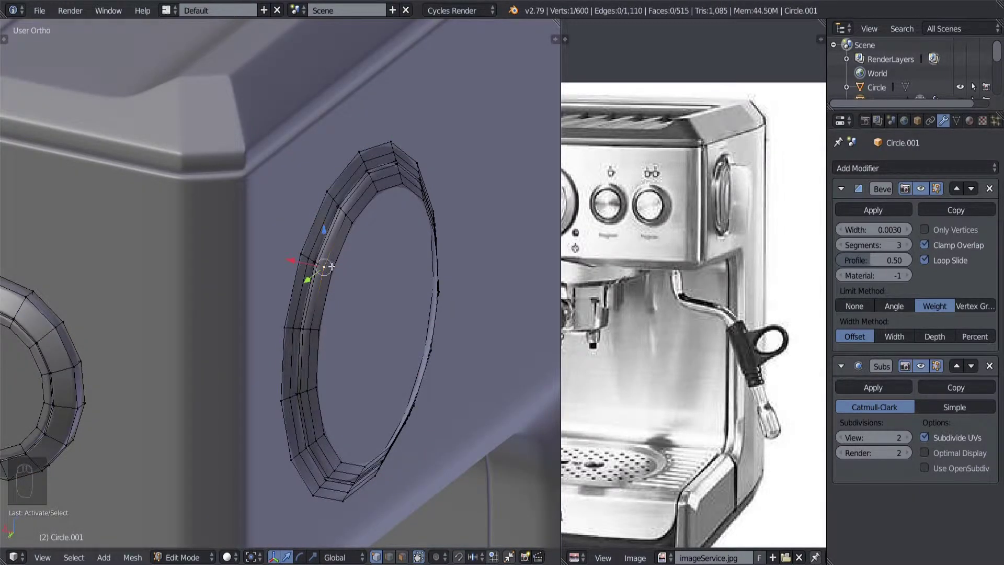
pyautogui.press('l')
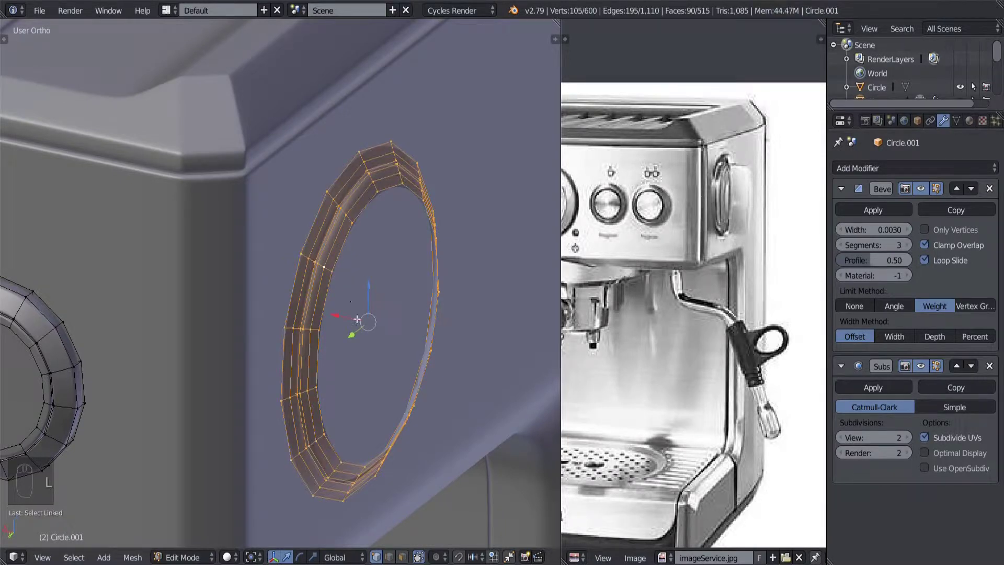
pyautogui.press('g')
pyautogui.press('x')
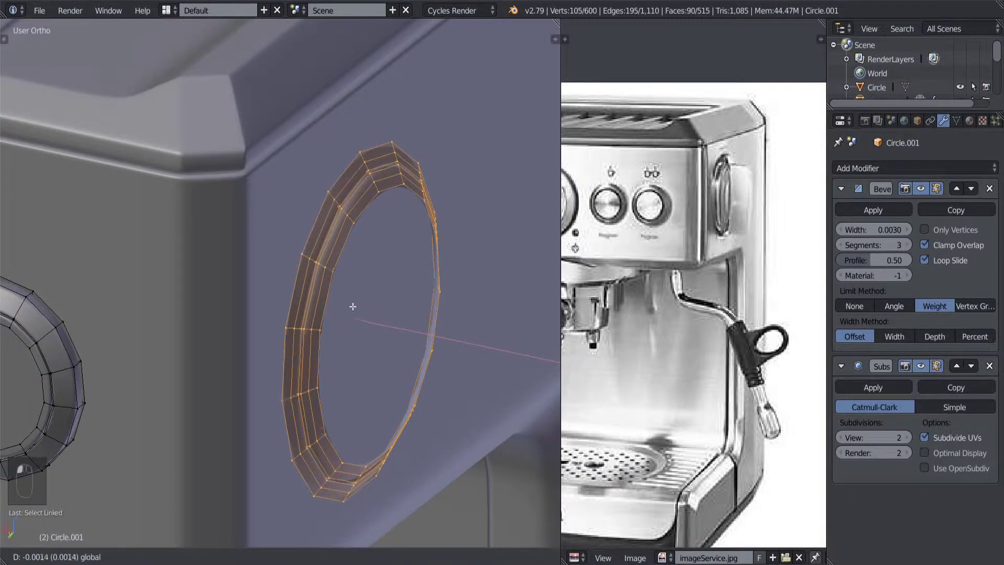
pyautogui.click(296, 308)
# Extrude the side ring's outer edge loop along X back toward the panel to close the gap.
pyautogui.keyDown('alt'); pyautogui.click(293, 314); pyautogui.keyUp('alt')
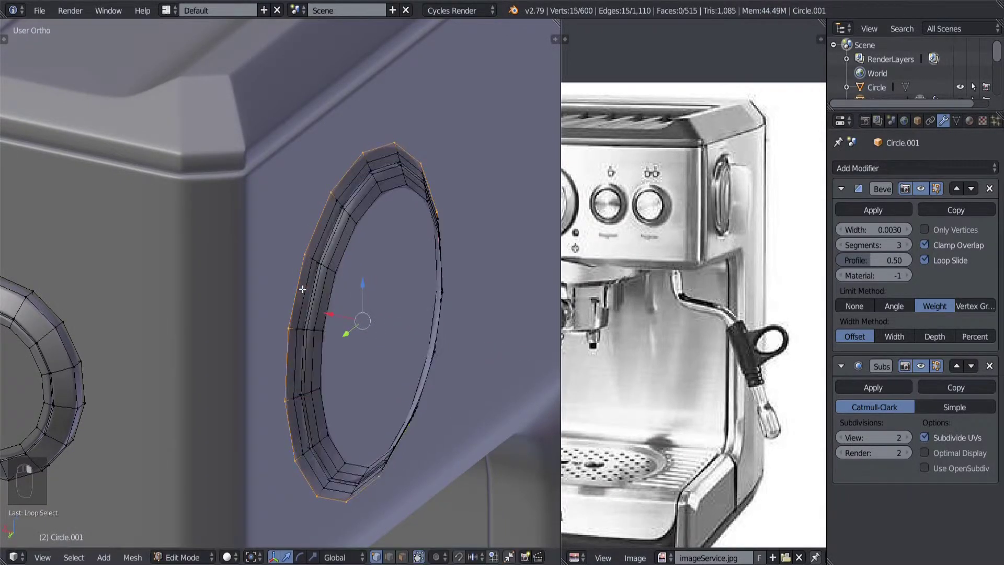
pyautogui.moveTo(293, 313); pyautogui.dragTo(338, 371, button='middle')
pyautogui.press('e')
pyautogui.press('x')
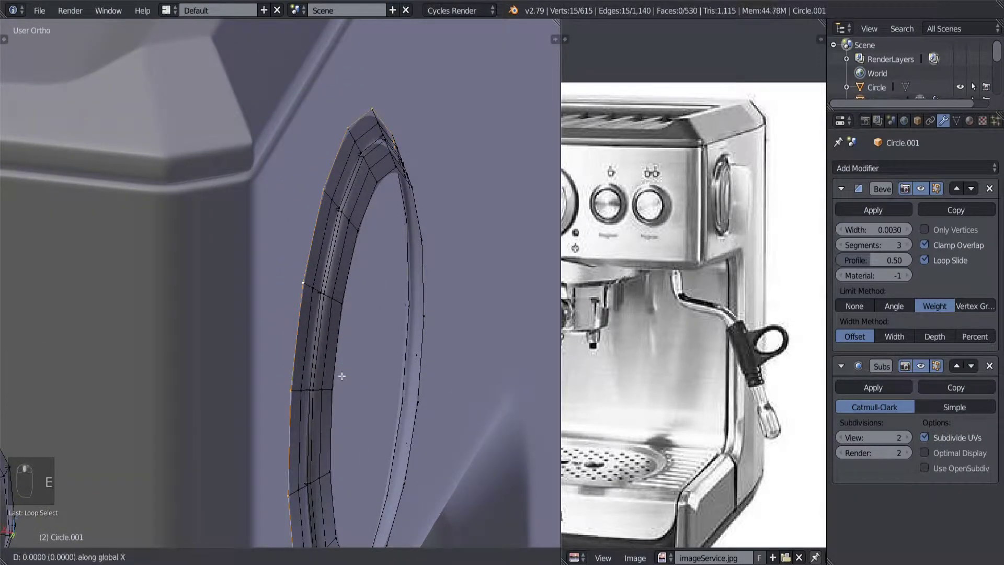
pyautogui.click(284, 350)
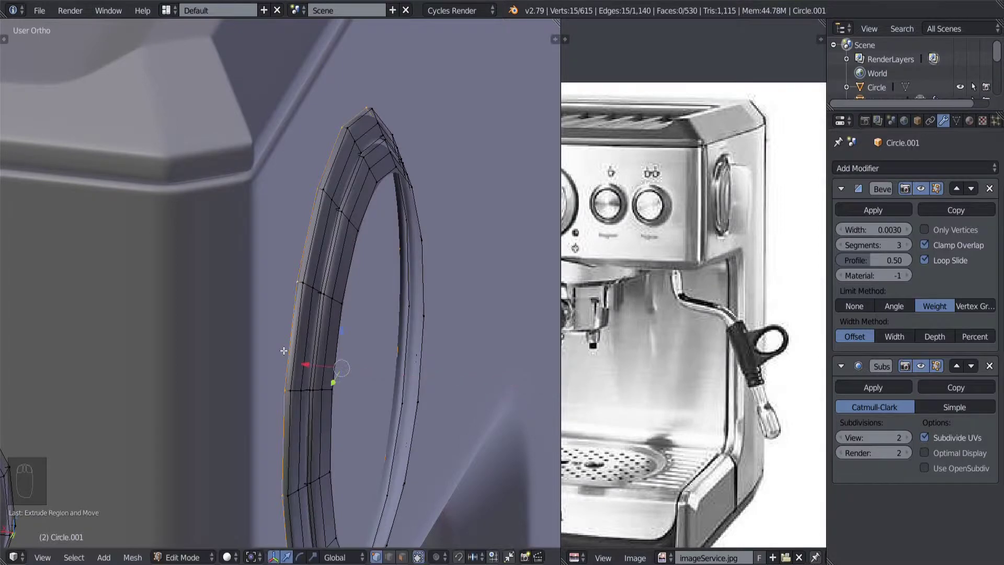
# Try to add a loop cut close to the side ring's outer edge, and undo it.
pyautogui.scroll(4, 300, 334)
pyautogui.moveTo(346, 302); pyautogui.dragTo(320, 303, button='middle')
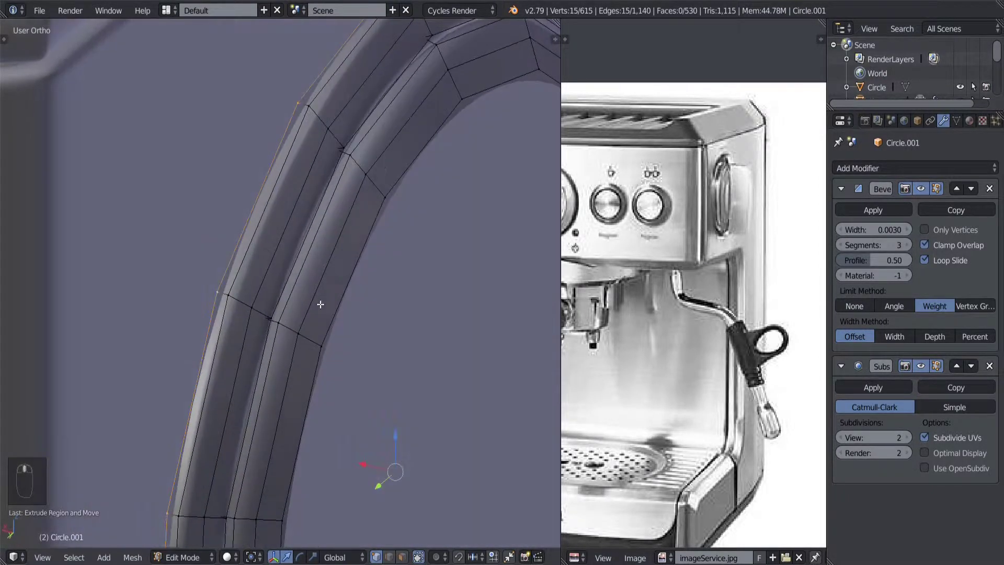
pyautogui.hotkey('ctrl', 'r')
pyautogui.click(248, 306)
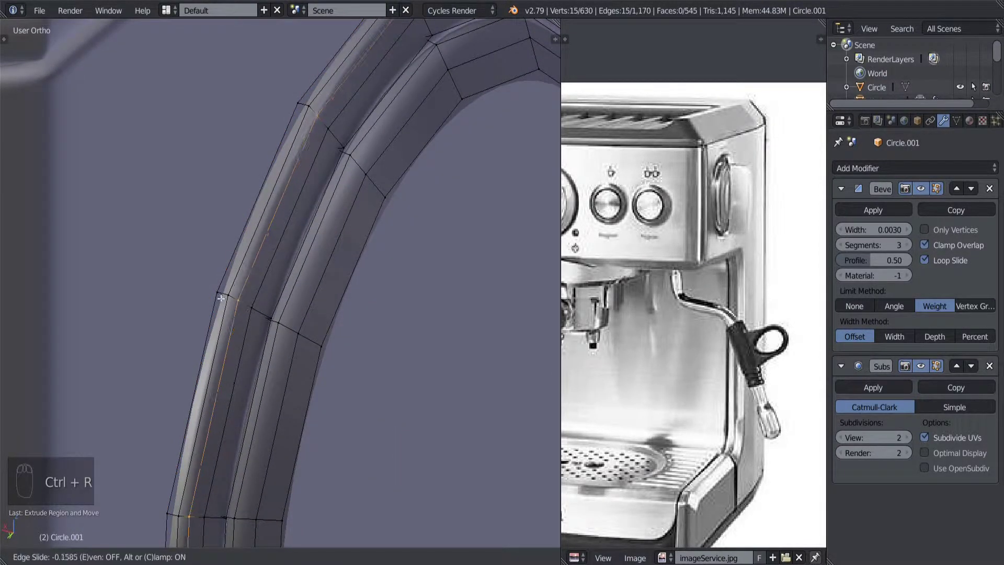
pyautogui.rightClick(173, 292)
pyautogui.scroll(-1, 330, 291)
pyautogui.hotkey('ctrl', 'z')
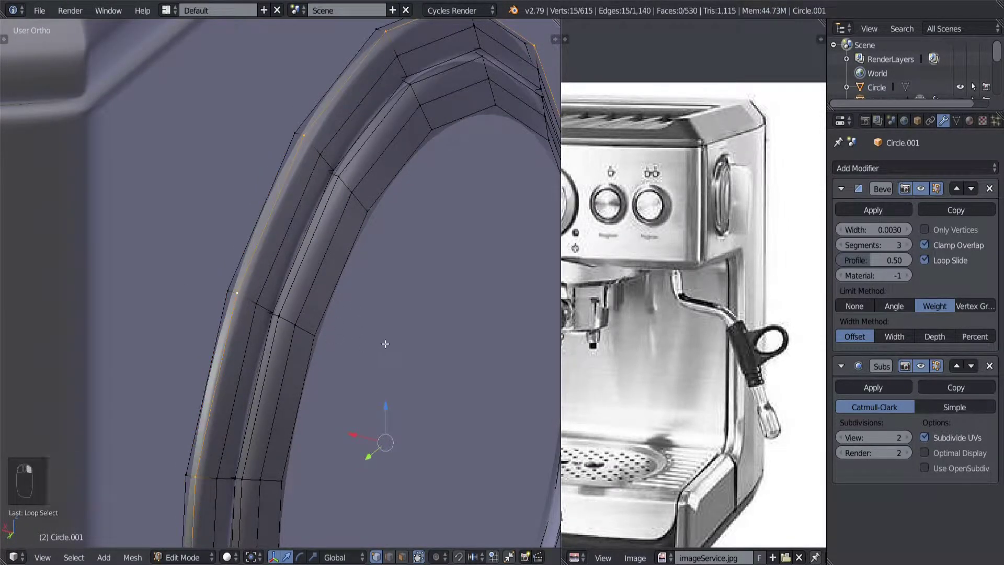
# Set the mean edge bevel weight to 0 on the side ring's geometry, leaving out its outer corner loop.
pyautogui.press('n')
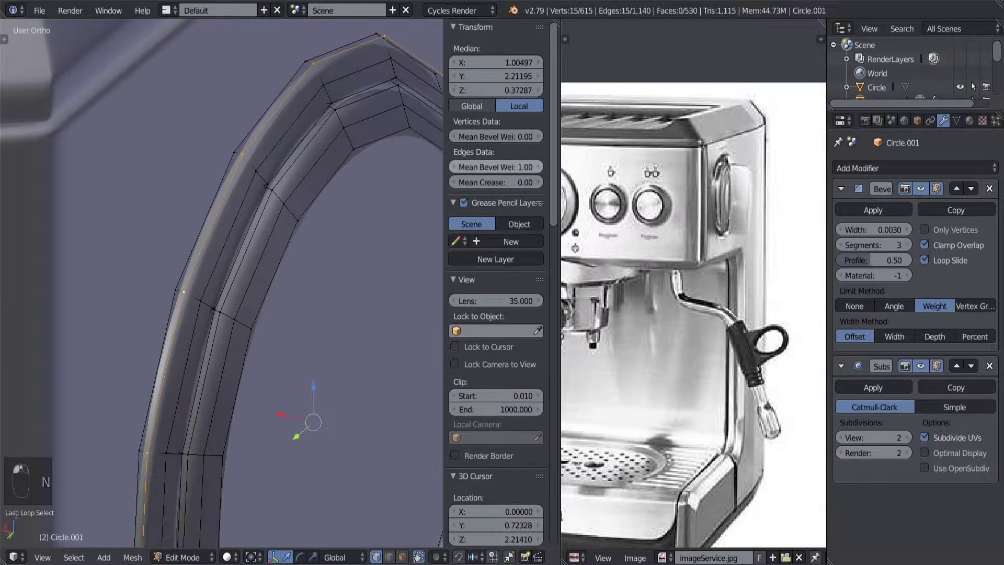
pyautogui.scroll(-5, 261, 332)
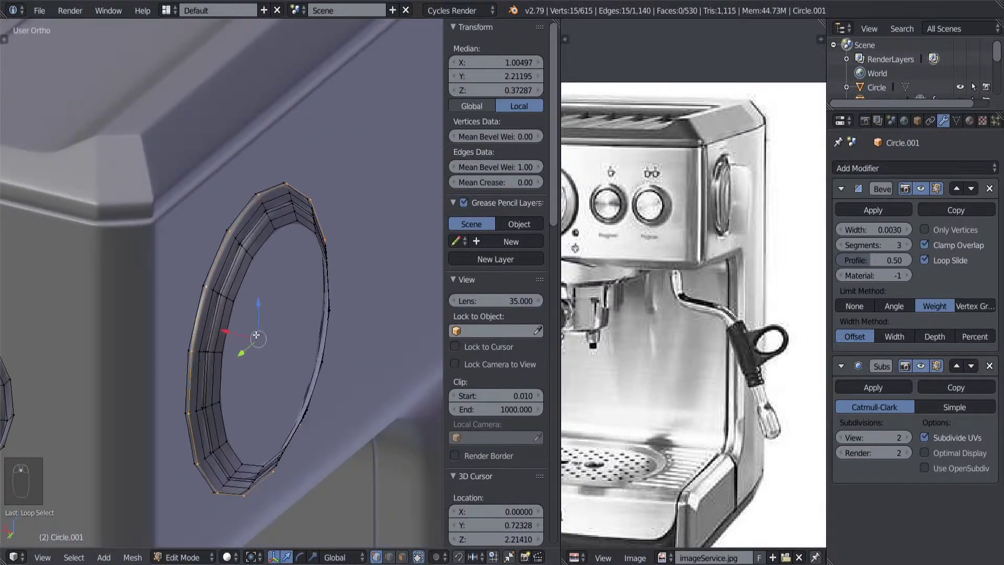
pyautogui.scroll(-3, 232, 330)
pyautogui.moveTo(231, 330); pyautogui.dragTo(225, 328, button='middle')
pyautogui.scroll(4, 225, 329)
pyautogui.scroll(2, 225, 329)
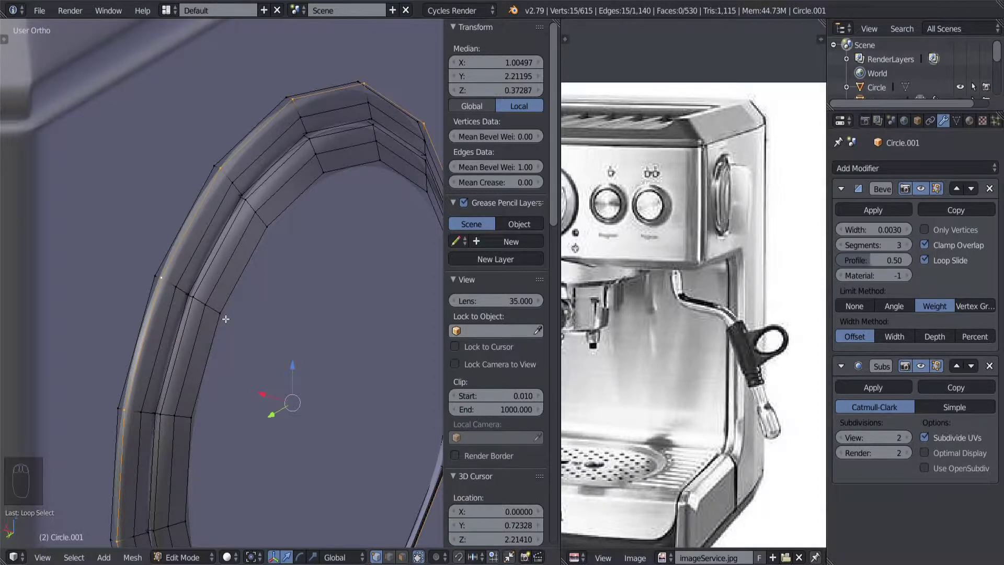
pyautogui.press('l')
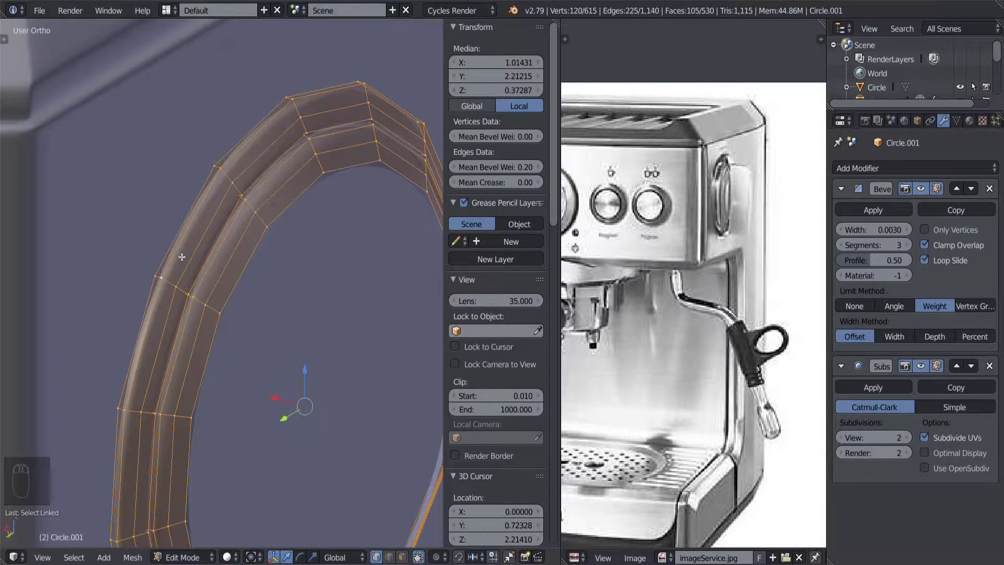
pyautogui.keyDown('alt'); pyautogui.keyDown('shift'); pyautogui.rightClick(182, 257); pyautogui.keyUp('shift'); pyautogui.keyUp('alt')
pyautogui.keyDown('shift'); pyautogui.moveTo(253, 247); pyautogui.dragTo(248, 268, button='middle'); pyautogui.keyUp('shift')
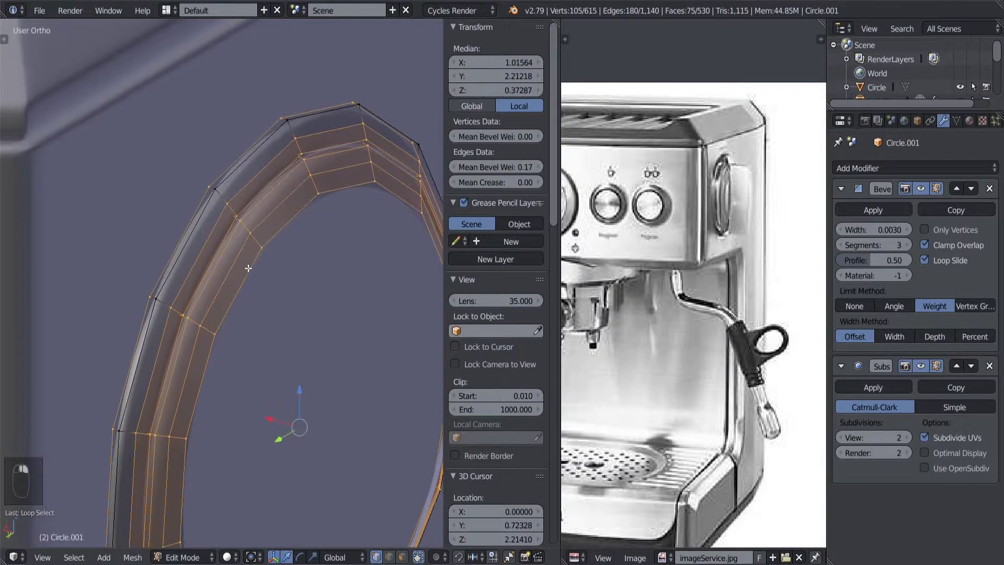
pyautogui.click(520, 166)
pyautogui.write('00')
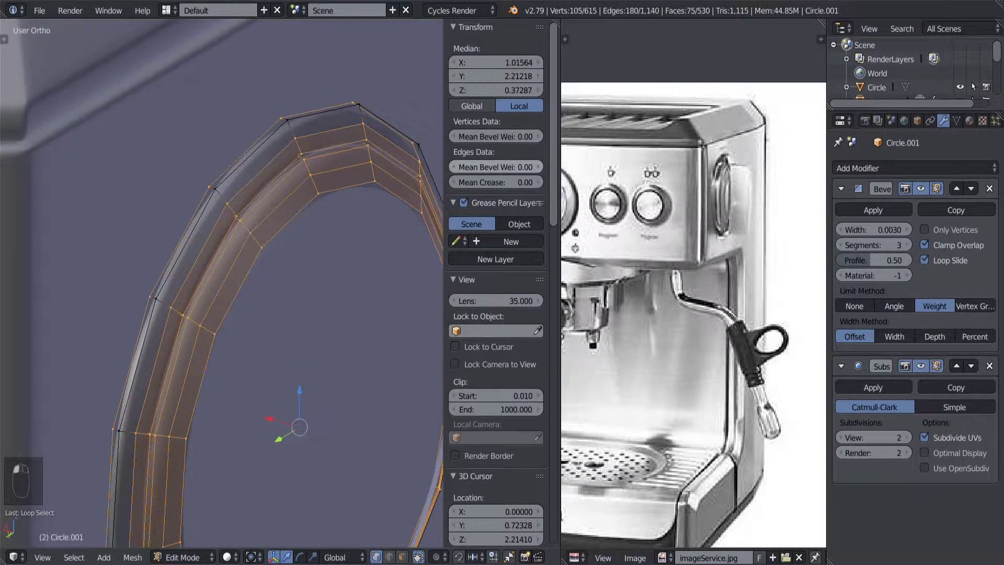
pyautogui.press('Return')
pyautogui.hotkey('ctrl', 'z')
pyautogui.hotkey('ctrl', 'shift', 'z')
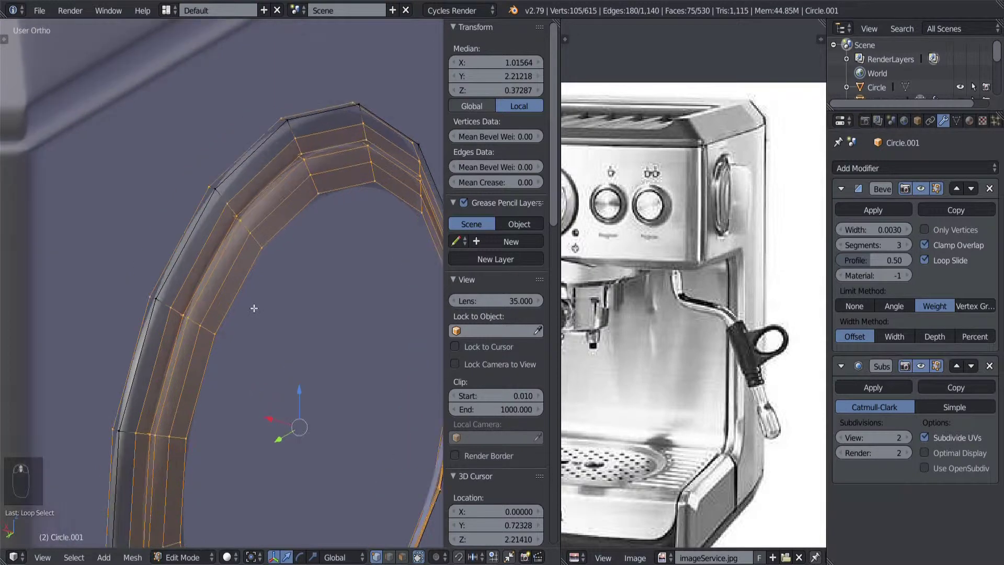
pyautogui.scroll(5, 243, 324)
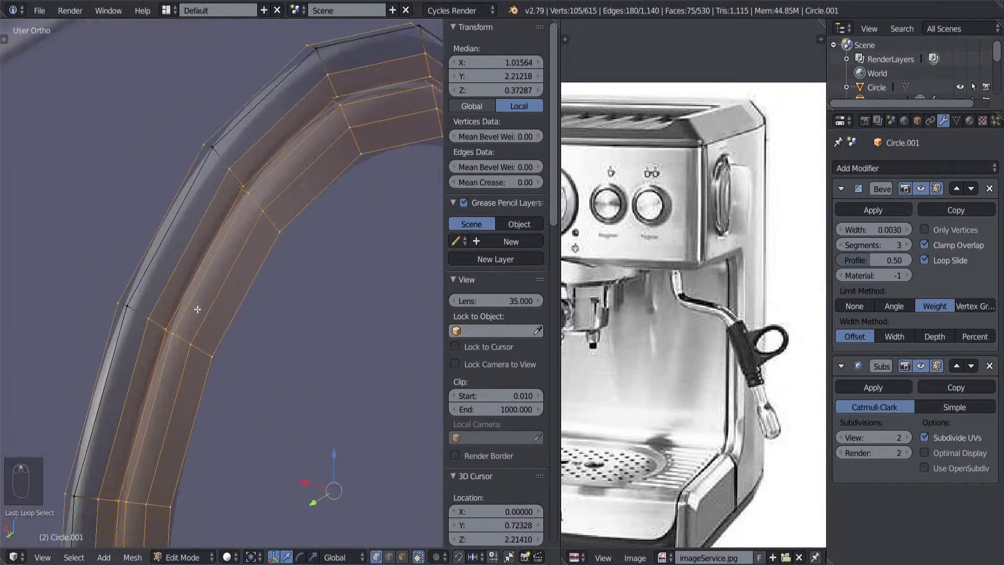
pyautogui.press('a')
pyautogui.press('Tab')
# Fill the side ring's inner edge loop with a face and inset it by about 0.0035.
pyautogui.moveTo(242, 322); pyautogui.dragTo(119, 312, button='middle')
pyautogui.scroll(-3, 205, 305)
pyautogui.moveTo(205, 306); pyautogui.dragTo(227, 305, button='middle')
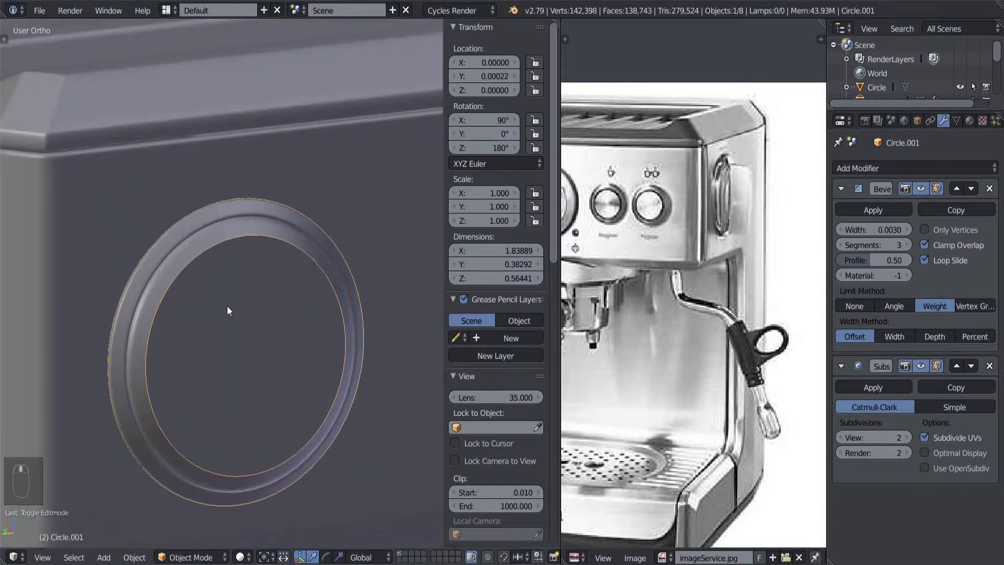
pyautogui.scroll(5, 227, 305)
pyautogui.press('Tab')
pyautogui.keyDown('alt'); pyautogui.rightClick(339, 231); pyautogui.keyUp('alt')
pyautogui.moveTo(340, 235); pyautogui.dragTo(279, 254, button='middle')
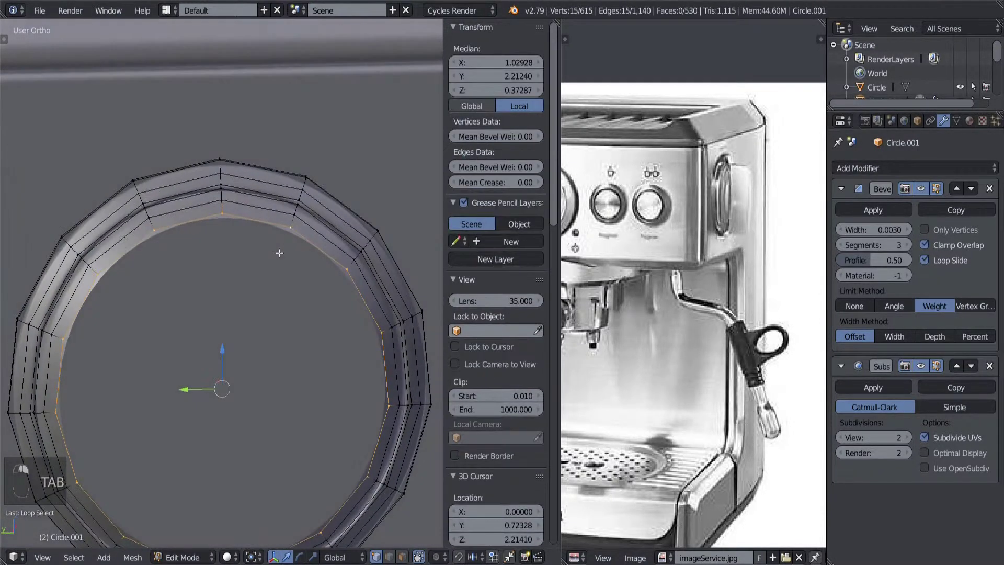
pyautogui.scroll(2, 253, 278)
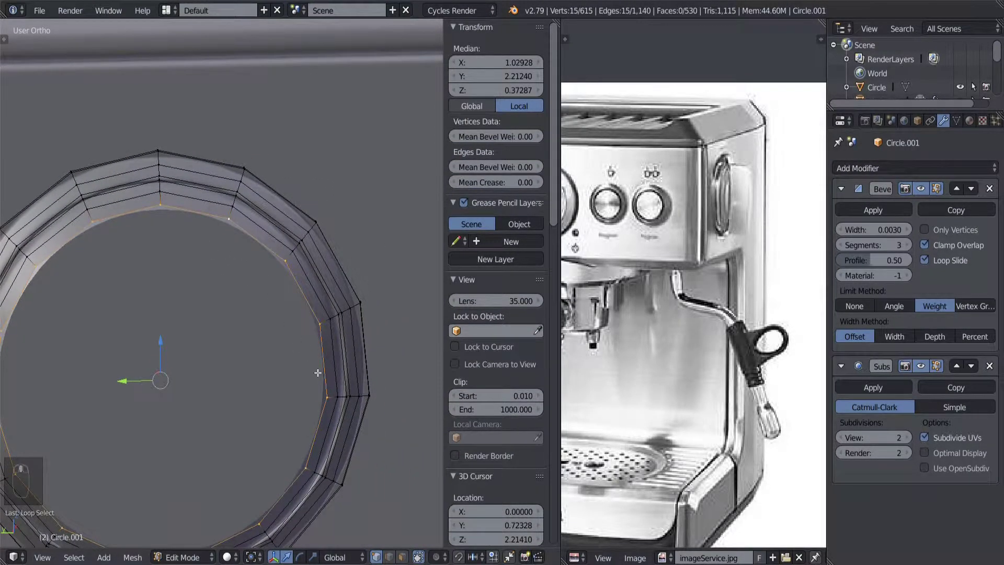
pyautogui.press('f')
pyautogui.scroll(2, 324, 366)
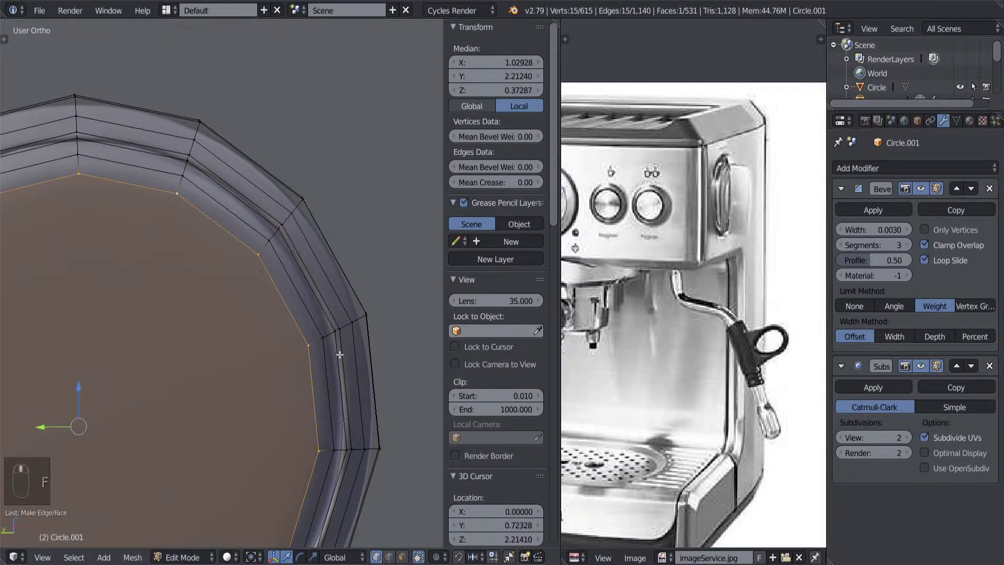
pyautogui.press('i')
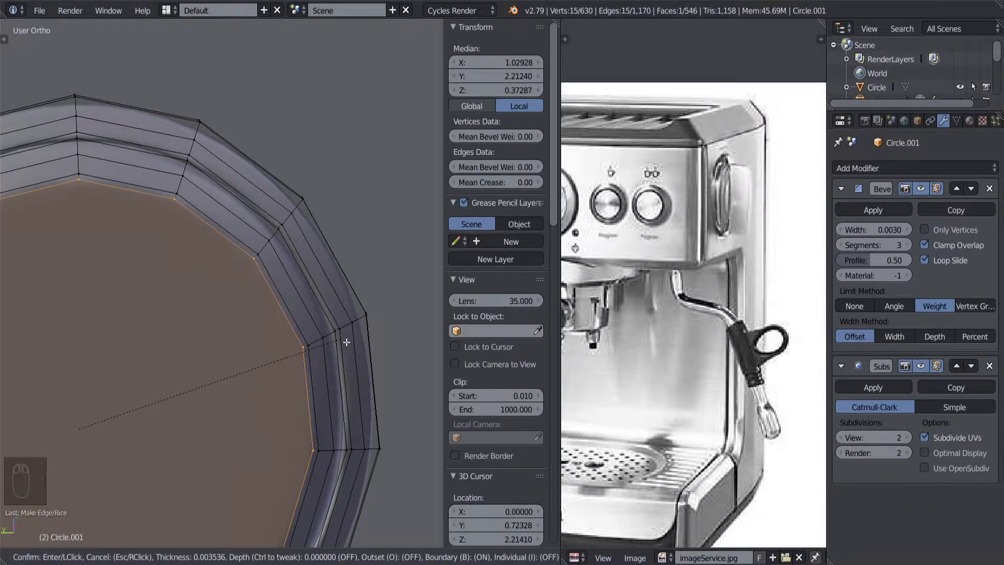
pyautogui.click(346, 342)
# Extrude the inset face about 0.03 into the housing and delete the resulting end face.
pyautogui.scroll(-3, 346, 342)
pyautogui.moveTo(347, 342); pyautogui.dragTo(293, 350, button='middle')
pyautogui.scroll(3, 224, 360)
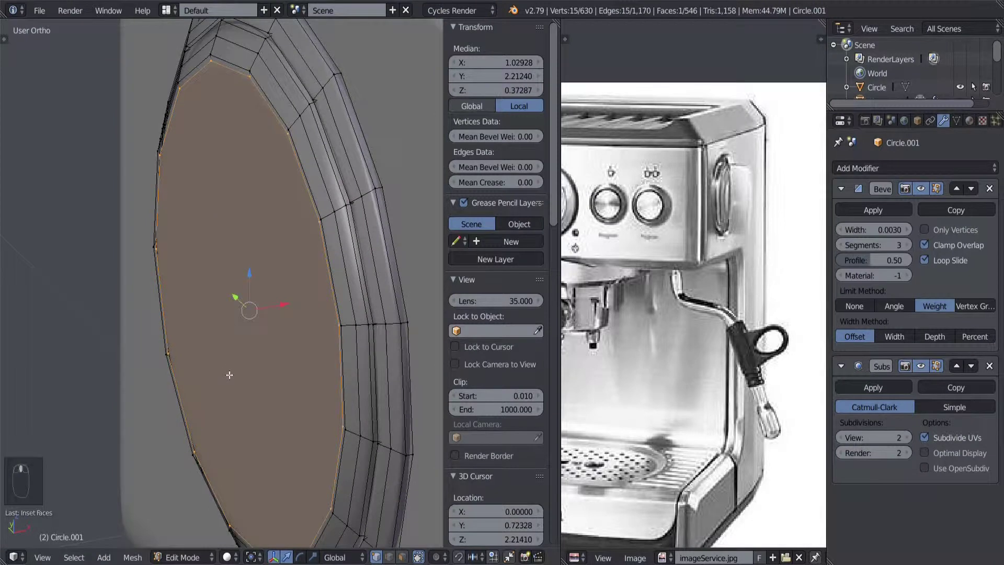
pyautogui.press('e')
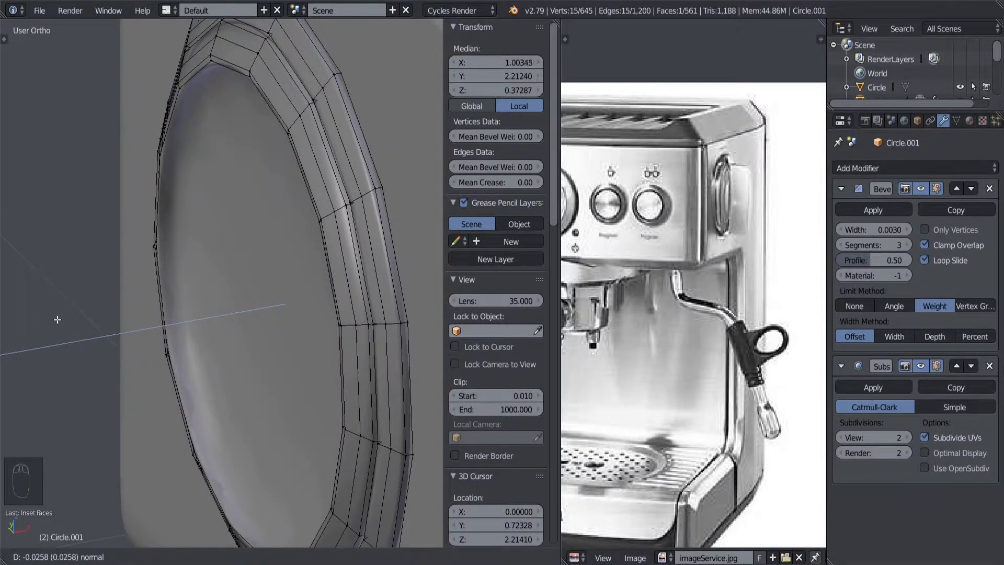
pyautogui.click(120, 300)
pyautogui.press('KP_Decimal')
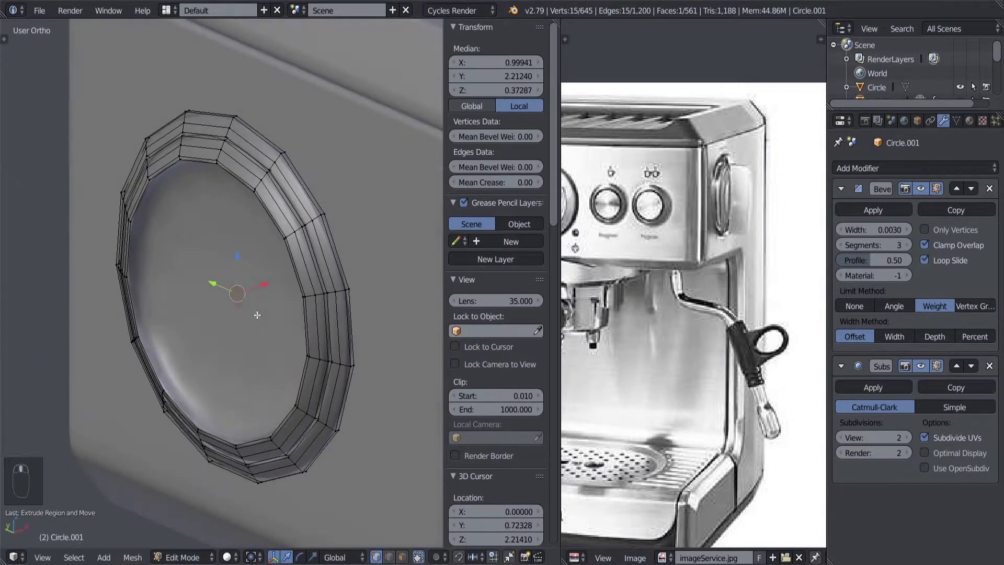
pyautogui.press('x')
pyautogui.click(257, 312)
# Set the mean edge bevel weight of the side ring's inner rim edge loop to 1.00.
pyautogui.moveTo(256, 312); pyautogui.dragTo(161, 304, button='middle')
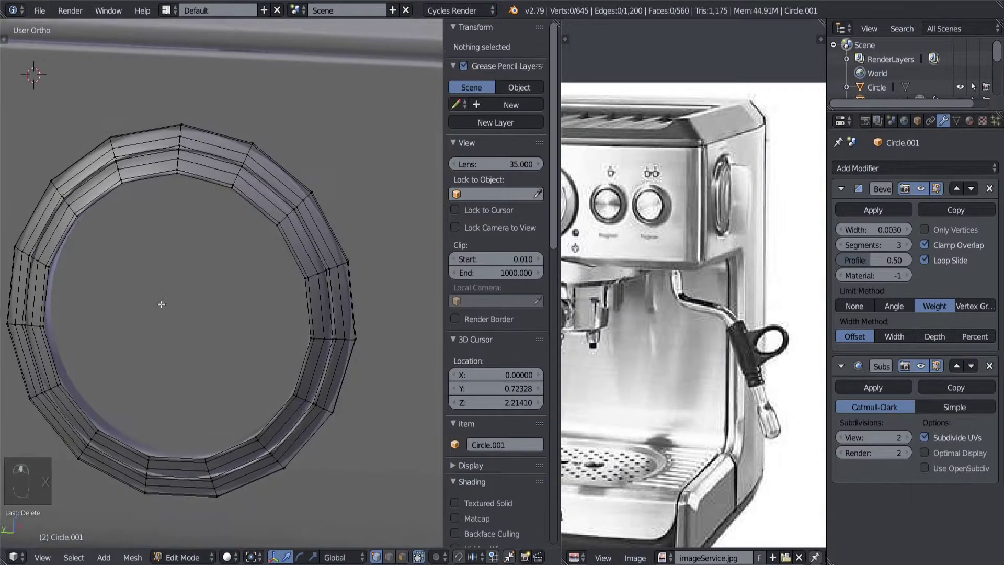
pyautogui.scroll(3, 269, 287)
pyautogui.scroll(3, 206, 328)
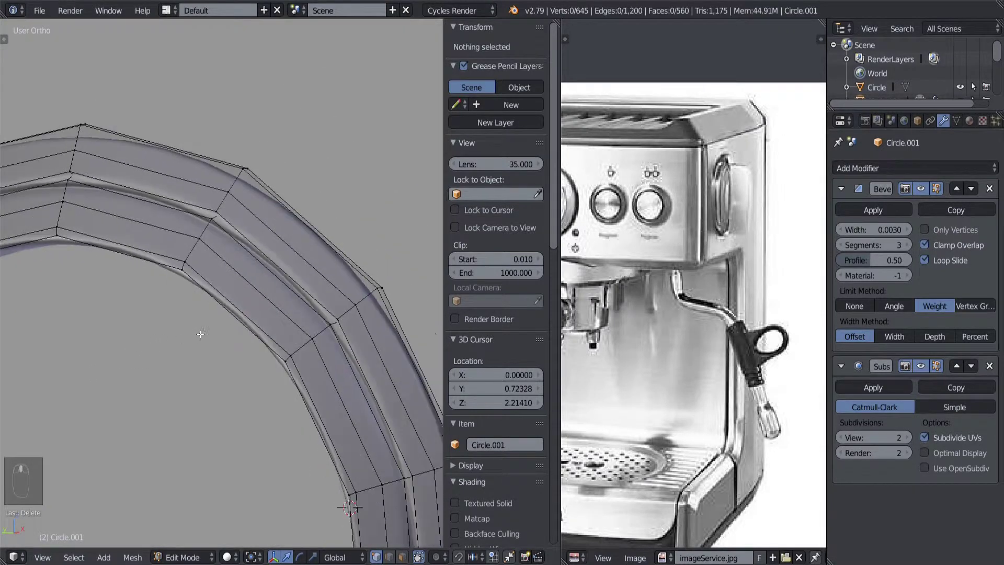
pyautogui.keyDown('alt'); pyautogui.rightClick(219, 297); pyautogui.keyUp('alt')
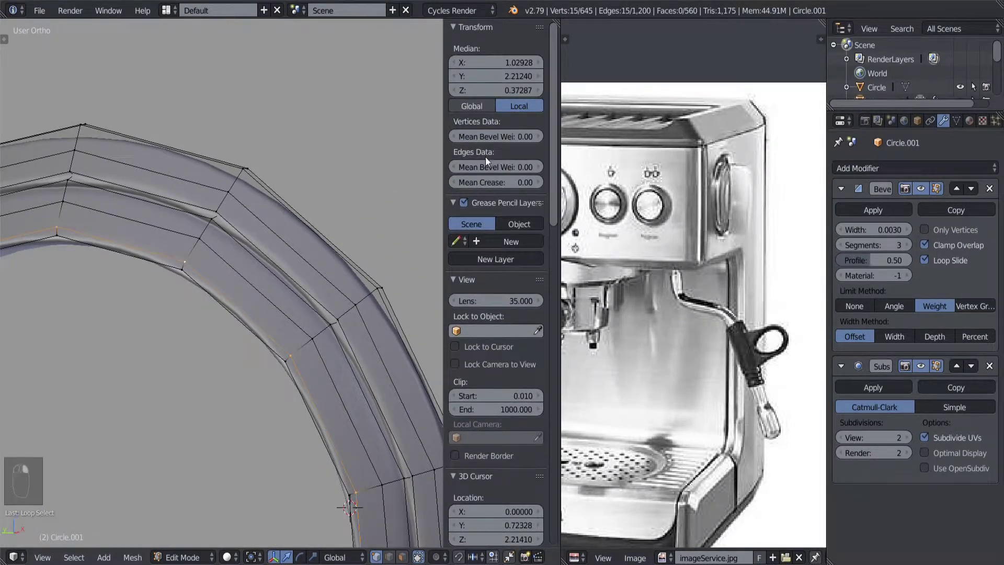
pyautogui.moveTo(487, 167); pyautogui.dragTo(528, 167)
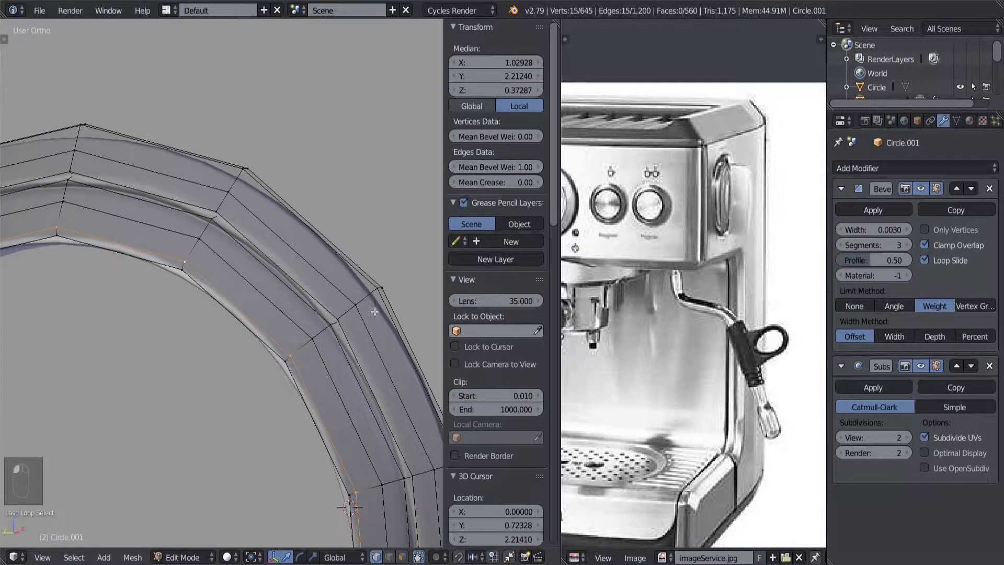
pyautogui.press('Tab')
pyautogui.scroll(-3, 106, 356)
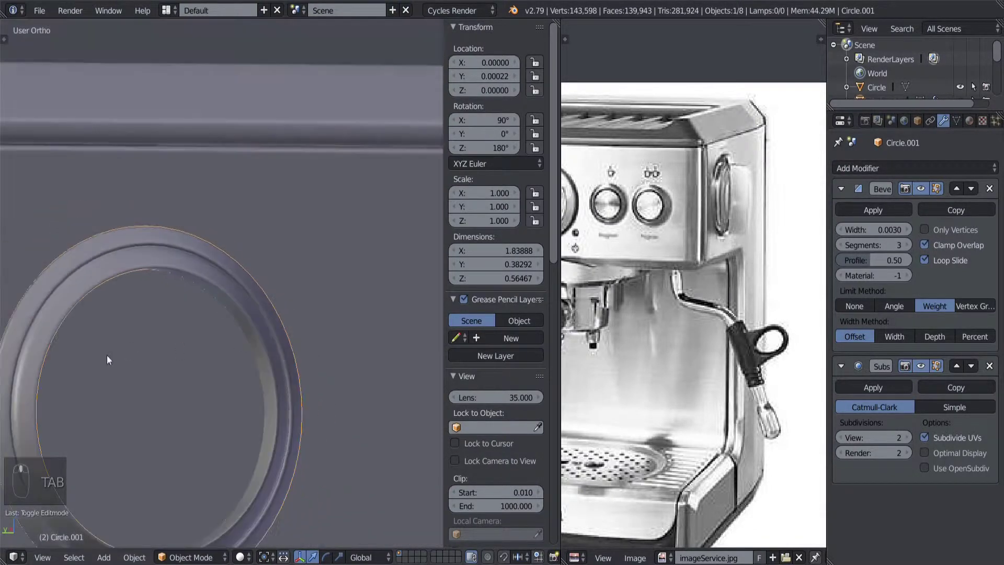
pyautogui.keyDown('shift'); pyautogui.moveTo(107, 355); pyautogui.dragTo(180, 315, button='middle'); pyautogui.keyUp('shift')
pyautogui.scroll(3, 174, 315)
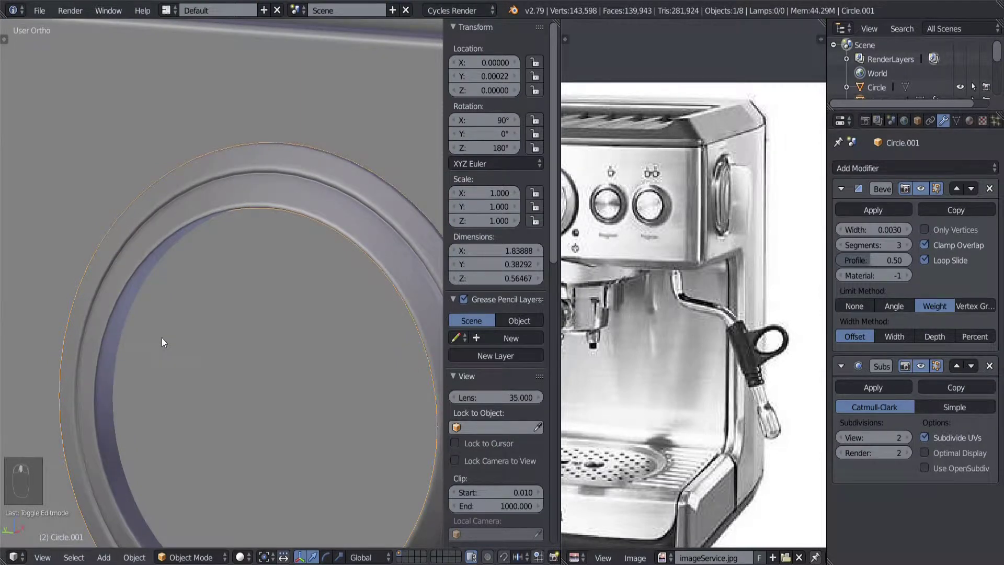
# Separate the side ring's inner wall face loop into its own object, restoring the same faces on the ring itself.
pyautogui.moveTo(161, 337); pyautogui.dragTo(118, 327, button='middle')
pyautogui.scroll(3, 119, 343)
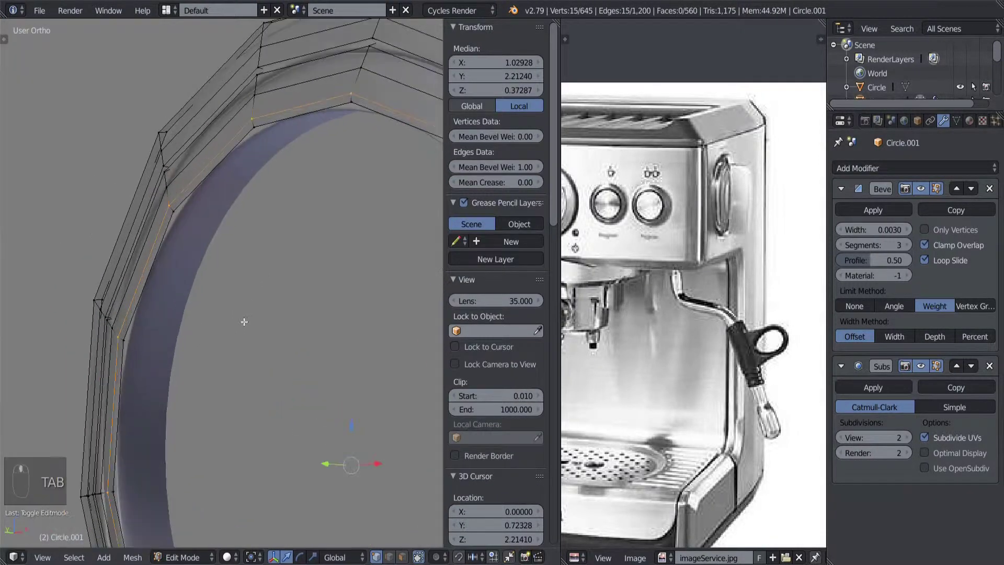
pyautogui.press('z')
pyautogui.press('z')
pyautogui.click(409, 550)
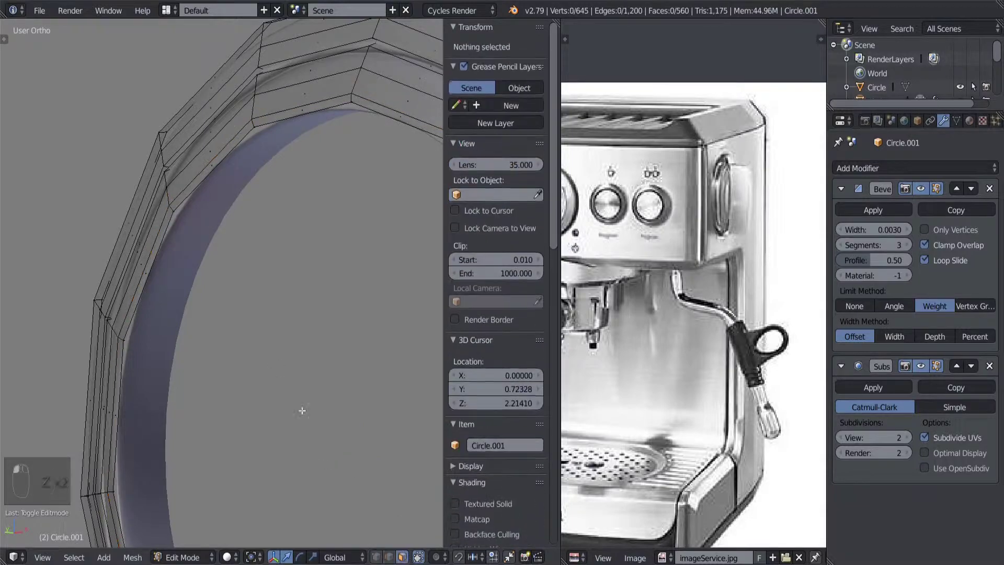
pyautogui.keyDown('alt'); pyautogui.rightClick(197, 220); pyautogui.keyUp('alt')
pyautogui.scroll(-5, 197, 230)
pyautogui.press('z')
pyautogui.moveTo(201, 238); pyautogui.dragTo(231, 312, button='middle')
pyautogui.press('z')
pyautogui.scroll(4, 231, 311)
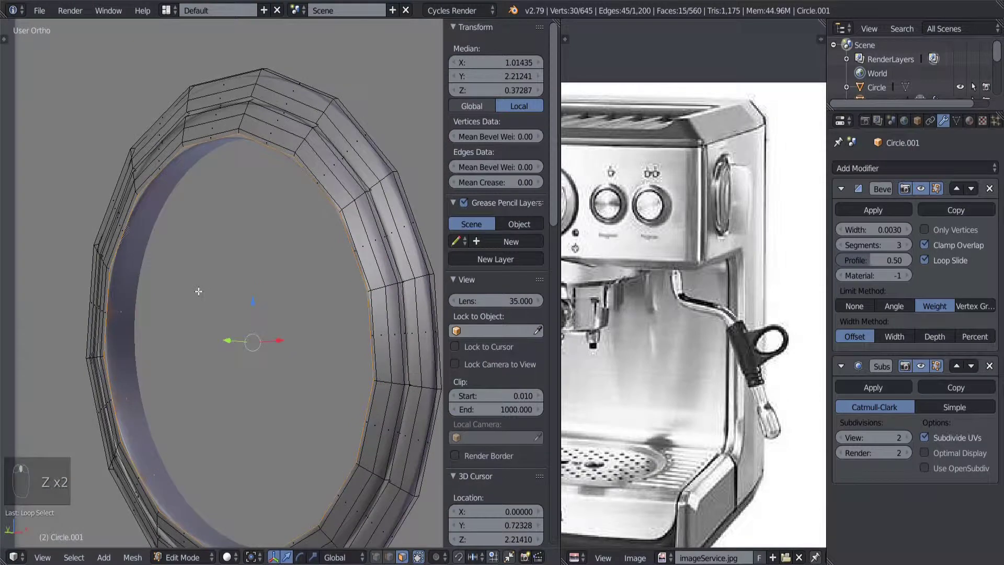
pyautogui.press('p')
pyautogui.click(194, 287)
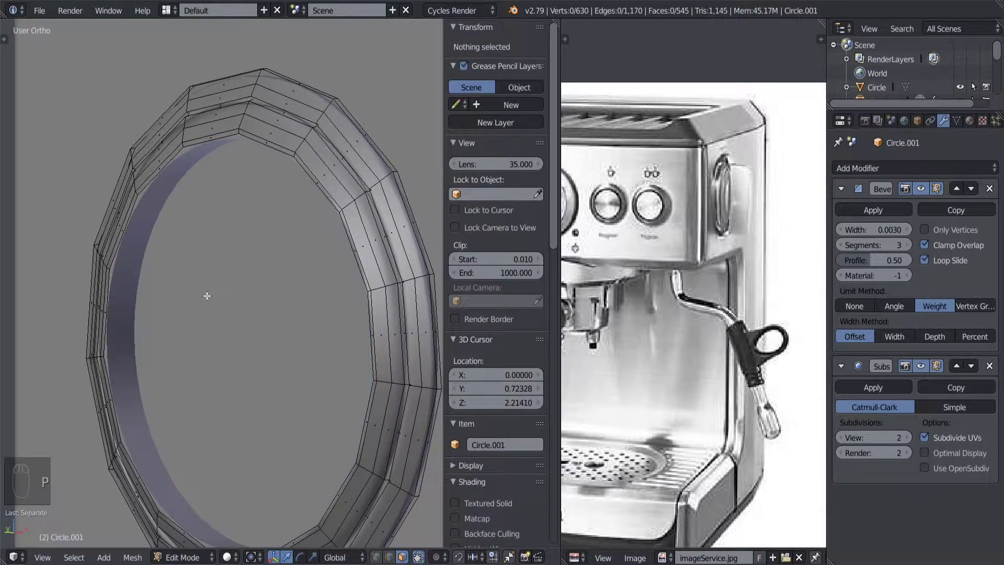
pyautogui.hotkey('ctrl', 'z')
pyautogui.press('Tab')
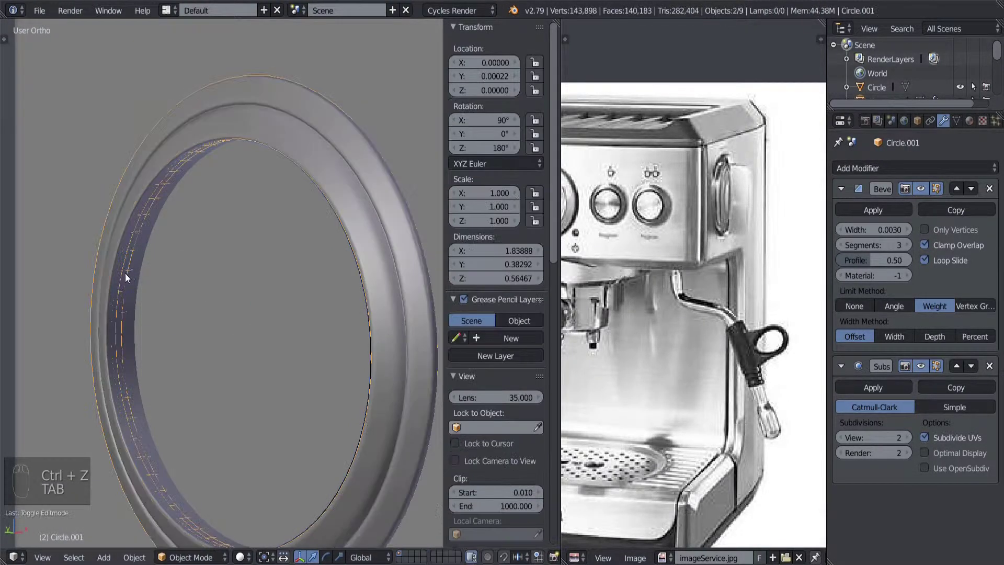
# Open the separated inner-wall band for editing with all of its geometry selected.
pyautogui.rightClick(129, 273)
pyautogui.moveTo(129, 273); pyautogui.dragTo(217, 292, button='middle')
pyautogui.press('Tab')
pyautogui.press('a')
pyautogui.press('a')
pyautogui.press('s')
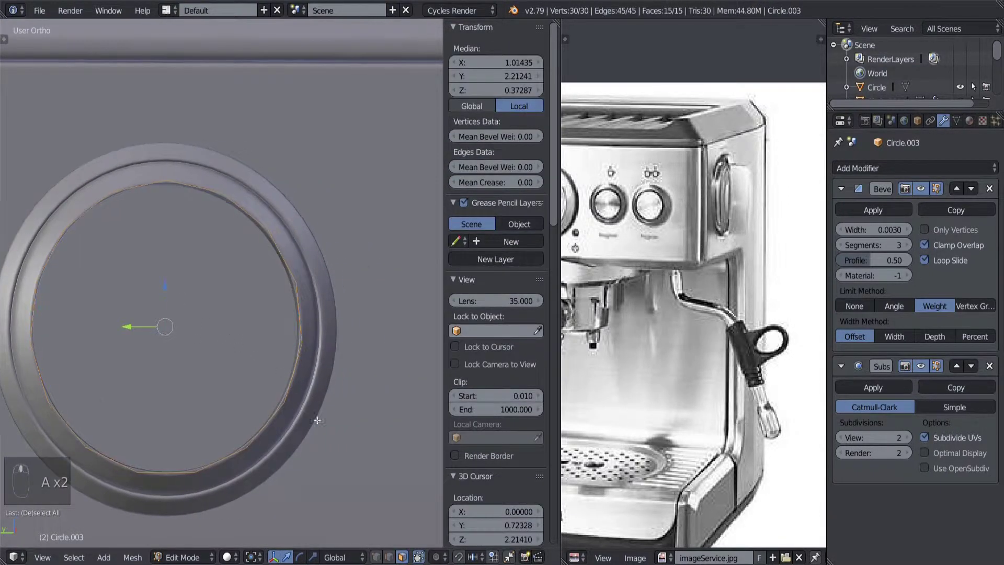
pyautogui.rightClick(318, 422)
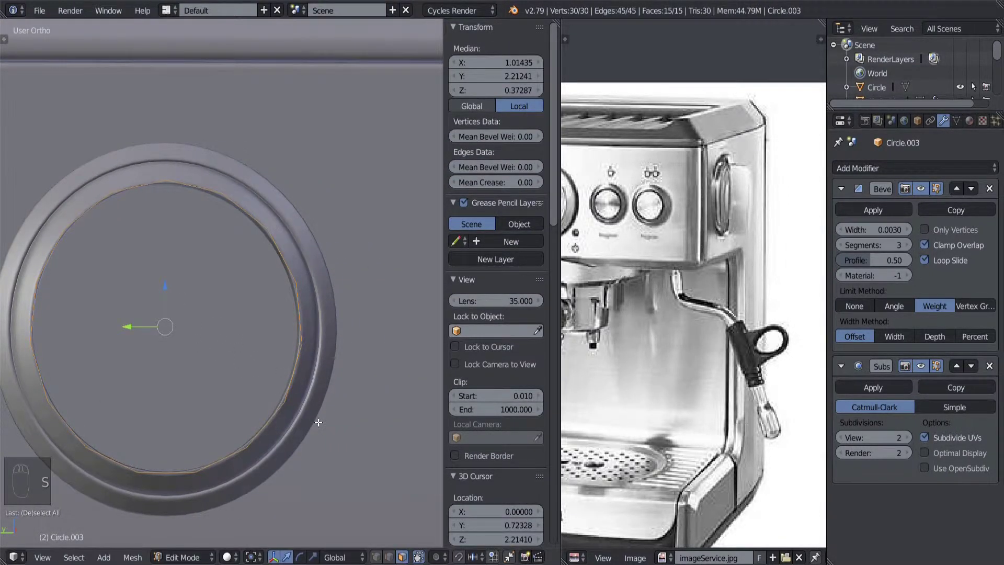
pyautogui.press('ctrl+KP_3')
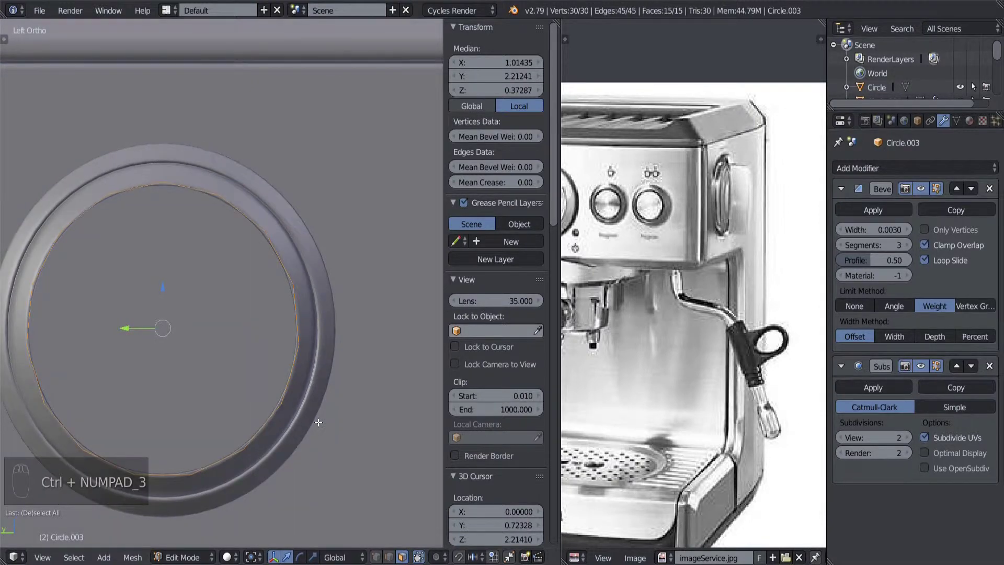
pyautogui.hotkey('alt', 's')
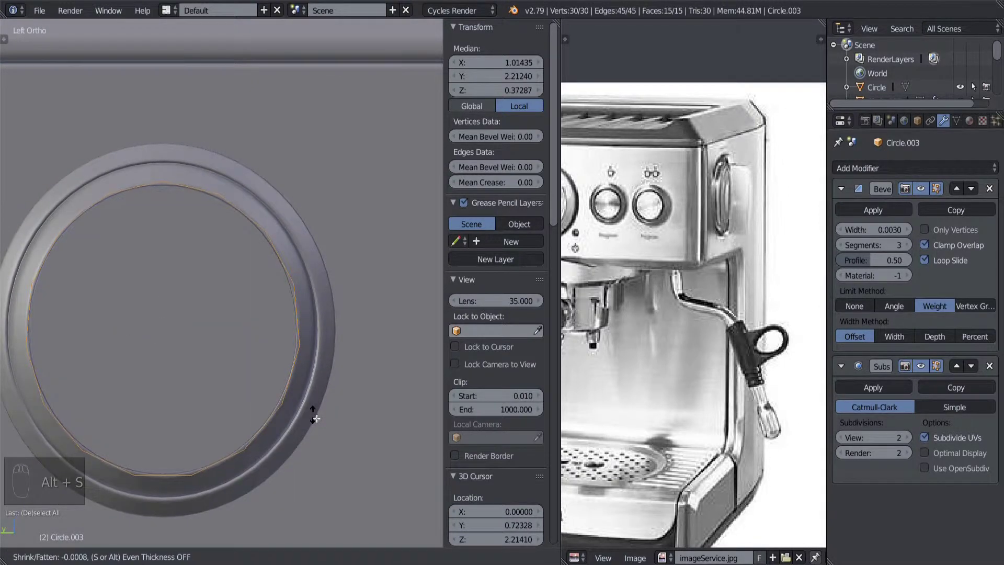
pyautogui.rightClick(315, 418)
# Shrink the separated band very slightly along its normals so it sits just inside the ring.
pyautogui.scroll(6, 312, 327)
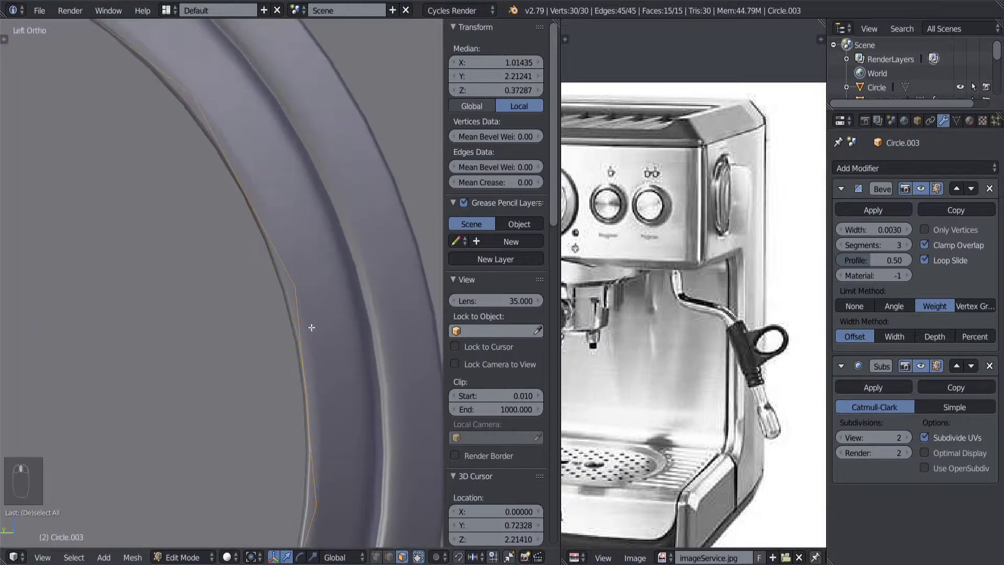
pyautogui.scroll(-1, 312, 327)
pyautogui.hotkey('alt', 's')
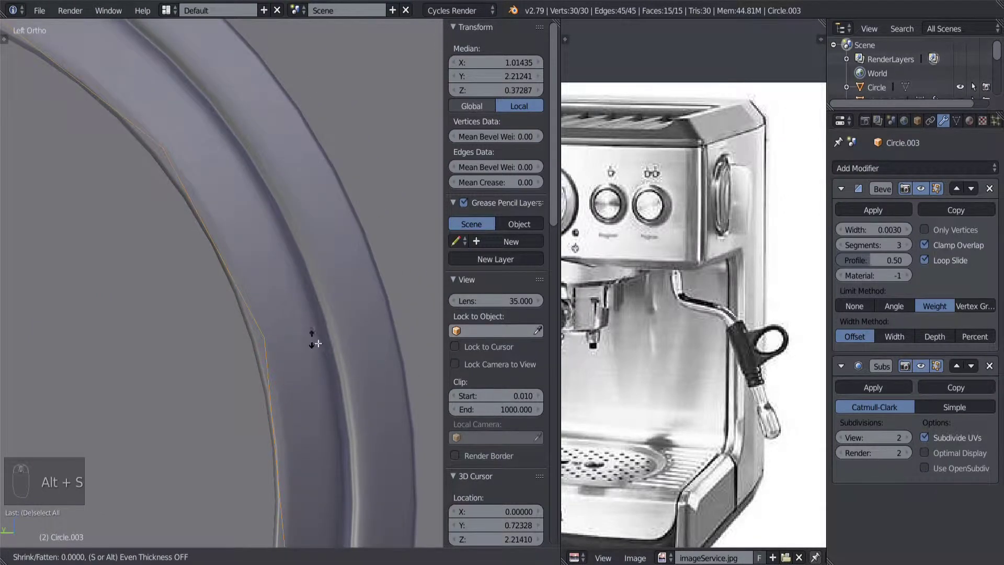
pyautogui.click(380, 353)
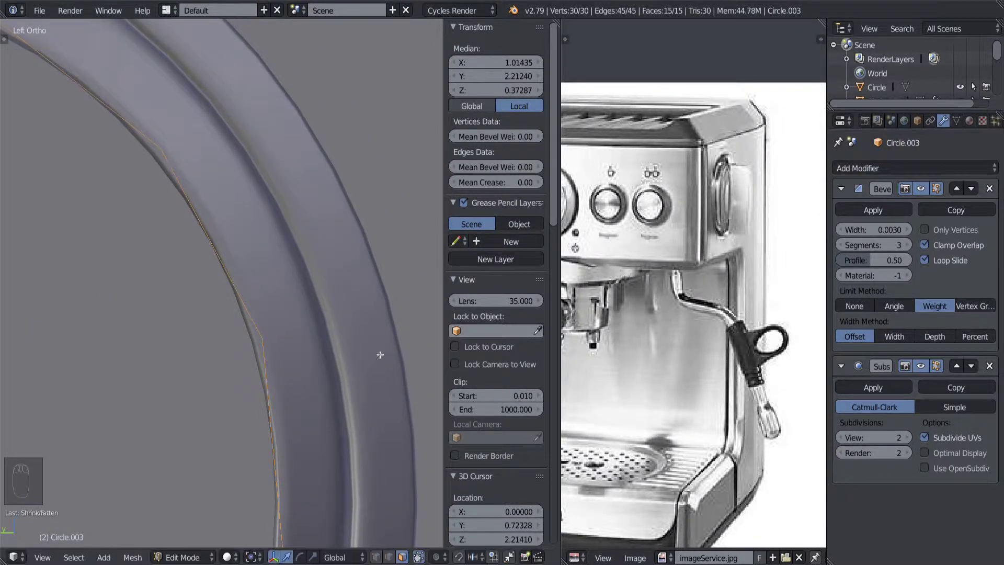
pyautogui.scroll(-5, 139, 366)
pyautogui.press('Tab')
# Select the band's outer edge loop in vertex mode and fill it with a face.
pyautogui.moveTo(246, 353); pyautogui.dragTo(203, 356, button='middle')
pyautogui.scroll(3, 215, 314)
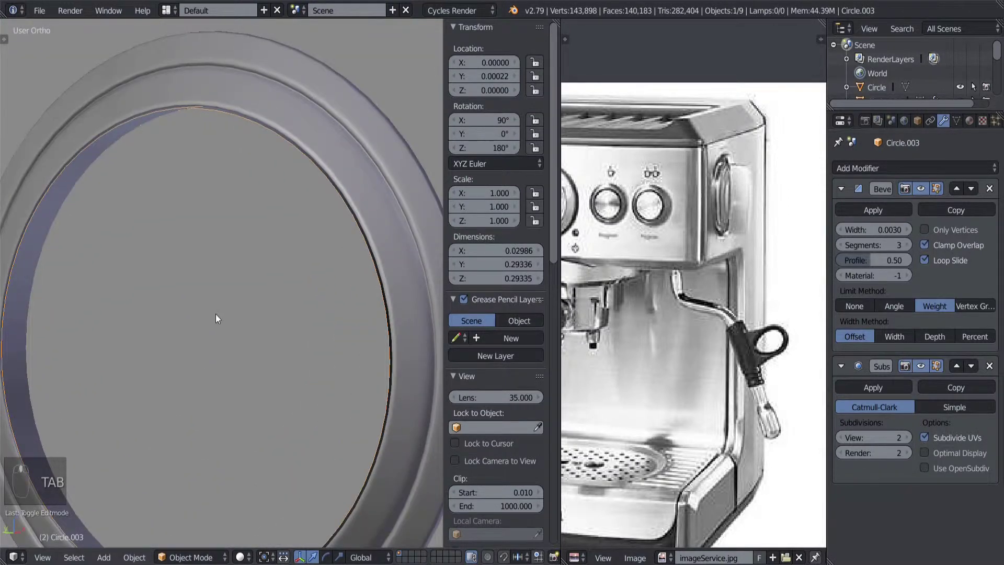
pyautogui.scroll(-1, 217, 314)
pyautogui.moveTo(217, 318); pyautogui.dragTo(217, 341, button='middle')
pyautogui.press('Tab')
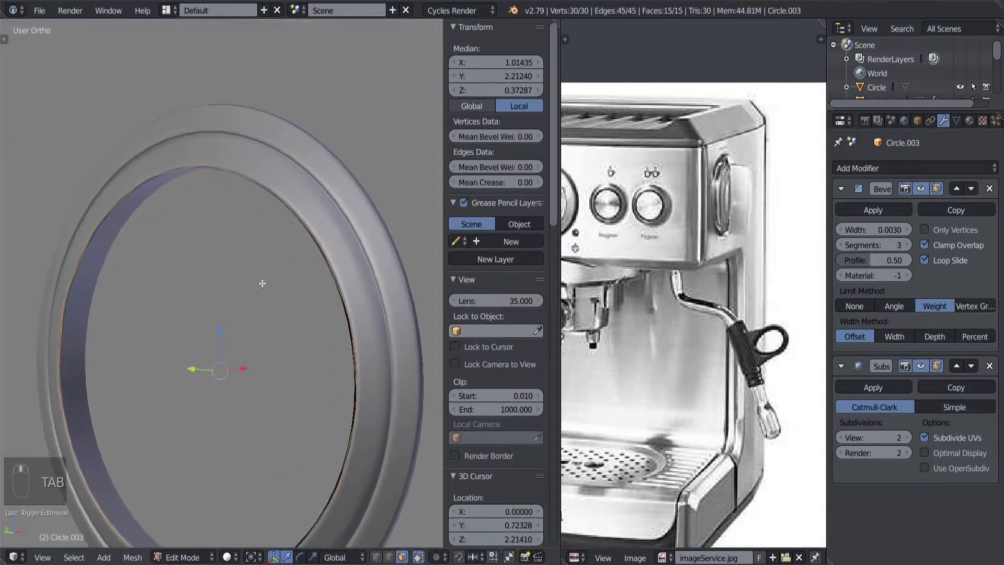
pyautogui.click(375, 557)
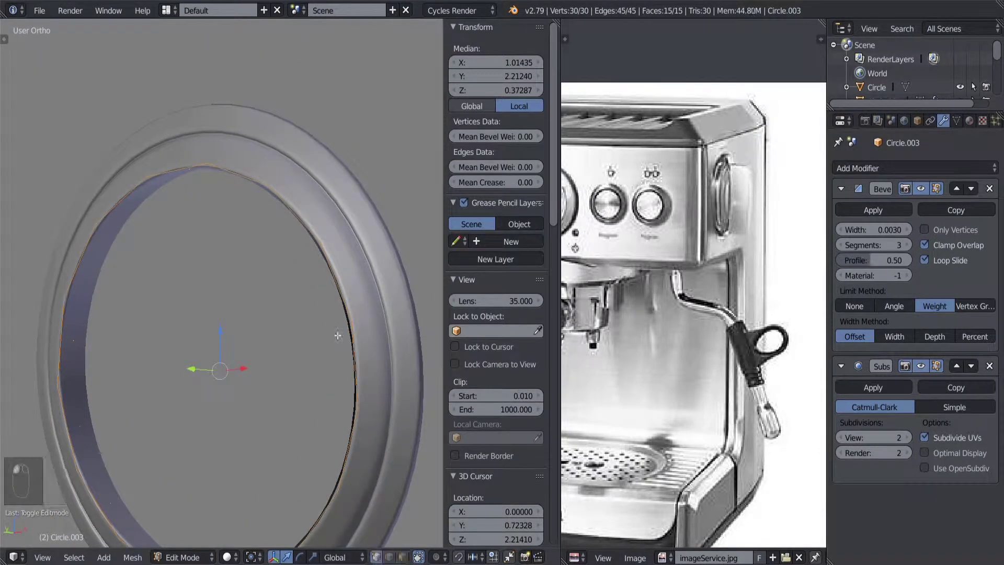
pyautogui.keyDown('alt'); pyautogui.rightClick(288, 219); pyautogui.keyUp('alt')
pyautogui.moveTo(246, 306); pyautogui.dragTo(247, 343, button='middle')
pyautogui.press('f')
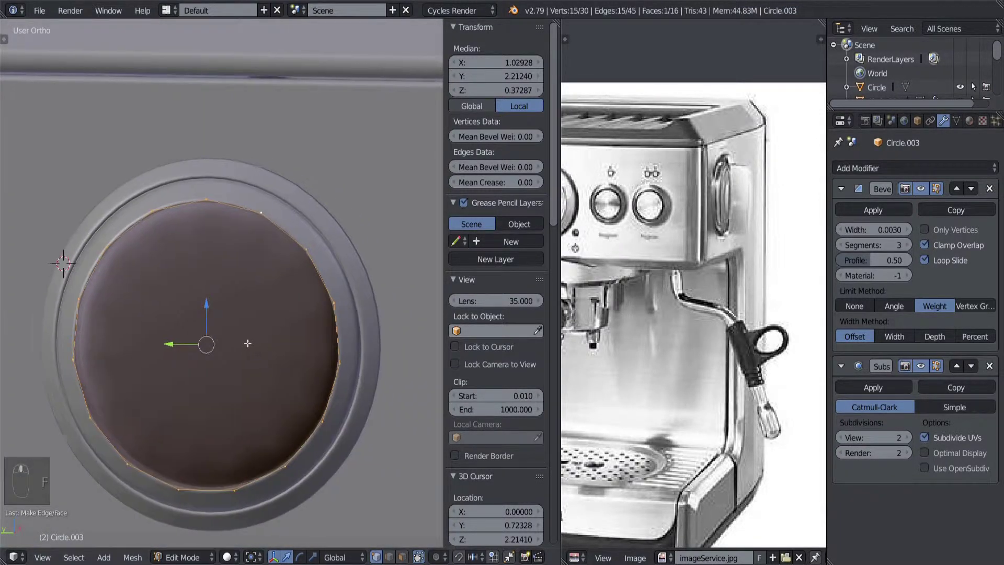
# Inset the filled face far enough to leave a small round face at its centre.
pyautogui.scroll(2, 248, 343)
pyautogui.press('i')
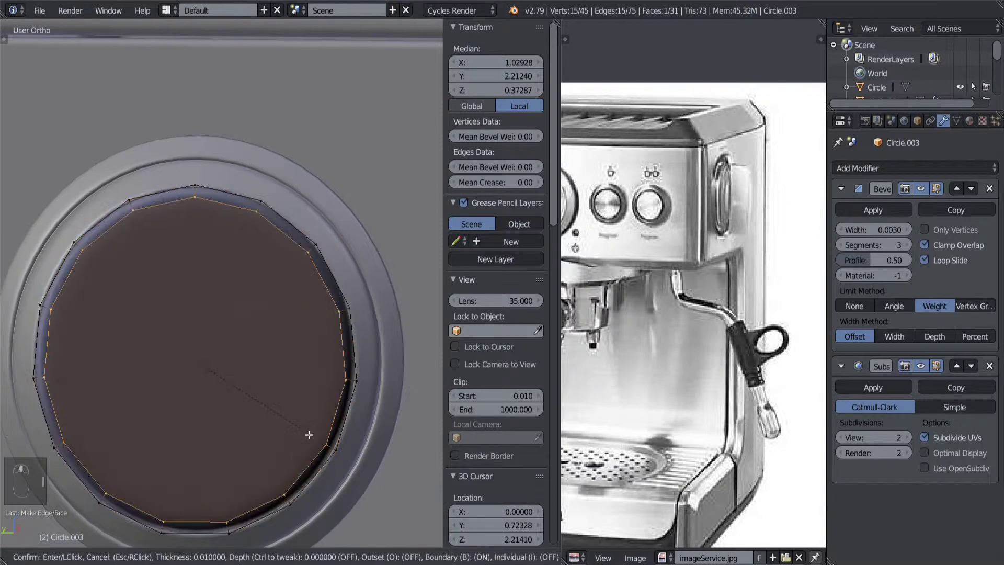
pyautogui.click(239, 377)
# Move the inset centre face about 0.008 outward along the X axis.
pyautogui.moveTo(225, 385); pyautogui.dragTo(162, 421, button='middle')
pyautogui.press('g')
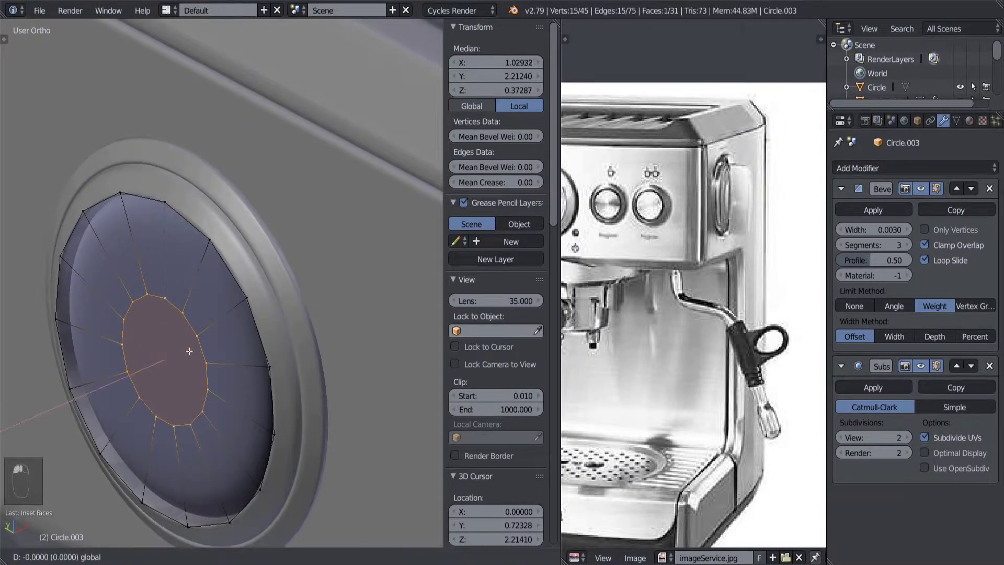
pyautogui.click(187, 349)
# Recalculate the normals of the whole disc so they all face consistently outward.
pyautogui.moveTo(187, 350); pyautogui.dragTo(203, 377, button='middle')
pyautogui.press('a')
pyautogui.press('a')
pyautogui.press('a')
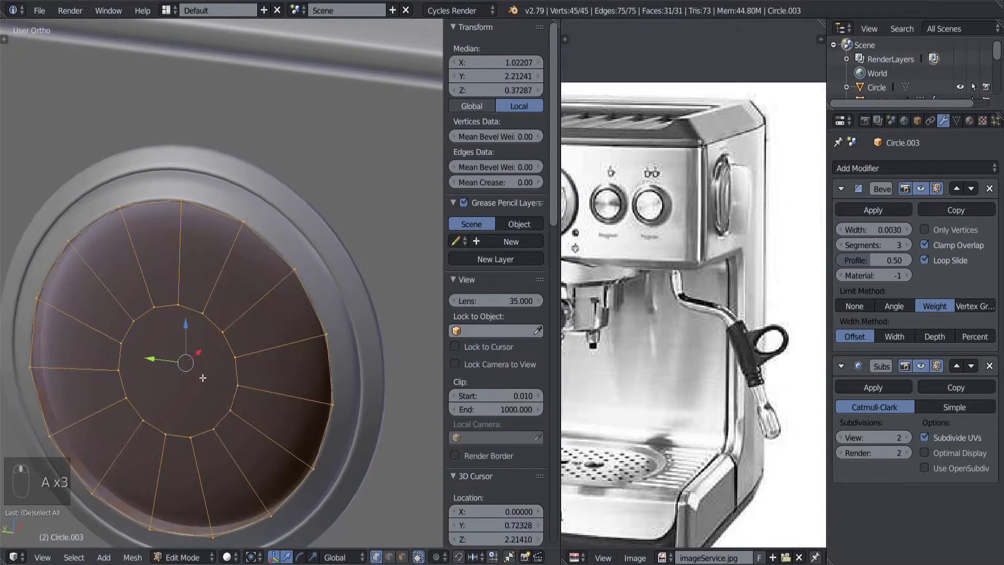
pyautogui.hotkey('ctrl', 'n')
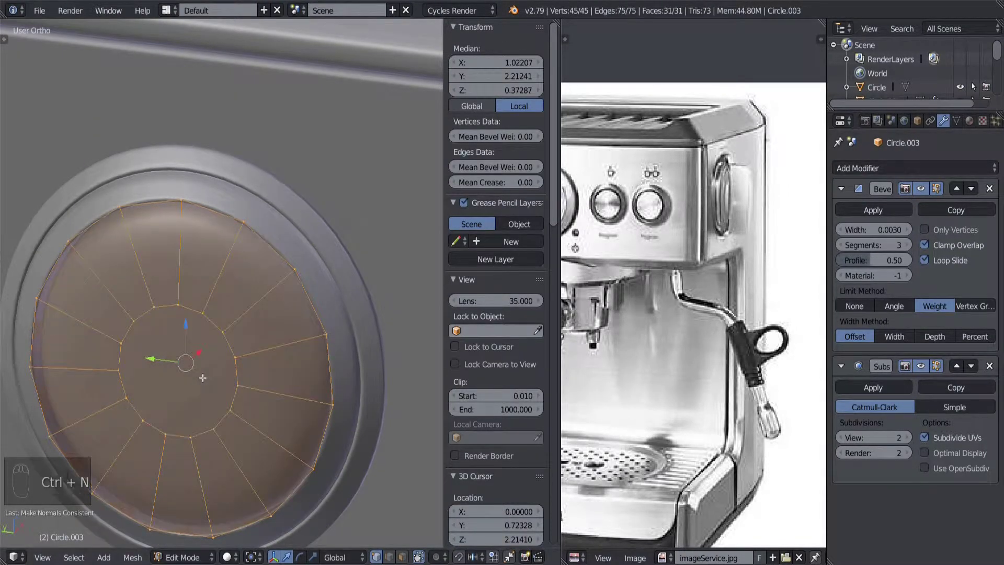
# Move the disc's centre face about 0.013 further outward along the X axis.
pyautogui.moveTo(229, 383); pyautogui.dragTo(165, 326, button='middle')
pyautogui.keyDown('alt'); pyautogui.click(165, 326); pyautogui.keyUp('alt')
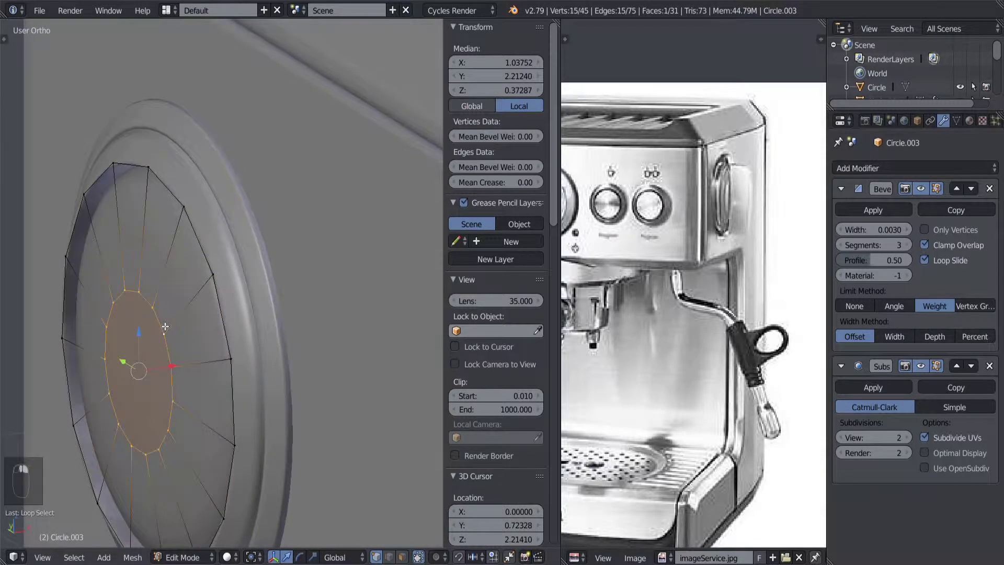
pyautogui.moveTo(166, 369); pyautogui.dragTo(102, 388)
pyautogui.moveTo(102, 388); pyautogui.dragTo(233, 364, button='middle')
pyautogui.press('g')
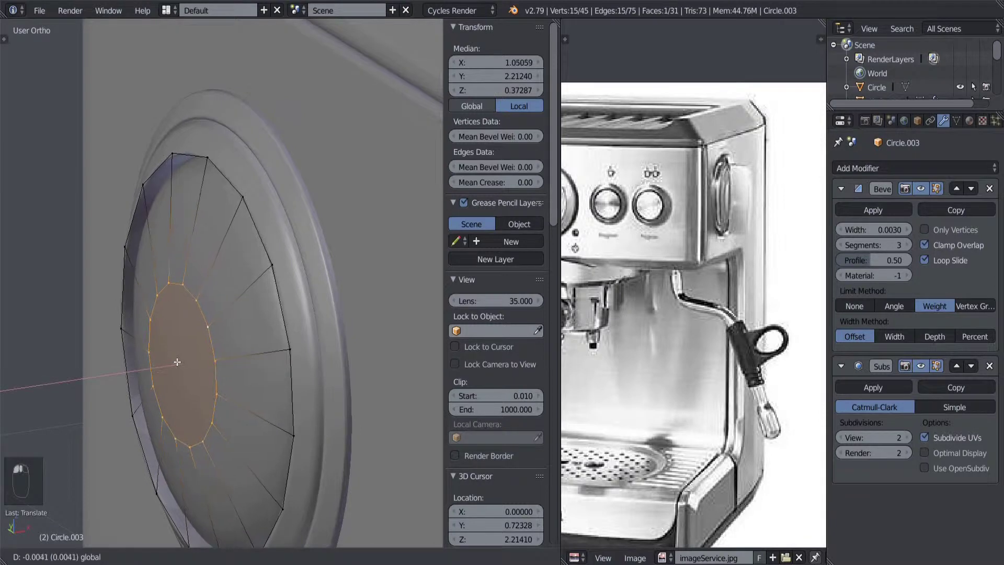
pyautogui.click(251, 351)
# Add two evenly spaced edge loops between the disc's rim and its centre face.
pyautogui.hotkey('ctrl', 'r')
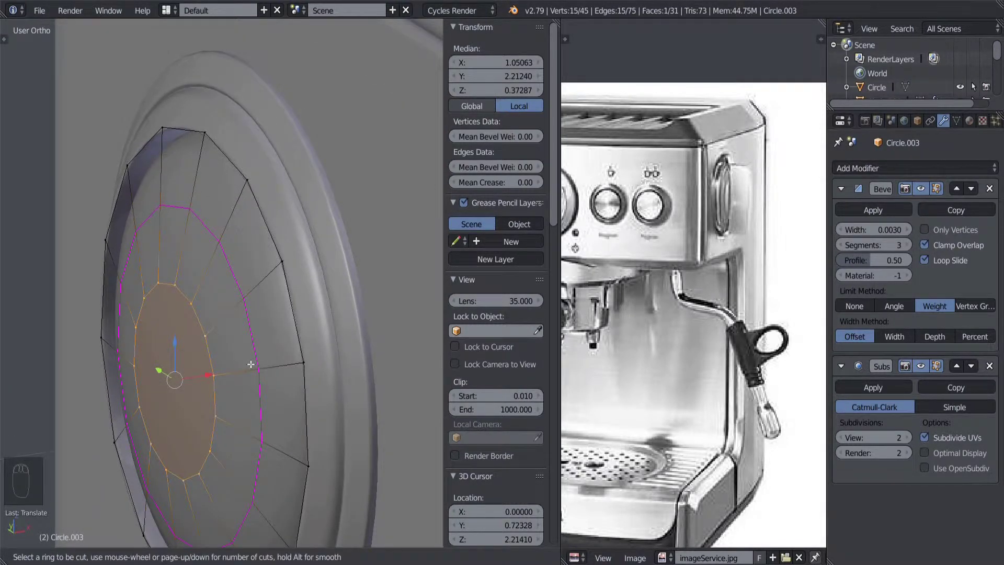
pyautogui.scroll(1, 251, 364)
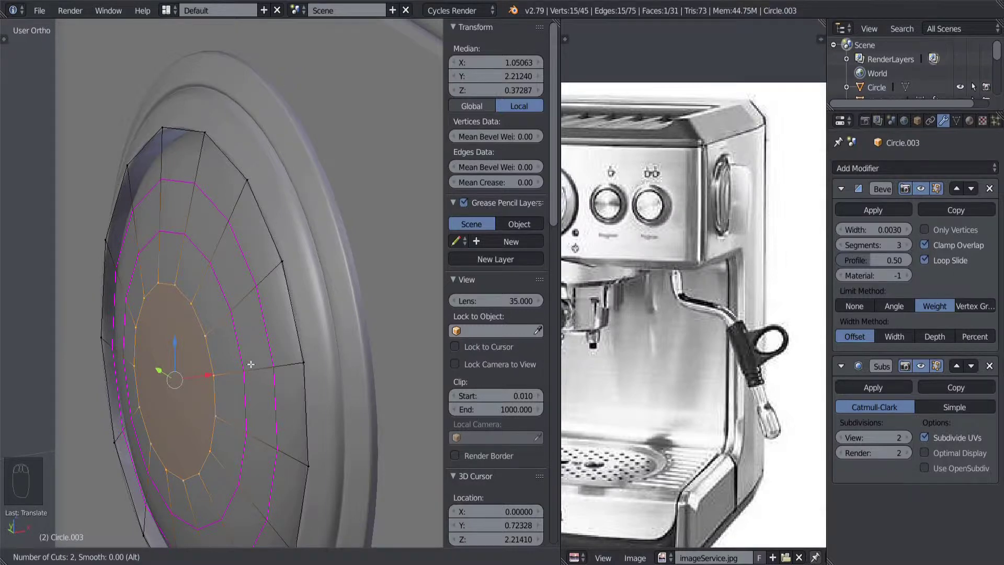
pyautogui.click(251, 364)
pyautogui.rightClick(251, 364)
# Move the two middle edge loops about 0.002 outward along the X axis to round the dome.
pyautogui.moveTo(251, 364); pyautogui.dragTo(198, 374, button='middle')
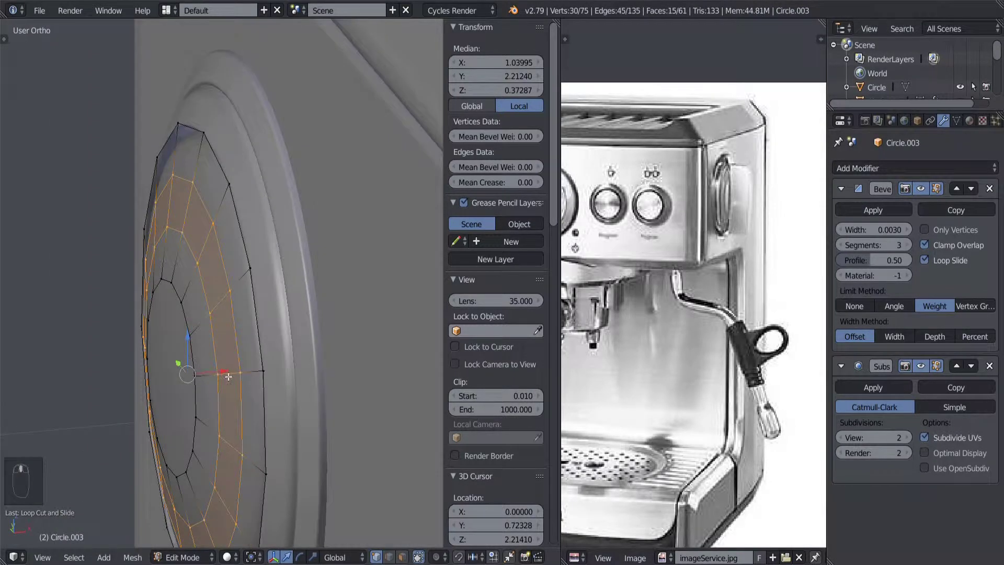
pyautogui.moveTo(229, 376); pyautogui.dragTo(195, 369)
pyautogui.press('Tab')
pyautogui.press('Tab')
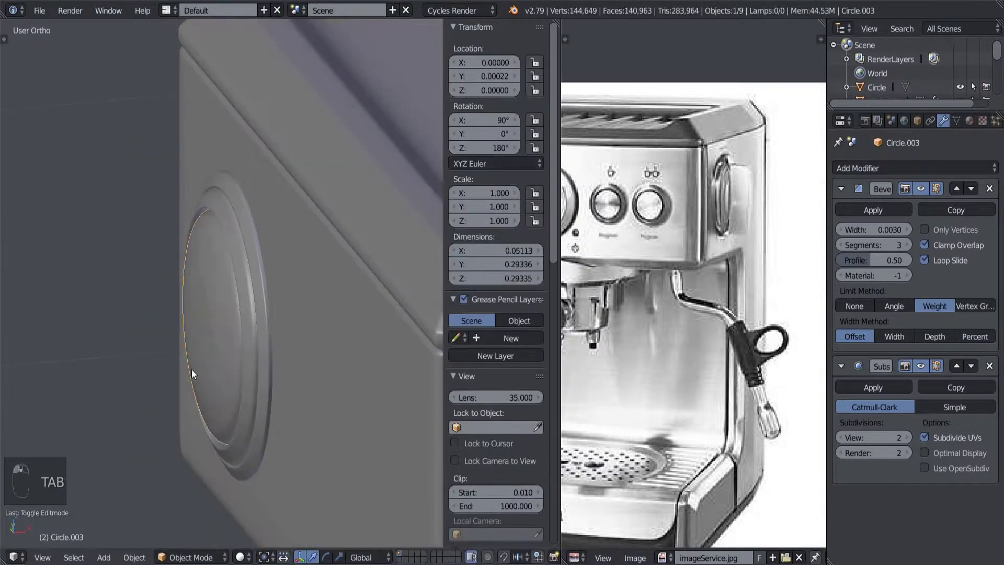
pyautogui.moveTo(191, 369); pyautogui.dragTo(251, 350, button='middle')
pyautogui.scroll(5, 259, 356)
pyautogui.press('Tab')
pyautogui.press('Tab')
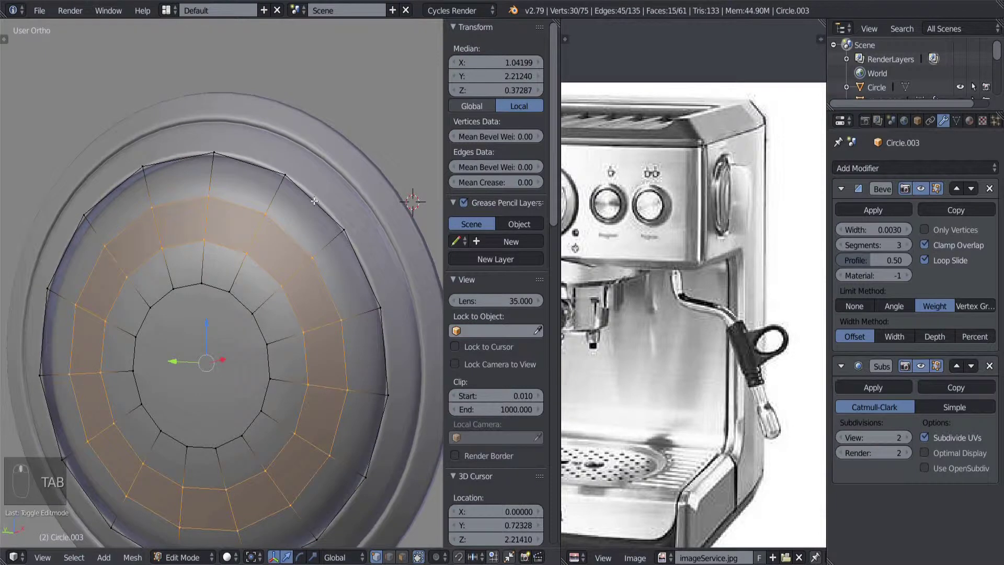
# Set the mean edge bevel weight of the disc's outer rim loop to 1.00.
pyautogui.keyDown('alt'); pyautogui.click(313, 201); pyautogui.keyUp('alt')
pyautogui.moveTo(484, 166); pyautogui.dragTo(528, 166)
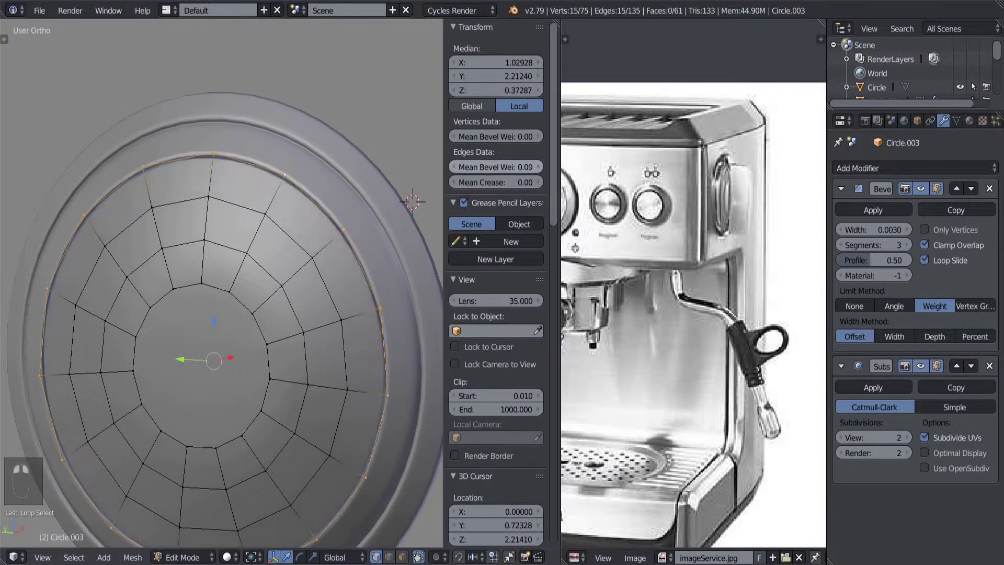
pyautogui.press('Tab')
pyautogui.moveTo(272, 277)
pyautogui.mouseDown(button='middle')
pyautogui.moveTo(319, 289)
pyautogui.moveTo(266, 287)
pyautogui.moveTo(283, 278)
pyautogui.mouseUp(button='middle')
pyautogui.press('Tab')
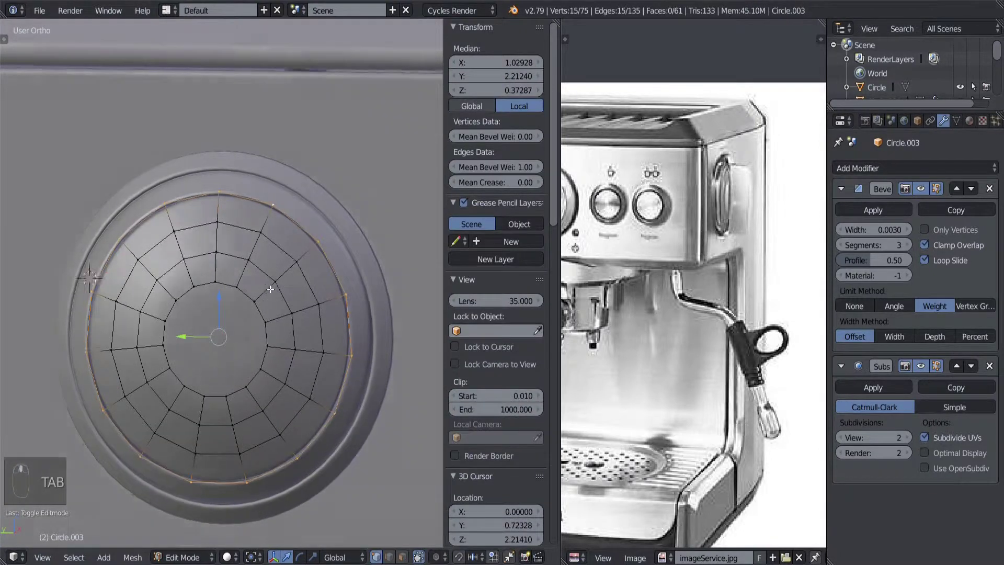
# Inset the disc's centre face by about 0.043.
pyautogui.keyDown('alt'); pyautogui.click(264, 306); pyautogui.keyUp('alt')
pyautogui.scroll(2, 272, 324)
pyautogui.moveTo(277, 335); pyautogui.dragTo(288, 345, button='middle')
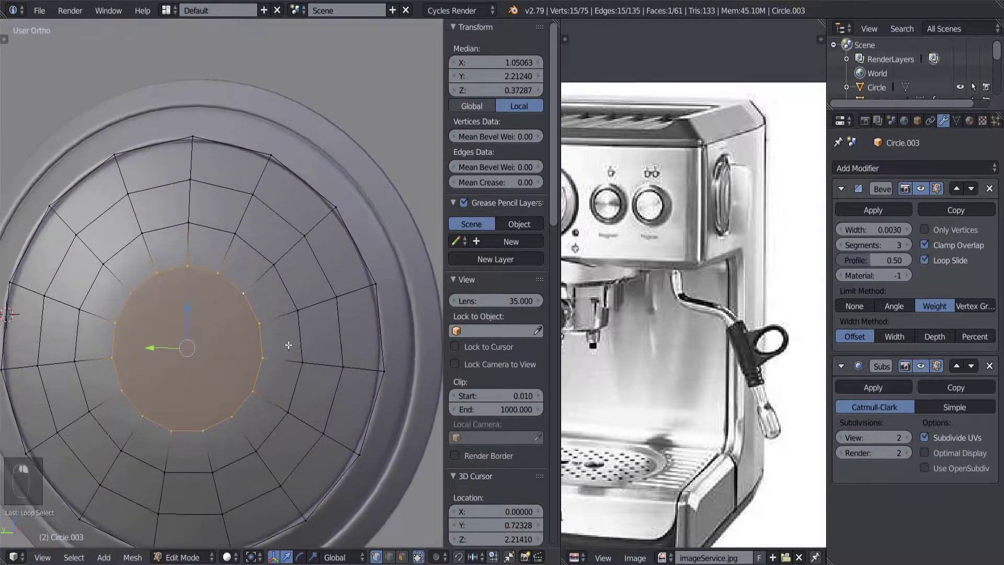
pyautogui.press('i')
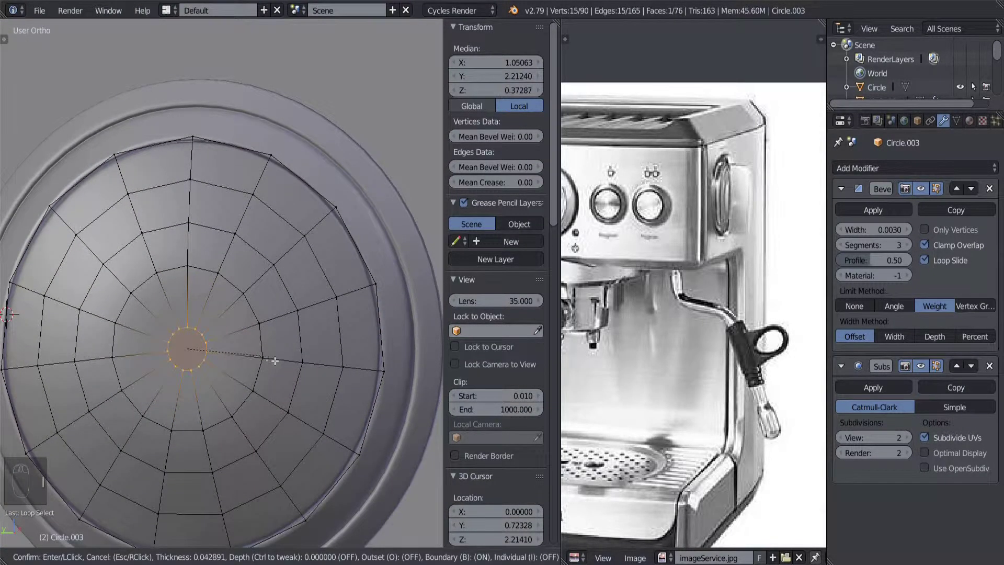
pyautogui.click(275, 361)
# Move the small new centre face slightly outward along the X axis to complete the dome.
pyautogui.scroll(3, 178, 360)
pyautogui.moveTo(172, 366); pyautogui.dragTo(120, 395, button='middle')
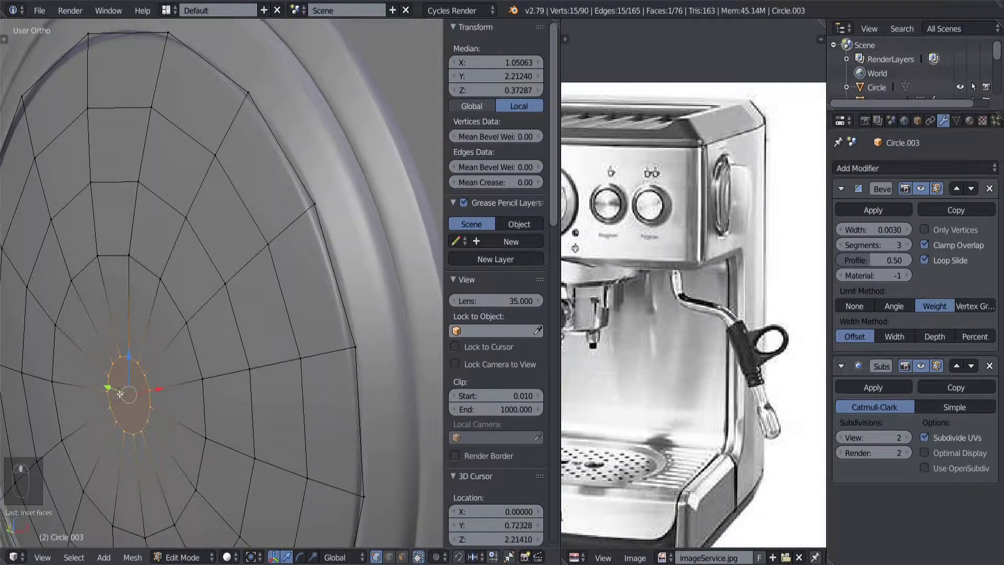
pyautogui.moveTo(164, 391); pyautogui.dragTo(131, 392)
# Inspect the domed disc inside the side ring from several angles in Object Mode.
pyautogui.press('Tab')
pyautogui.scroll(-5, 182, 375)
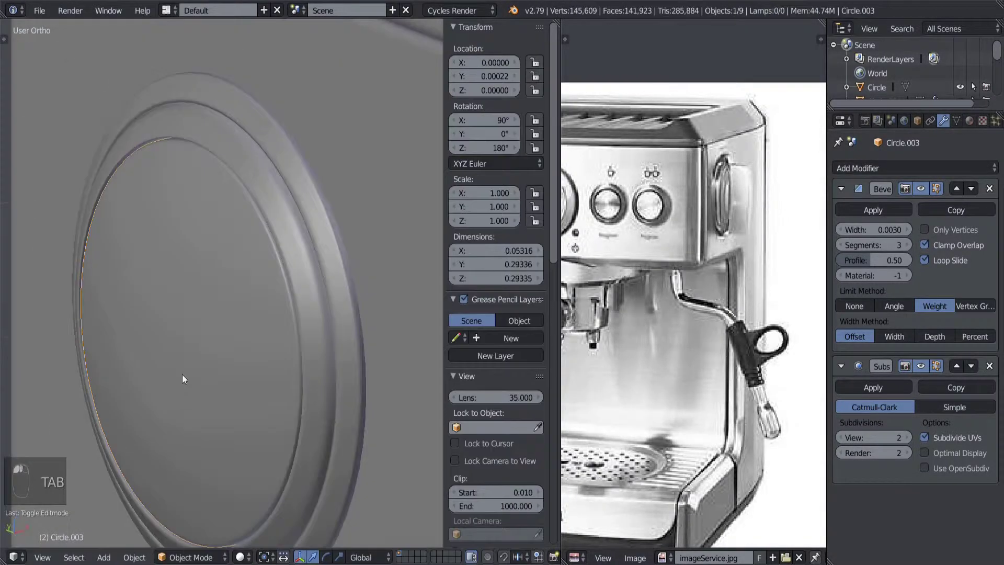
pyautogui.moveTo(182, 374); pyautogui.dragTo(270, 270, button='middle')
pyautogui.scroll(3, 205, 310)
pyautogui.scroll(-2, 205, 309)
pyautogui.moveTo(205, 309); pyautogui.dragTo(228, 326, button='middle')
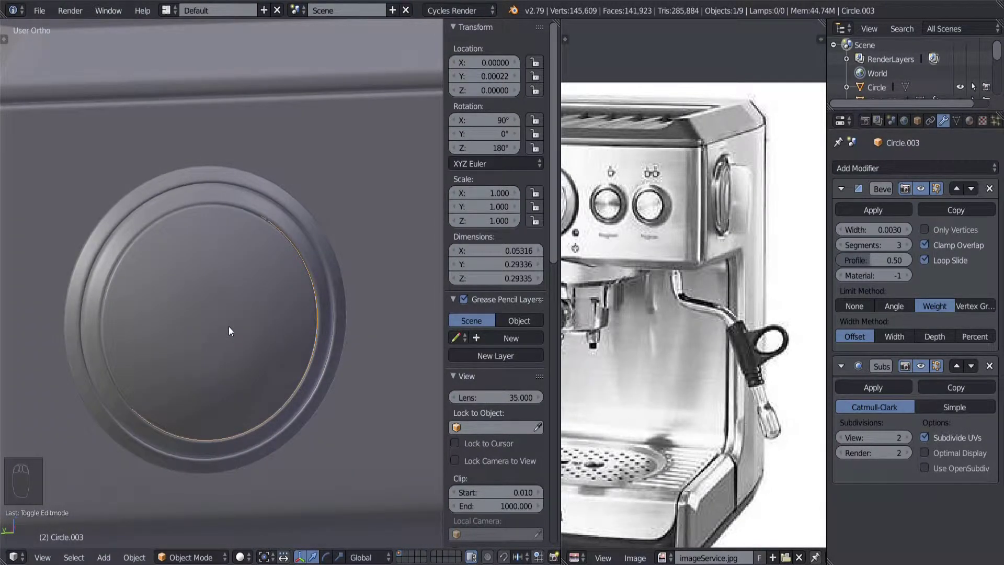
pyautogui.scroll(-2, 228, 325)
pyautogui.moveTo(228, 325); pyautogui.dragTo(208, 318, button='middle')
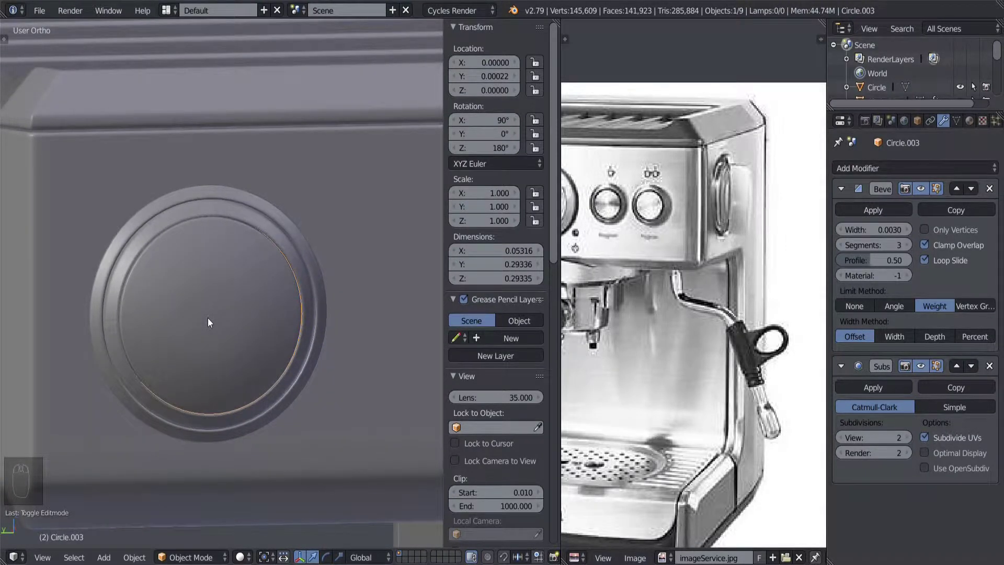
# Snap the 3D cursor to the centre of the domed disc's whole mesh in the left orthographic view.
pyautogui.press('KP_3')
pyautogui.press('ctrl+KP_3')
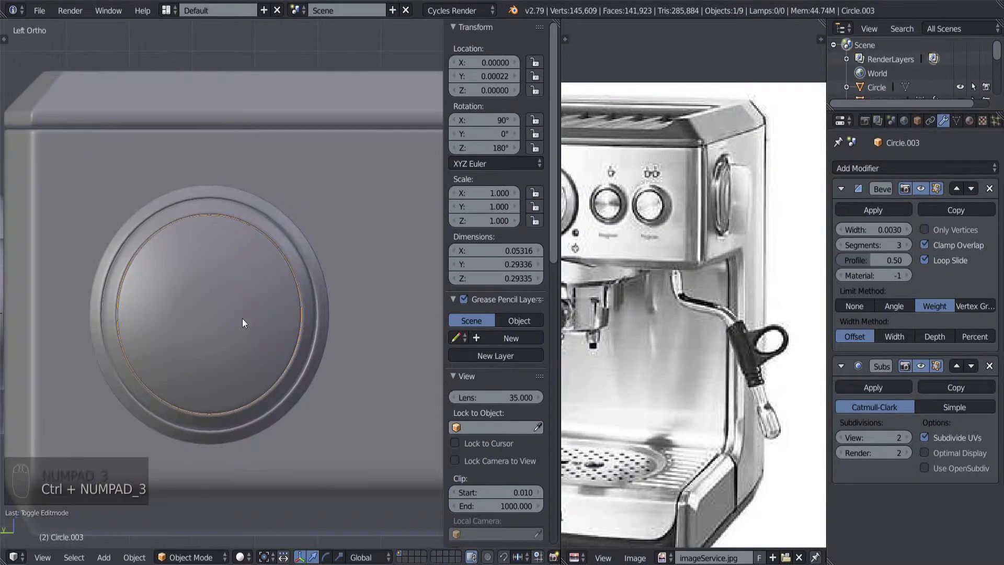
pyautogui.press('Tab')
pyautogui.scroll(-3, 245, 320)
pyautogui.scroll(2, 248, 321)
pyautogui.press('a')
pyautogui.press('a')
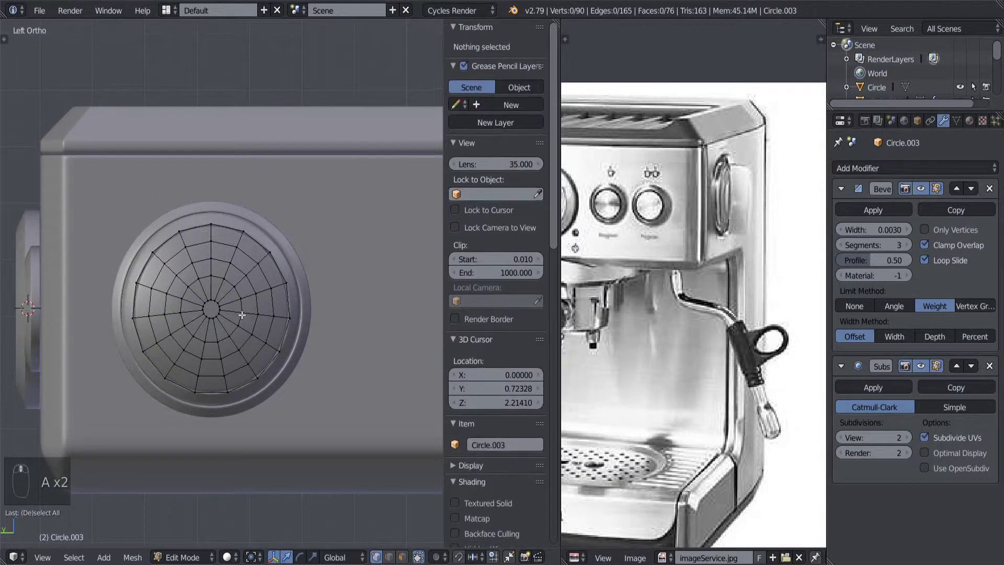
pyautogui.scroll(-1, 223, 324)
pyautogui.scroll(2, 235, 328)
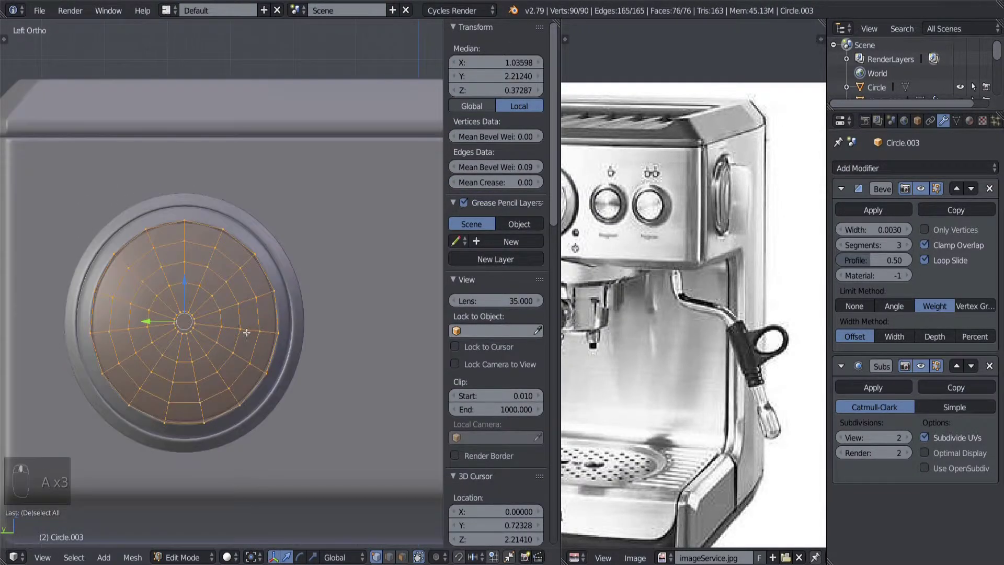
pyautogui.hotkey('shift', 's')
pyautogui.click(247, 329)
pyautogui.scroll(-3, 246, 328)
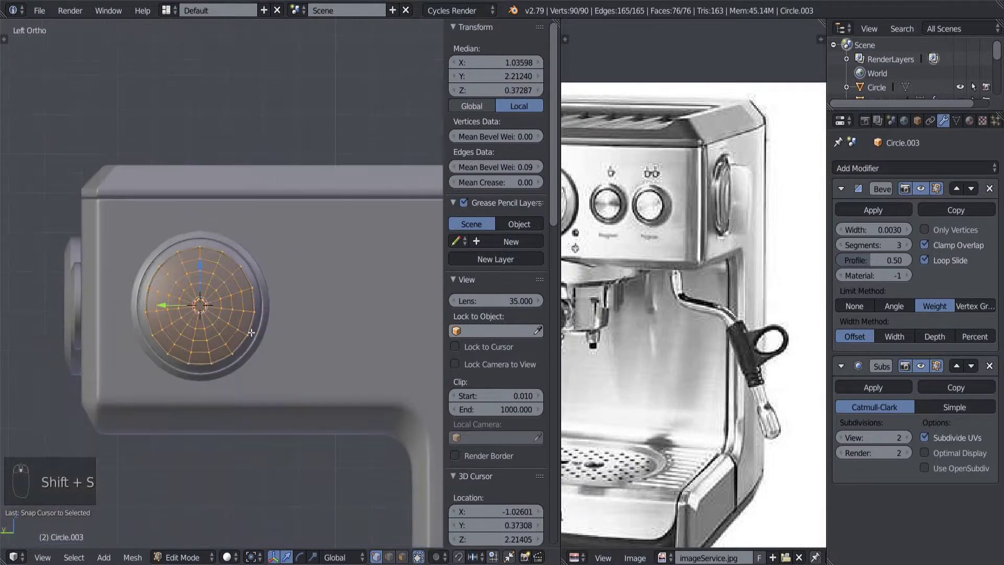
# Add a cube at the 3D cursor and scale its mesh down to roughly the size of the side ring.
pyautogui.press('Tab')
pyautogui.hotkey('shift', 'a')
pyautogui.moveTo(254, 320)
pyautogui.click(304, 334)
pyautogui.scroll(-3, 293, 341)
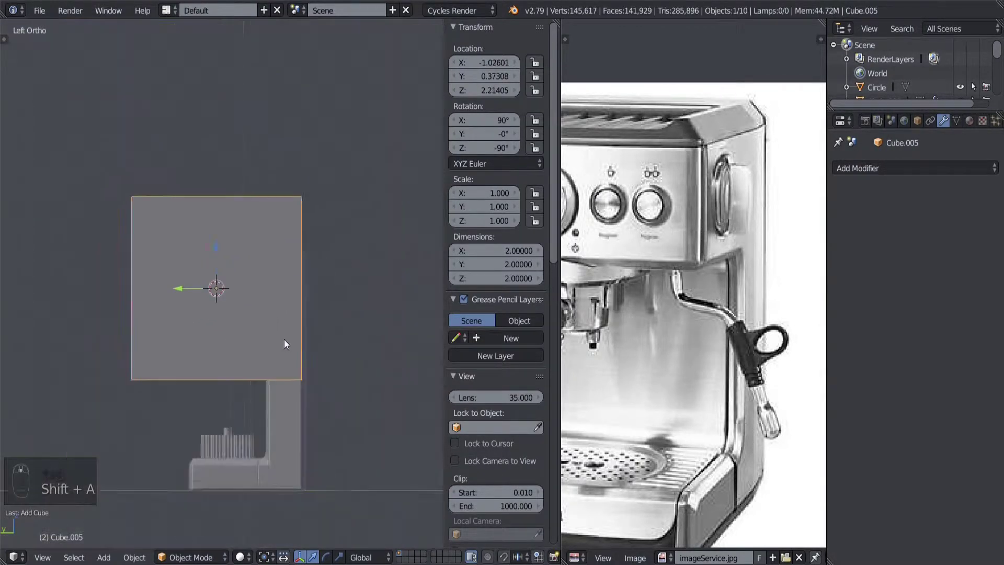
pyautogui.press('Tab')
pyautogui.press('z')
pyautogui.press('s')
pyautogui.click(232, 302)
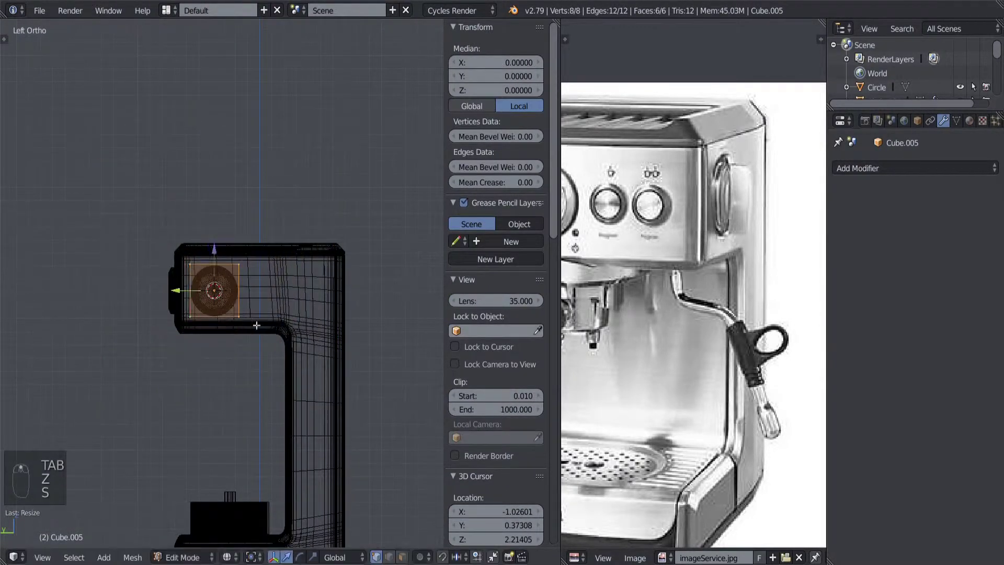
# Refine the cube's uniform scale so its height roughly matches the domed disc's diameter.
pyautogui.scroll(5, 233, 302)
pyautogui.press('s')
pyautogui.click(280, 347)
pyautogui.press('z')
pyautogui.scroll(4, 277, 349)
pyautogui.press('s')
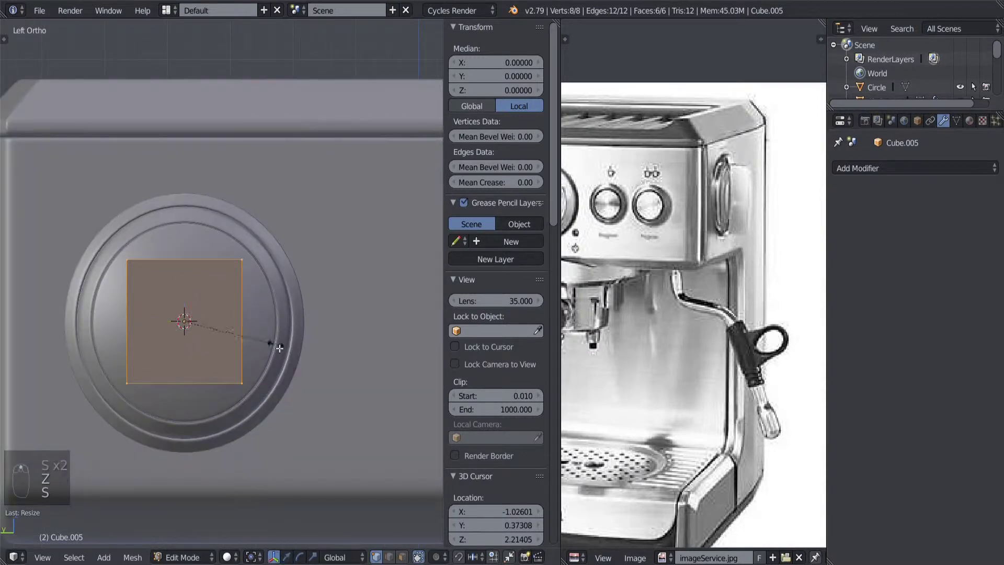
pyautogui.click(326, 363)
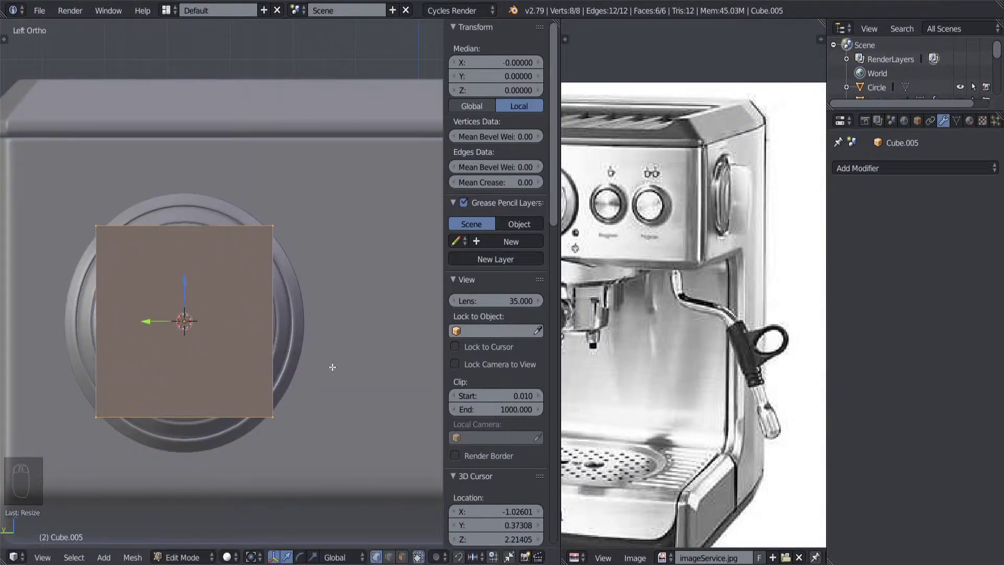
# Narrow the cube along Y into a vertical bar about 0.043 wide and trim its height to about 0.277.
pyautogui.press('s')
pyautogui.press('y')
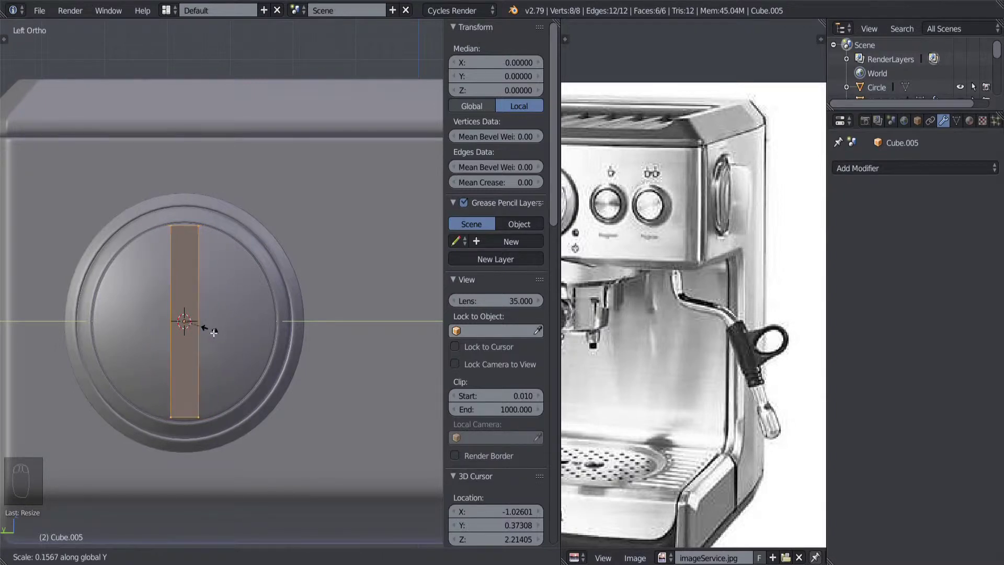
pyautogui.click(218, 334)
pyautogui.press('s')
pyautogui.click(237, 359)
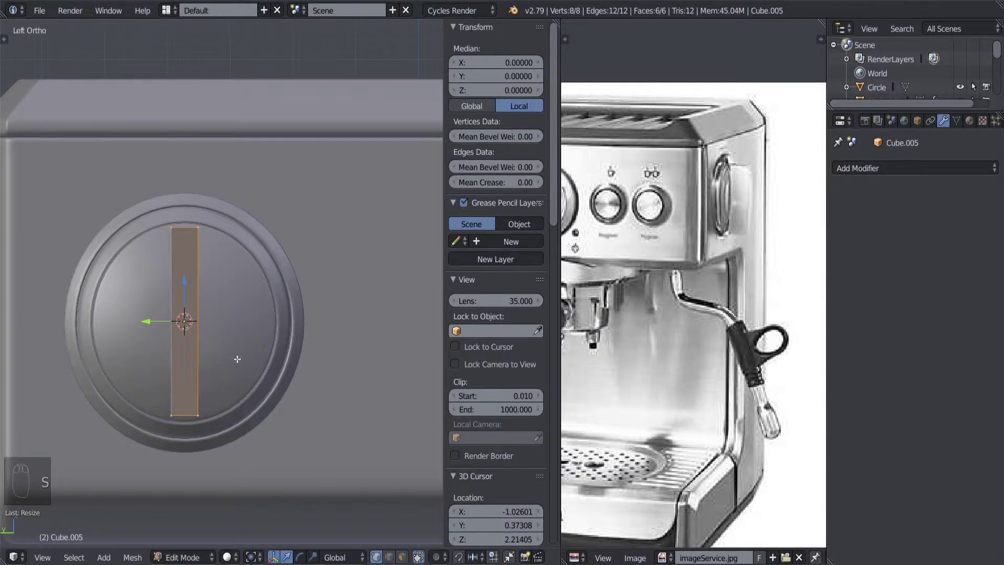
# Thin the bar along the X axis and move it outward from the disc by about 0.06.
pyautogui.moveTo(245, 351); pyautogui.dragTo(345, 372, button='middle')
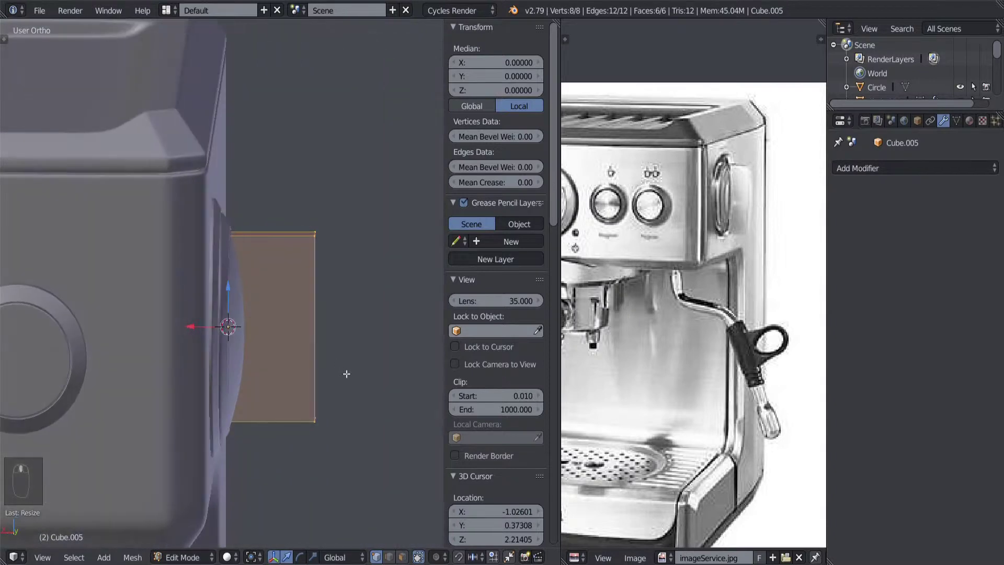
pyautogui.press('s')
pyautogui.click(254, 331)
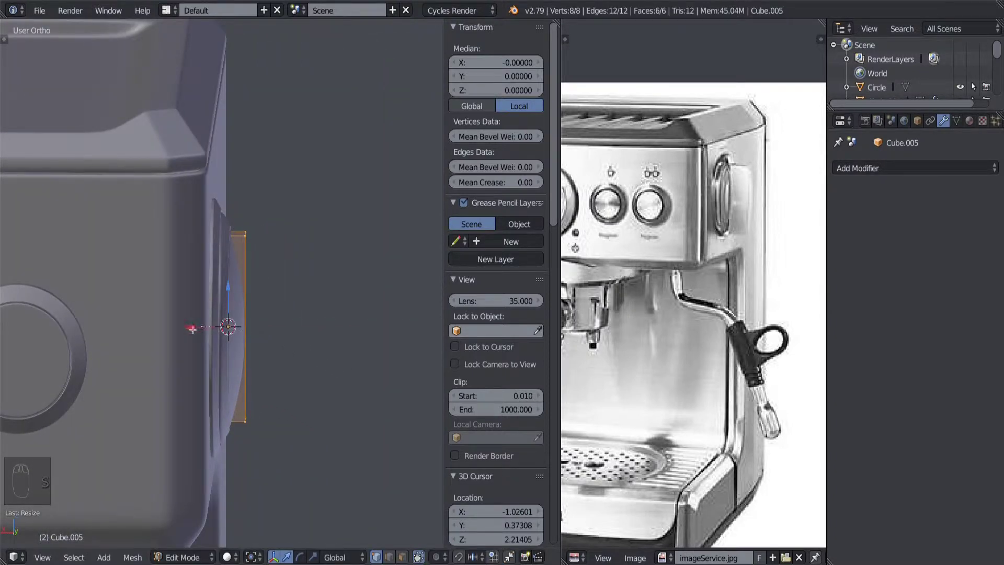
pyautogui.press('g')
pyautogui.press('x')
pyautogui.click(80, 335)
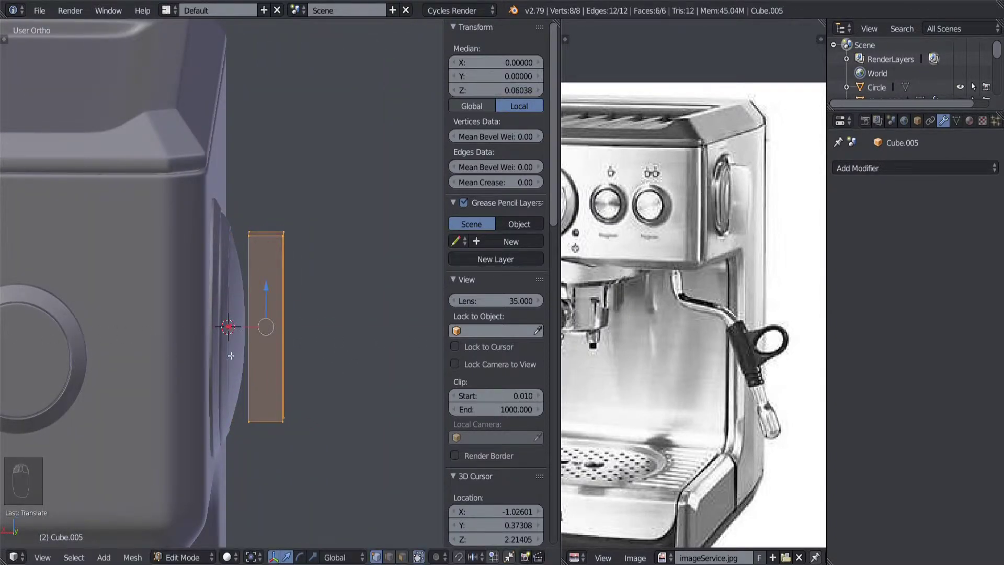
# Fine-tune the bar's thickness by scaling it along the X axis.
pyautogui.moveTo(79, 336); pyautogui.dragTo(219, 368, button='middle')
pyautogui.press('s')
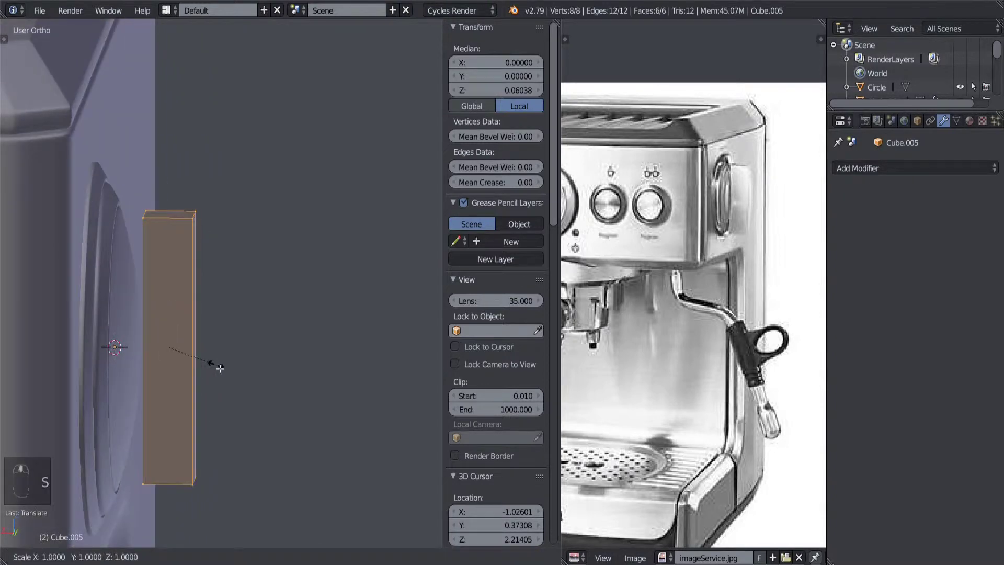
pyautogui.press('x')
pyautogui.click(216, 365)
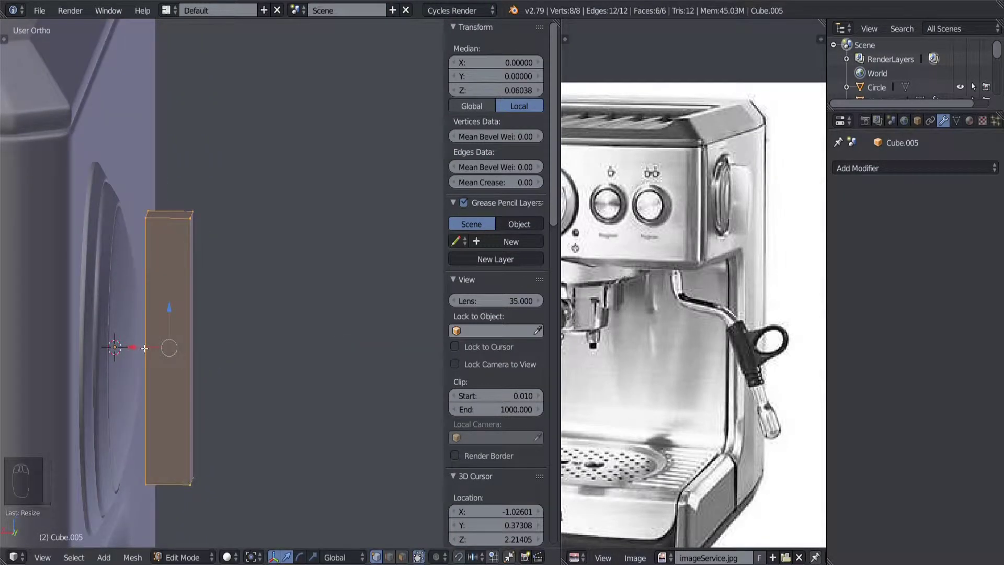
pyautogui.press('s')
pyautogui.press('x')
pyautogui.click(228, 383)
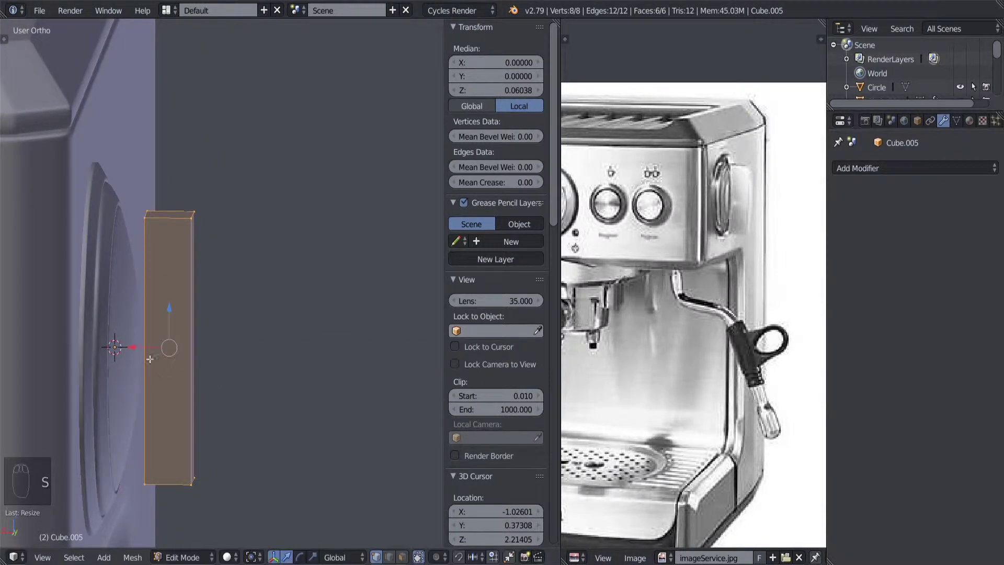
# Move the bar about 0.027 back into the domed disc along X and adjust its thickness to about 0.054.
pyautogui.press('g')
pyautogui.press('x')
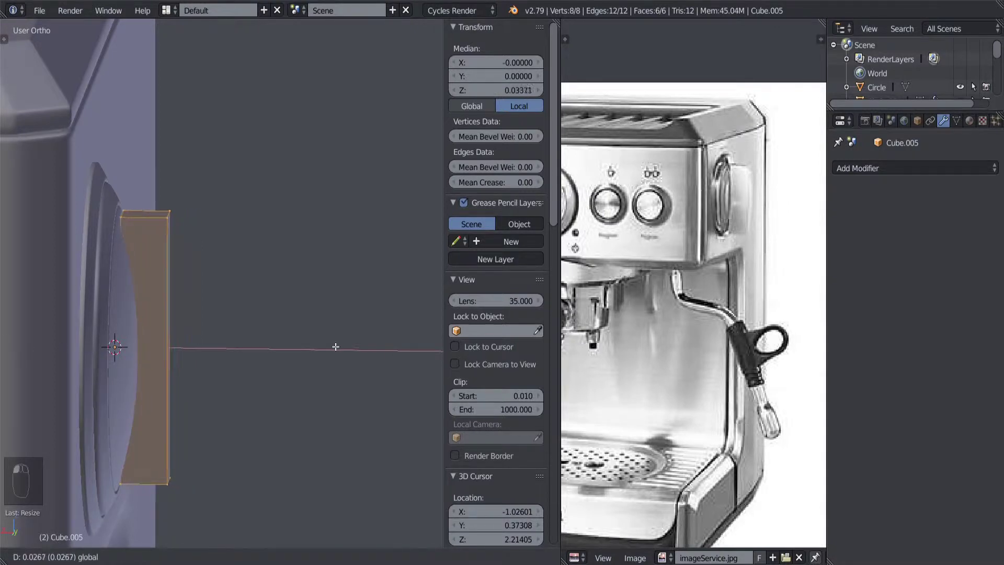
pyautogui.click(324, 346)
pyautogui.moveTo(314, 348); pyautogui.dragTo(293, 350, button='middle')
pyautogui.press('s')
pyautogui.press('x')
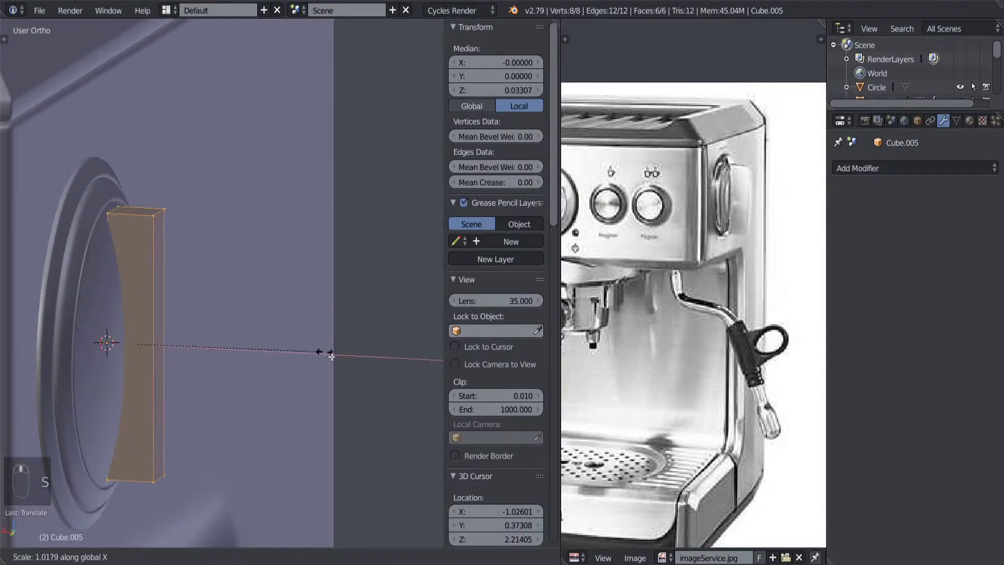
pyautogui.click(335, 357)
# Add three evenly spaced horizontal loop cuts across the bar.
pyautogui.moveTo(243, 369); pyautogui.dragTo(87, 362, button='middle')
pyautogui.press('KP_Decimal')
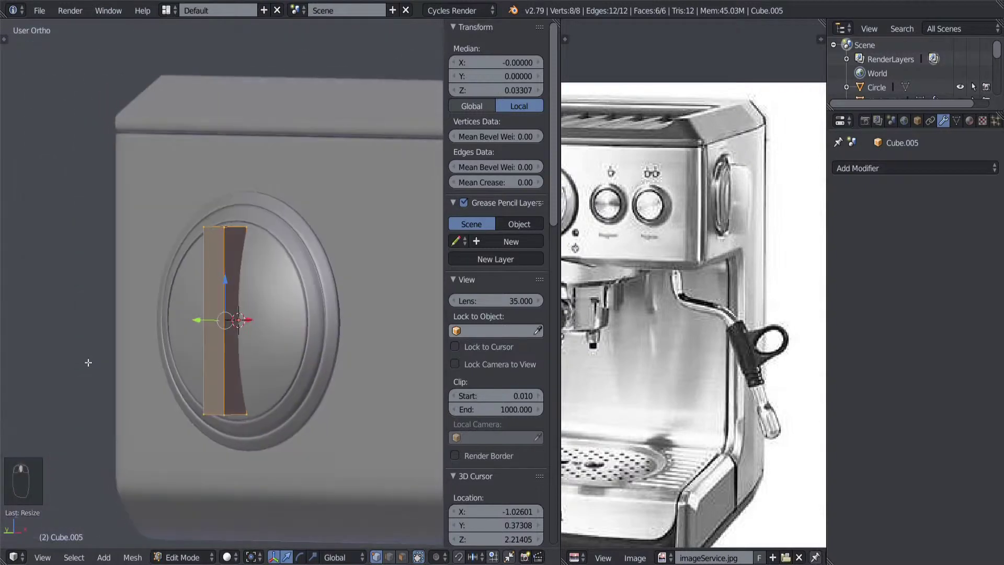
pyautogui.moveTo(302, 347); pyautogui.dragTo(265, 350, button='middle')
pyautogui.hotkey('ctrl', 'r')
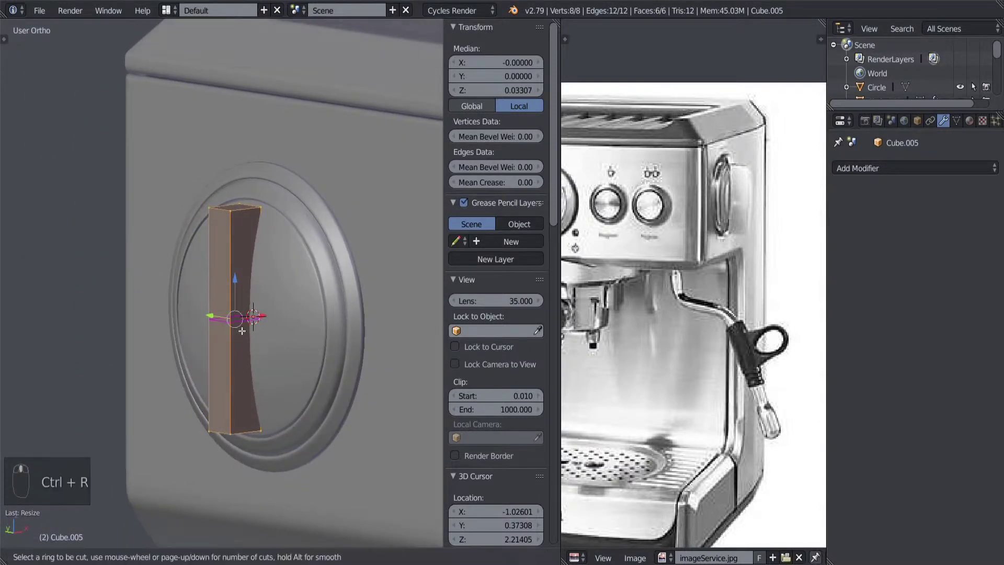
pyautogui.scroll(1, 242, 331)
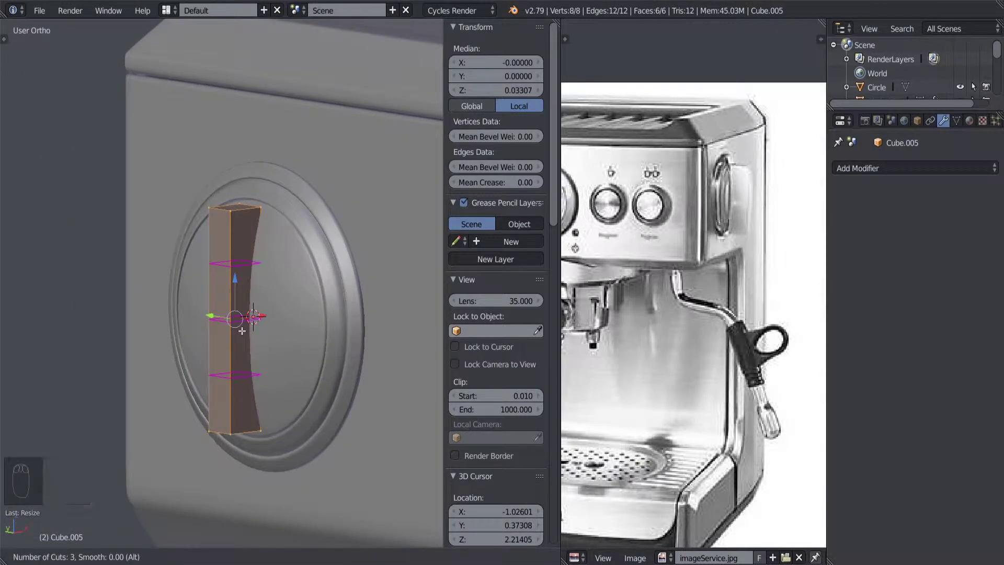
pyautogui.click(242, 330)
pyautogui.rightClick(242, 331)
pyautogui.moveTo(242, 330); pyautogui.dragTo(240, 309, button='middle')
# Hide every object except the bar and open the isolated bar in Edit Mode.
pyautogui.press('a')
pyautogui.press('z')
pyautogui.press('z')
pyautogui.press('Tab')
pyautogui.press('a')
pyautogui.press('a')
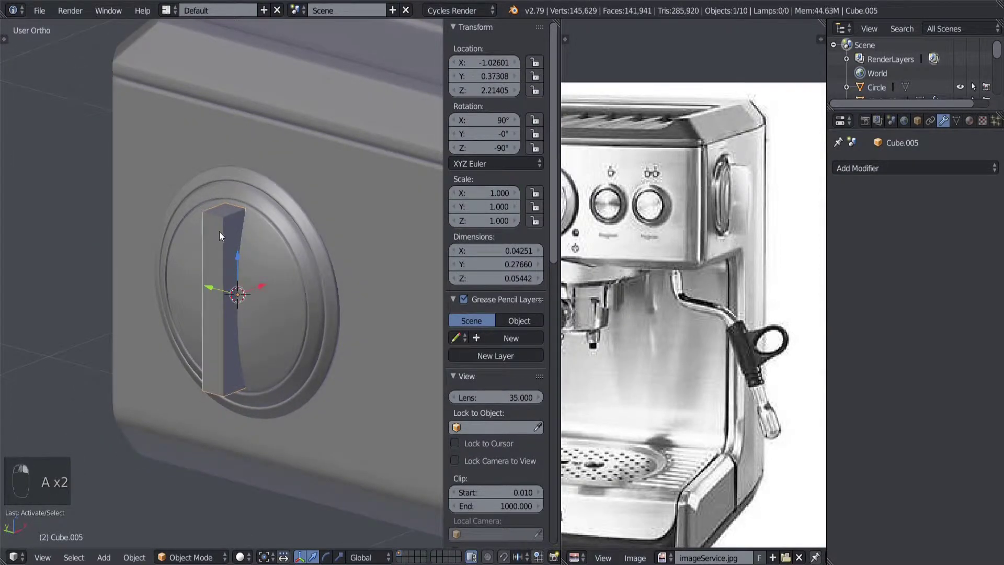
pyautogui.hotkey('ctrl', 'i')
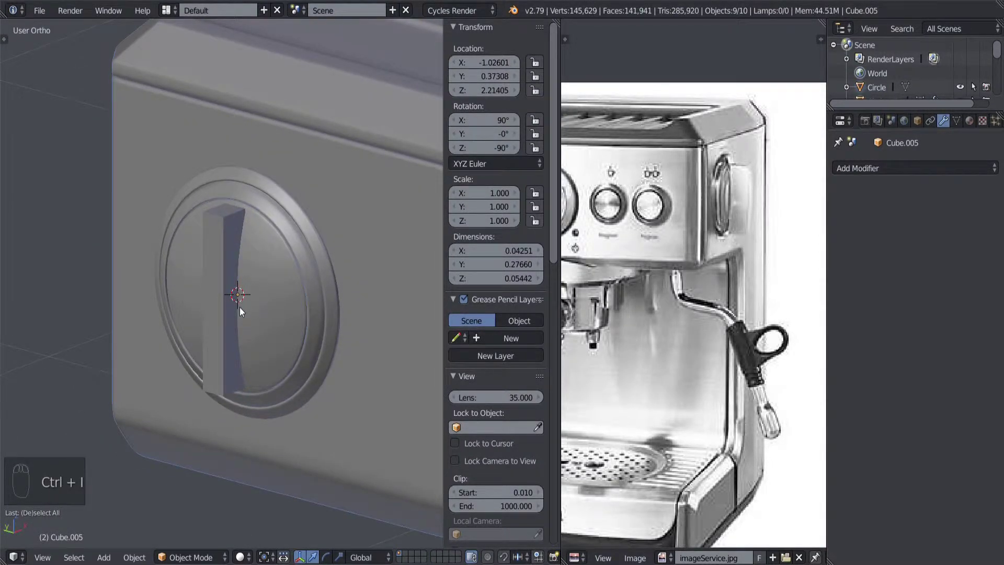
pyautogui.press('h')
pyautogui.moveTo(239, 312)
pyautogui.mouseDown(button='middle')
pyautogui.moveTo(230, 317)
pyautogui.moveTo(268, 317)
pyautogui.moveTo(224, 299)
pyautogui.mouseUp(button='middle')
pyautogui.rightClick(314, 316)
pyautogui.press('Tab')
pyautogui.keyDown('shift'); pyautogui.moveTo(301, 305); pyautogui.dragTo(279, 287, button='middle'); pyautogui.keyUp('shift')
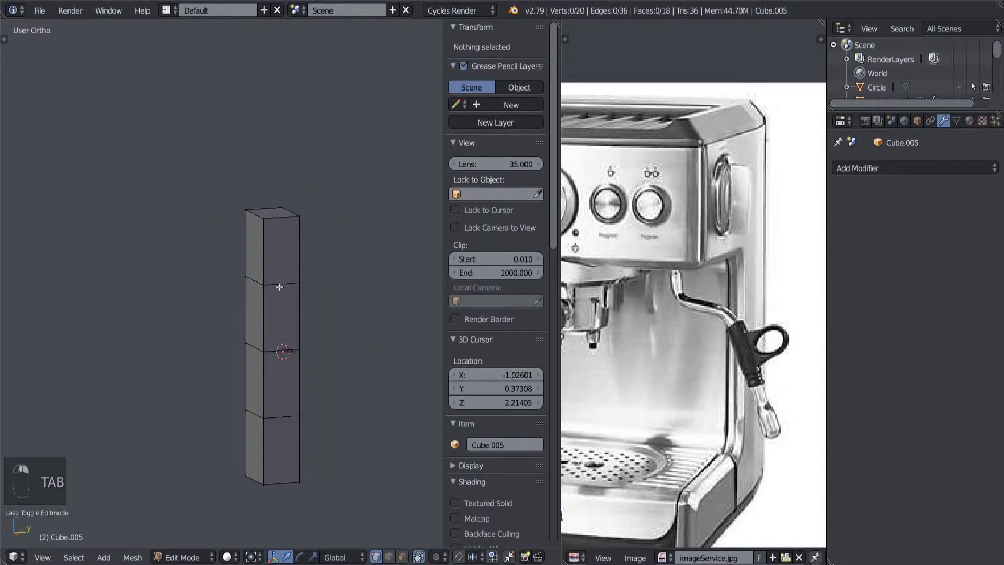
# Delete the four faces on the bar's back, the side that sits against the disc.
pyautogui.rightClick(281, 258)
pyautogui.keyDown('shift'); pyautogui.rightClick(281, 316); pyautogui.keyUp('shift')
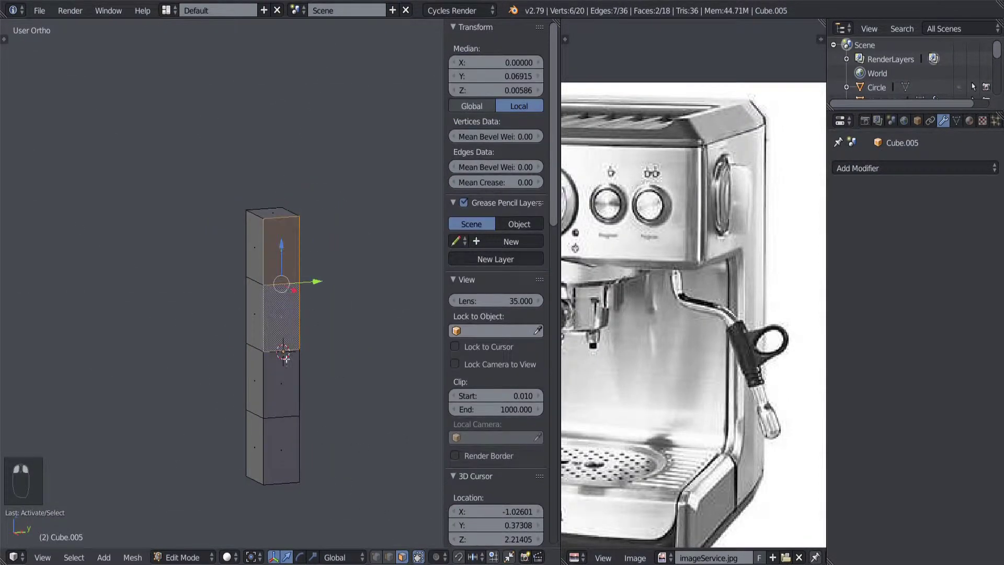
pyautogui.keyDown('shift'); pyautogui.rightClick(281, 382); pyautogui.keyUp('shift')
pyautogui.keyDown('shift'); pyautogui.rightClick(281, 450); pyautogui.keyUp('shift')
pyautogui.press('x')
pyautogui.click(363, 325)
pyautogui.moveTo(362, 325); pyautogui.dragTo(306, 345, button='middle')
# Add a Subdivision Surface modifier to the bar with a view level of 2.
pyautogui.press('Tab')
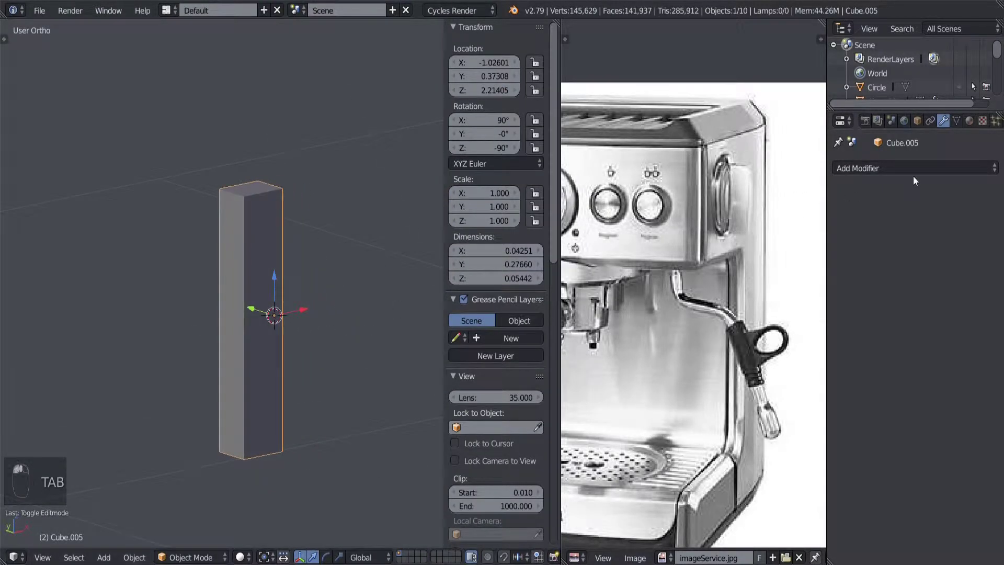
pyautogui.click(905, 166)
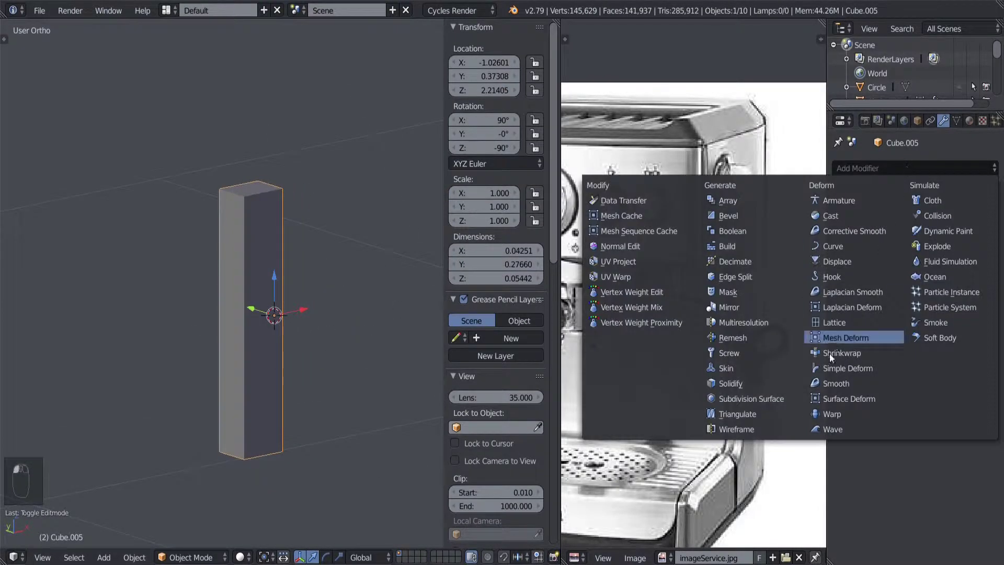
pyautogui.click(765, 397)
pyautogui.moveTo(175, 282); pyautogui.dragTo(255, 285, button='middle')
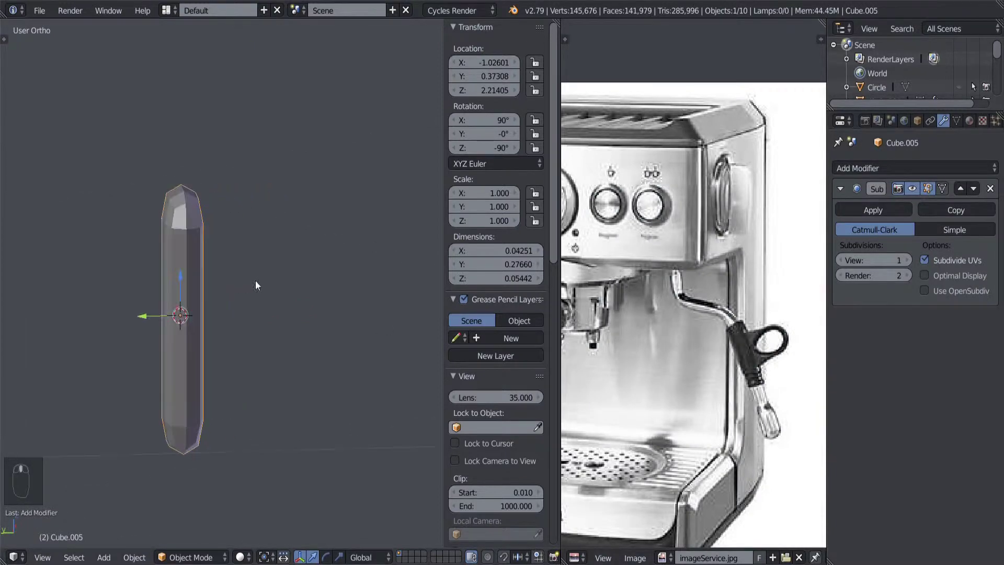
pyautogui.click(907, 259)
# Apply smooth shading to the bar.
pyautogui.moveTo(179, 275); pyautogui.dragTo(230, 273, button='middle')
pyautogui.press('t')
pyautogui.click(43, 231)
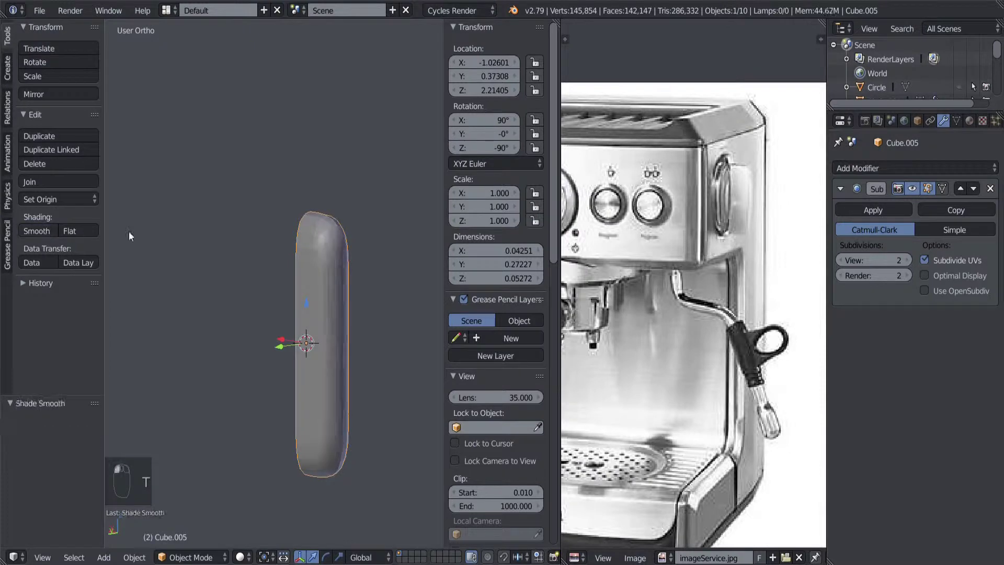
pyautogui.press('t')
# Raise the bar's Subdivision Surface view and render levels to 3 and check the rounded shape.
pyautogui.press('z')
pyautogui.scroll(2, 307, 279)
pyautogui.scroll(-3, 253, 283)
pyautogui.press('z')
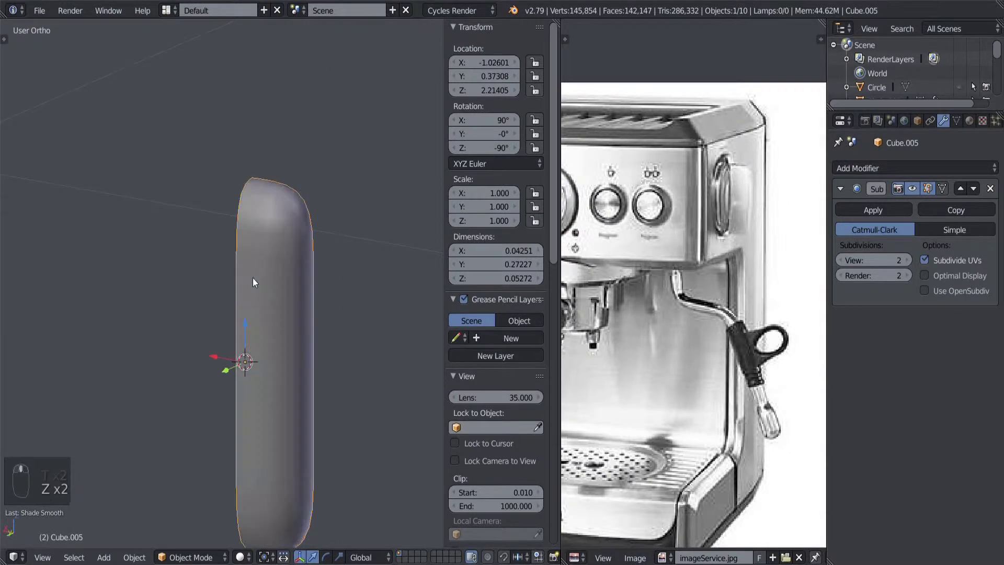
pyautogui.click(908, 259)
pyautogui.click(907, 275)
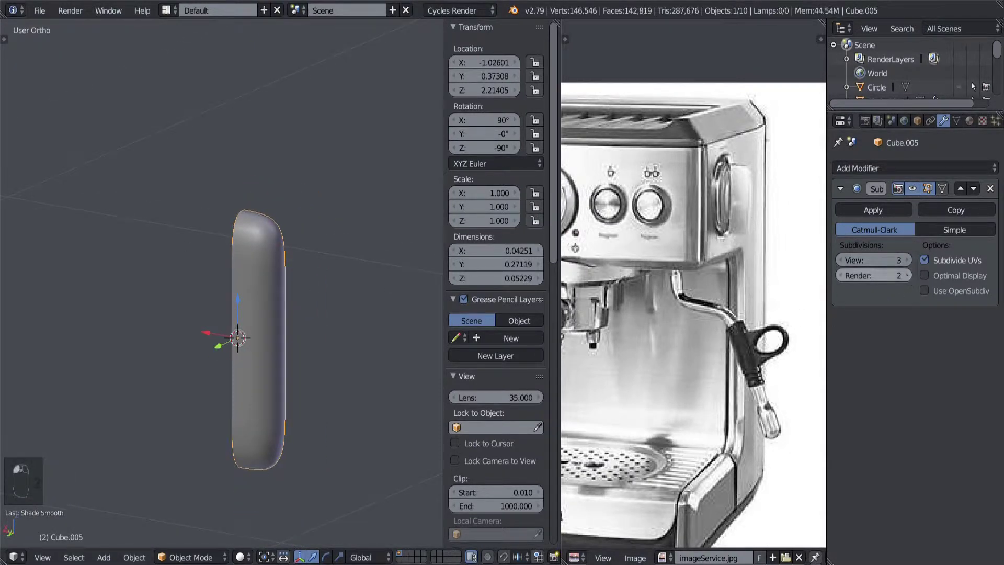
pyautogui.press('z')
pyautogui.moveTo(284, 320)
pyautogui.mouseDown(button='middle')
pyautogui.moveTo(280, 309)
pyautogui.moveTo(174, 308)
pyautogui.moveTo(233, 306)
pyautogui.mouseUp(button='middle')
pyautogui.press('z')
pyautogui.scroll(-2, 233, 306)
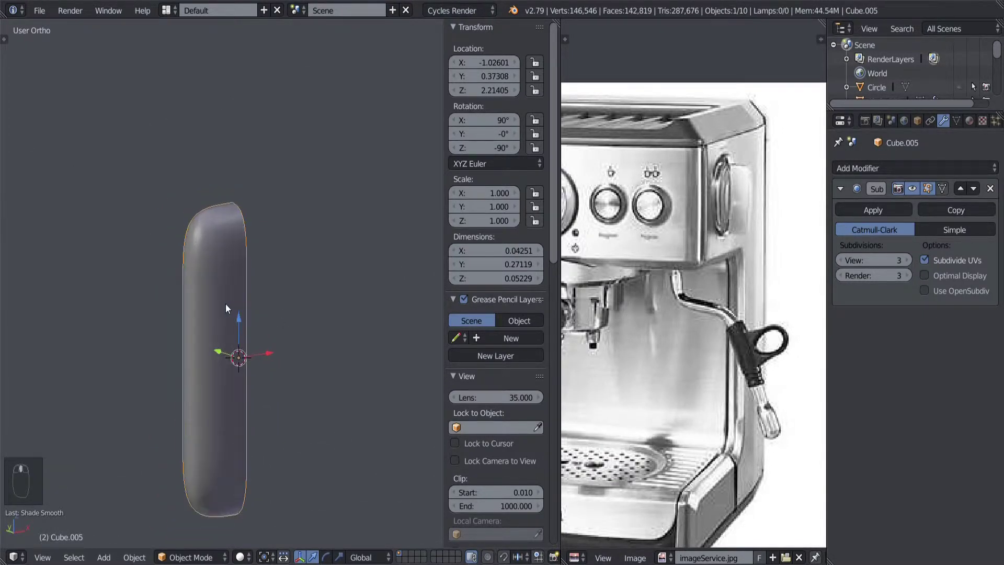
# Inset the four faces on each long side of the bar by about 0.0058 with Boundary turned off.
pyautogui.press('Tab')
pyautogui.moveTo(204, 303); pyautogui.dragTo(244, 310, button='middle')
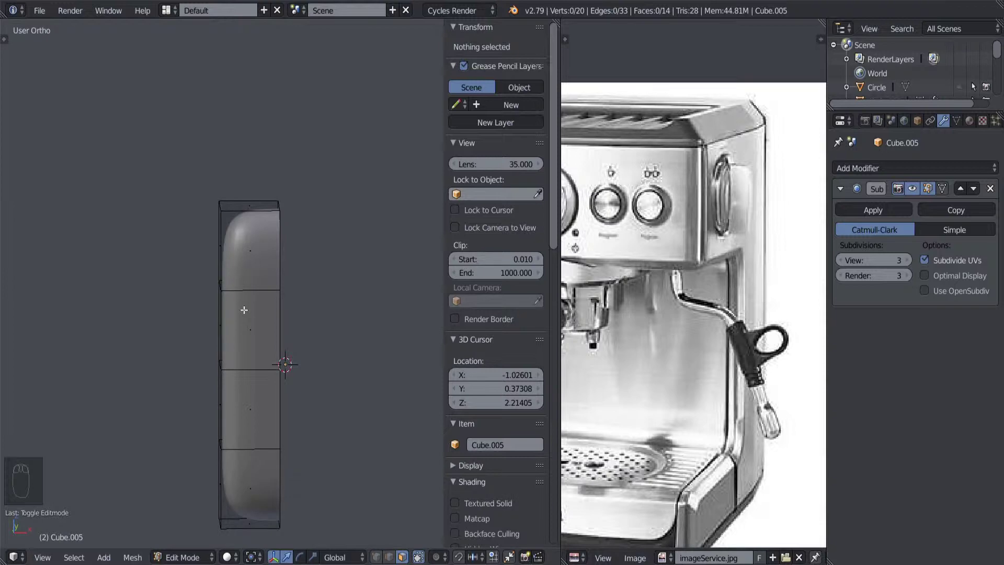
pyautogui.click(230, 289)
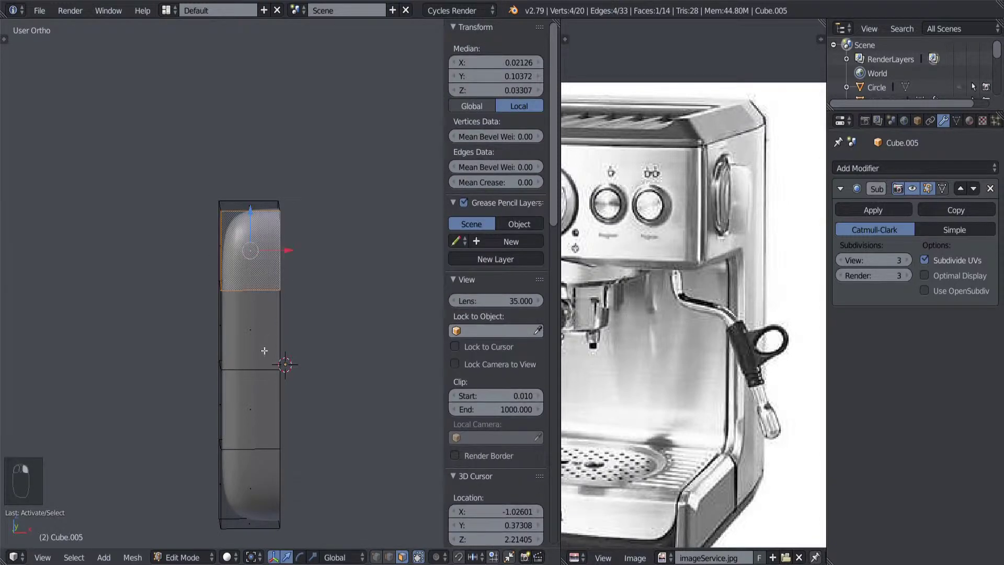
pyautogui.keyDown('ctrl'); pyautogui.click(253, 334); pyautogui.keyUp('ctrl')
pyautogui.keyDown('ctrl'); pyautogui.click(253, 408); pyautogui.keyUp('ctrl')
pyautogui.moveTo(247, 470); pyautogui.dragTo(390, 402, button='middle')
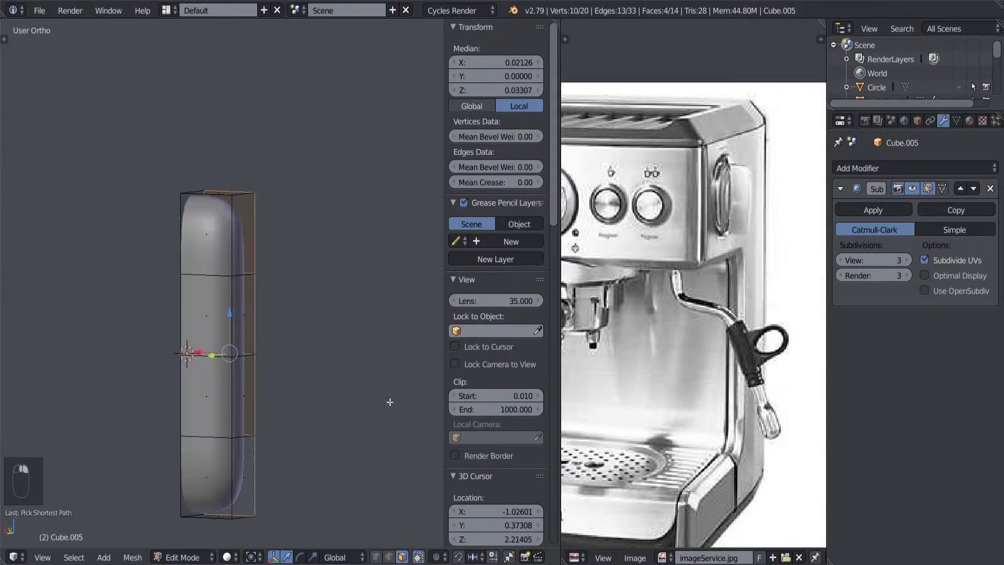
pyautogui.keyDown('shift'); pyautogui.click(206, 321); pyautogui.keyUp('shift')
pyautogui.keyDown('shift'); pyautogui.click(203, 395); pyautogui.keyUp('shift')
pyautogui.keyDown('shift'); pyautogui.click(200, 461); pyautogui.keyUp('shift')
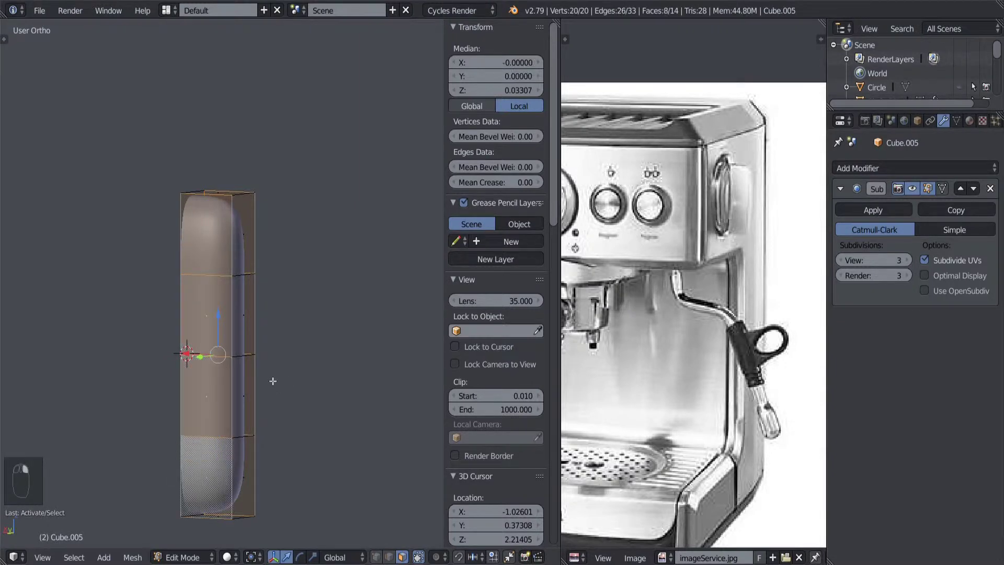
pyautogui.moveTo(273, 381); pyautogui.dragTo(174, 388, button='middle')
pyautogui.press('i')
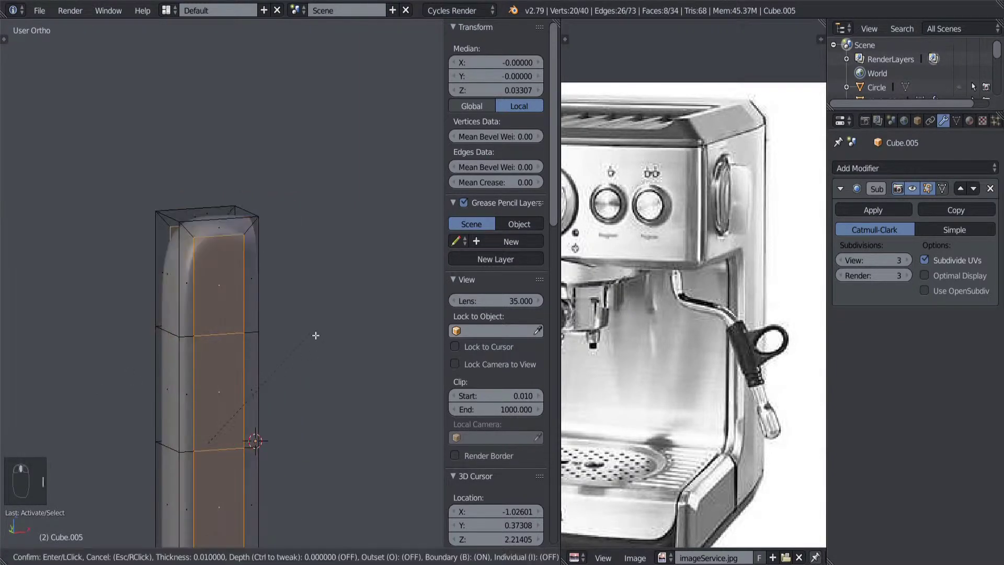
pyautogui.click(379, 306)
pyautogui.press('t')
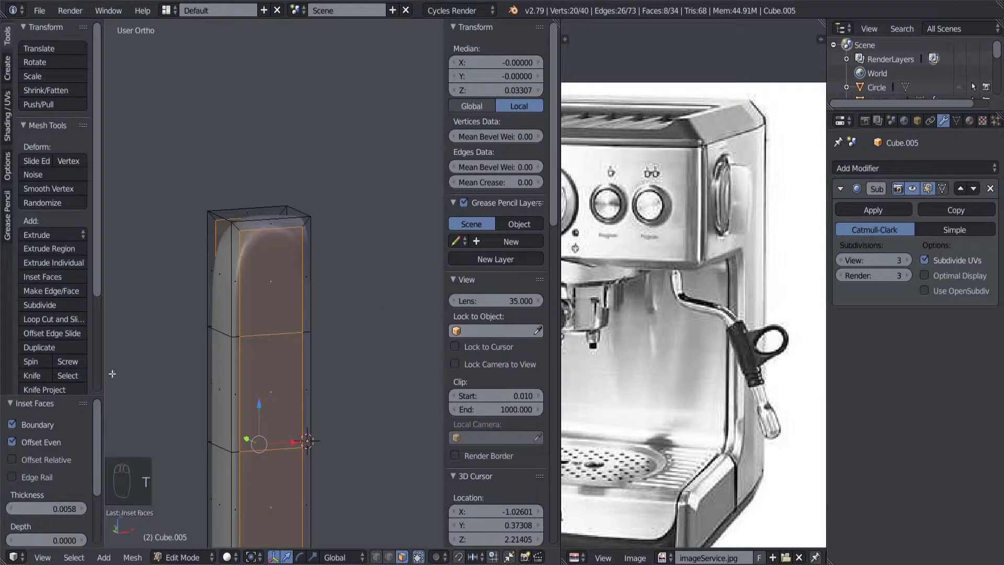
pyautogui.click(12, 425)
pyautogui.press('t')
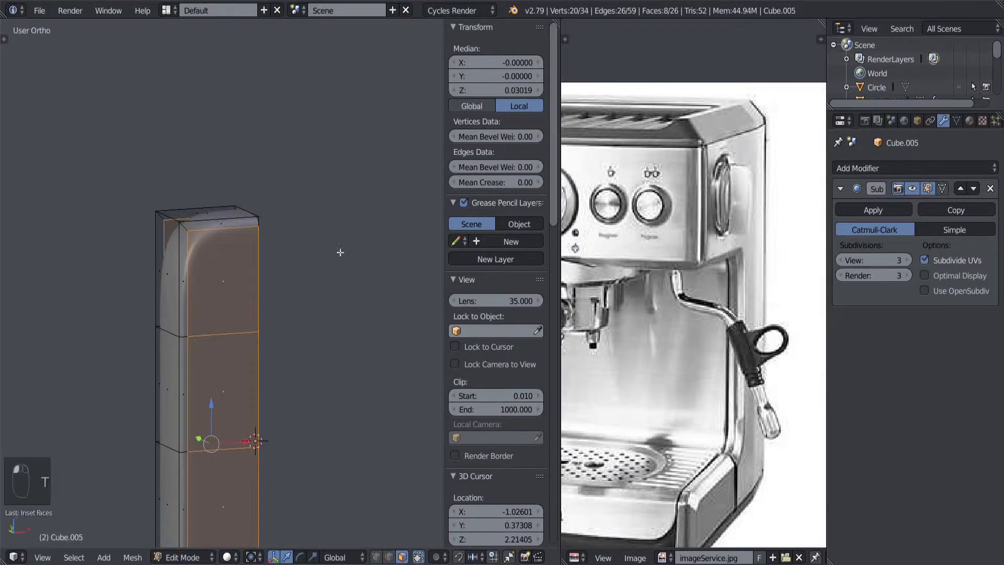
# Add five evenly spaced lengthwise edge loops across the bar's front face, without sliding them.
pyautogui.press('Tab')
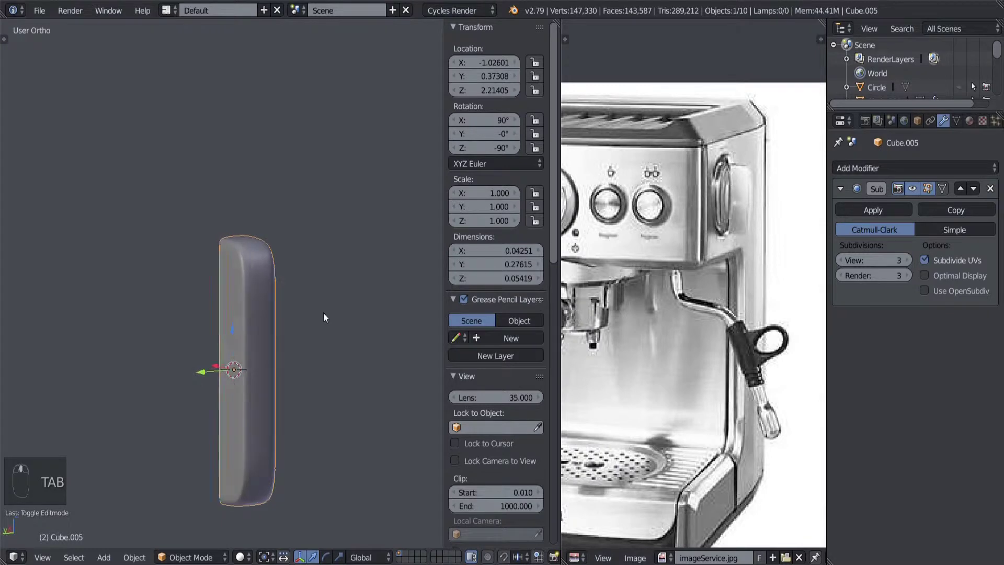
pyautogui.scroll(3, 317, 312)
pyautogui.press('Tab')
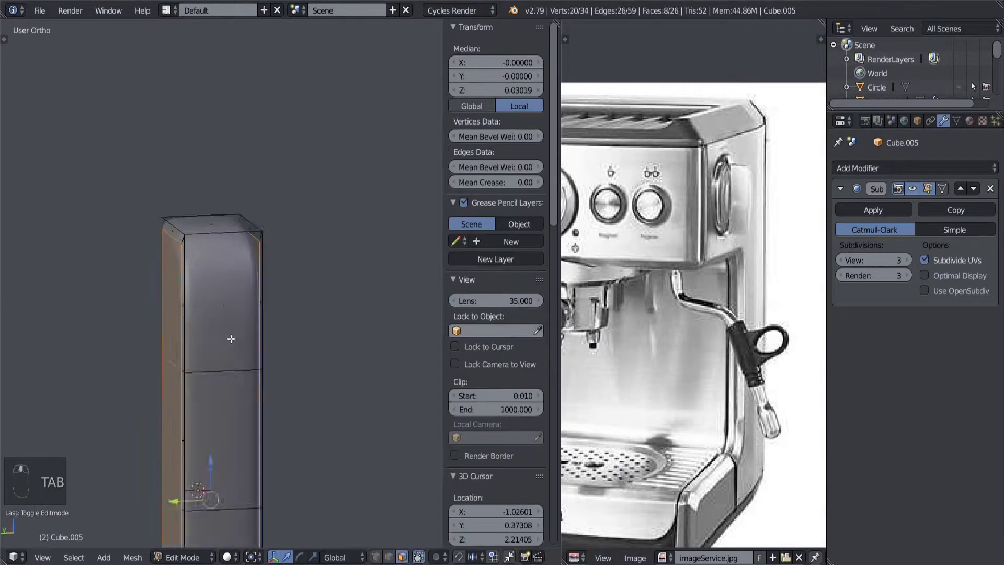
pyautogui.click(388, 557)
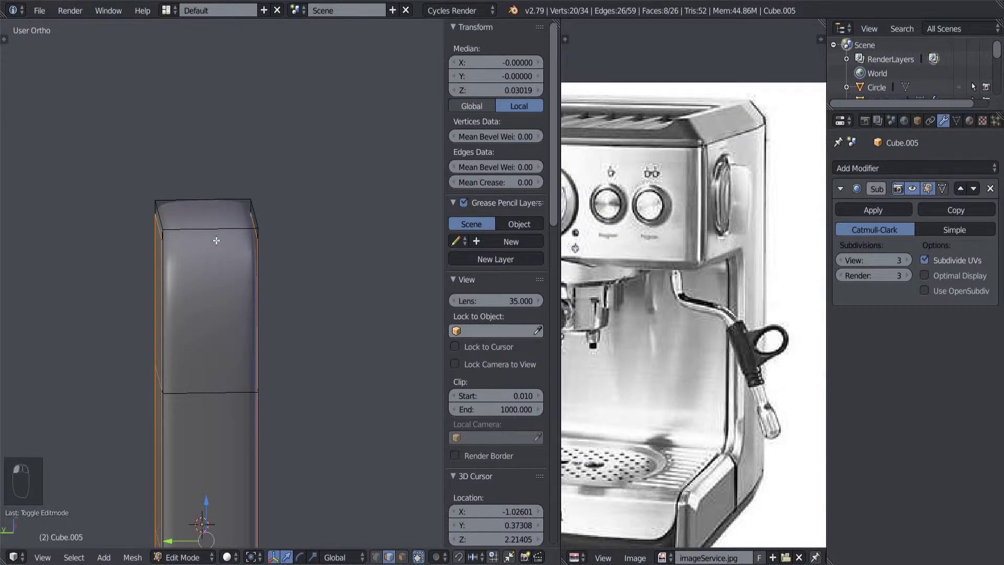
pyautogui.hotkey('ctrl', 'r')
pyautogui.scroll(4, 216, 241)
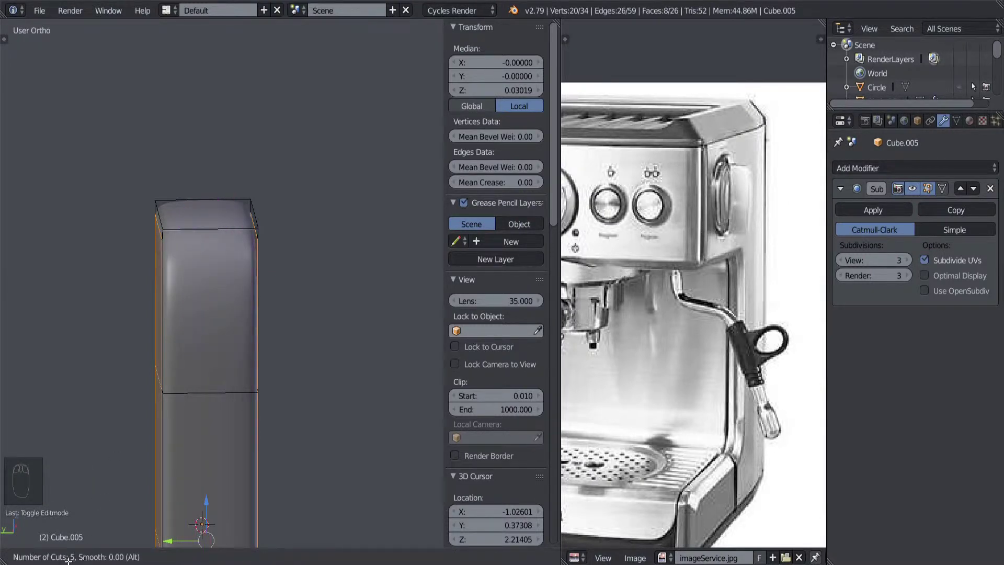
pyautogui.click(218, 225)
pyautogui.rightClick(218, 224)
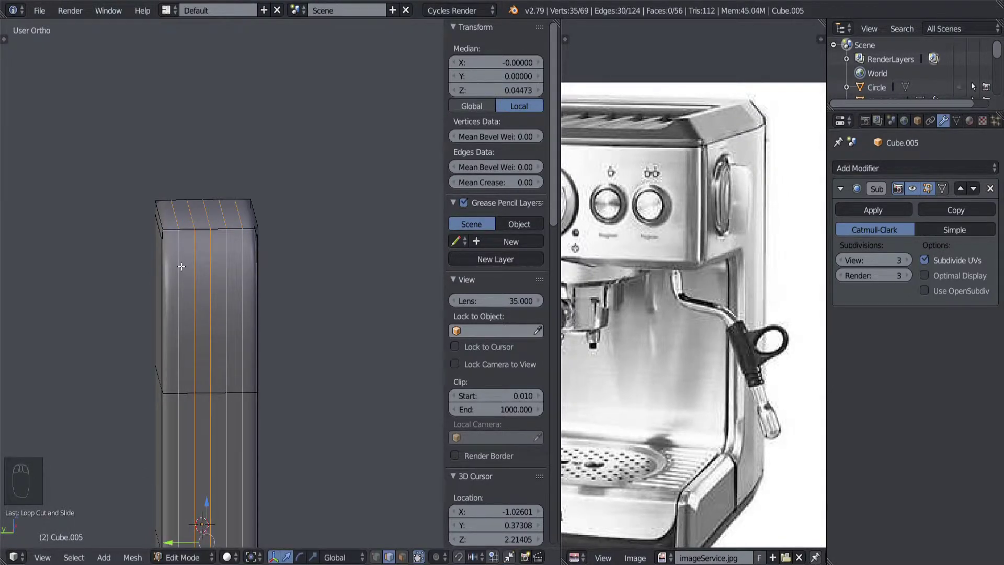
# Dissolve the three middle lengthwise edge loops, keeping only the outermost two, and check the bar's rounded shape.
pyautogui.keyDown('alt'); pyautogui.keyDown('shift'); pyautogui.rightClick(181, 266); pyautogui.keyUp('shift'); pyautogui.keyUp('alt')
pyautogui.keyDown('alt'); pyautogui.keyDown('shift'); pyautogui.rightClick(247, 264); pyautogui.keyUp('shift'); pyautogui.keyUp('alt')
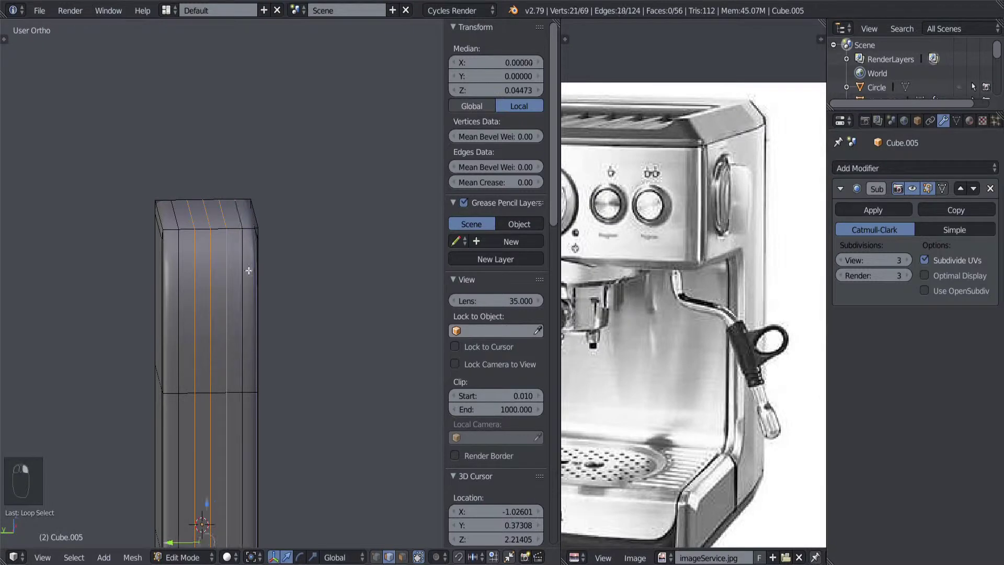
pyautogui.press('x')
pyautogui.click(301, 358)
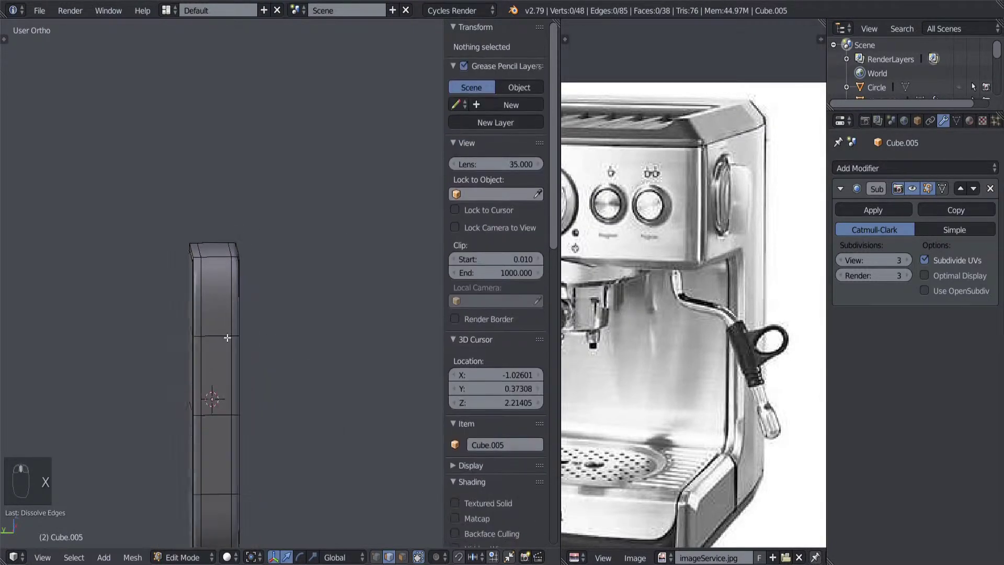
pyautogui.press('Tab')
pyautogui.moveTo(274, 336); pyautogui.dragTo(224, 322, button='middle')
pyautogui.press('Tab')
pyautogui.press('z')
pyautogui.press('z')
pyautogui.press('Tab')
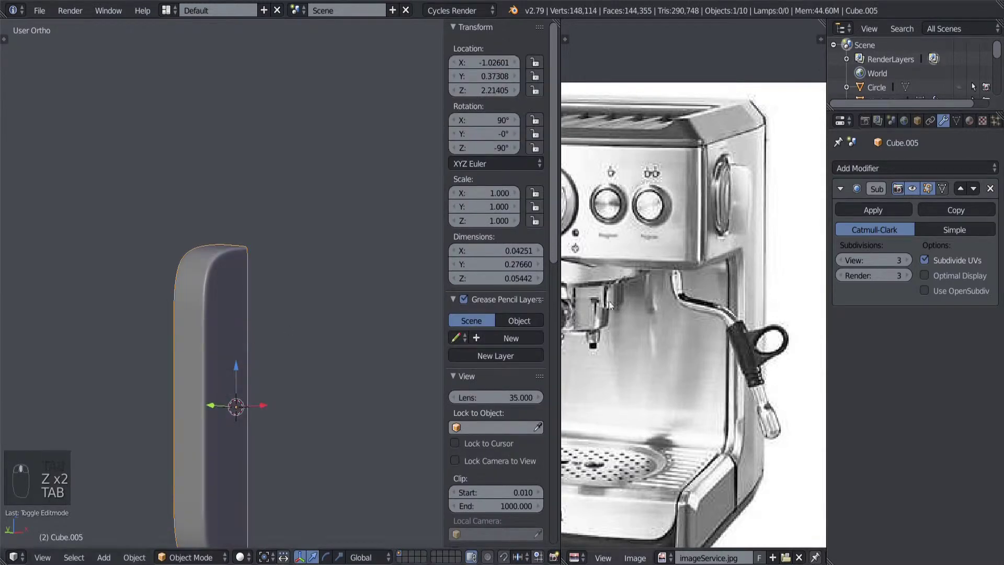
# Apply the bar's Subdivision Surface modifier and check the resulting dense mesh.
pyautogui.click(879, 210)
pyautogui.press('Tab')
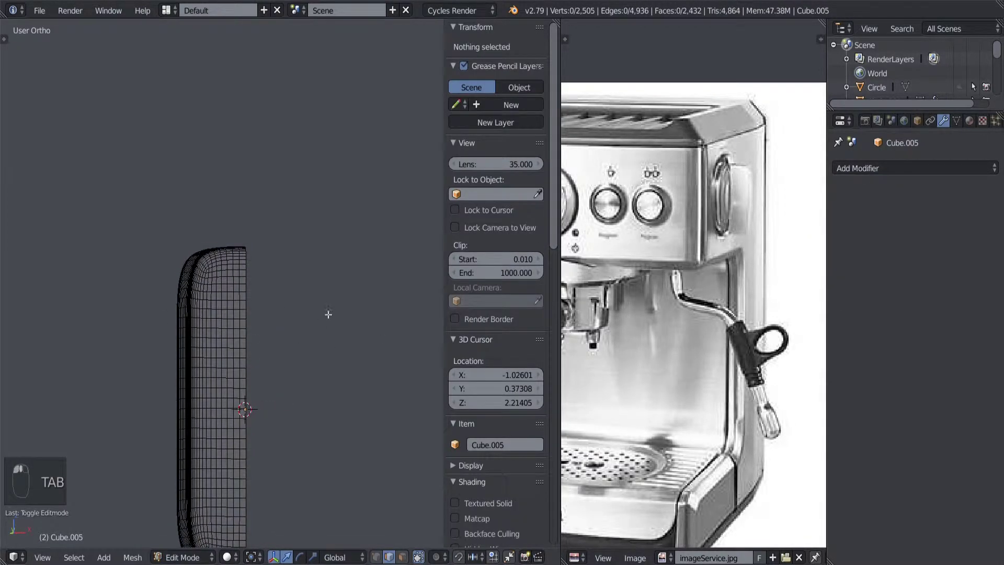
pyautogui.moveTo(264, 354); pyautogui.dragTo(264, 382, button='middle')
pyautogui.press('Tab')
pyautogui.moveTo(288, 341); pyautogui.dragTo(302, 339, button='middle')
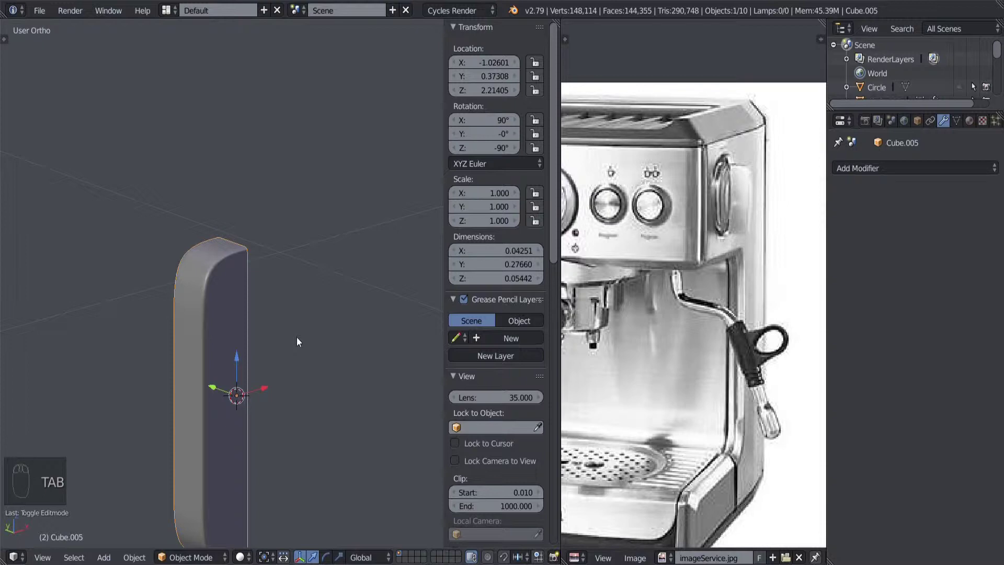
# Unhide the other objects and move the bar slightly outward from the knob disc along the X axis.
pyautogui.hotkey('alt', 'h')
pyautogui.moveTo(274, 327); pyautogui.dragTo(326, 365, button='middle')
pyautogui.rightClick(235, 292)
pyautogui.rightClick(227, 298)
pyautogui.press('g')
pyautogui.press('x')
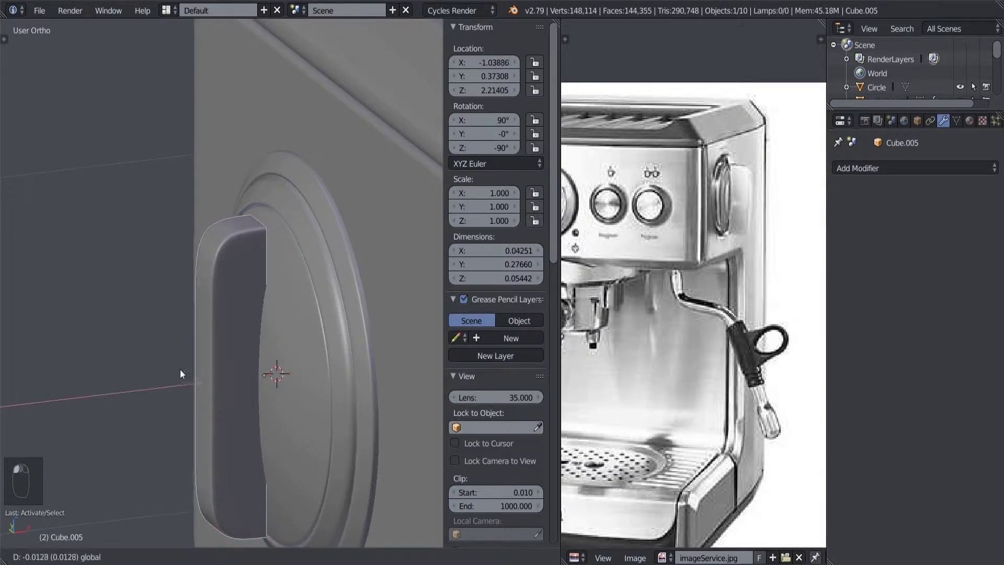
pyautogui.click(155, 369)
# Hide all of the bar's mesh except its open back edge loop, and select that loop in left view.
pyautogui.press('Tab')
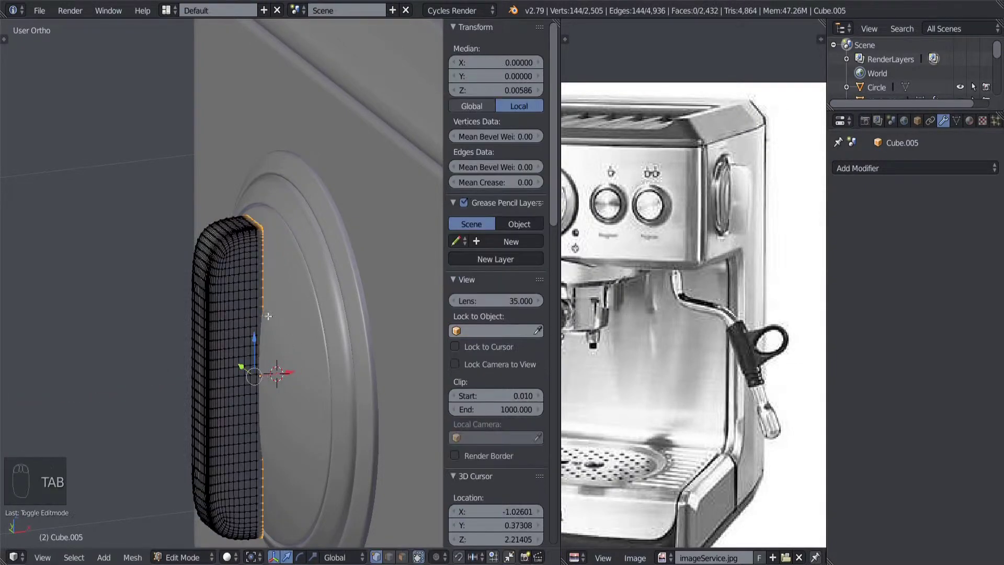
pyautogui.moveTo(282, 355)
pyautogui.mouseDown(button='middle')
pyautogui.moveTo(271, 365)
pyautogui.moveTo(261, 350)
pyautogui.moveTo(283, 357)
pyautogui.mouseUp(button='middle')
pyautogui.hotkey('ctrl', 'i')
pyautogui.press('h')
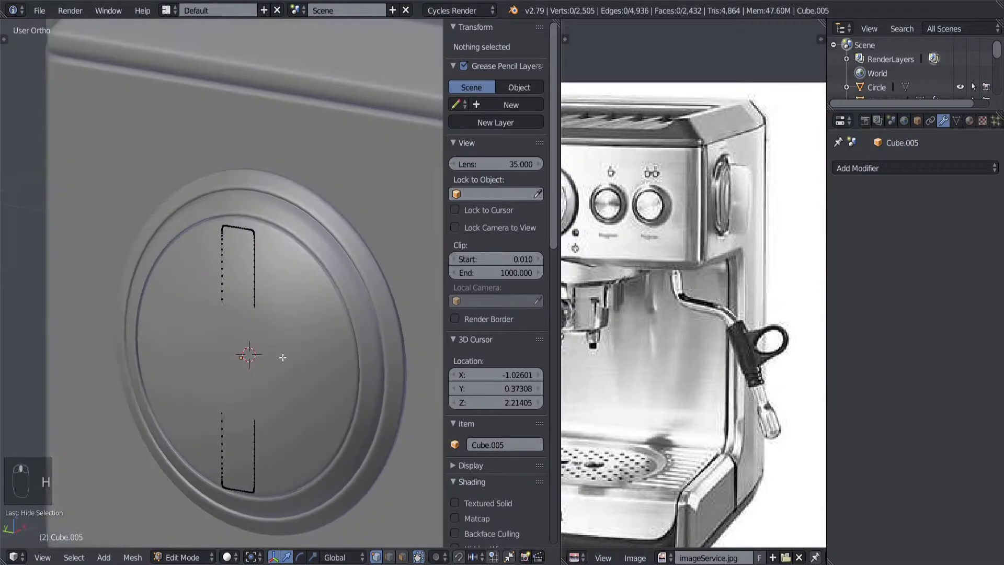
pyautogui.press('ctrl+KP_3')
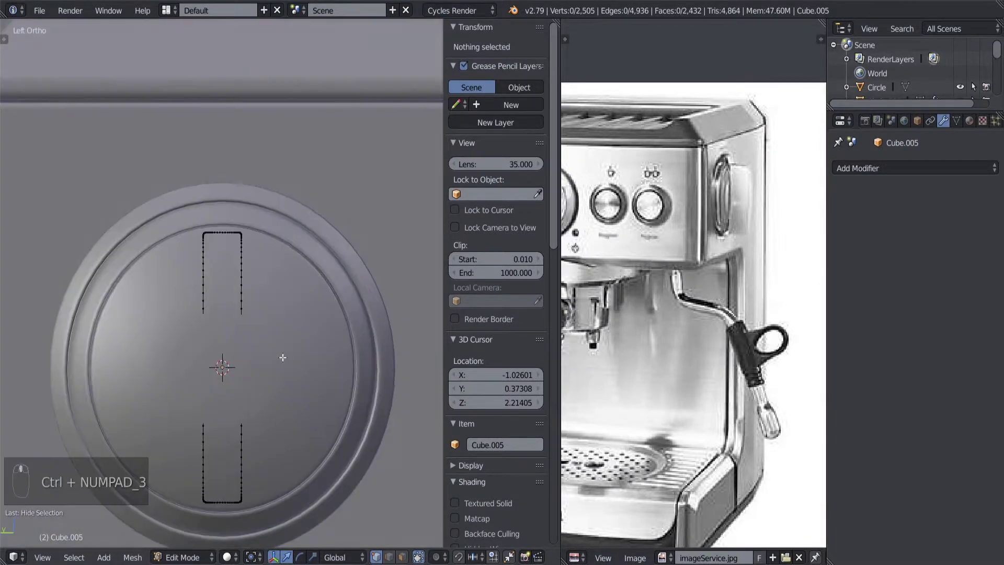
pyautogui.keyDown('alt'); pyautogui.rightClick(247, 278); pyautogui.keyUp('alt')
pyautogui.moveTo(272, 361)
pyautogui.keyDown('shift'); pyautogui.mouseDown(button='middle')
pyautogui.moveTo(238, 326)
pyautogui.moveTo(279, 346)
pyautogui.mouseUp(button='middle'); pyautogui.keyUp('shift')
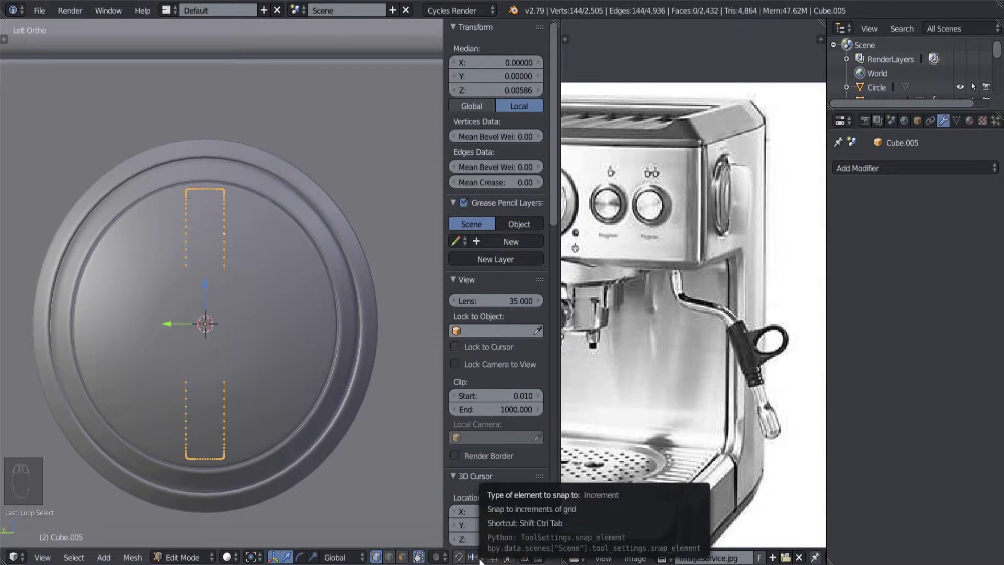
# Set the snap element to Face and enable projecting individual elements onto the surface of other objects.
pyautogui.press('n')
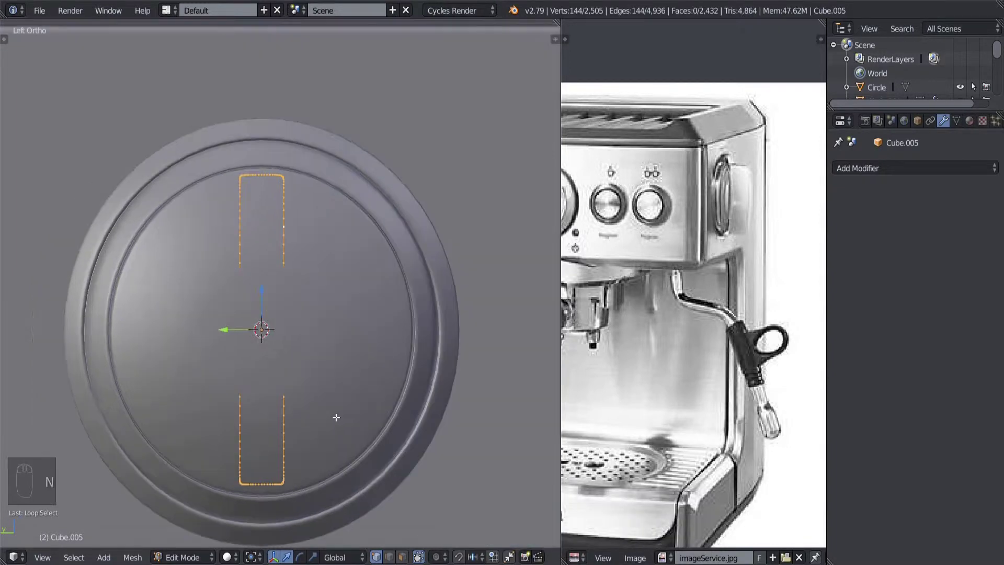
pyautogui.click(468, 558)
pyautogui.click(486, 496)
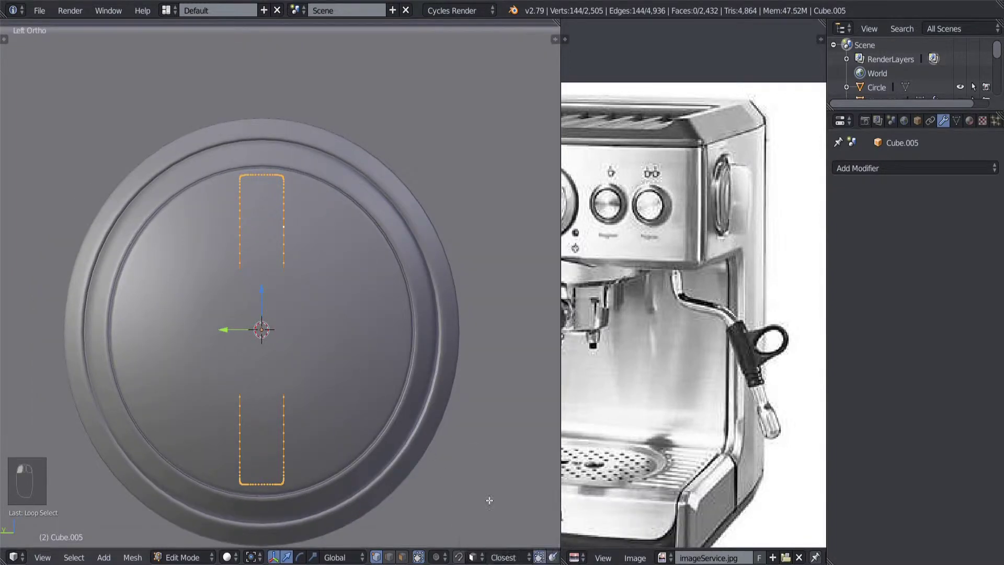
pyautogui.keyDown('ctrl'); pyautogui.hscroll(5, 470, 557); pyautogui.keyUp('ctrl')
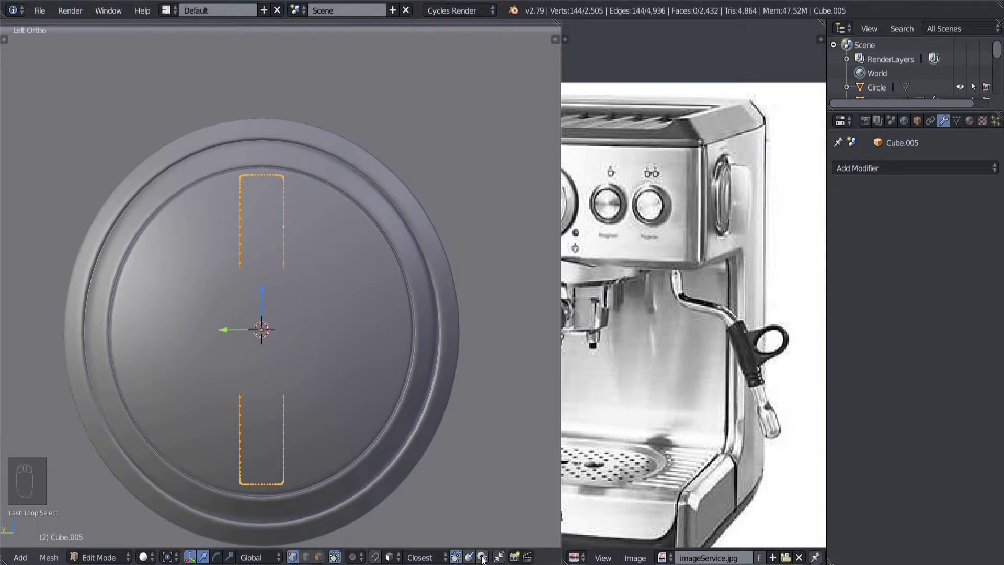
pyautogui.press('g')
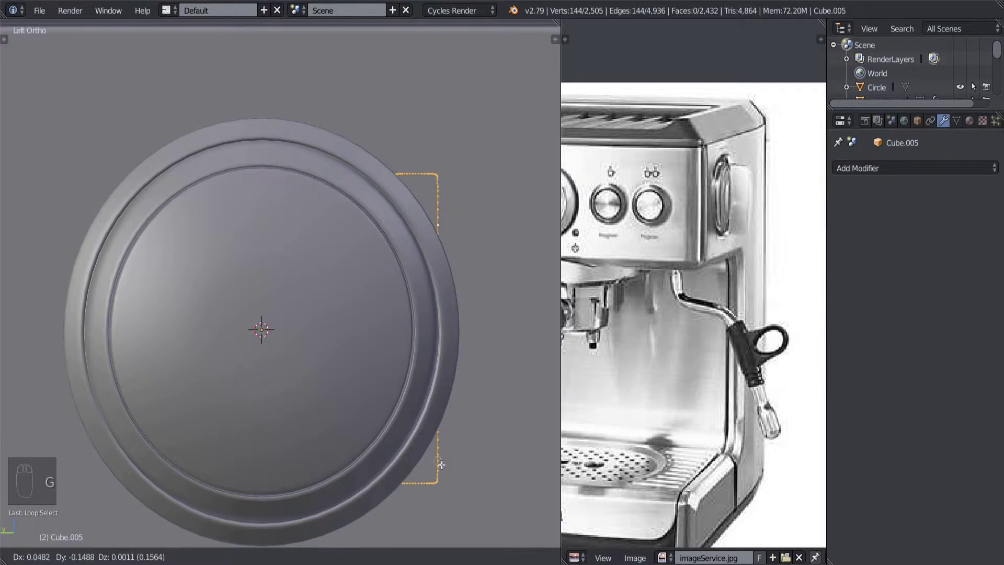
pyautogui.rightClick(442, 464)
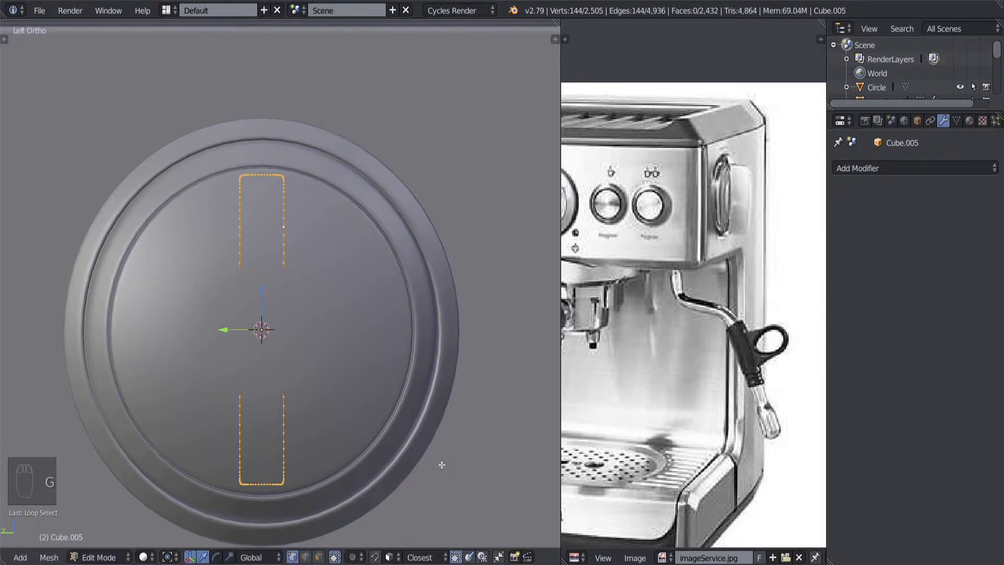
pyautogui.click(481, 558)
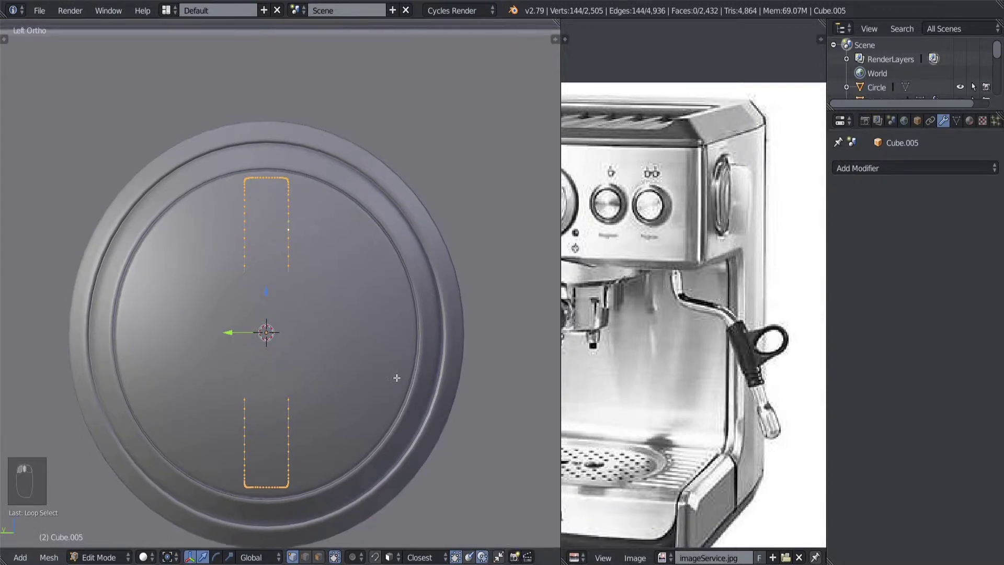
# Project the bar's selected back edge loop onto the domed disc with face snapping, without shifting the loop sideways.
pyautogui.press('g')
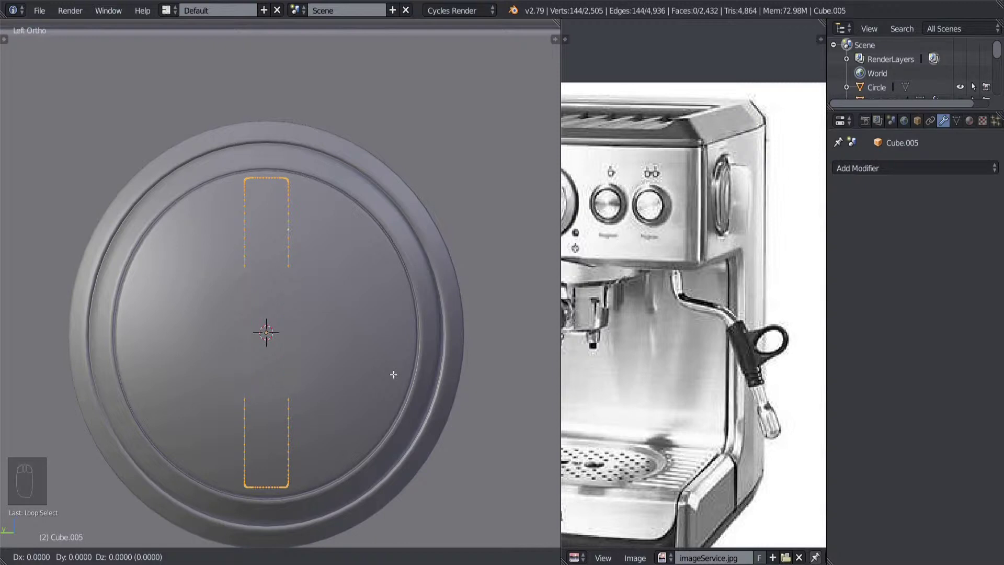
pyautogui.click(394, 374)
pyautogui.press('g')
pyautogui.rightClick(393, 375)
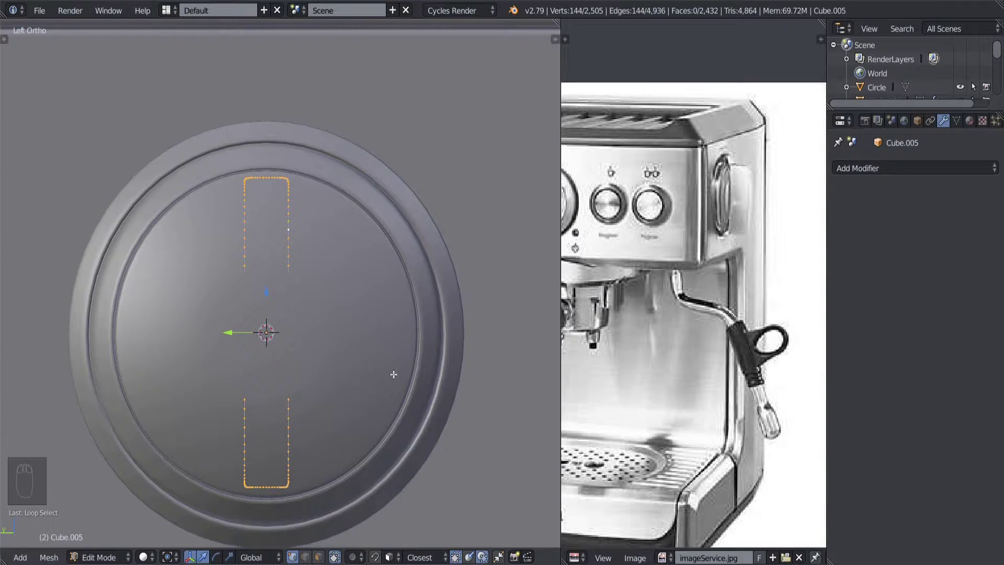
pyautogui.press('g')
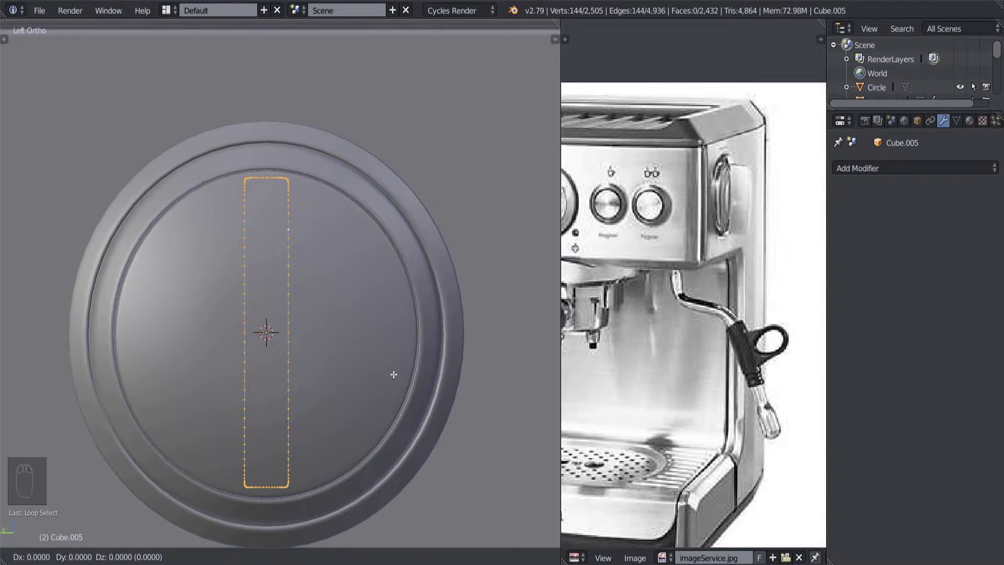
pyautogui.click(393, 374)
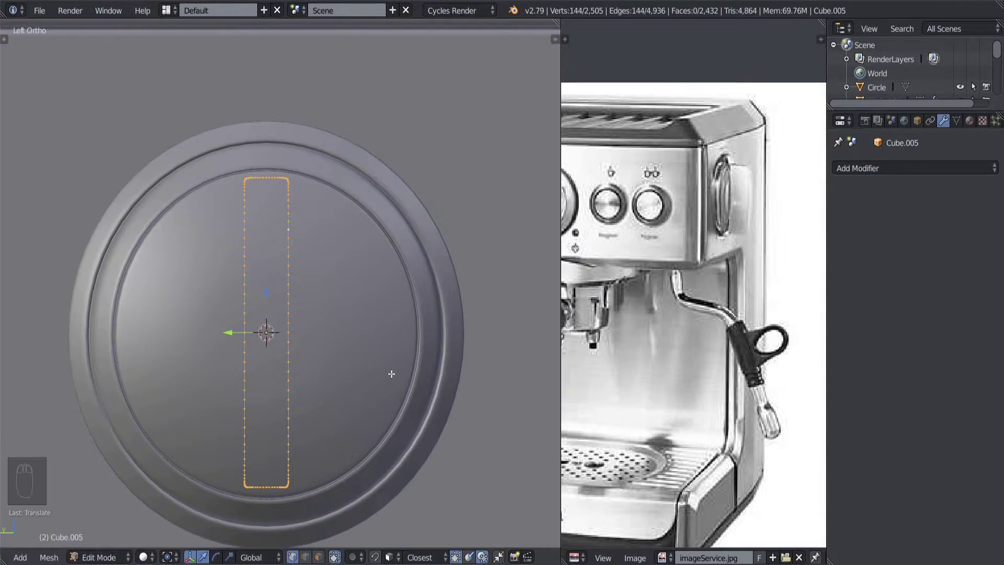
# Examine the bar's back edge loop from the side, undoing and redoing the projection to compare its fit to the disc.
pyautogui.moveTo(392, 374); pyautogui.dragTo(323, 219, button='middle')
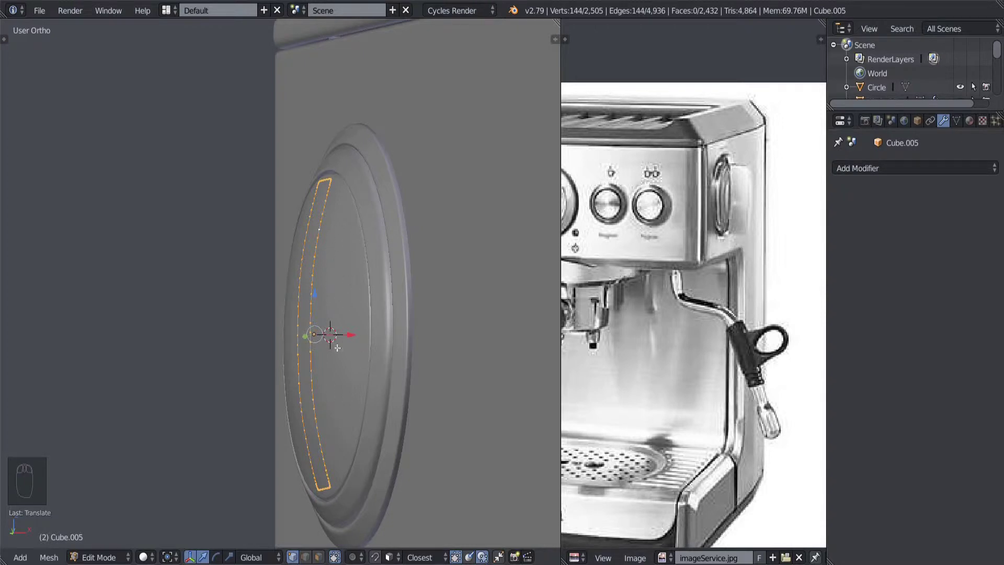
pyautogui.moveTo(338, 347); pyautogui.dragTo(340, 354, button='middle')
pyautogui.hotkey('ctrl', 'z')
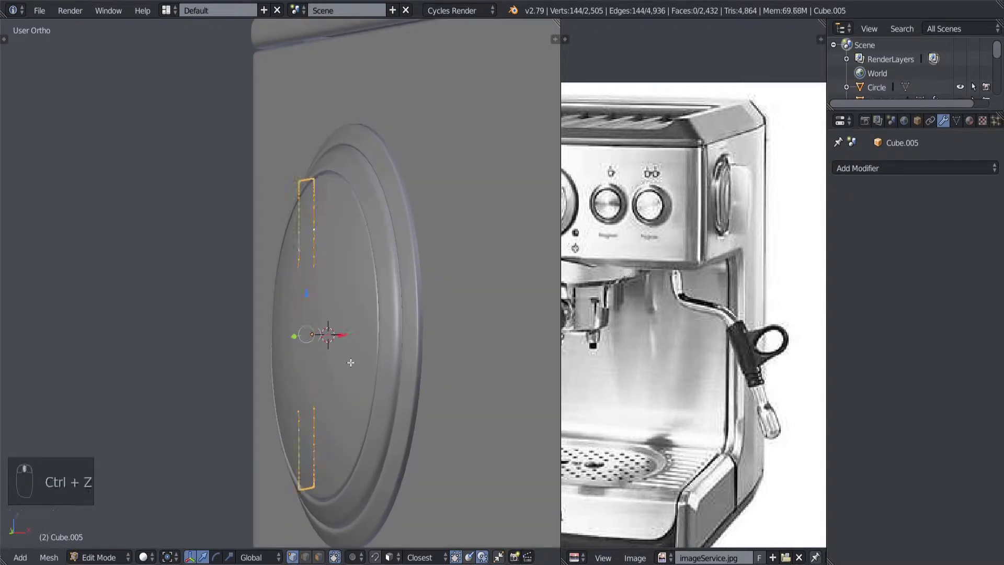
pyautogui.hotkey('ctrl', 'shift', 'z')
pyautogui.hotkey('ctrl', 'z')
pyautogui.hotkey('ctrl', 'shift', 'z')
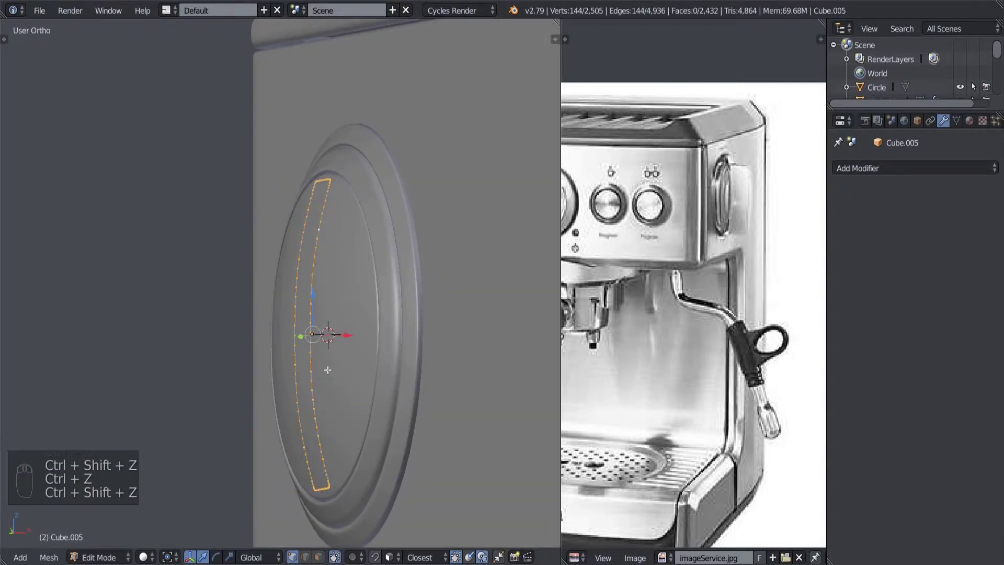
# Reveal the bar's hidden mesh and select all of it except the back edge loop that meets the domed disc.
pyautogui.moveTo(350, 362); pyautogui.dragTo(306, 367, button='middle')
pyautogui.hotkey('alt', 'h')
pyautogui.press('Tab')
pyautogui.scroll(3, 316, 381)
pyautogui.press('Tab')
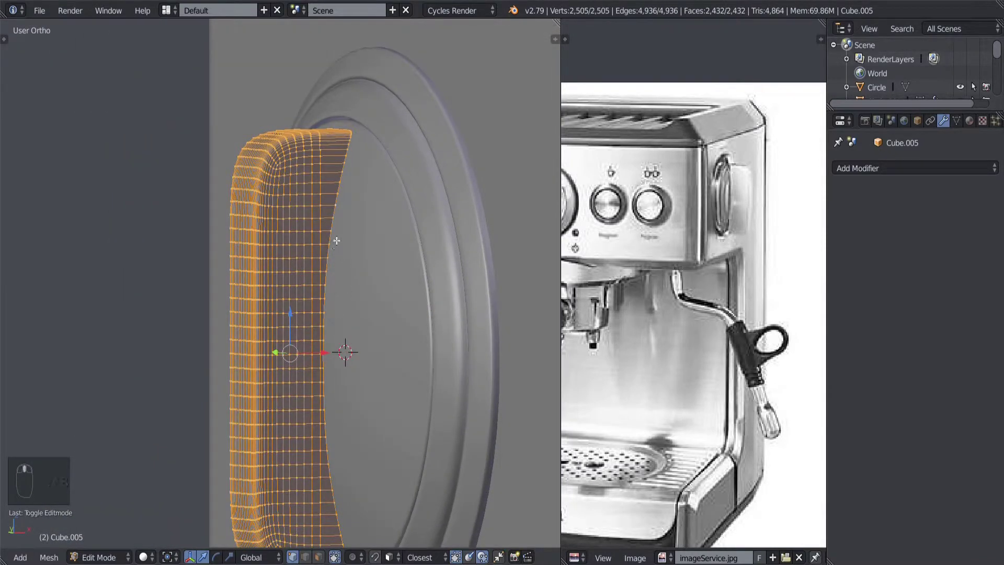
pyautogui.press('a')
pyautogui.press('a')
pyautogui.press('a')
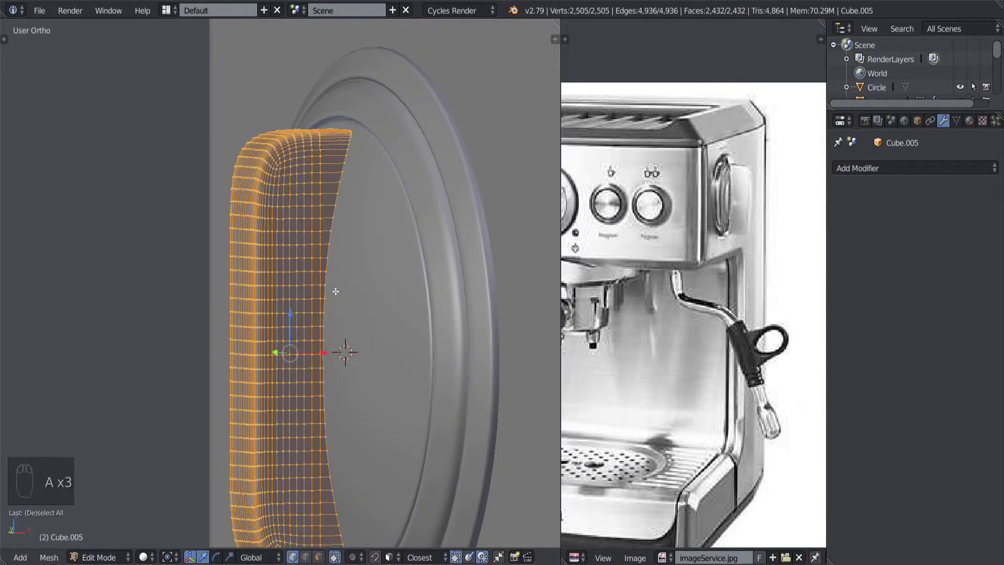
pyautogui.keyDown('alt'); pyautogui.keyDown('shift'); pyautogui.rightClick(335, 243); pyautogui.keyUp('shift'); pyautogui.keyUp('alt')
pyautogui.scroll(-2, 335, 243)
pyautogui.moveTo(334, 243); pyautogui.dragTo(283, 305, button='middle')
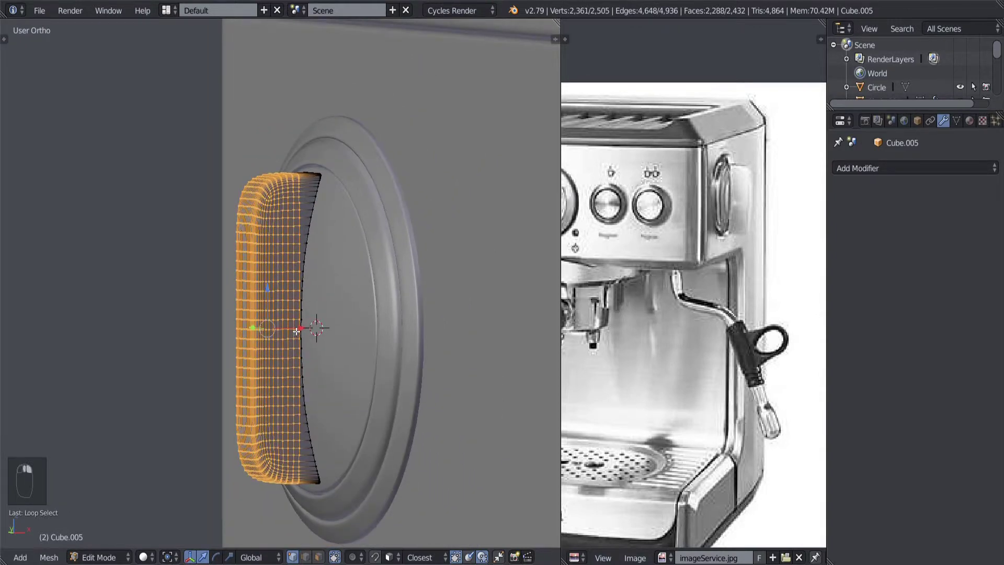
# Move the selected front part of the bar about 0.005 units away from the disc along the X axis.
pyautogui.press('g')
pyautogui.press('x')
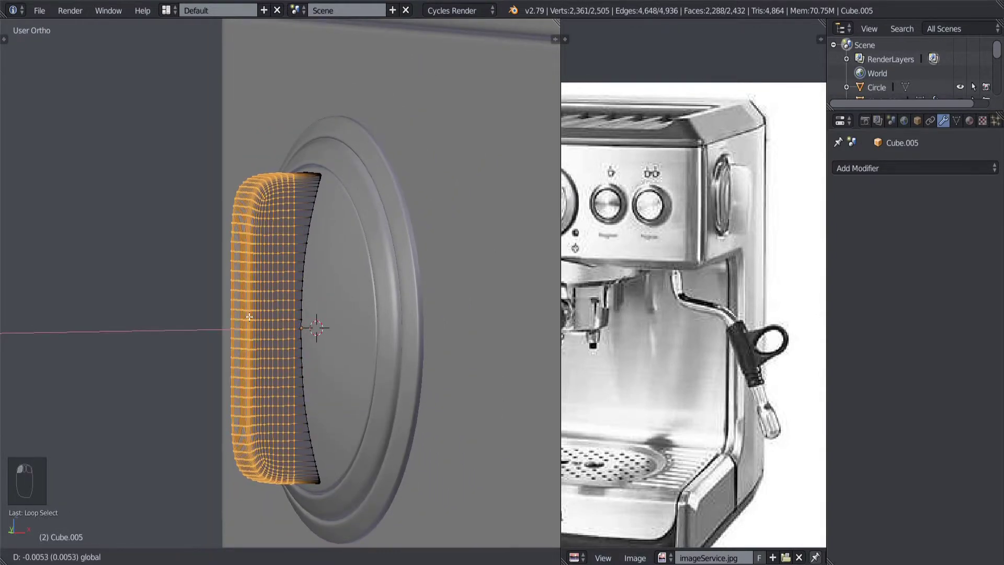
pyautogui.click(250, 316)
pyautogui.moveTo(249, 317); pyautogui.dragTo(286, 329, button='middle')
pyautogui.press('Tab')
pyautogui.scroll(-5, 313, 329)
pyautogui.scroll(5, 364, 336)
pyautogui.press('Tab')
# Add a loop cut around the bar's stretched rear section, slid close to and following the curved back edge.
pyautogui.scroll(6, 319, 340)
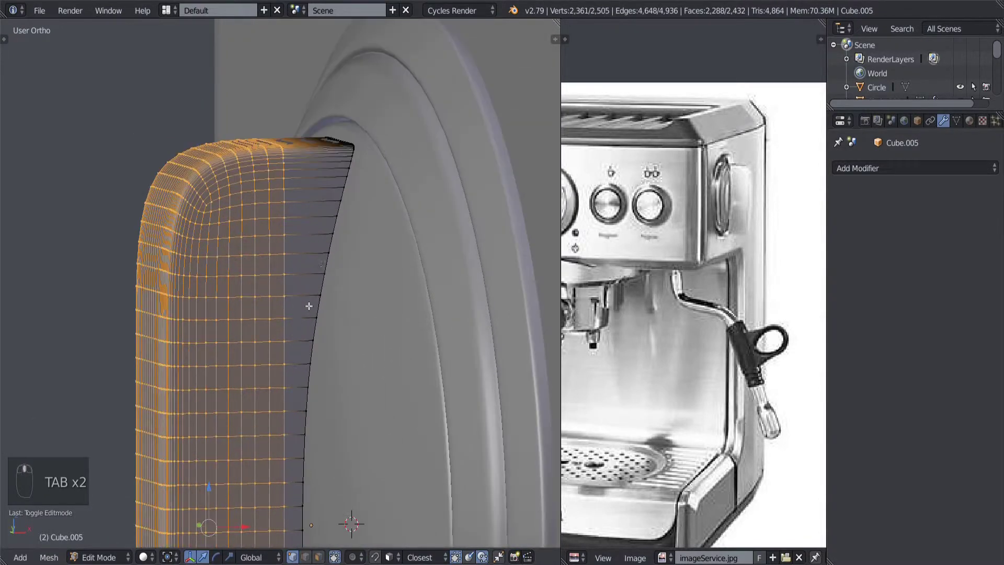
pyautogui.hotkey('ctrl', 'r')
pyautogui.click(320, 230)
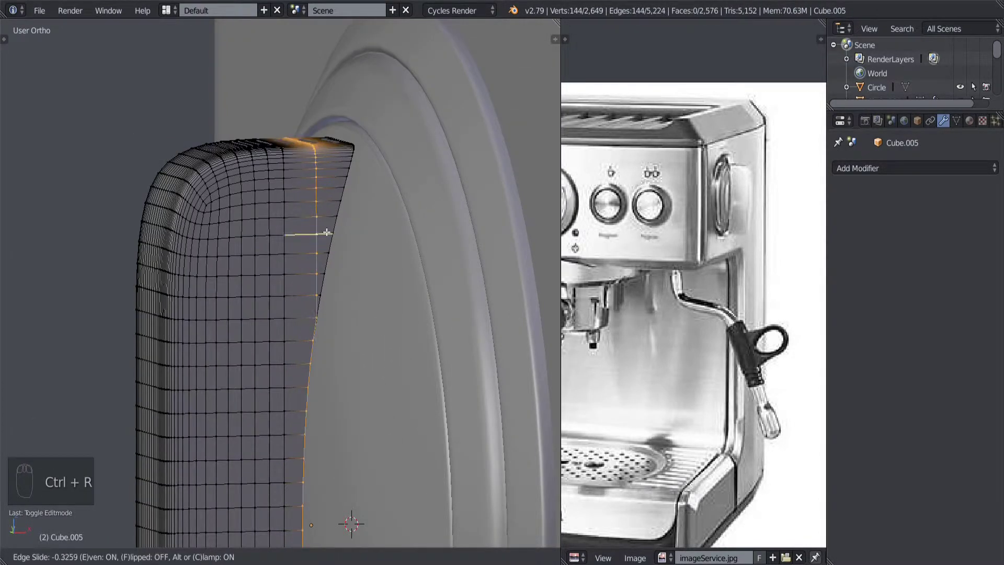
pyautogui.press('f')
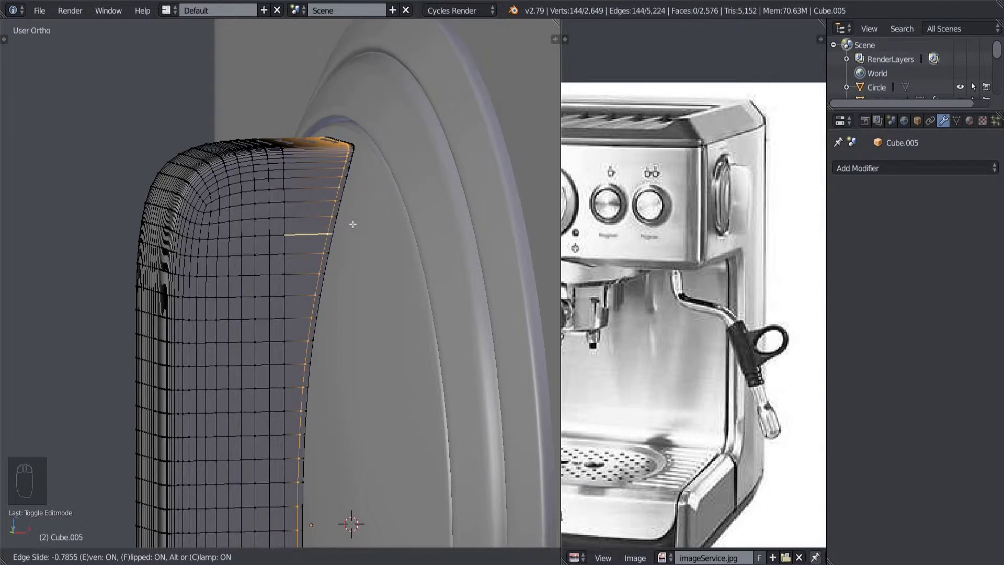
pyautogui.click(352, 224)
# Add another loop cut, centred in the narrow strip along the bar's back edge, and clear the selection.
pyautogui.scroll(2, 293, 299)
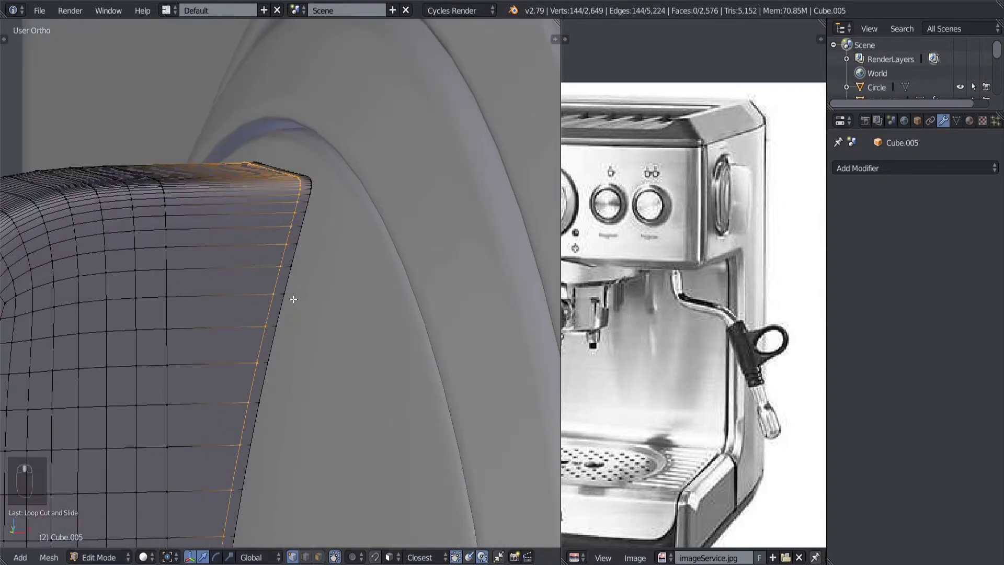
pyautogui.hotkey('ctrl', 'r')
pyautogui.click(305, 217)
pyautogui.rightClick(305, 217)
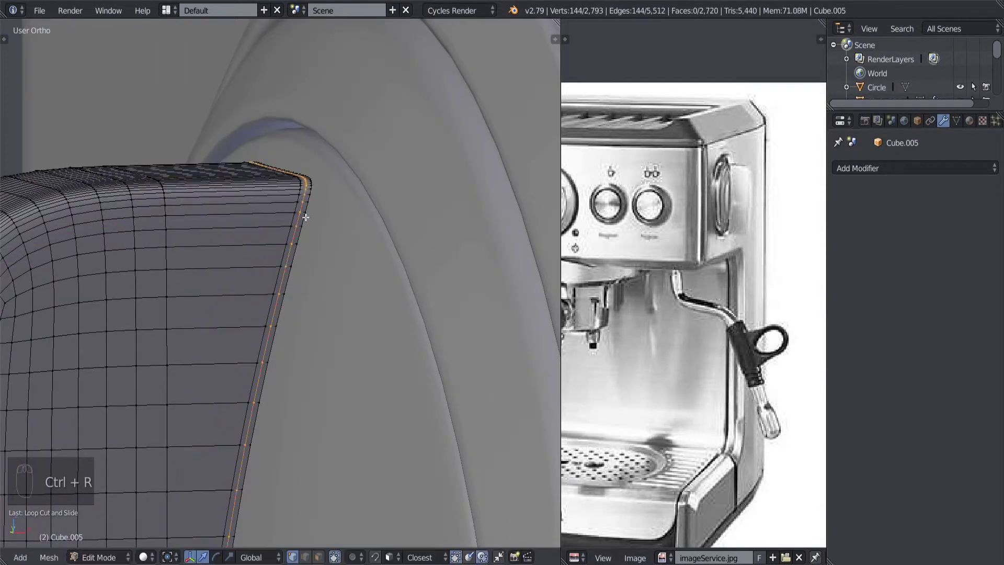
pyautogui.scroll(-3, 282, 293)
pyautogui.press('a')
# Select the bar's back edge loop and fatten it outward by about 0.0012 to flare it against the disc.
pyautogui.scroll(2, 274, 352)
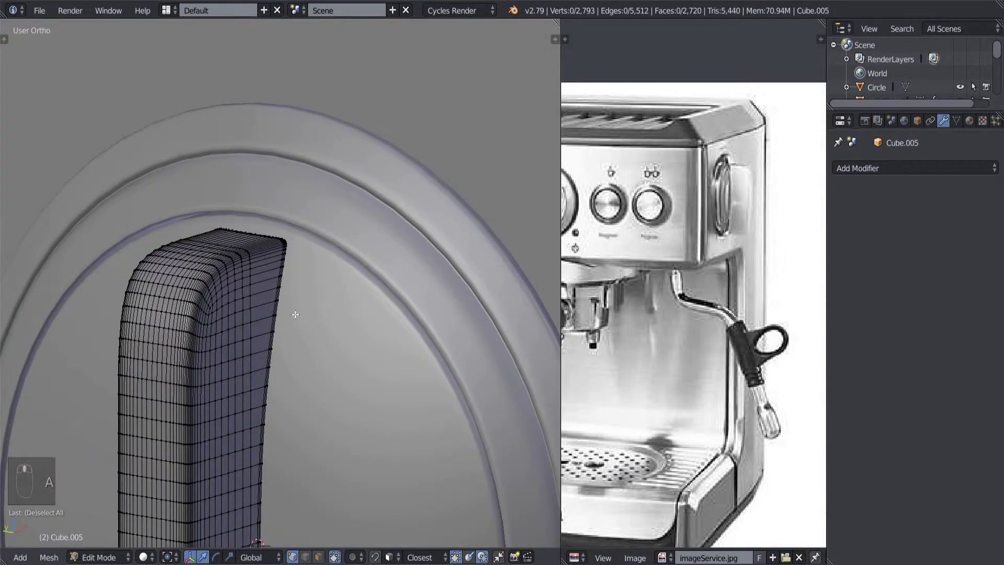
pyautogui.keyDown('alt'); pyautogui.rightClick(288, 309); pyautogui.keyUp('alt')
pyautogui.moveTo(288, 309); pyautogui.dragTo(313, 349, button='middle')
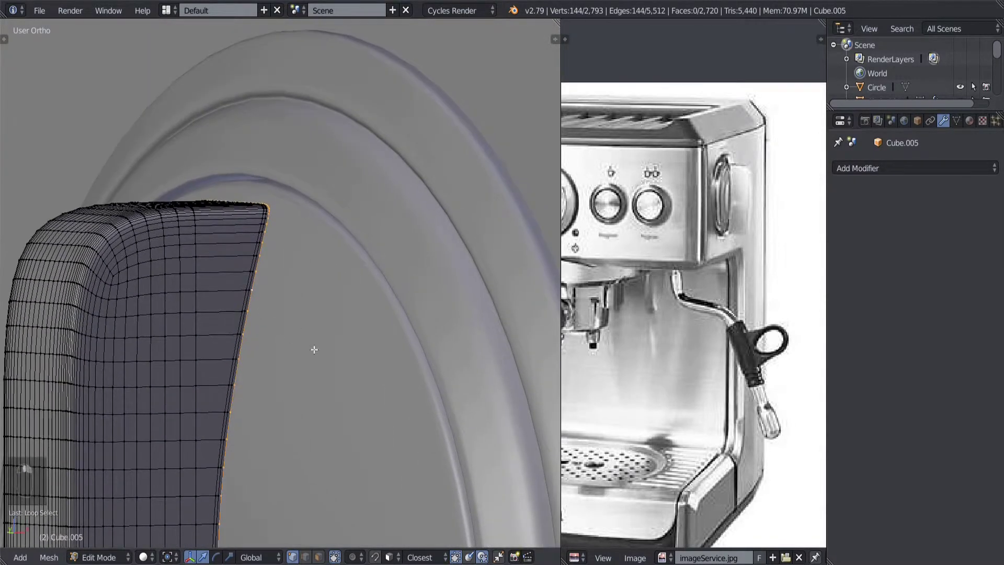
pyautogui.hotkey('alt', 's')
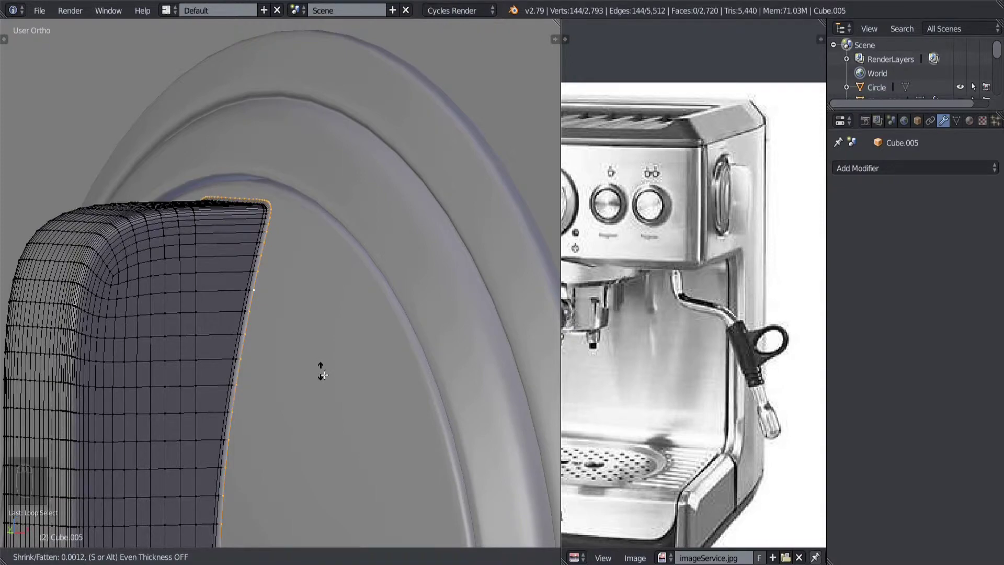
pyautogui.click(321, 374)
pyautogui.moveTo(325, 372); pyautogui.dragTo(277, 328, button='middle')
pyautogui.press('Tab')
pyautogui.press('Tab')
pyautogui.press('Tab')
pyautogui.scroll(-3, 298, 383)
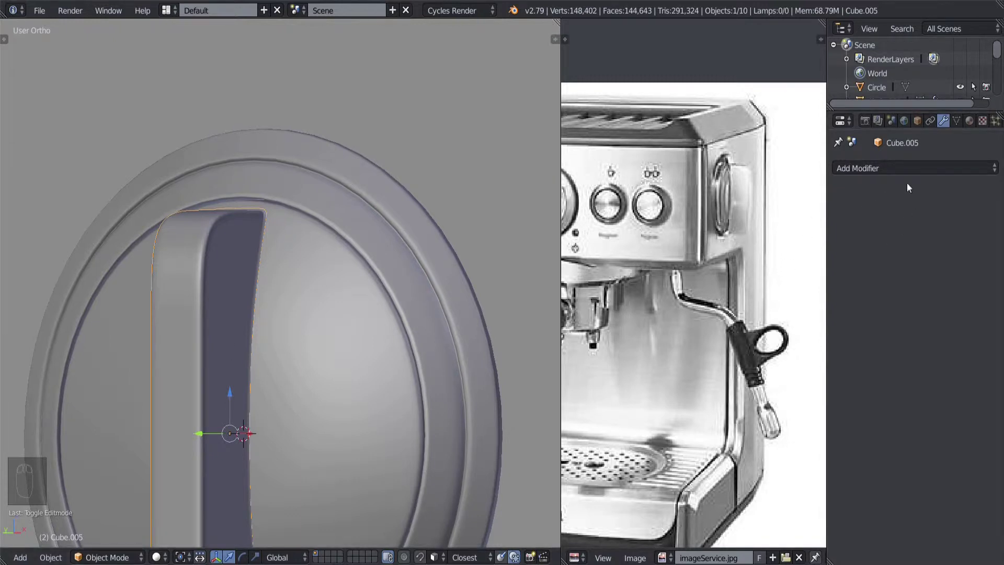
# Add a Shrinkwrap modifier to the bar and assign its selected back edge loop to a new vertex group.
pyautogui.click(905, 168)
pyautogui.click(842, 353)
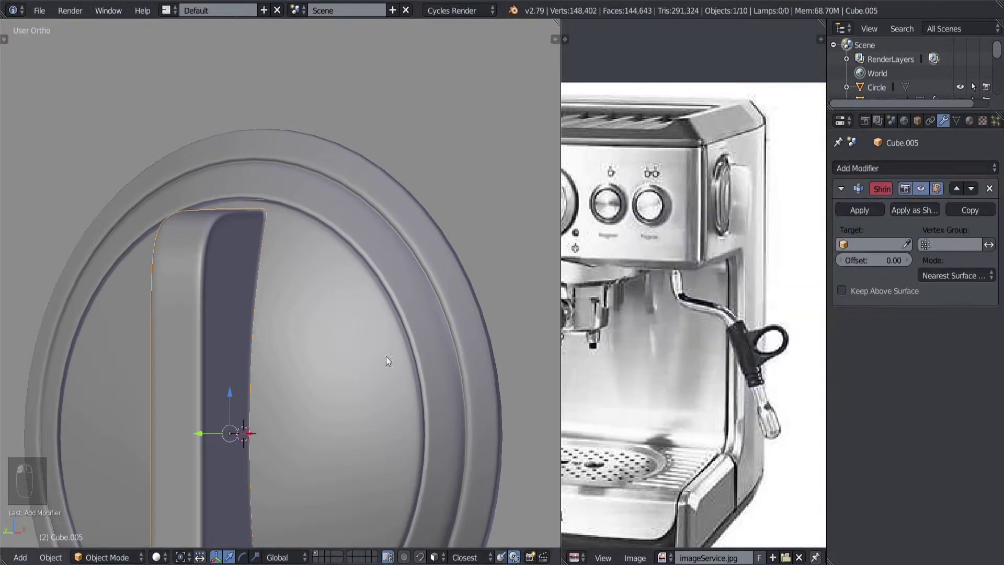
pyautogui.scroll(4, 307, 374)
pyautogui.press('Tab')
pyautogui.moveTo(268, 329); pyautogui.dragTo(272, 272, button='middle')
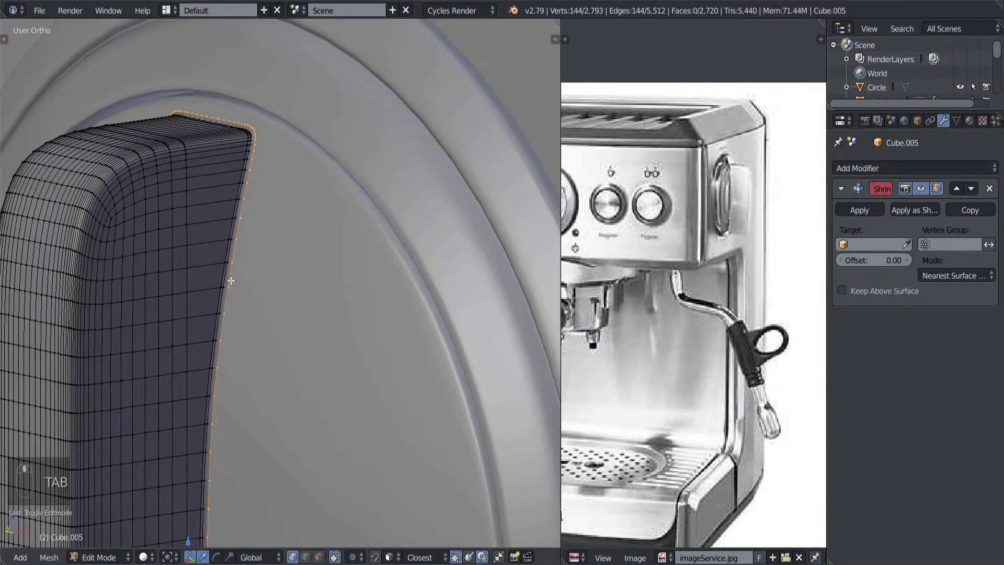
pyautogui.click(959, 121)
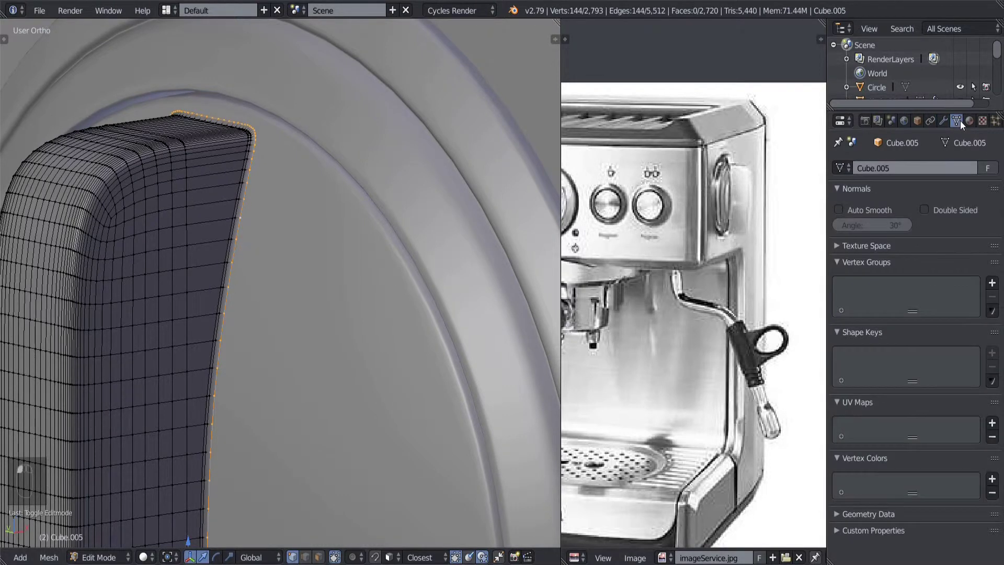
pyautogui.click(992, 284)
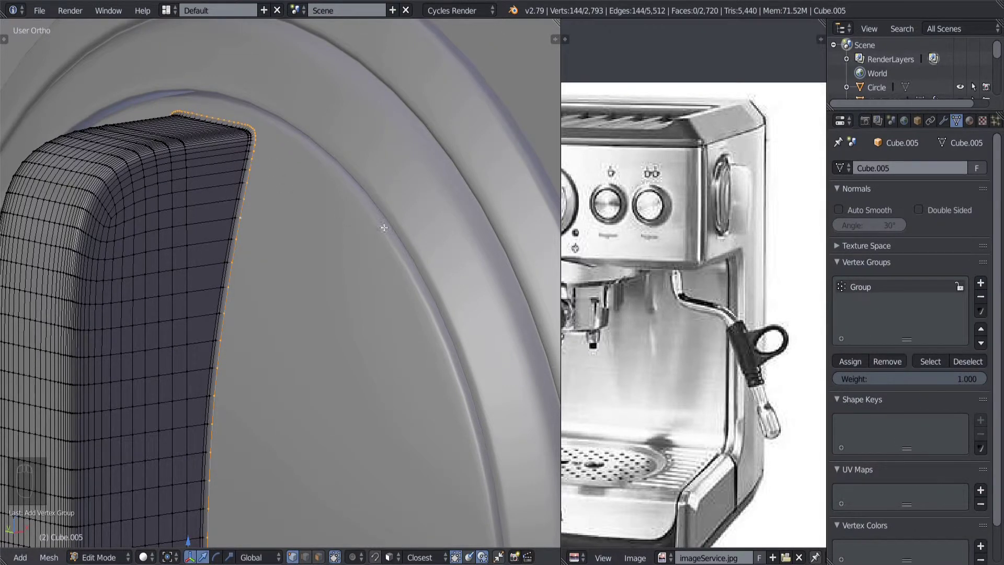
pyautogui.click(851, 363)
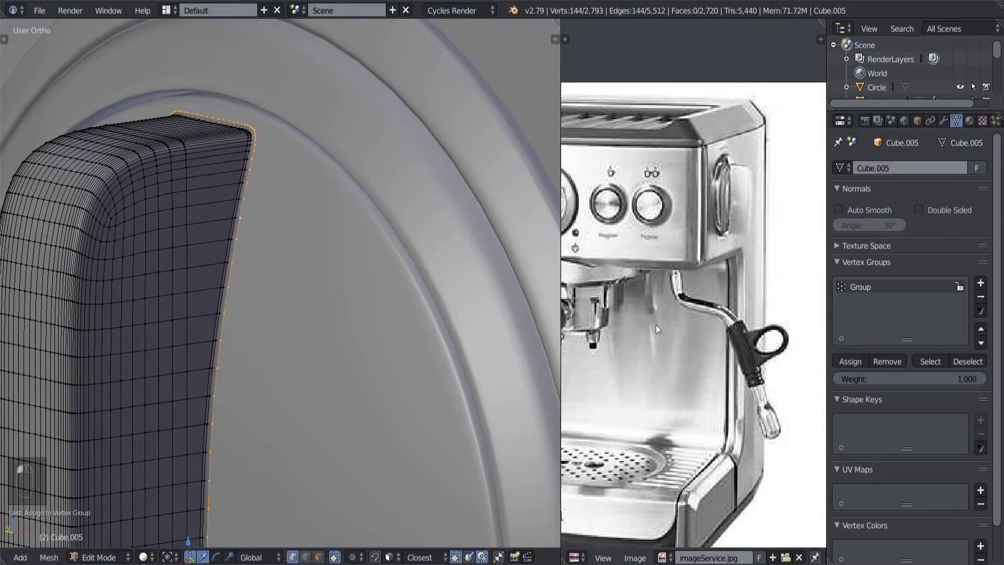
# Limit the bar's Shrinkwrap modifier to the vertex group Group and target the domed disc, Circle.003.
pyautogui.click(944, 121)
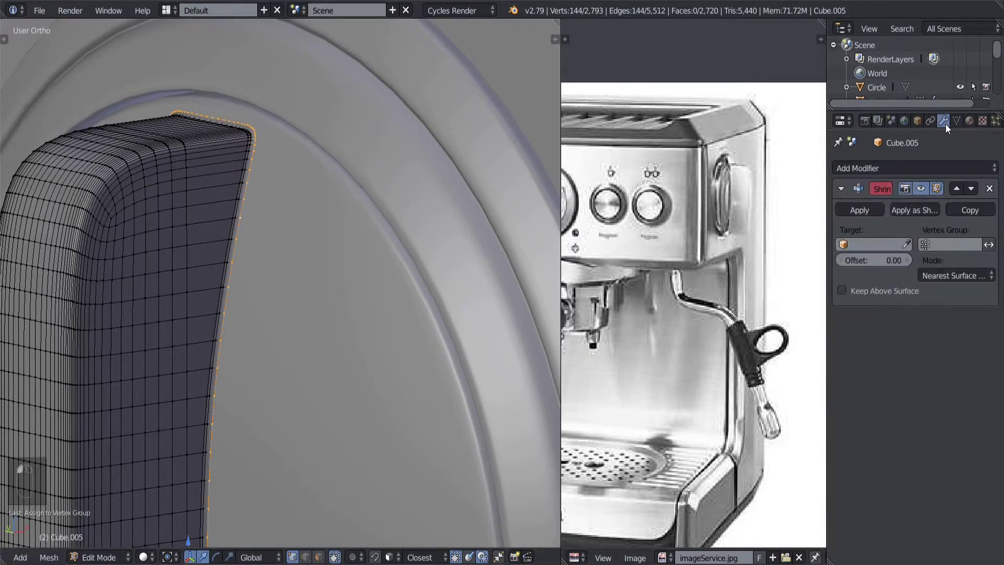
pyautogui.click(952, 247)
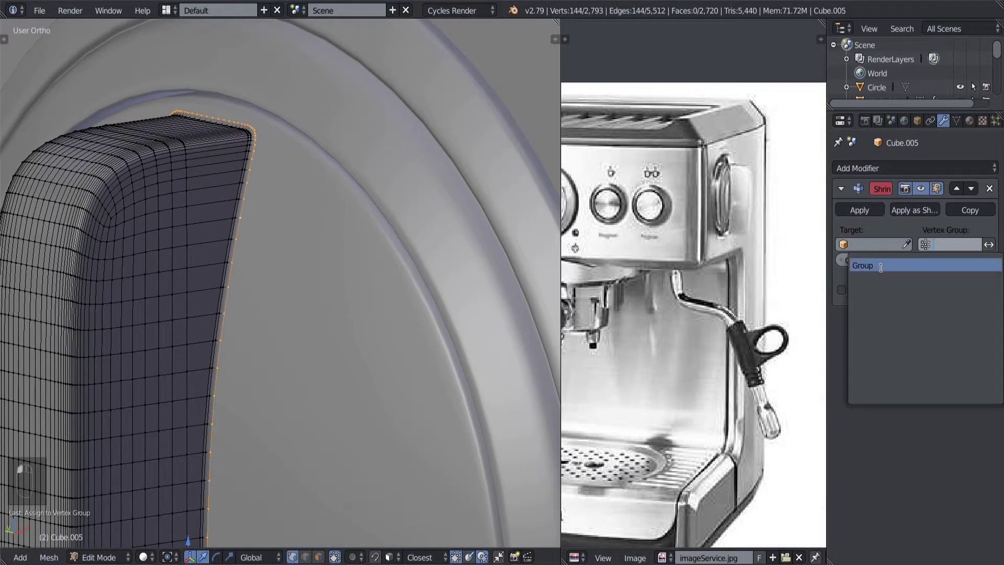
pyautogui.click(881, 266)
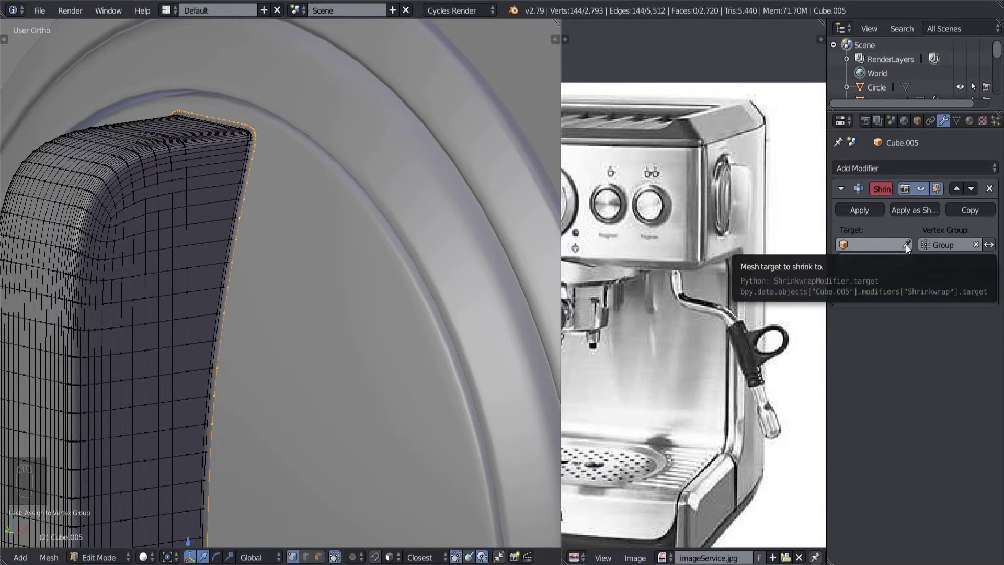
pyautogui.click(906, 244)
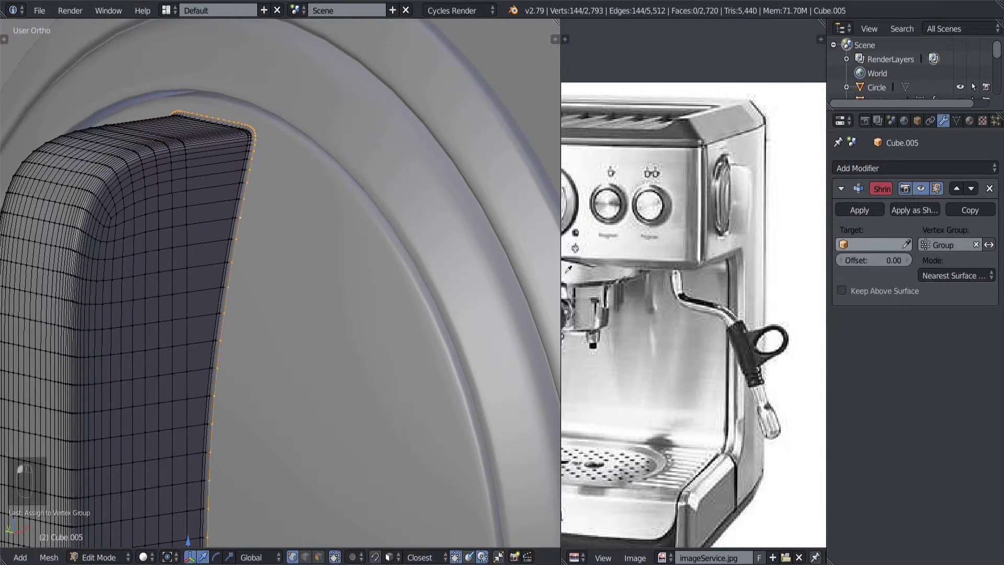
pyautogui.click(302, 273)
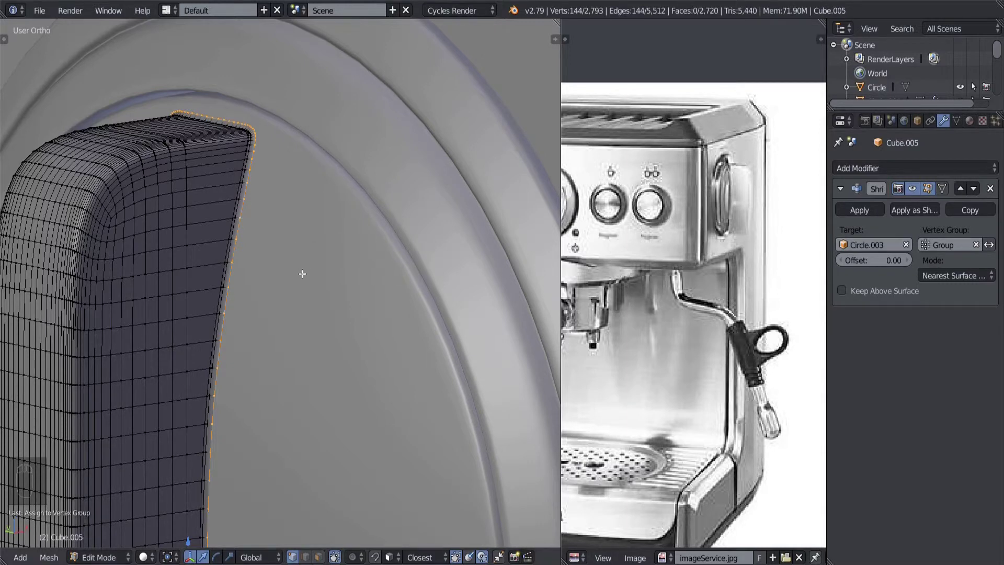
pyautogui.press('Tab')
pyautogui.scroll(-4, 283, 273)
pyautogui.moveTo(271, 272); pyautogui.dragTo(222, 270, button='middle')
pyautogui.scroll(2, 221, 270)
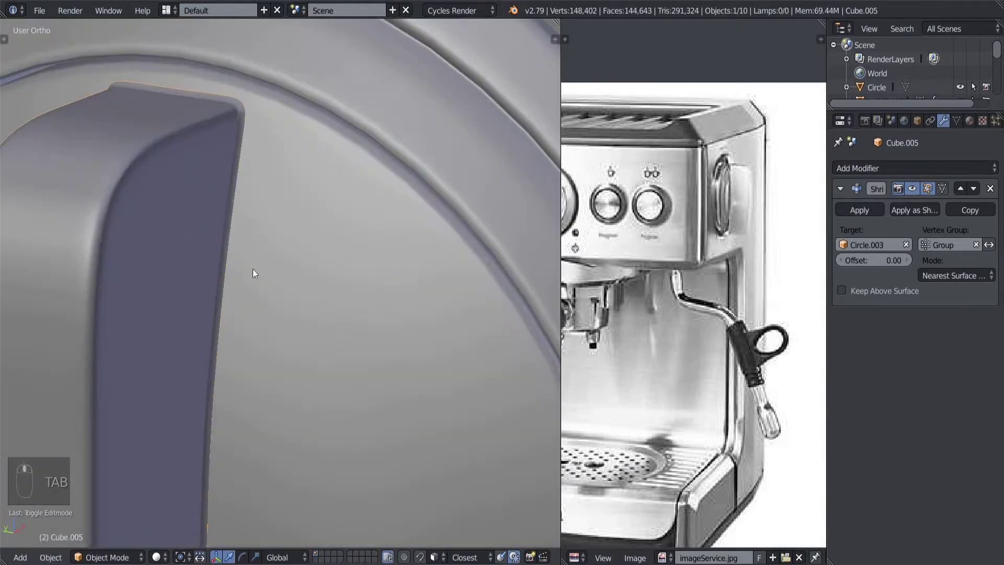
pyautogui.scroll(2, 268, 190)
pyautogui.scroll(-2, 381, 313)
pyautogui.moveTo(381, 313); pyautogui.dragTo(302, 314, button='middle')
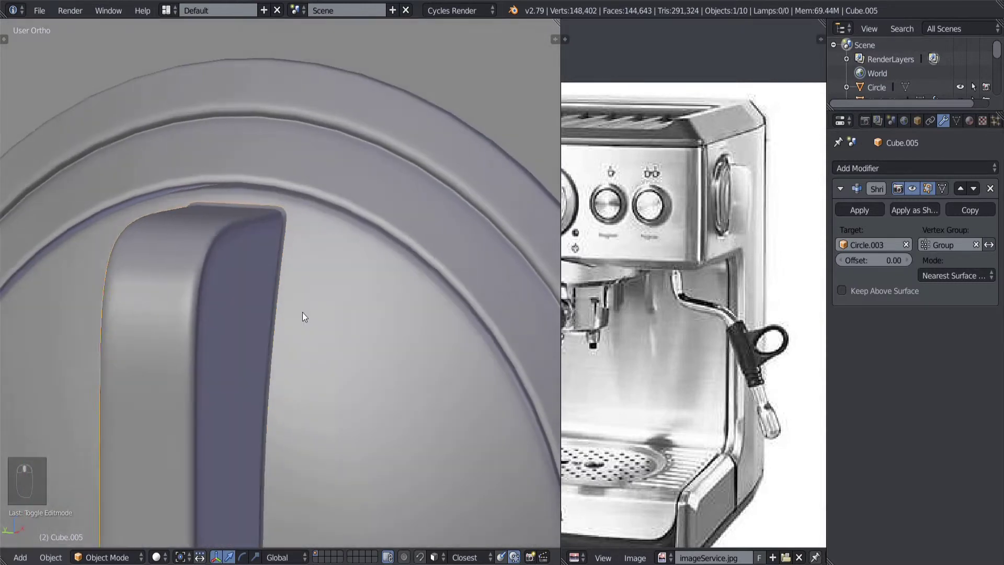
# Add a Data Transfer modifier to the bar with the domed disc, Circle.003, as its source object.
pyautogui.click(896, 167)
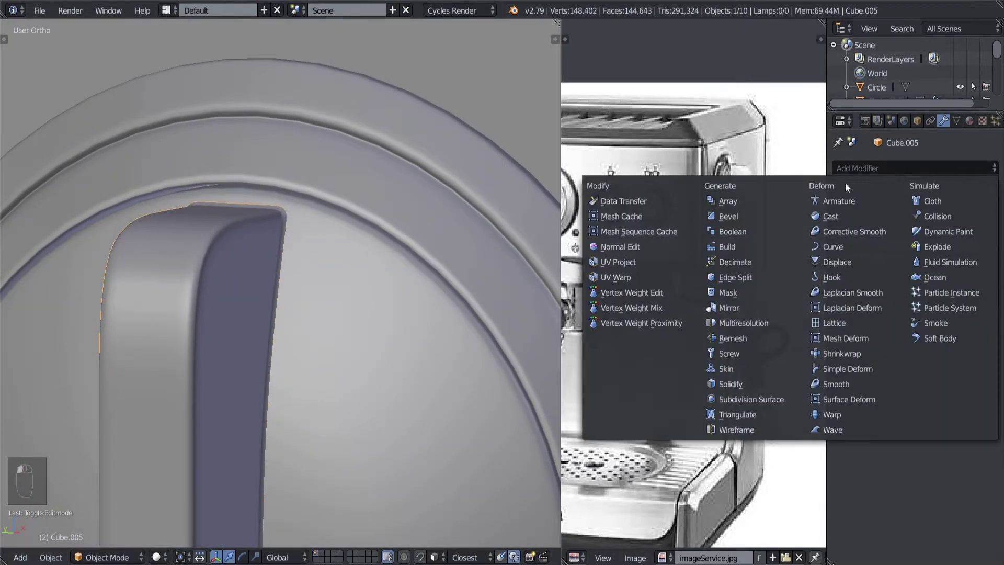
pyautogui.click(628, 201)
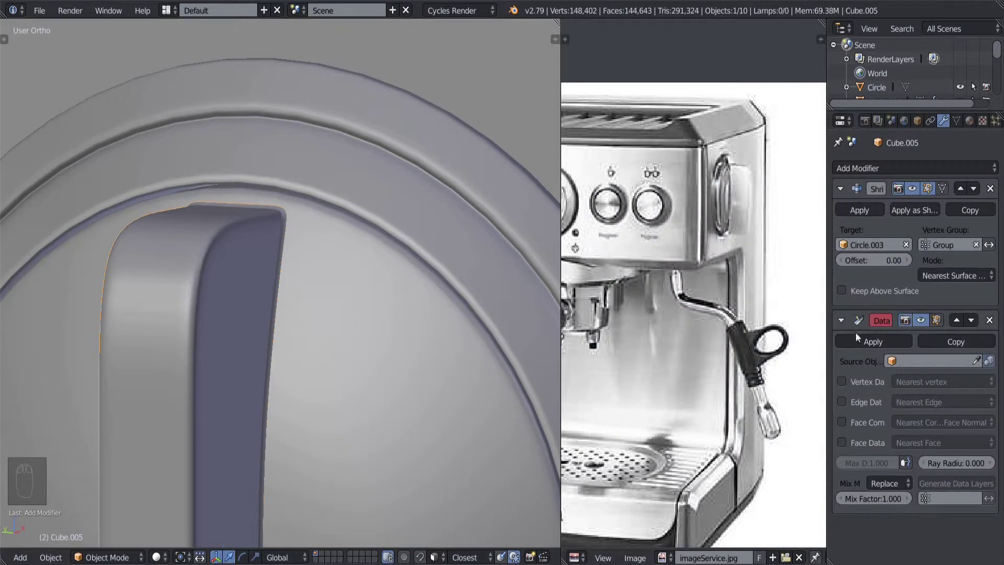
pyautogui.moveTo(392, 302); pyautogui.dragTo(368, 293, button='middle')
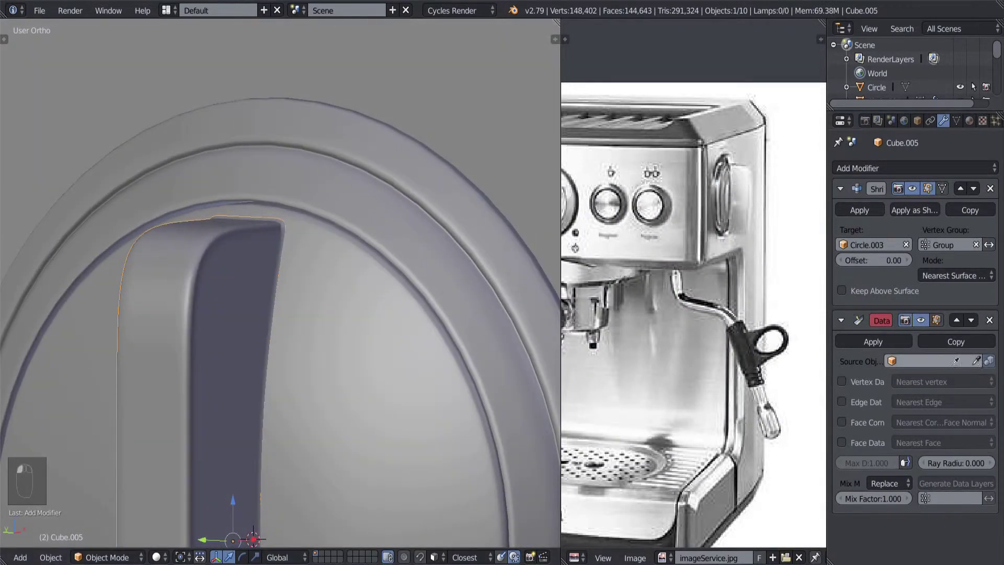
pyautogui.click(364, 329)
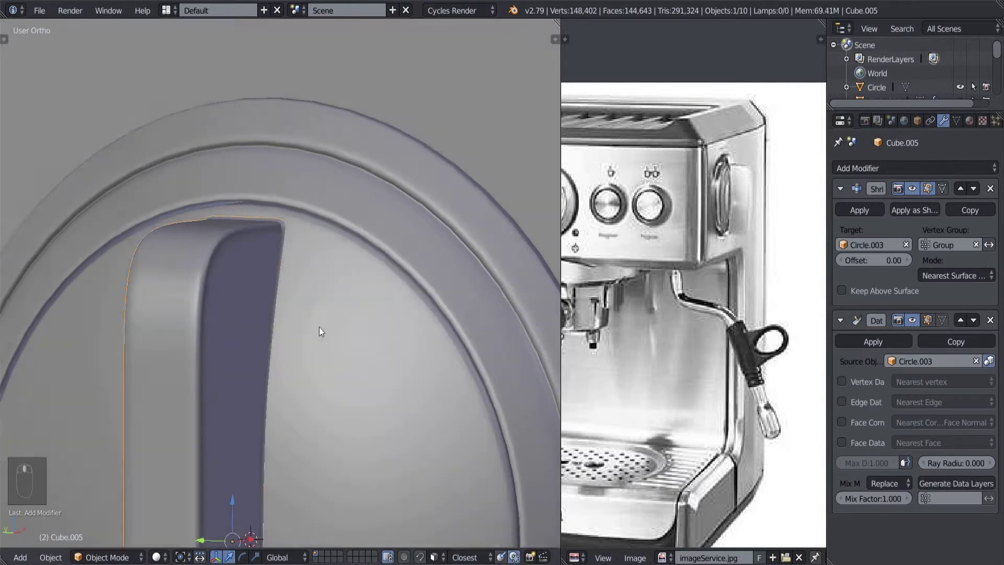
pyautogui.moveTo(319, 328)
pyautogui.mouseDown(button='middle')
pyautogui.moveTo(350, 329)
pyautogui.moveTo(325, 332)
pyautogui.mouseUp(button='middle')
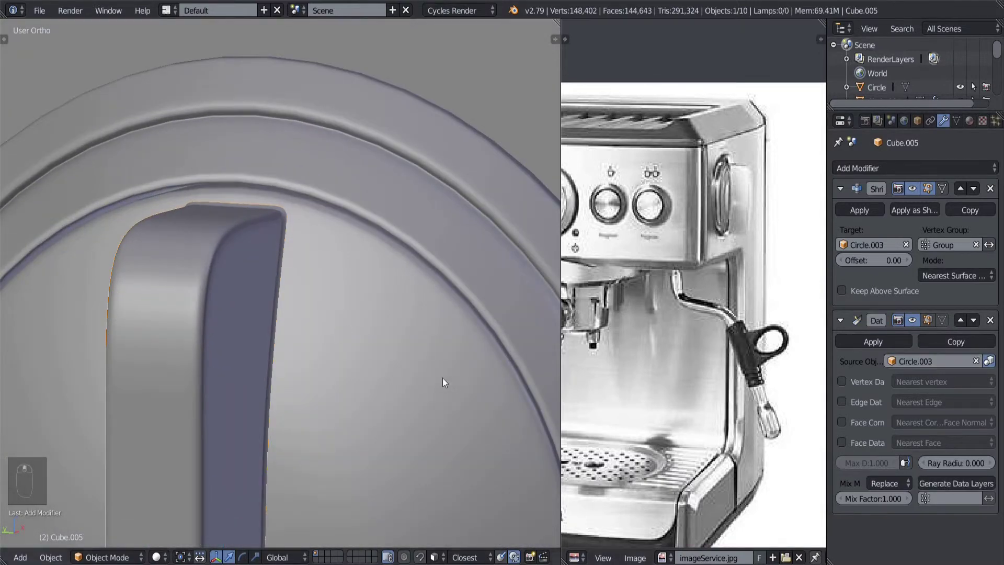
# Enable Face Corner Data in the Data Transfer modifier and turn on transfer of Custom Normals.
pyautogui.click(842, 422)
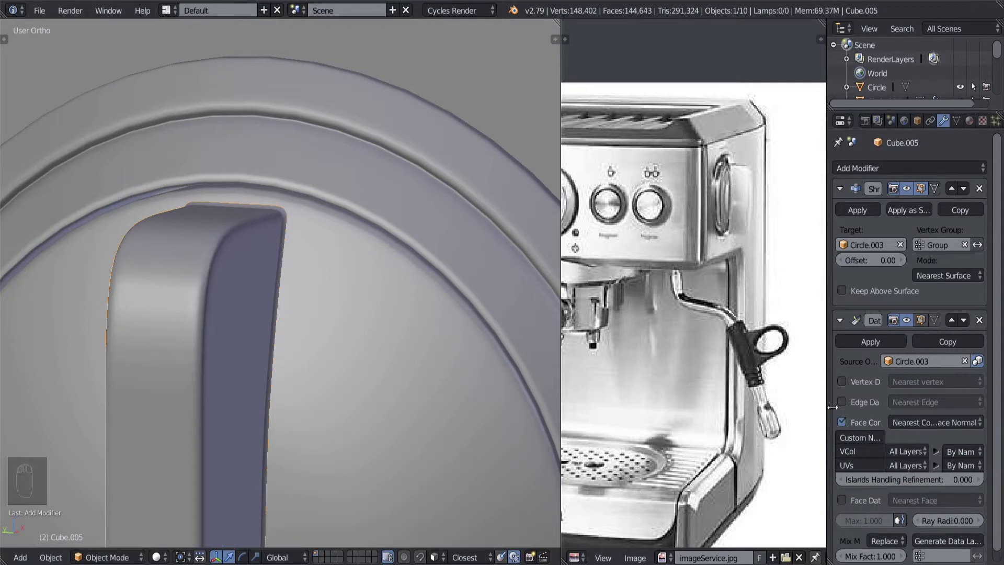
pyautogui.moveTo(827, 407); pyautogui.dragTo(733, 392)
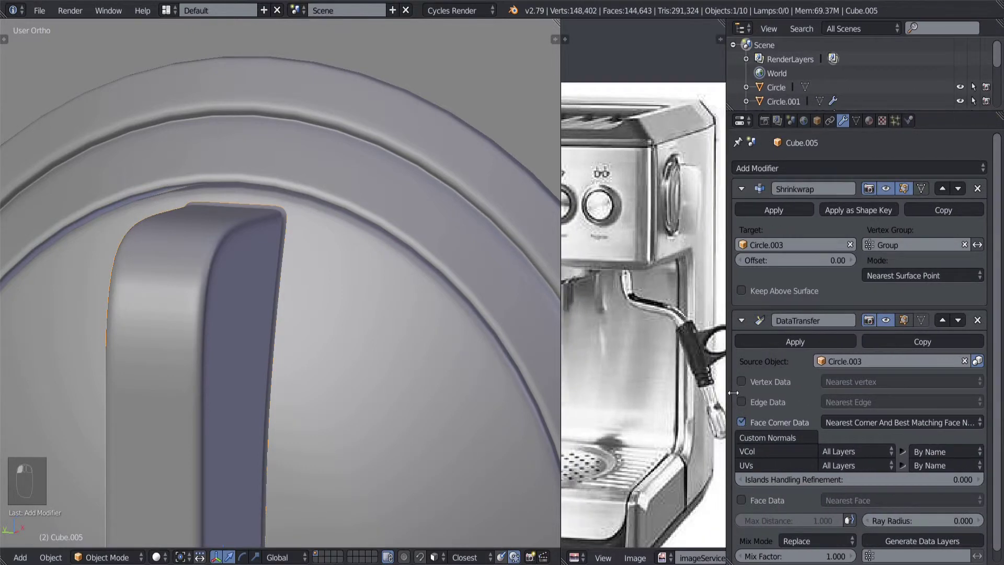
pyautogui.click(772, 434)
pyautogui.scroll(-1, 327, 359)
pyautogui.scroll(-1, 327, 355)
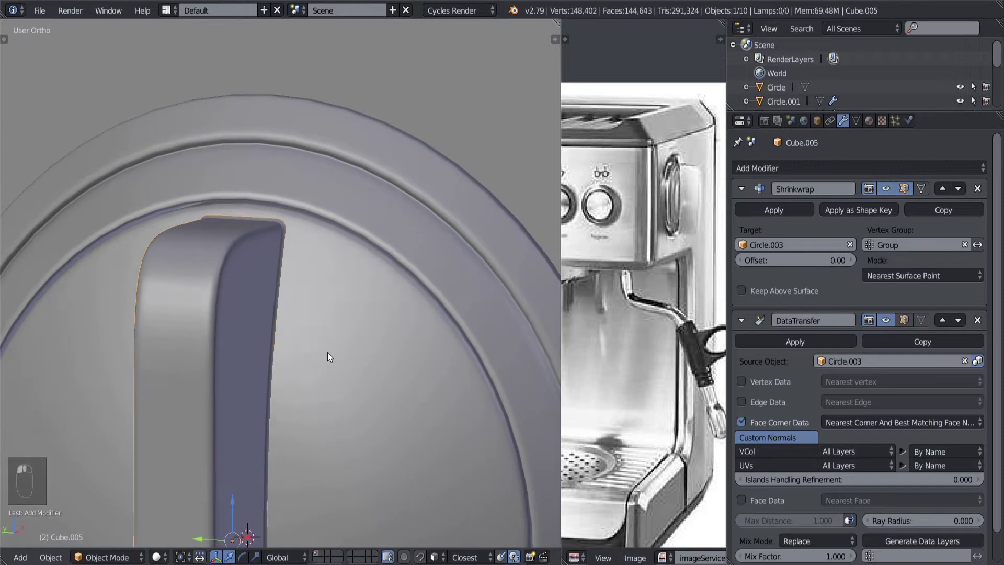
# Limit the Data Transfer modifier to the back edge loop's vertex group, Group.
pyautogui.scroll(-2, 967, 473)
pyautogui.click(915, 523)
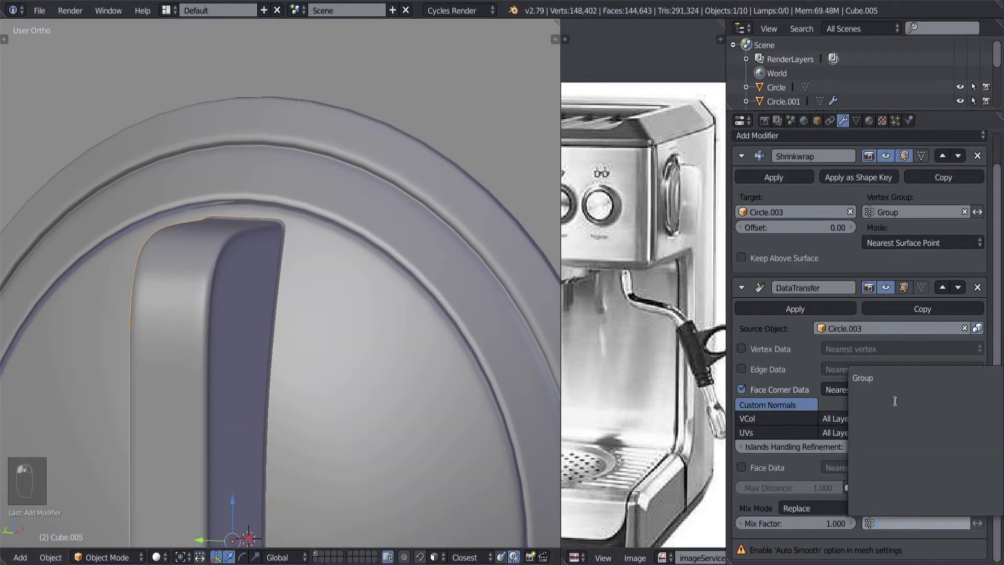
pyautogui.click(884, 378)
pyautogui.scroll(2, 876, 377)
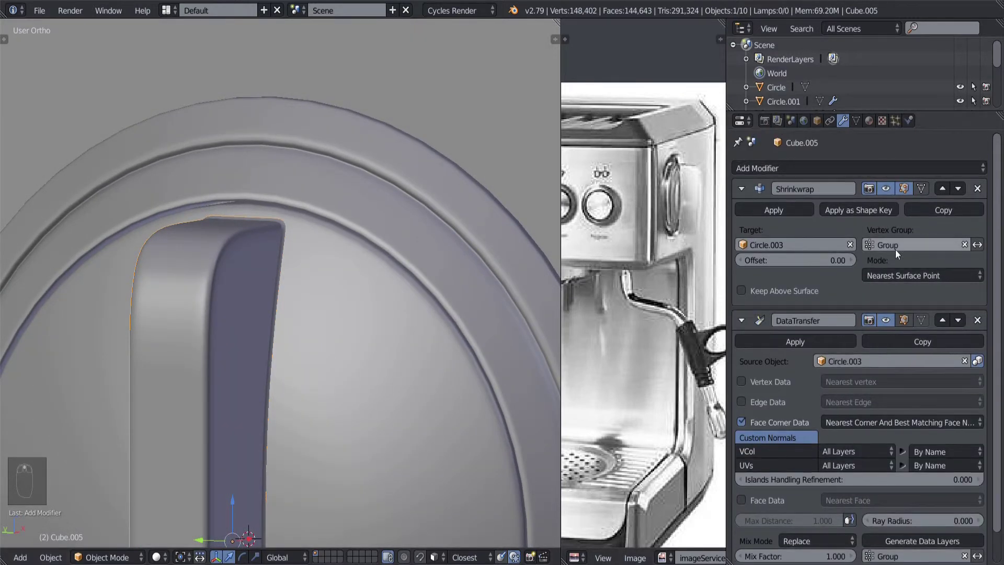
# Enable Auto Smooth in the grip bar's mesh normals settings and deselect everything to check the shading.
pyautogui.click(856, 121)
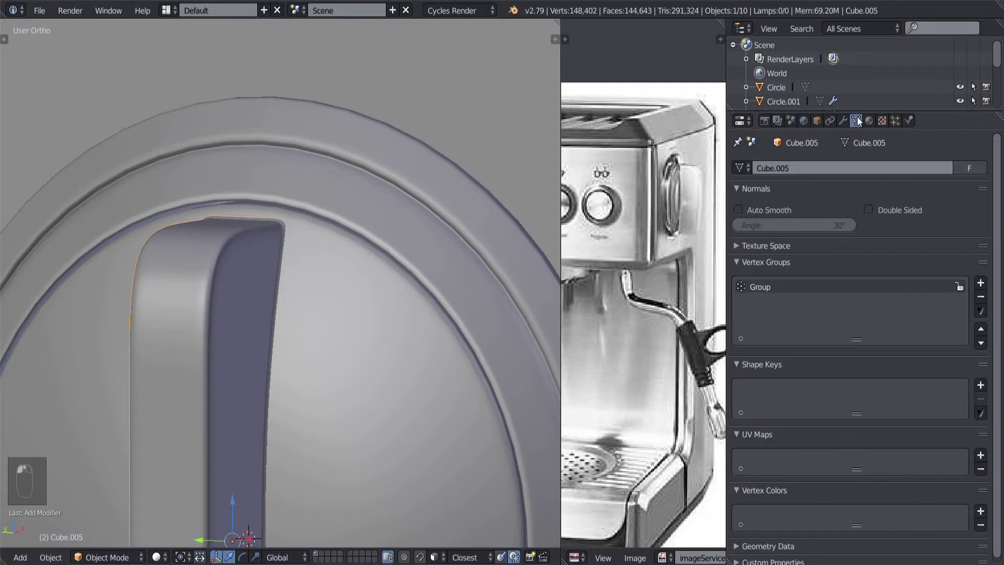
pyautogui.click(738, 209)
pyautogui.moveTo(368, 303); pyautogui.dragTo(323, 319, button='middle')
pyautogui.press('a')
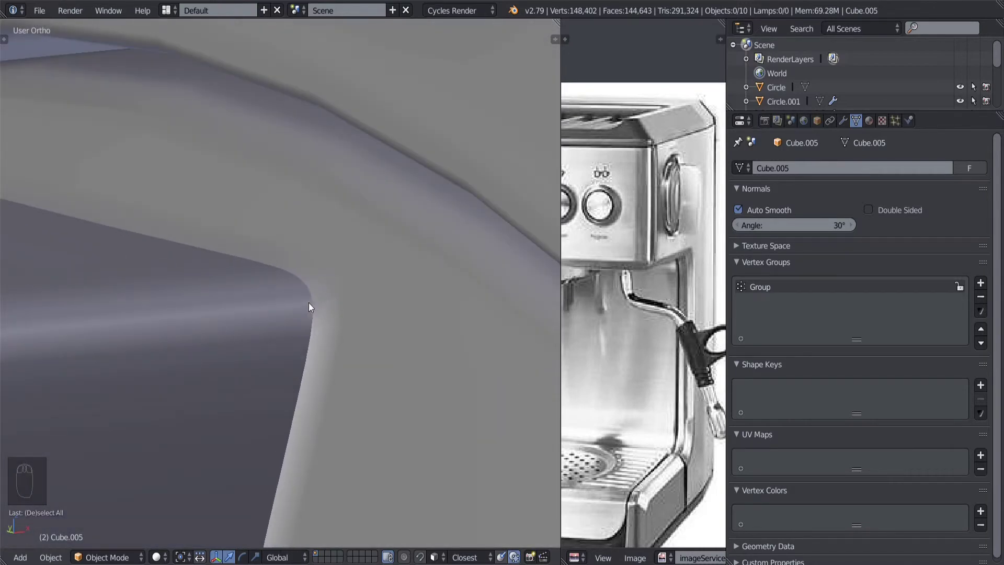
pyautogui.moveTo(350, 303)
pyautogui.mouseDown(button='middle')
pyautogui.moveTo(267, 311)
pyautogui.moveTo(318, 307)
pyautogui.moveTo(332, 316)
pyautogui.moveTo(287, 319)
pyautogui.moveTo(296, 302)
pyautogui.moveTo(287, 322)
pyautogui.moveTo(353, 302)
pyautogui.mouseUp(button='middle')
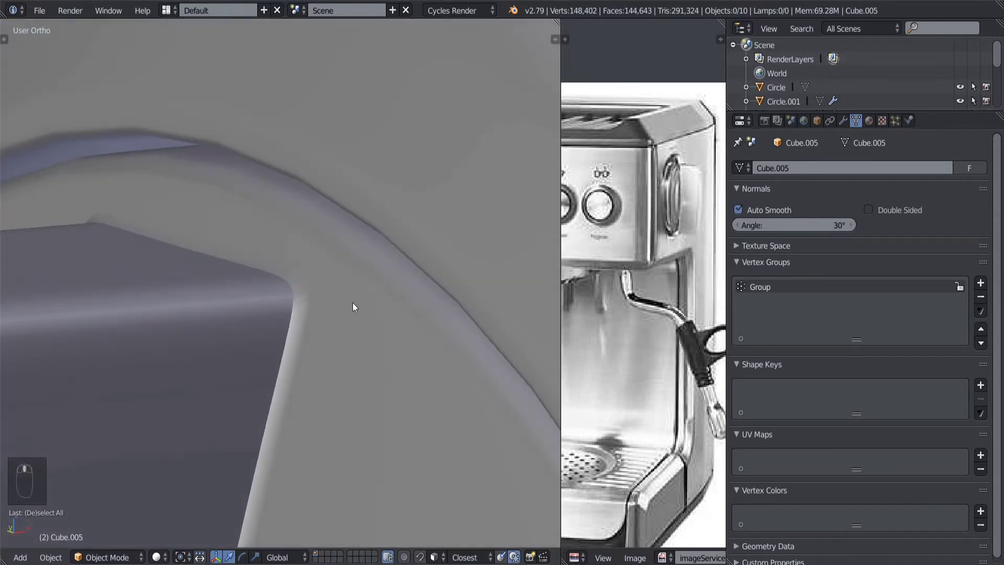
# Add a Subdivision Surface modifier to the grip bar.
pyautogui.click(843, 120)
pyautogui.click(811, 168)
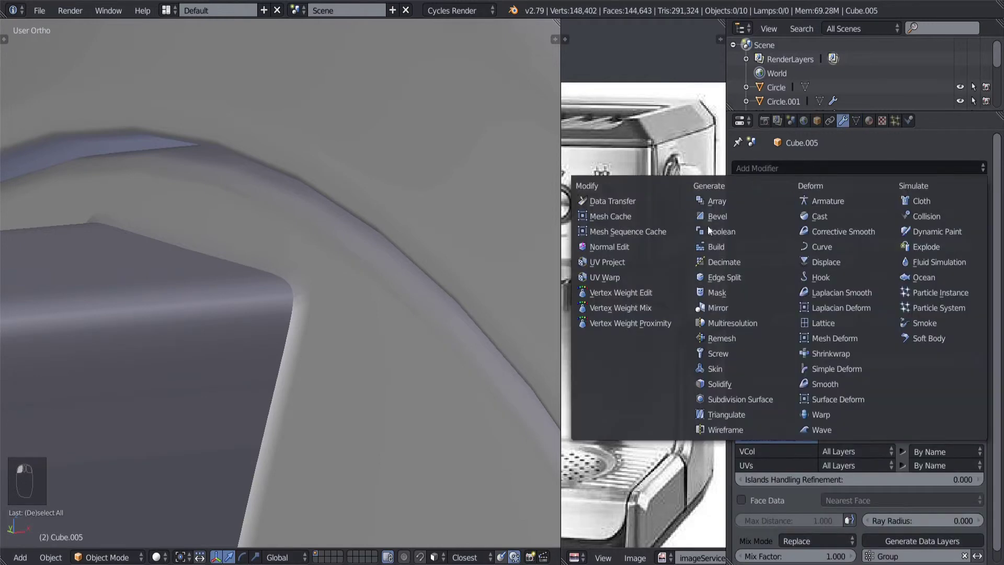
pyautogui.click(734, 399)
pyautogui.moveTo(470, 382); pyautogui.dragTo(272, 345, button='middle')
# Move the Subsurf modifier above the Data Transfer modifier in the grip bar's stack and check the corner shading.
pyautogui.scroll(-6, 882, 450)
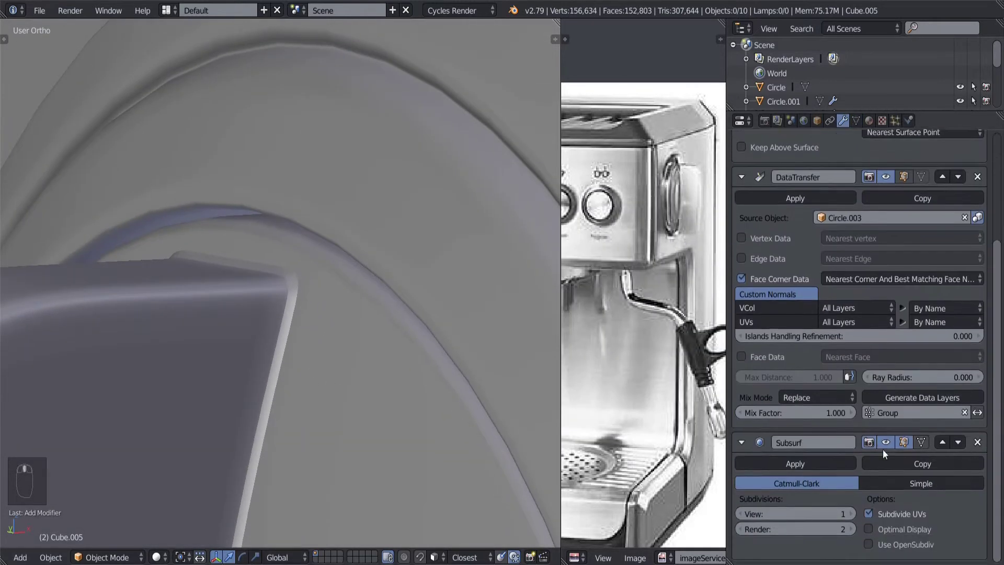
pyautogui.click(942, 442)
pyautogui.moveTo(429, 366); pyautogui.dragTo(341, 319, button='middle')
pyautogui.rightClick(269, 317)
pyautogui.scroll(1, 269, 314)
pyautogui.press('a')
pyautogui.moveTo(408, 309); pyautogui.dragTo(434, 313, button='middle')
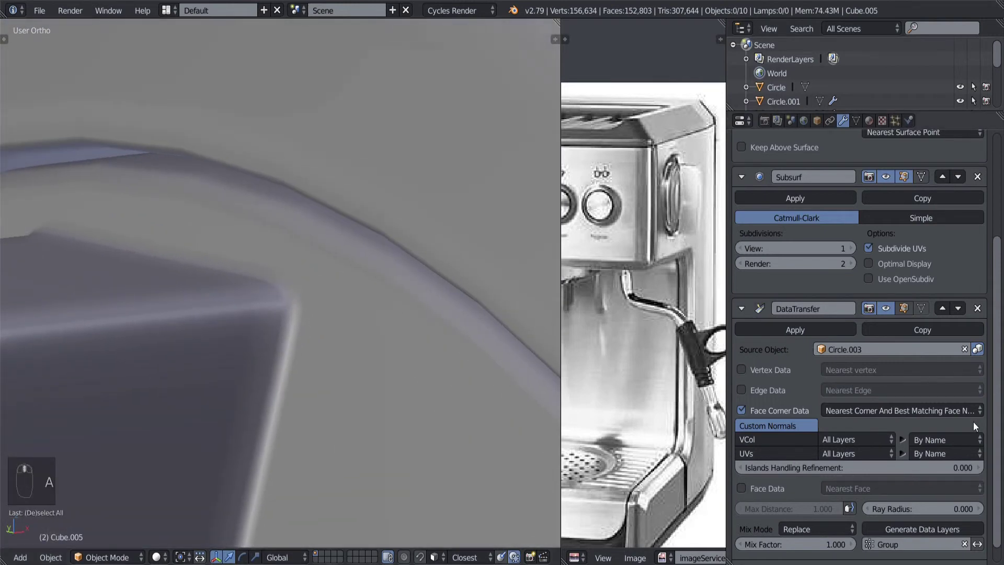
# Set the grip bar's Subsurf render subdivisions to 1.
pyautogui.scroll(-1, 973, 422)
pyautogui.scroll(6, 838, 481)
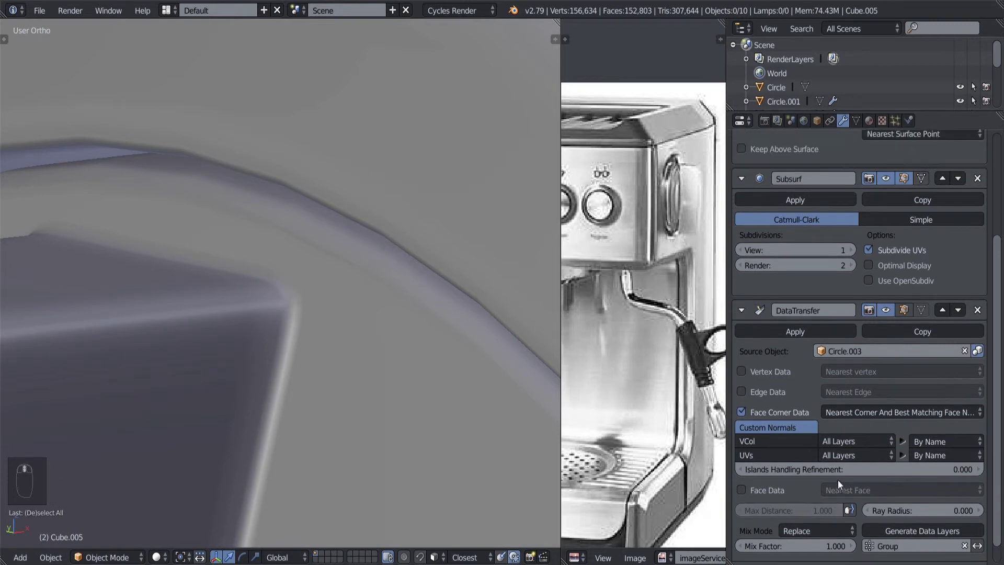
pyautogui.scroll(1, 818, 421)
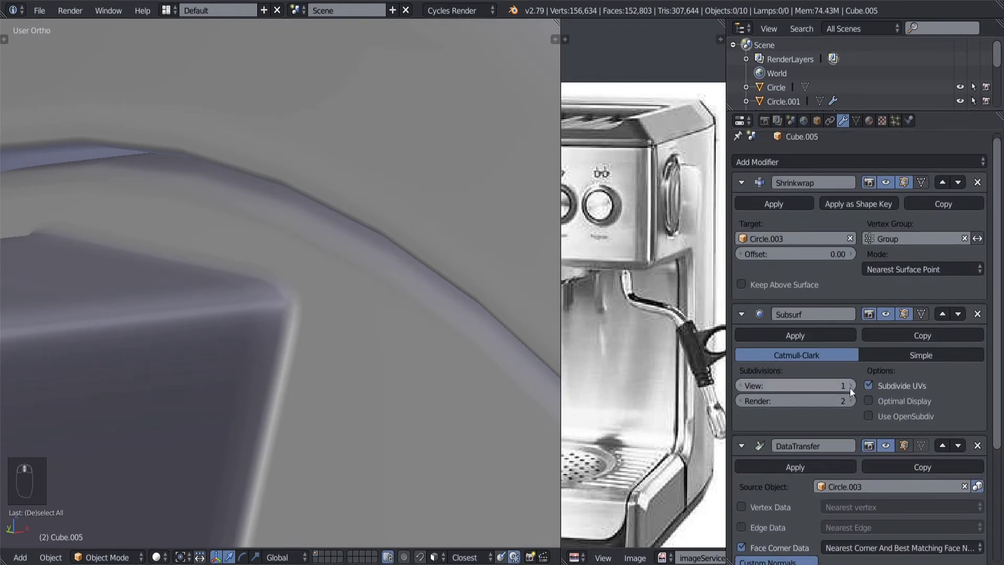
pyautogui.click(737, 401)
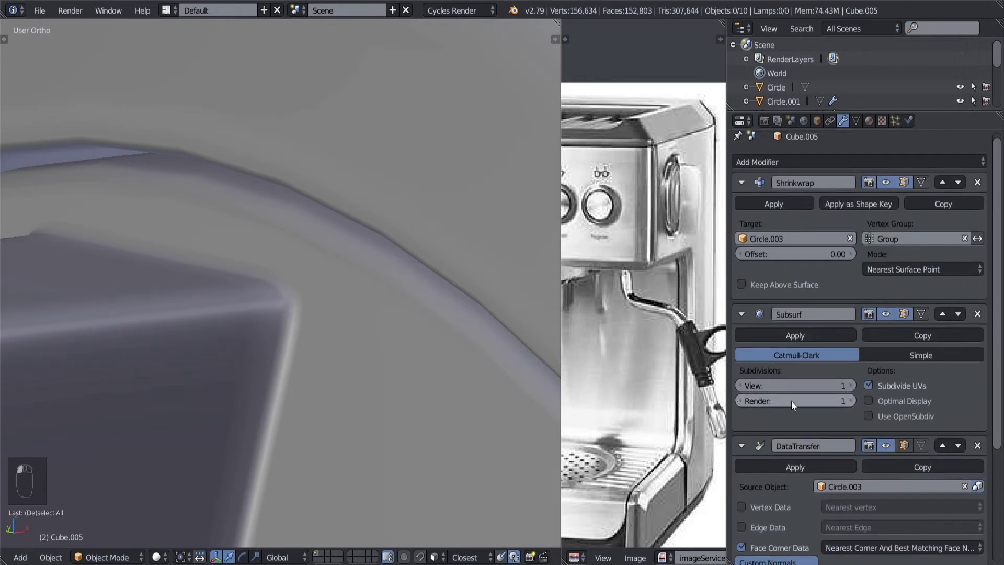
pyautogui.scroll(-3, 815, 397)
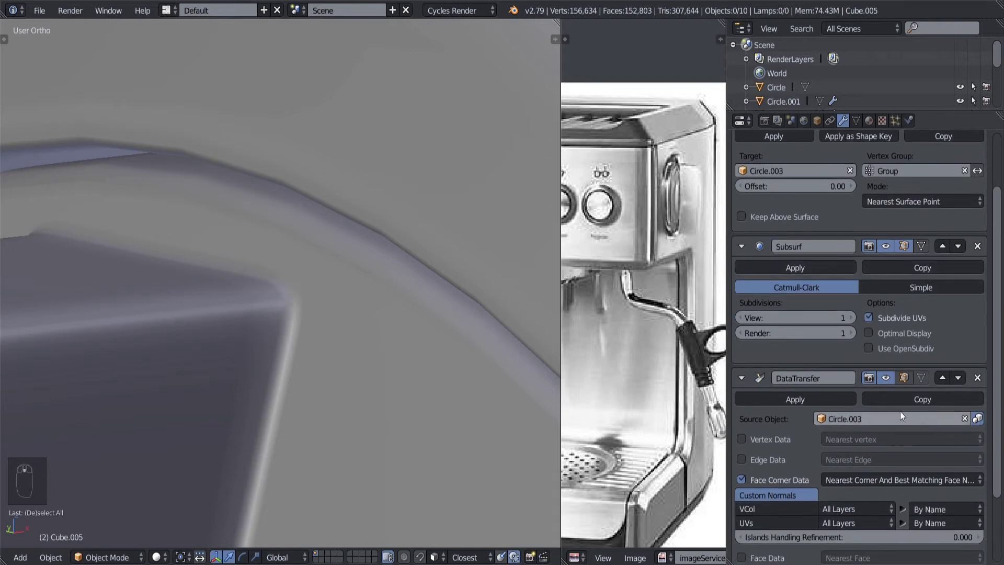
pyautogui.scroll(3, 876, 387)
pyautogui.scroll(-6, 876, 384)
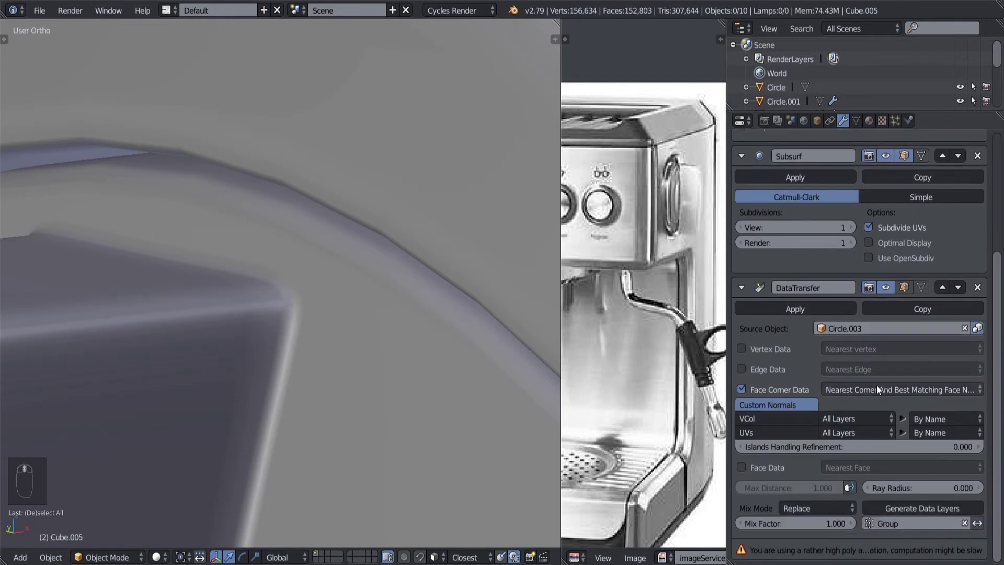
pyautogui.scroll(6, 876, 385)
pyautogui.scroll(-5, 261, 394)
# Save the project over the existing file tutorial_coffe_machine.blend.
pyautogui.moveTo(274, 395)
pyautogui.mouseDown(button='middle')
pyautogui.moveTo(383, 391)
pyautogui.moveTo(264, 426)
pyautogui.moveTo(294, 455)
pyautogui.moveTo(323, 398)
pyautogui.moveTo(249, 381)
pyautogui.moveTo(341, 397)
pyautogui.moveTo(432, 390)
pyautogui.moveTo(317, 410)
pyautogui.mouseUp(button='middle')
pyautogui.scroll(-8, 316, 405)
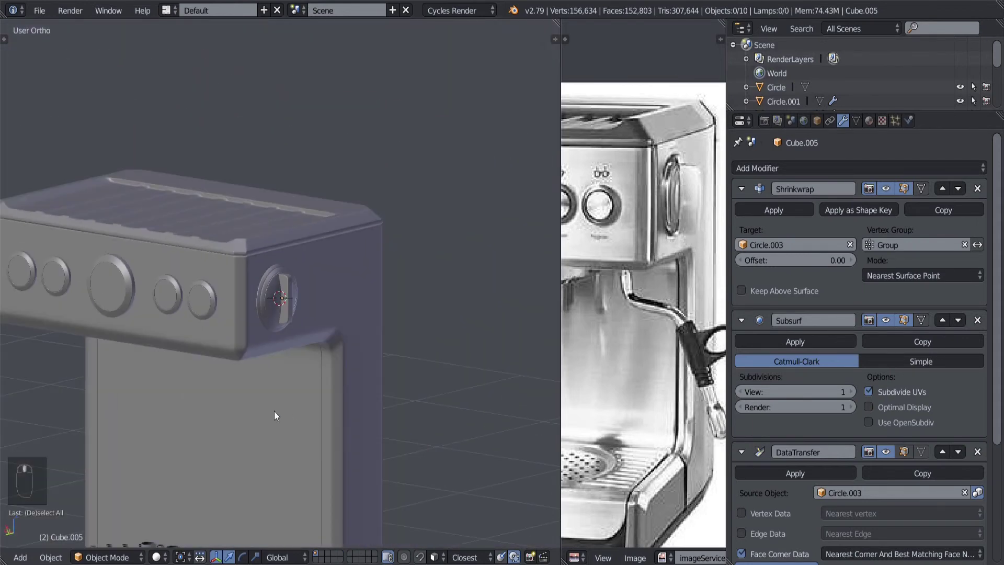
pyautogui.scroll(2, 371, 385)
pyautogui.scroll(4, 375, 417)
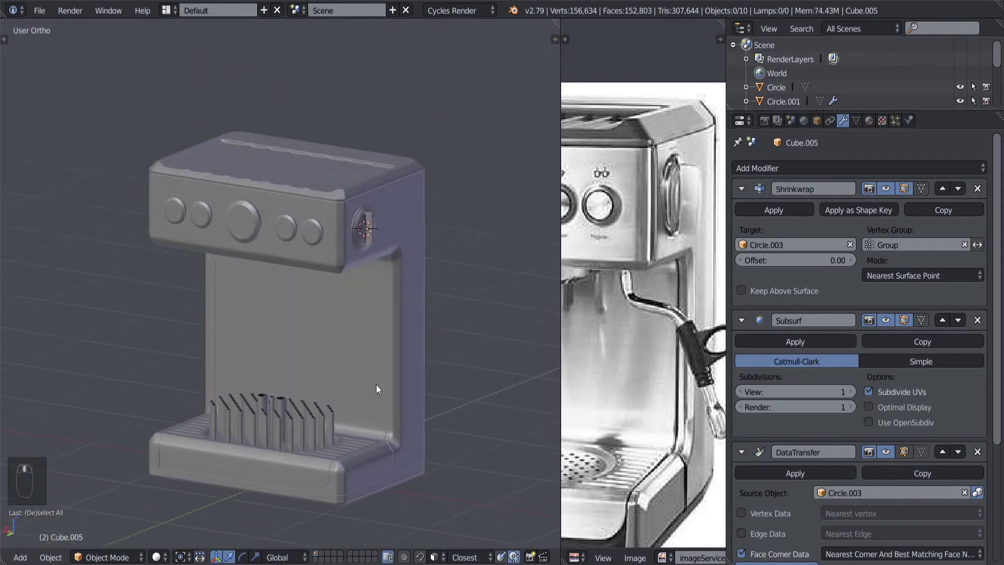
pyautogui.hotkey('ctrl', 's')
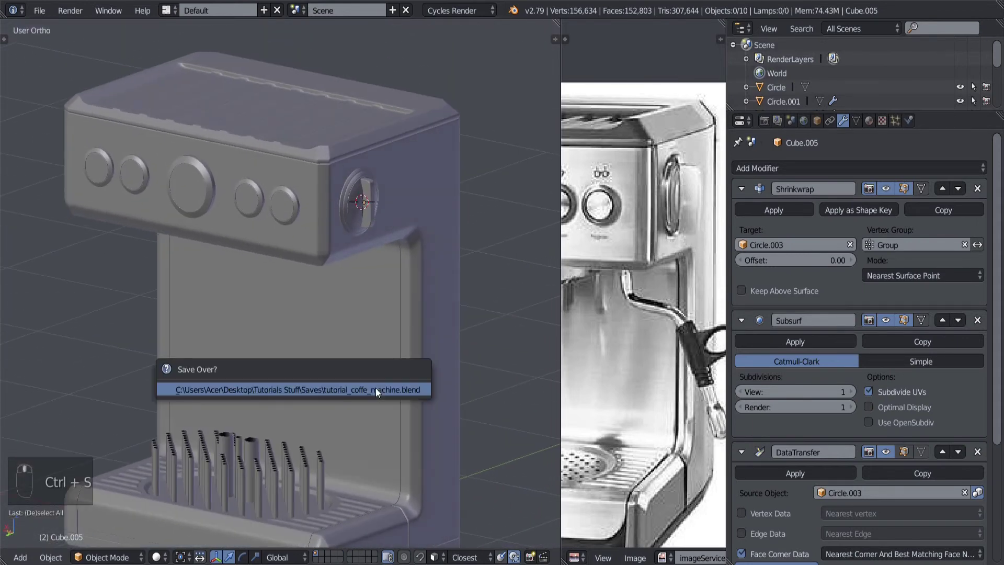
pyautogui.click(375, 388)
# Hide the upright cylinders standing on the drip tray.
pyautogui.click(263, 462)
pyautogui.press('h')
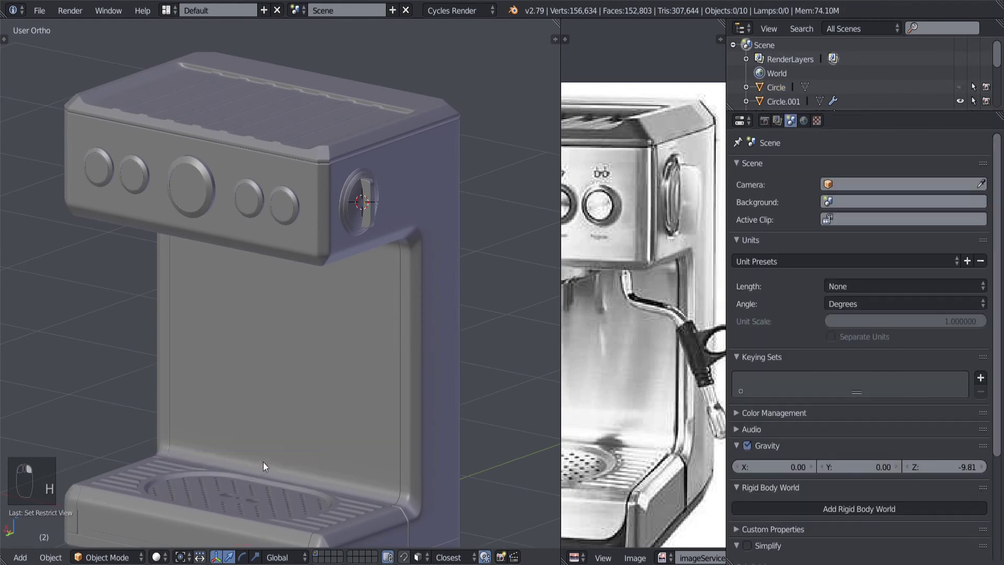
pyautogui.scroll(-4, 263, 461)
pyautogui.scroll(5, 401, 271)
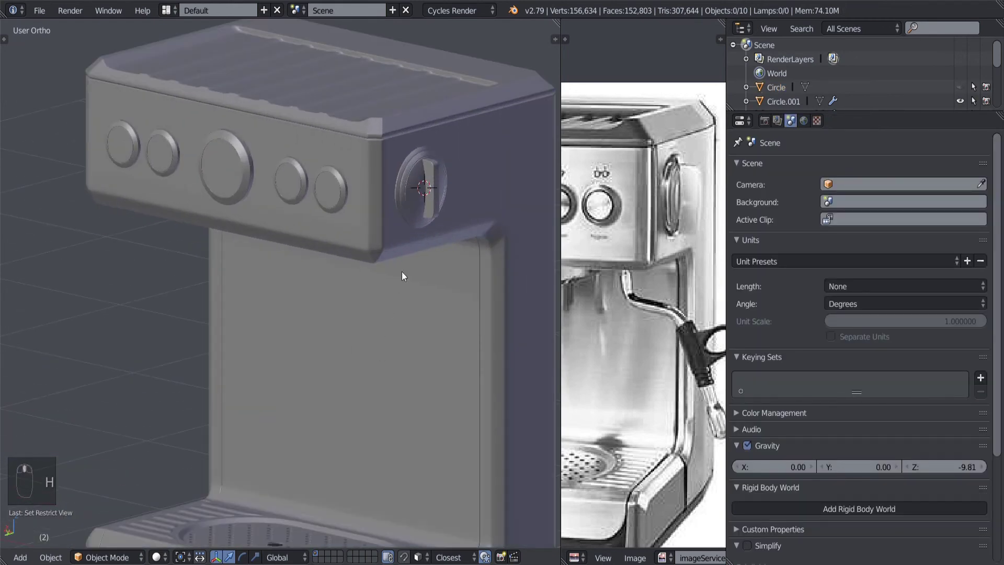
# Make the knob's grip bar the active object, switch the view to perspective and deselect everything.
pyautogui.rightClick(436, 203)
pyautogui.press('KP_6')
pyautogui.press('KP_5')
pyautogui.press('a')
pyautogui.press('a')
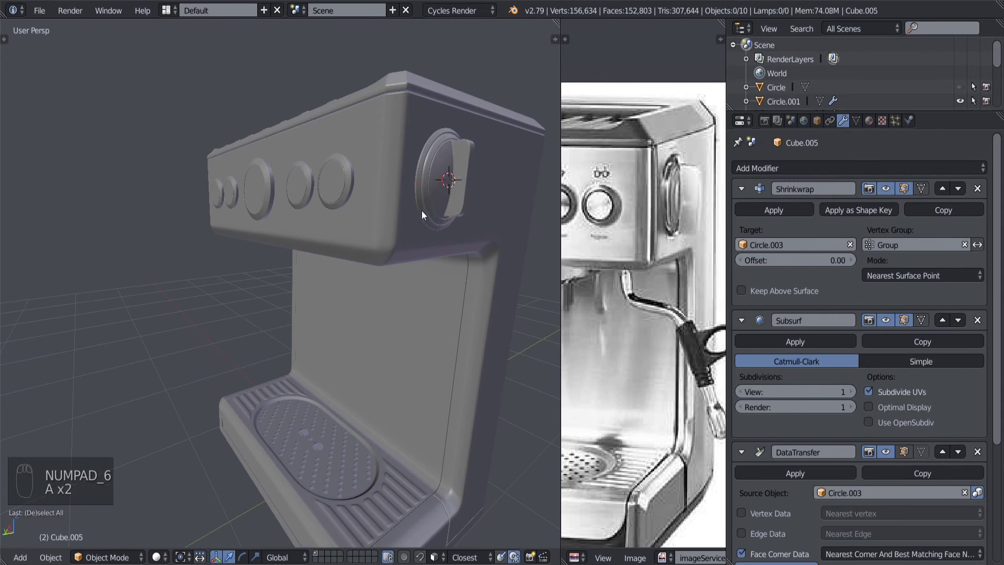
# Save the file again, overwriting tutorial_coffe_machine.blend with the drip-tray cylinders hidden.
pyautogui.scroll(-3, 366, 262)
pyautogui.hotkey('ctrl', 's')
pyautogui.click(322, 364)
pyautogui.moveTo(322, 364)
pyautogui.mouseDown(button='middle')
pyautogui.moveTo(324, 374)
pyautogui.moveTo(337, 367)
pyautogui.mouseUp(button='middle')
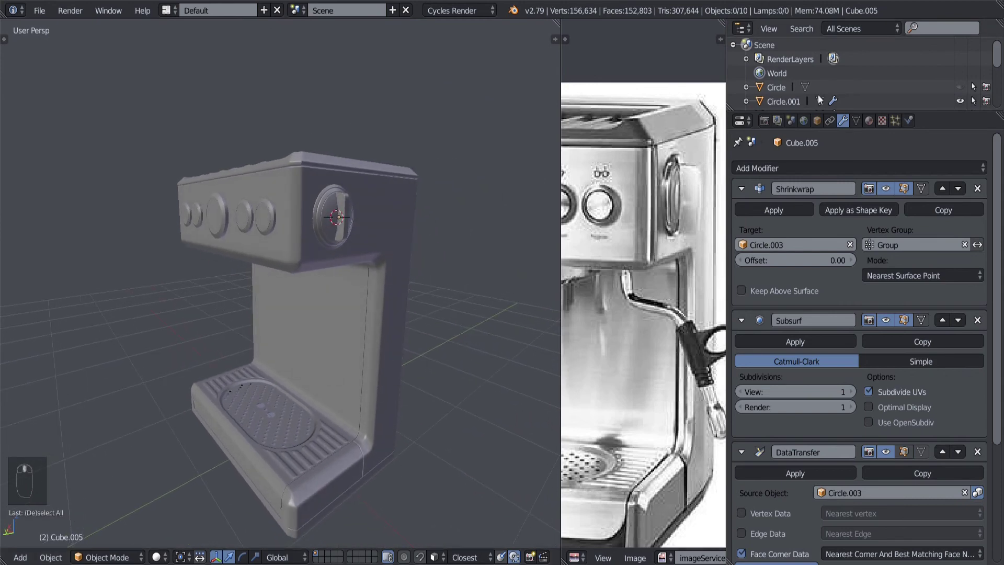